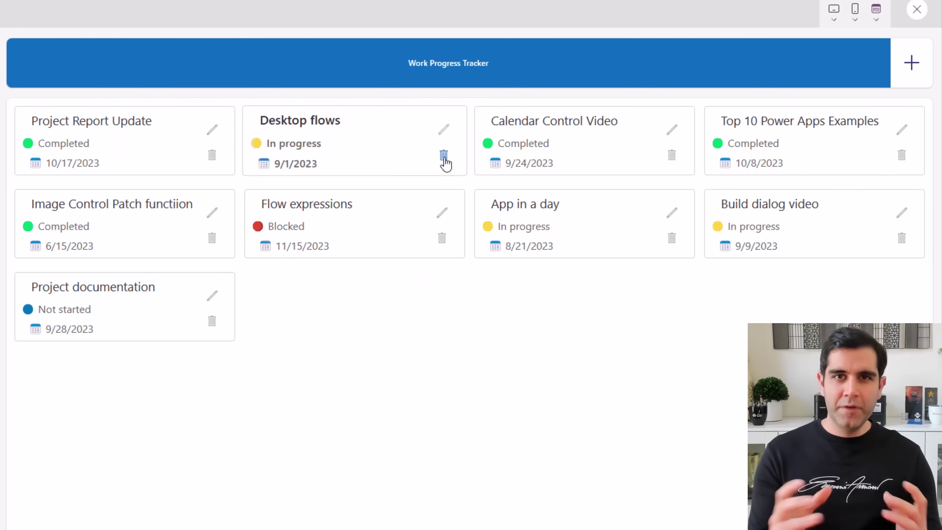
Set the Desktop flows item's progress to Completed and save it, and delete the Flow expressions item.
{"action": "left_click", "coordinate": [444, 130]}
{"action": "left_click", "coordinate": [546, 225]}
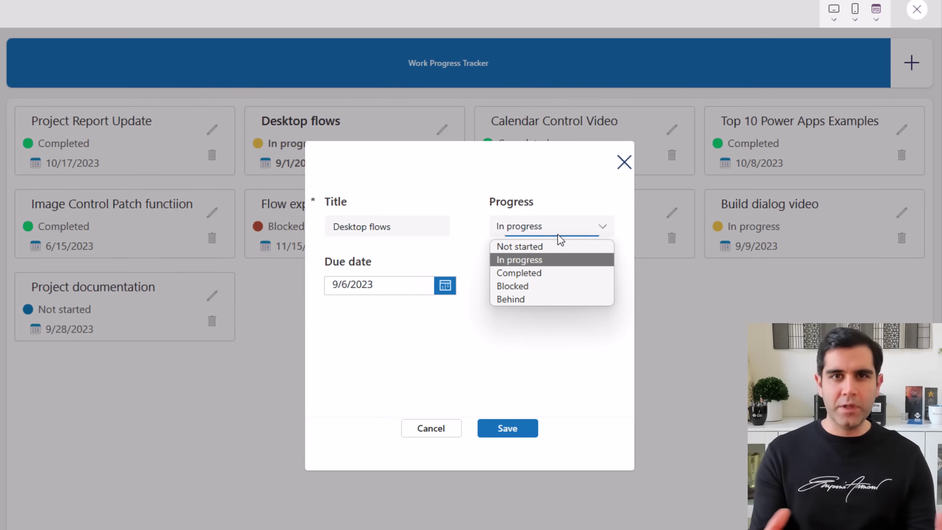
{"action": "left_click", "coordinate": [534, 273]}
{"action": "left_click", "coordinate": [504, 429]}
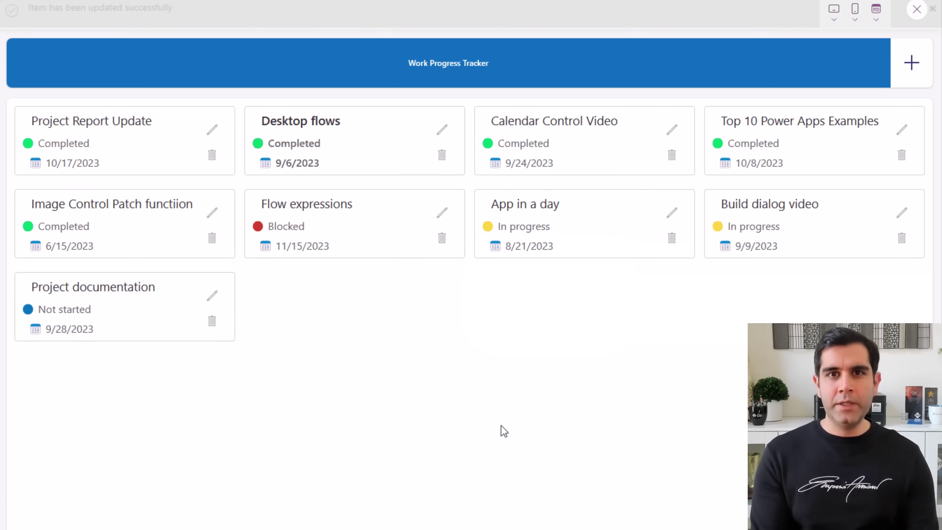
{"action": "left_click", "coordinate": [443, 240]}
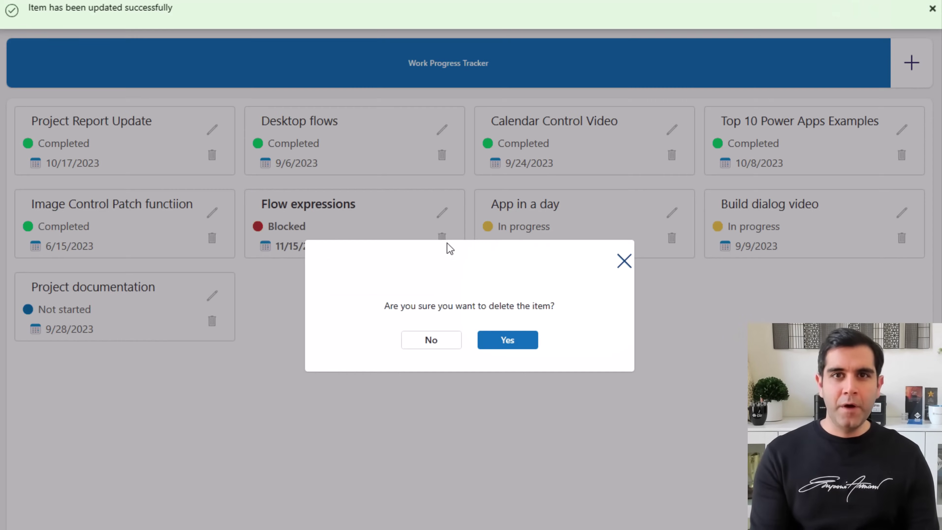
{"action": "left_click", "coordinate": [507, 340]}
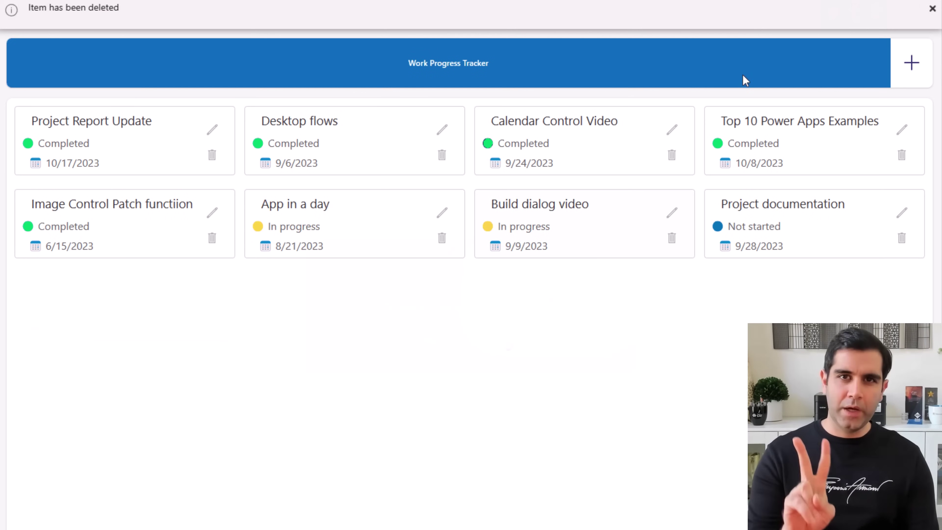
Open the App in a day item for editing and preview the dialog on an Apple iPad mini and a rotated phone.
{"action": "left_click", "coordinate": [443, 213]}
{"action": "left_click", "coordinate": [834, 11]}
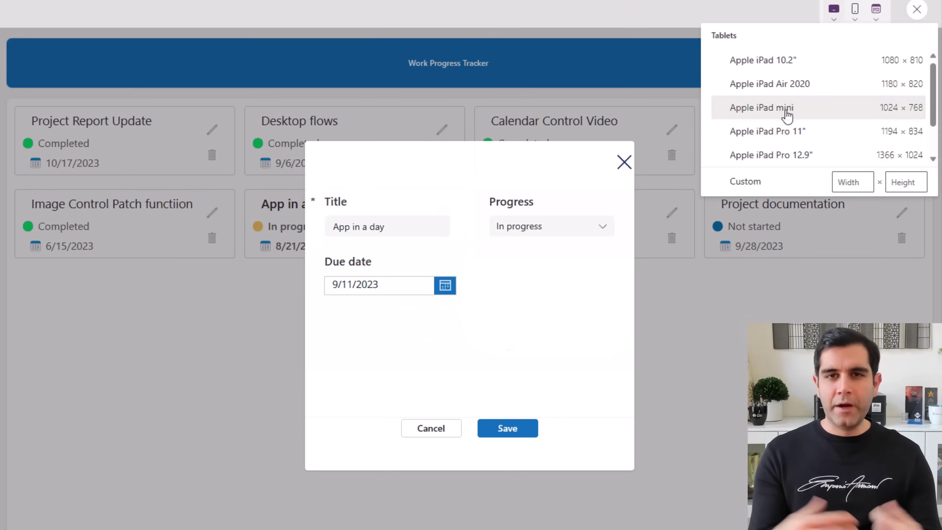
{"action": "left_click", "coordinate": [785, 109]}
{"action": "left_click", "coordinate": [882, 160]}
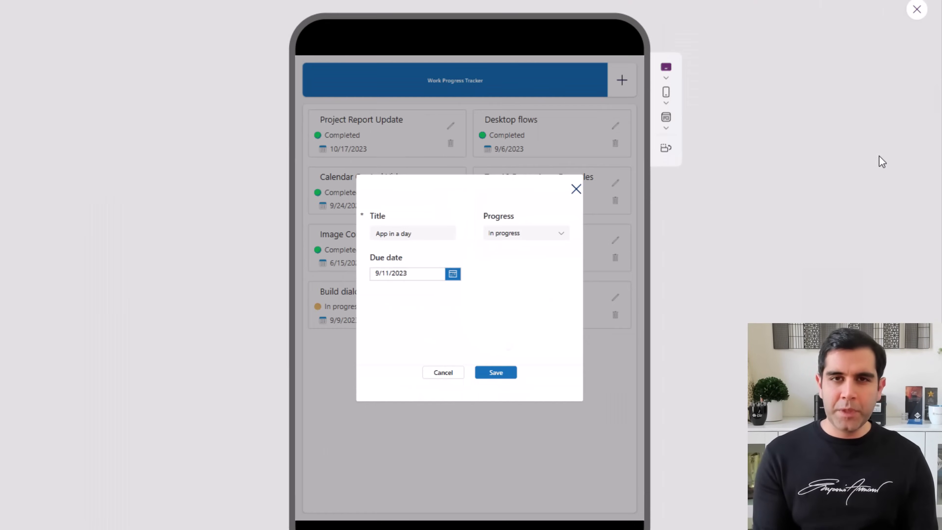
{"action": "left_click", "coordinate": [665, 93]}
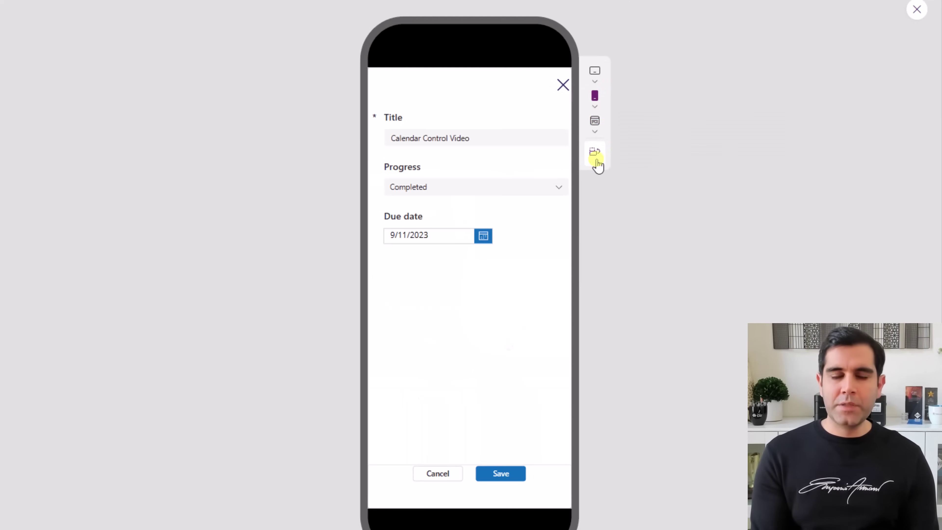
{"action": "left_click", "coordinate": [597, 160]}
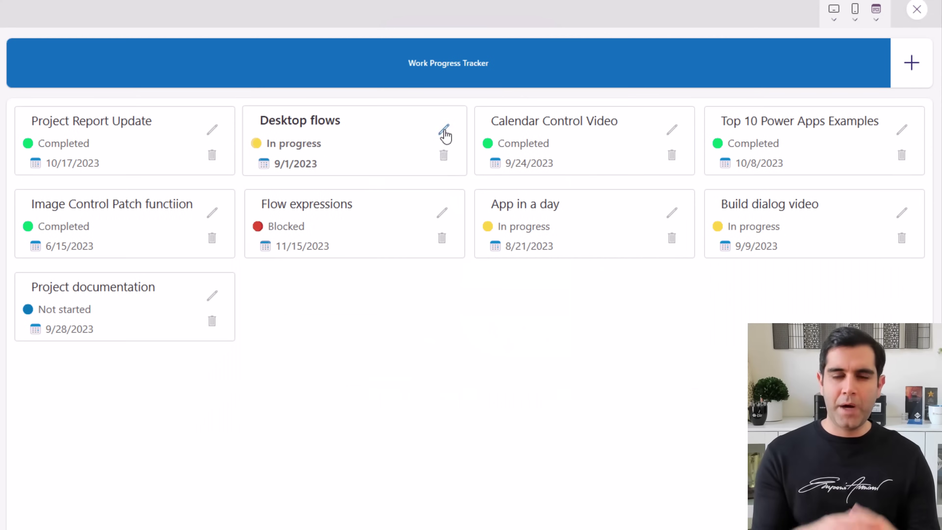
Save the Desktop flows item with its progress set to Completed, and delete the Flow expressions item.
{"action": "left_click", "coordinate": [443, 131]}
{"action": "left_click", "coordinate": [553, 232]}
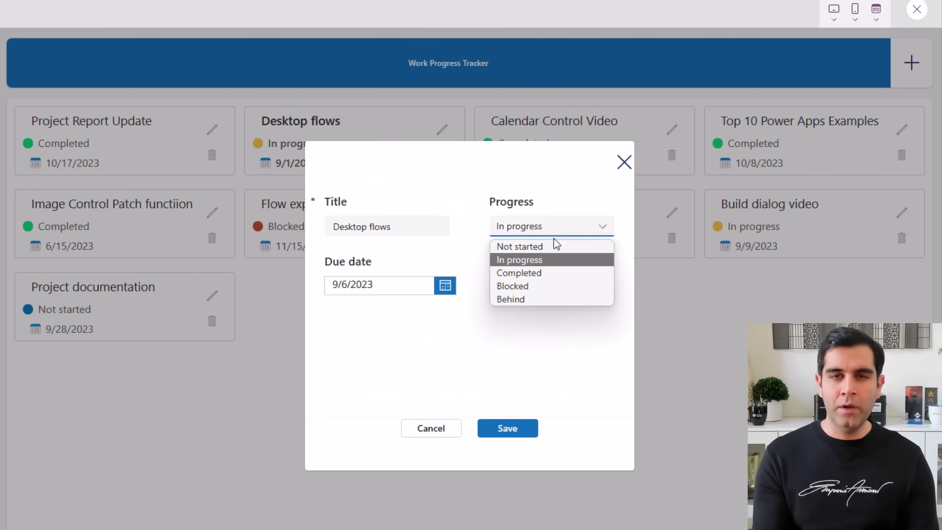
{"action": "left_click", "coordinate": [535, 272]}
{"action": "left_click", "coordinate": [505, 428]}
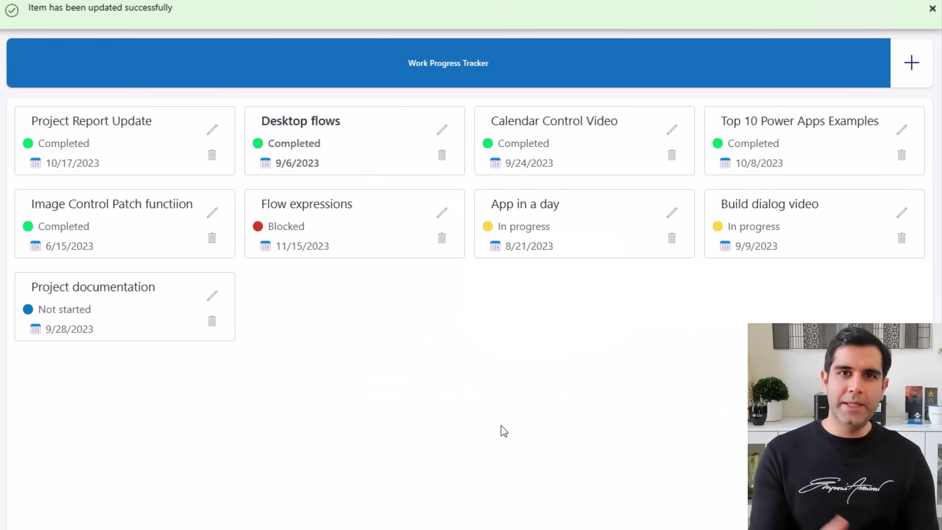
{"action": "left_click", "coordinate": [447, 243]}
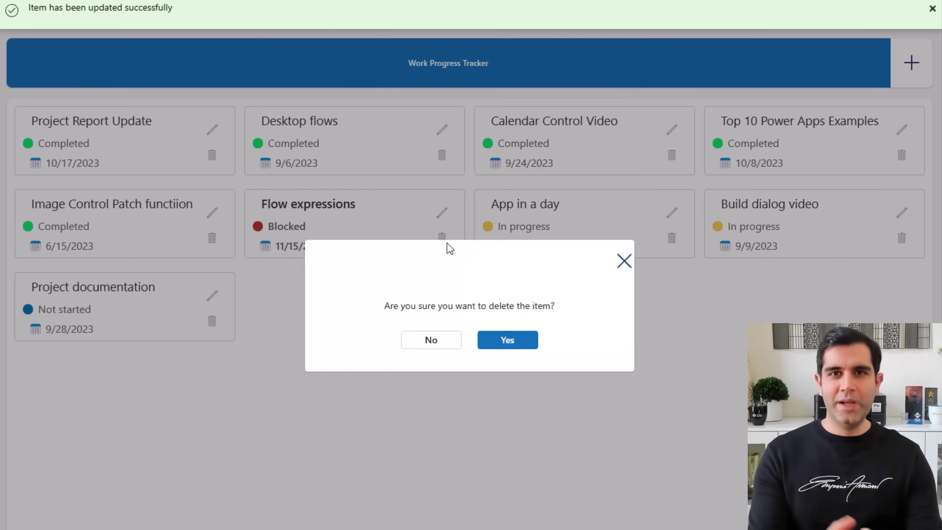
{"action": "left_click", "coordinate": [507, 339]}
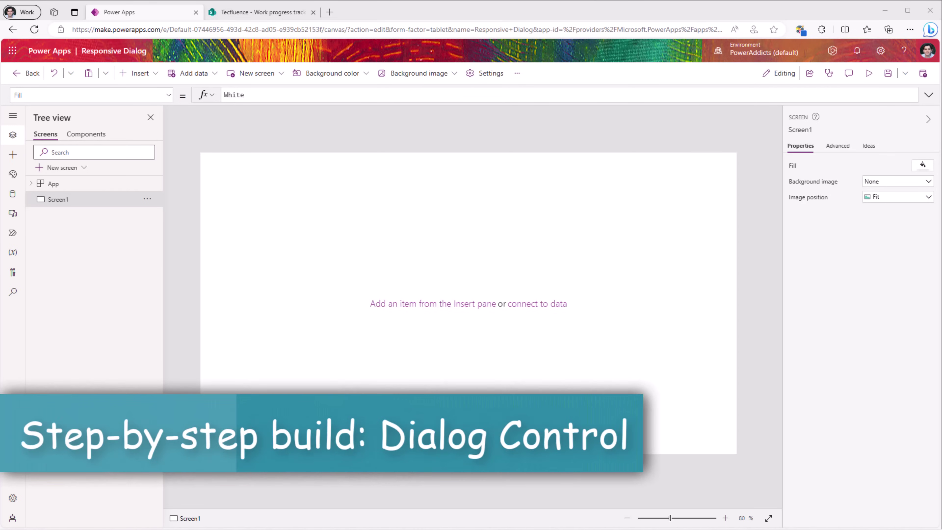
Add a new screen to the Responsive Dialog app using the Header and footer layout.
{"action": "left_click", "coordinate": [12, 194]}
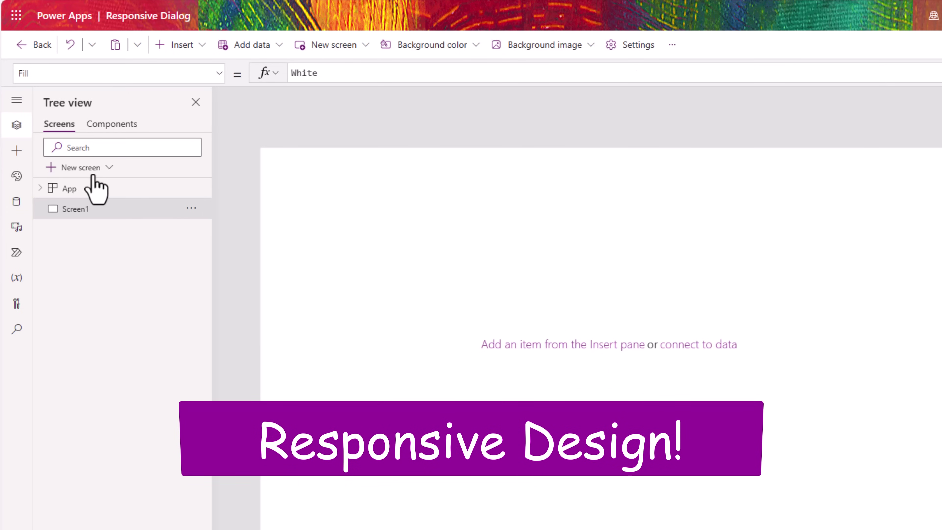
{"action": "left_click", "coordinate": [97, 172]}
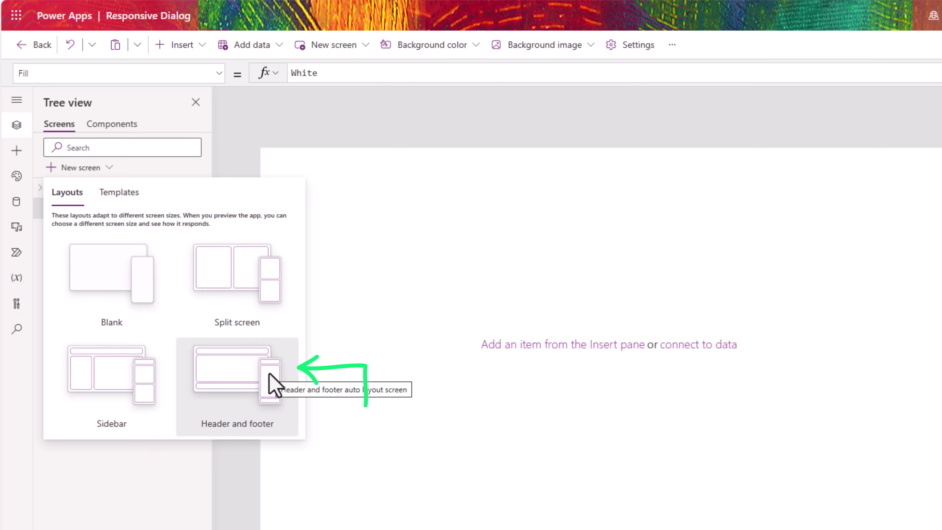
{"action": "left_click", "coordinate": [245, 384]}
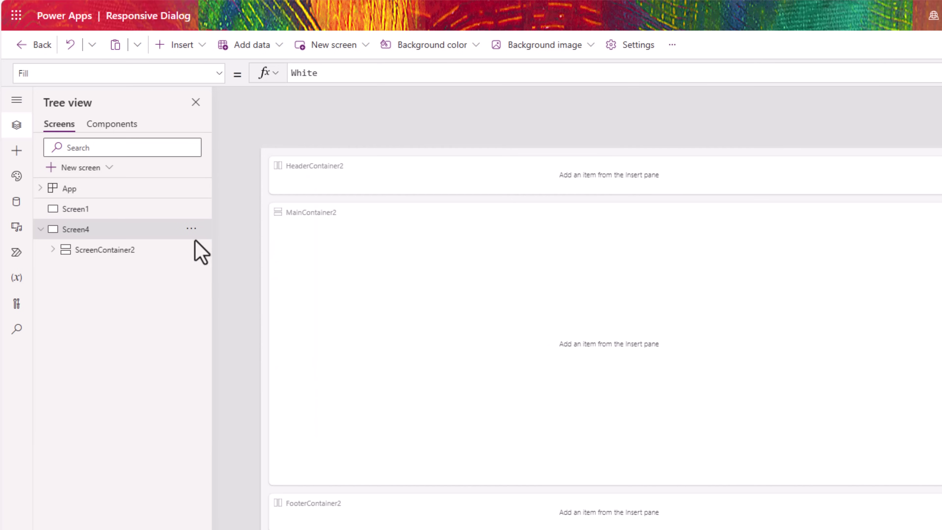
Rename the new header-and-footer screen as Home Screen and delete the blank Screen1.
{"action": "left_click", "coordinate": [191, 228]}
{"action": "left_click", "coordinate": [229, 342]}
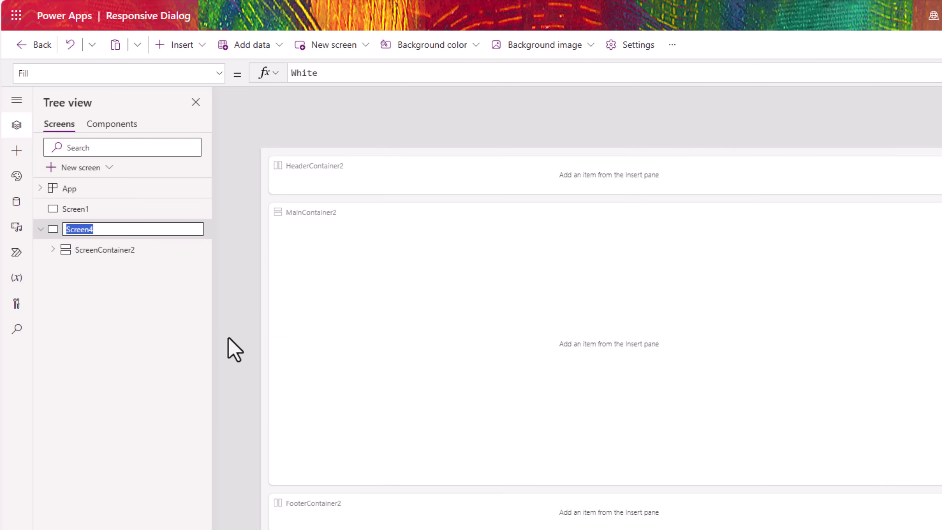
{"action": "key", "text": "Return"}
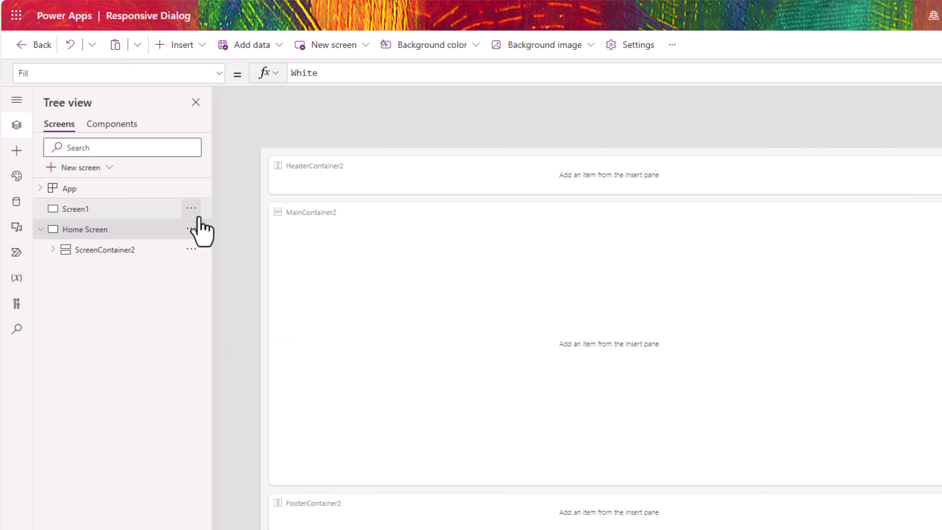
{"action": "left_click", "coordinate": [191, 208]}
{"action": "left_click", "coordinate": [212, 299]}
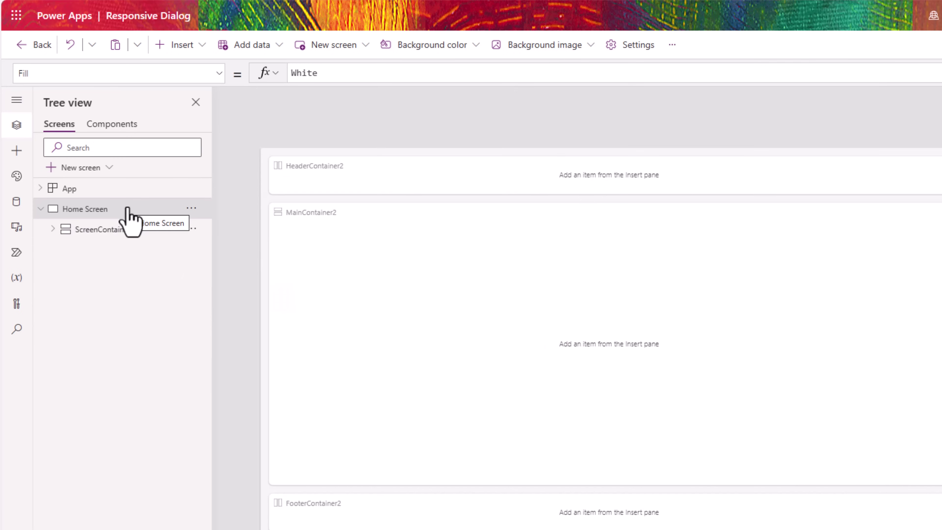
Examine the header, main and footer containers nested in the Home Screen's screen container.
{"action": "left_click", "coordinate": [120, 230]}
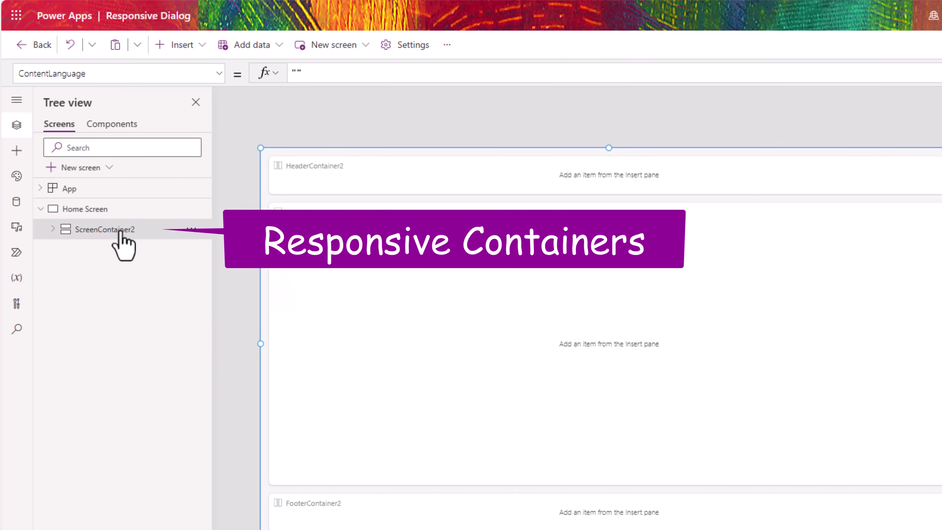
{"action": "left_click", "coordinate": [53, 229]}
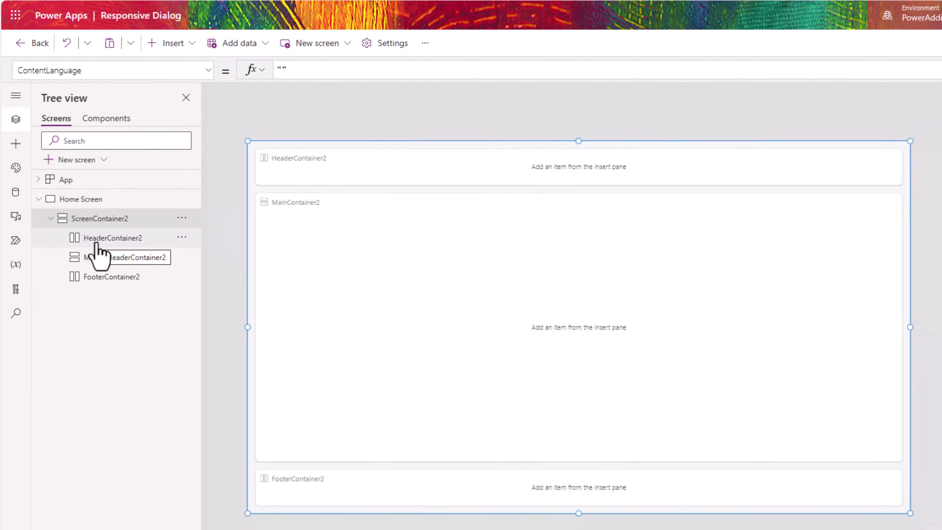
{"action": "left_click", "coordinate": [96, 244]}
{"action": "left_click", "coordinate": [105, 257]}
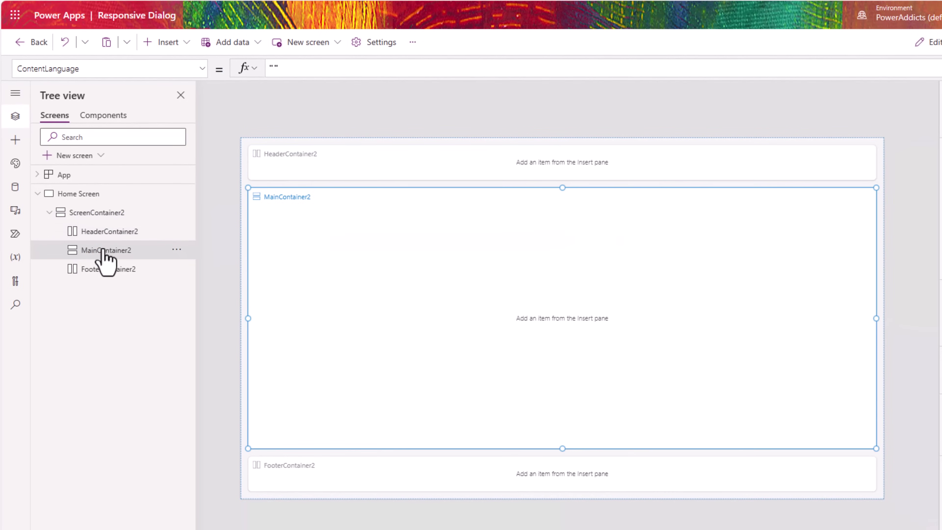
{"action": "left_click", "coordinate": [107, 268]}
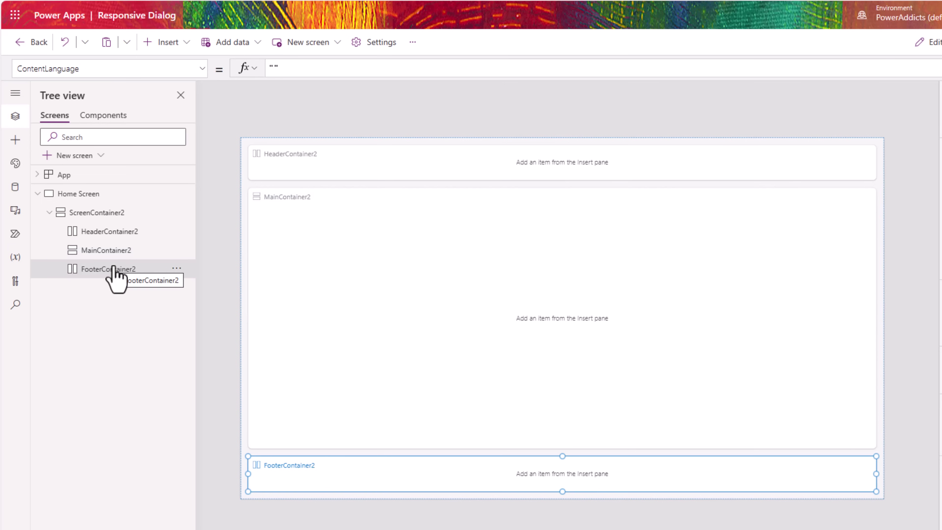
{"action": "left_click", "coordinate": [108, 232]}
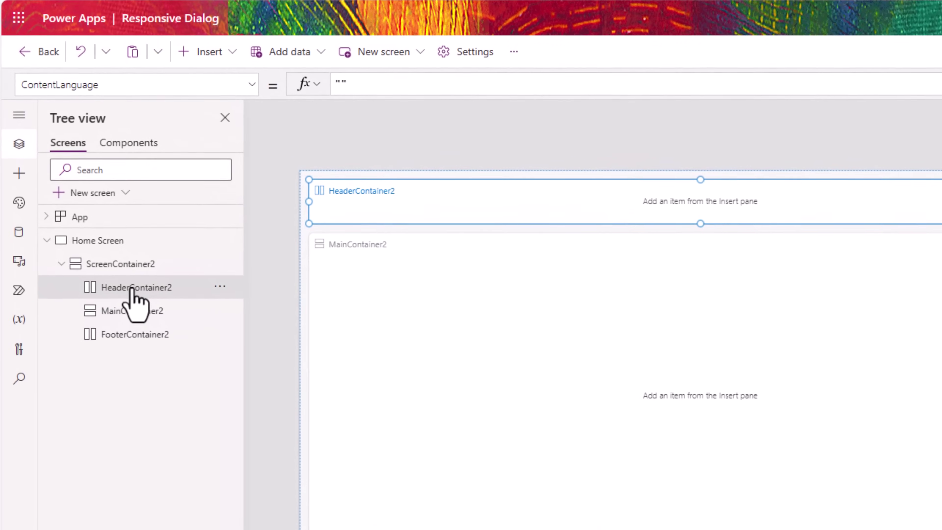
Search the app's upcoming features for "modern" to check that Modern controls and themes is switched on.
{"action": "left_click", "coordinate": [480, 57]}
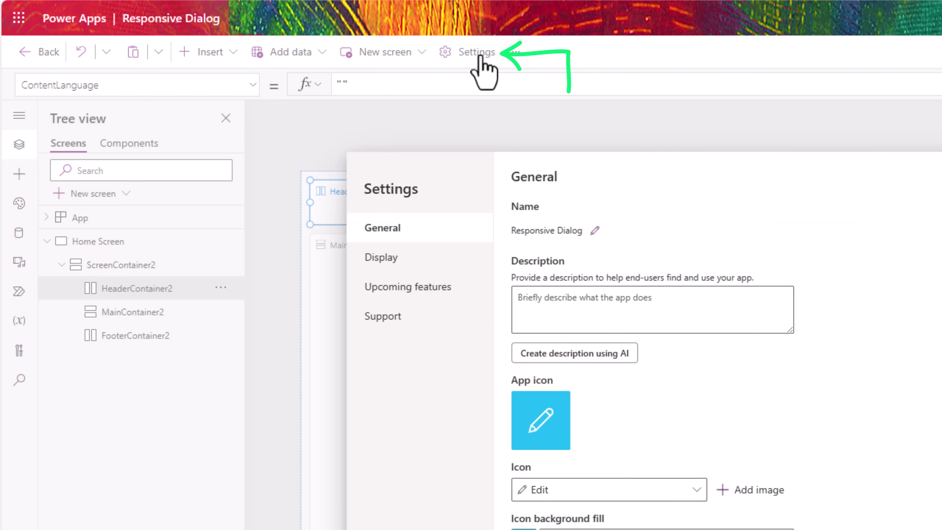
{"action": "left_click", "coordinate": [449, 286]}
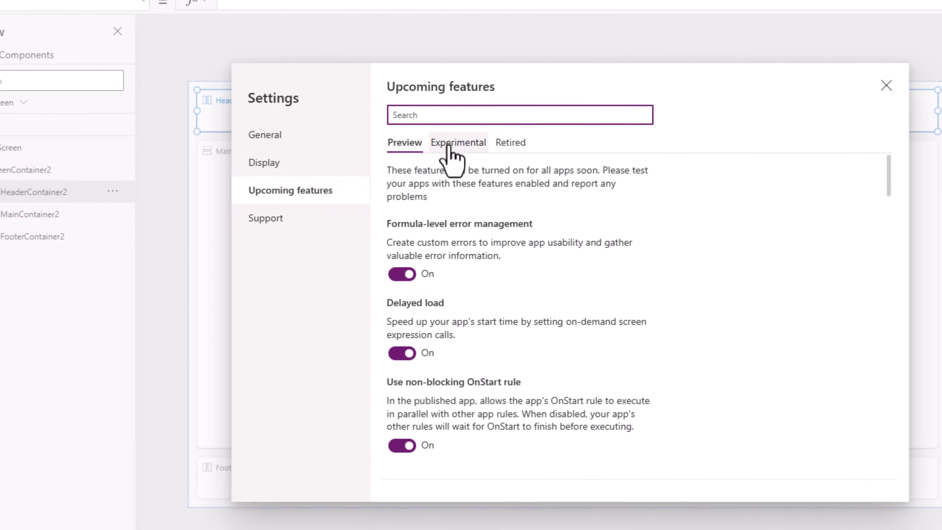
{"action": "type", "text": "modern"}
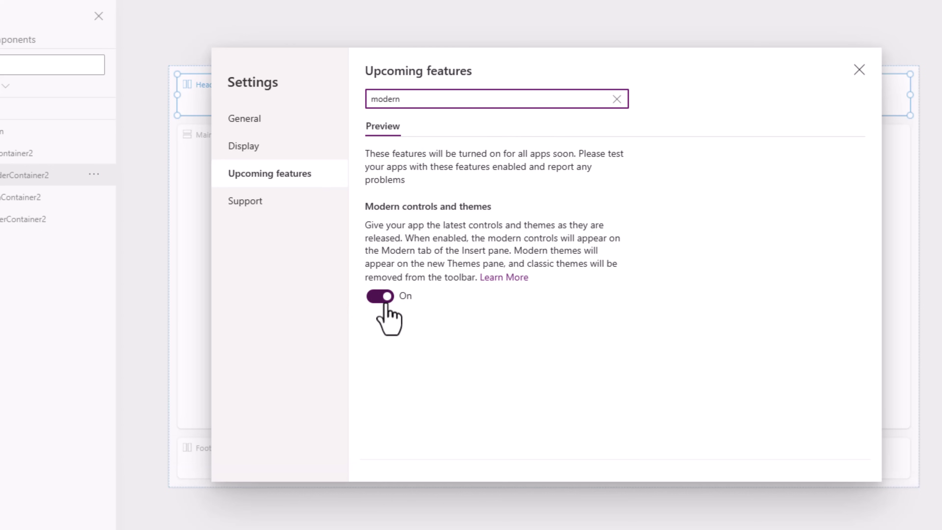
Check that Scale to fit and the orientation lock are off in the app's display settings, and close the settings.
{"action": "left_click", "coordinate": [281, 149]}
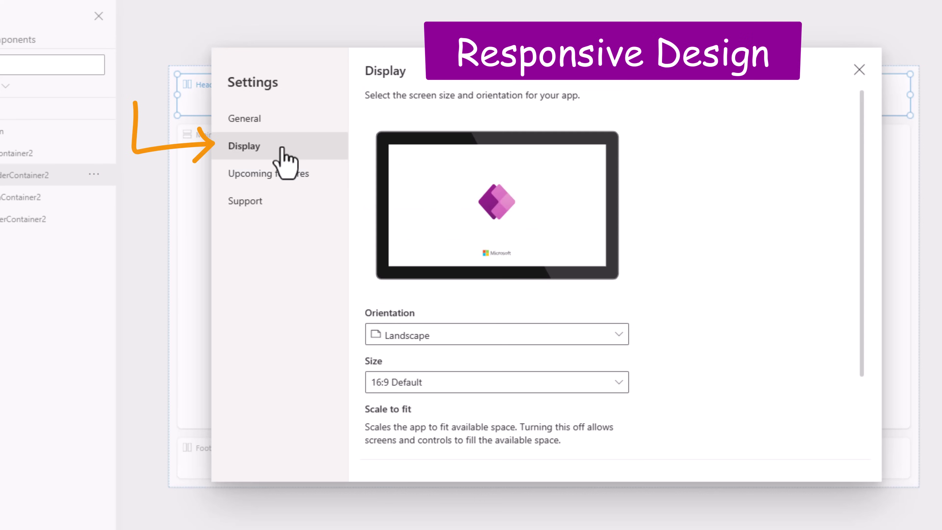
{"action": "scroll", "coordinate": [475, 376], "scroll_direction": "down", "scroll_amount": 5}
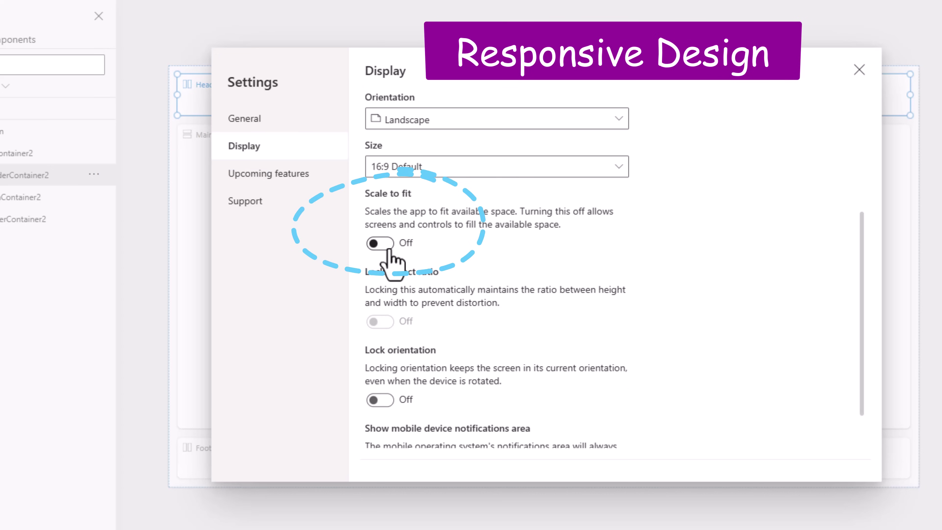
{"action": "scroll", "coordinate": [391, 297], "scroll_direction": "down", "scroll_amount": 2}
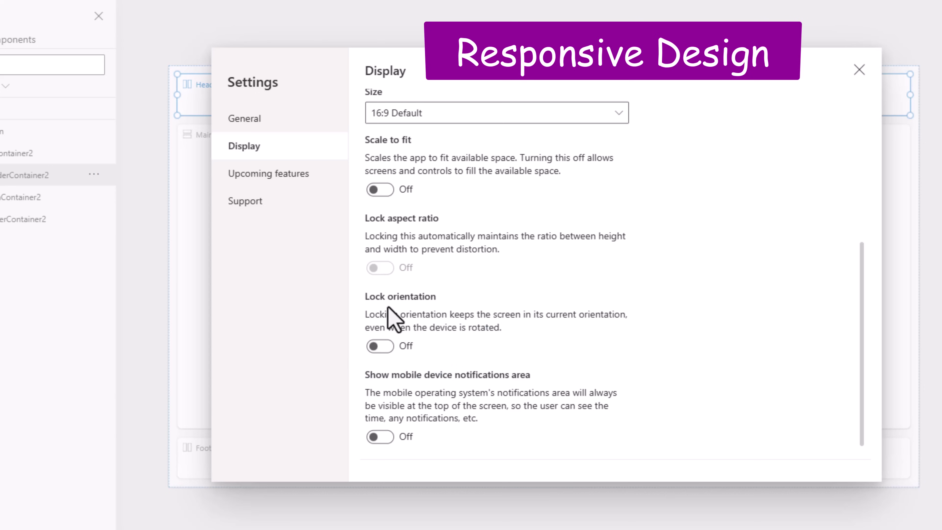
{"action": "left_click", "coordinate": [859, 71]}
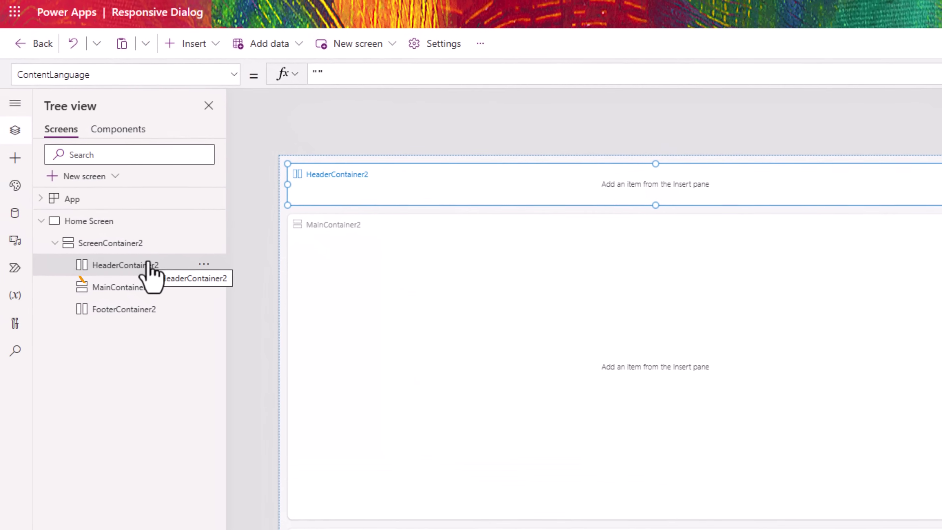
Insert a modern Badge control into the header container and set its content to "Work Progress Tracker".
{"action": "left_click", "coordinate": [18, 160]}
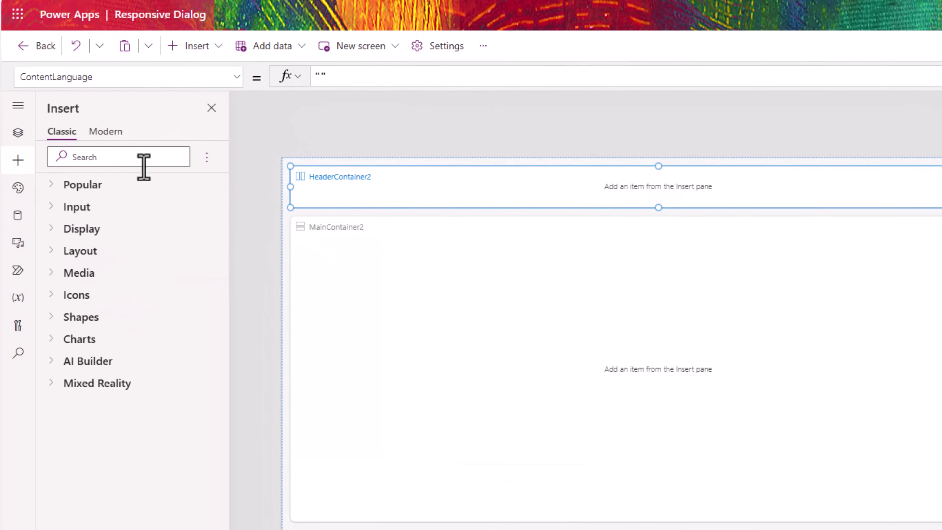
{"action": "left_click", "coordinate": [103, 133]}
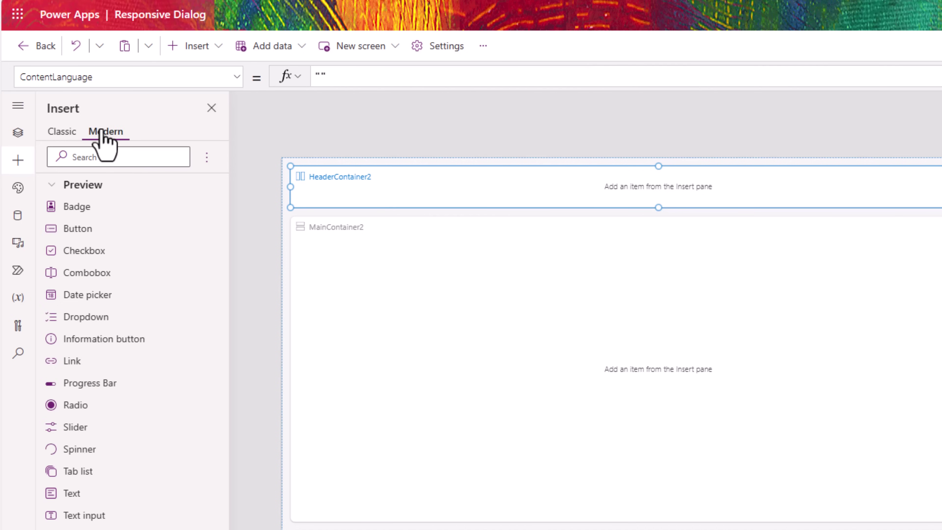
{"action": "left_click", "coordinate": [80, 210]}
{"action": "left_click", "coordinate": [22, 136]}
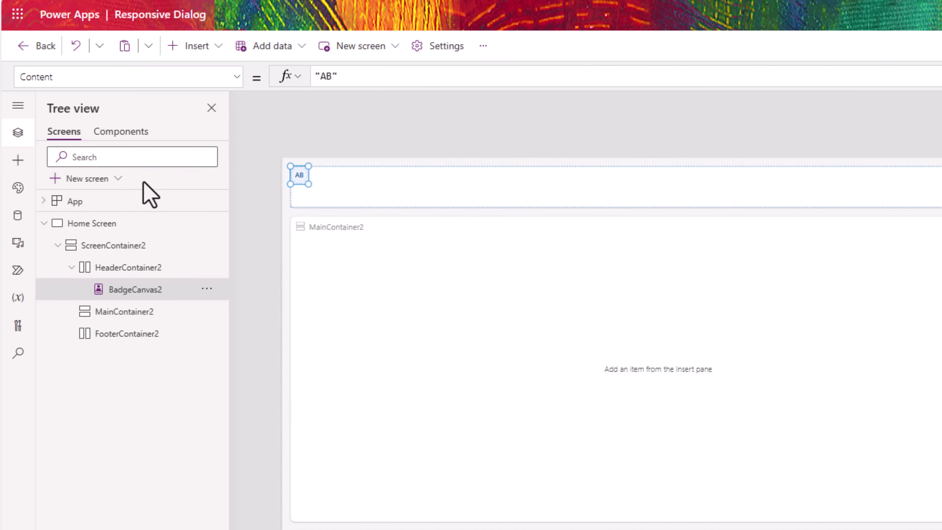
{"action": "double_click", "coordinate": [328, 77]}
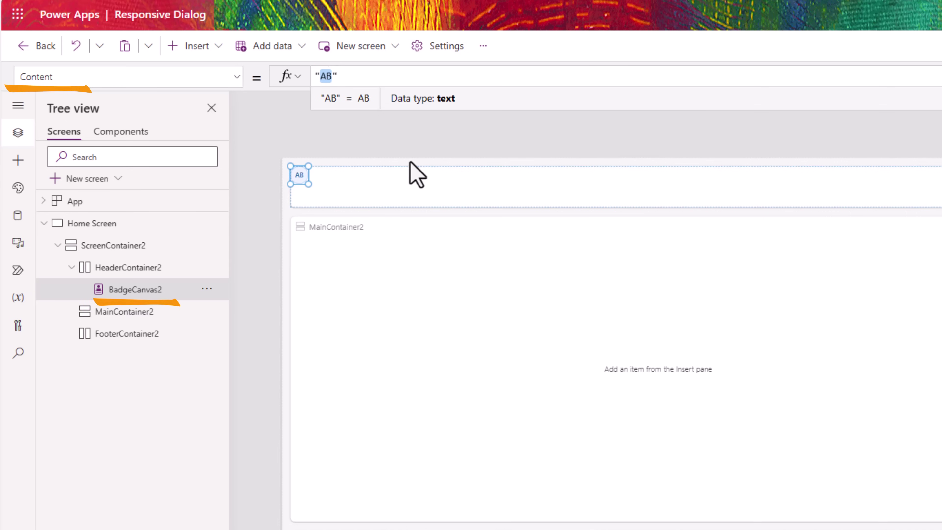
{"action": "type", "text": "Work Progress Tracker"}
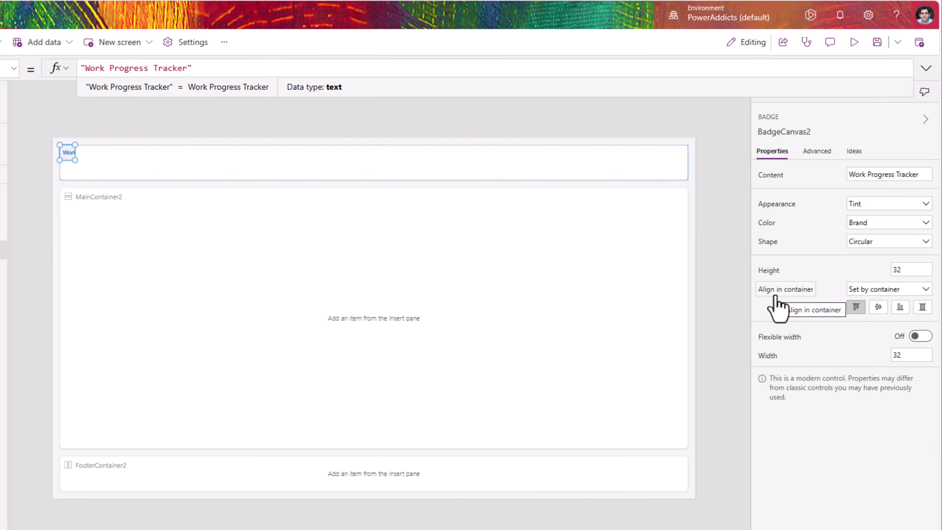
Stretch the header badge to the container's full height, turn on its flexible width, and set its appearance to Filled.
{"action": "left_click", "coordinate": [922, 307]}
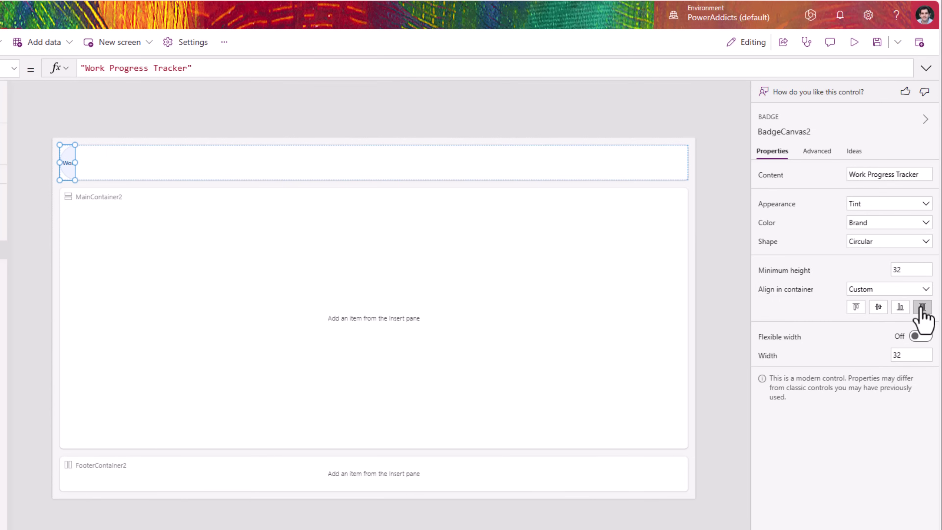
{"action": "left_click", "coordinate": [922, 337]}
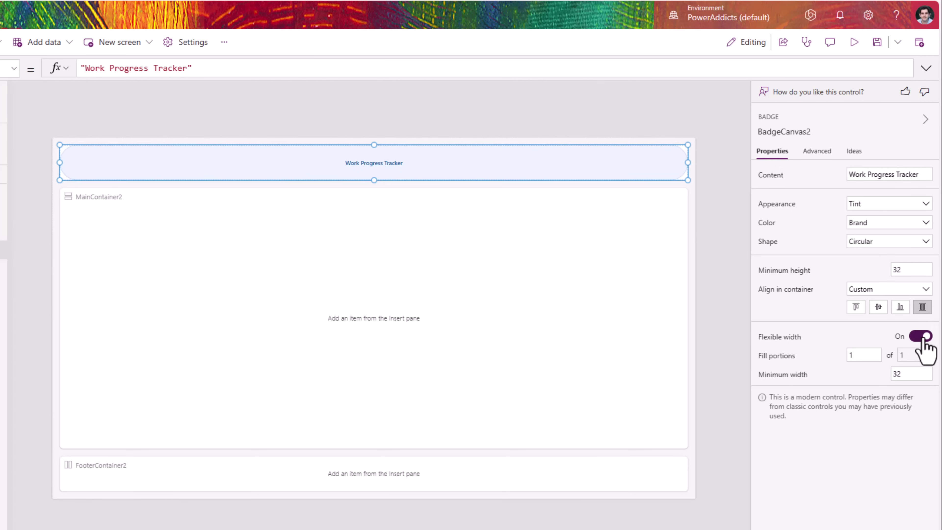
{"action": "left_click", "coordinate": [870, 205]}
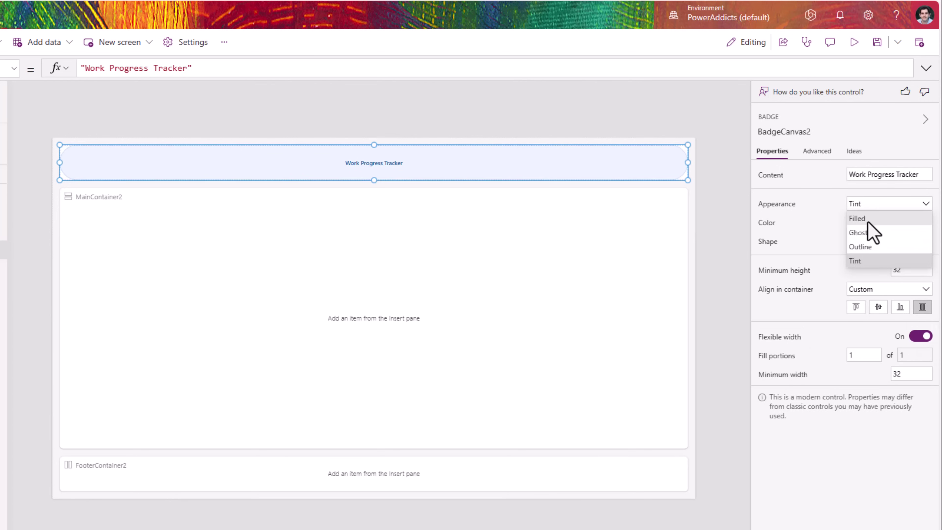
{"action": "left_click", "coordinate": [863, 217]}
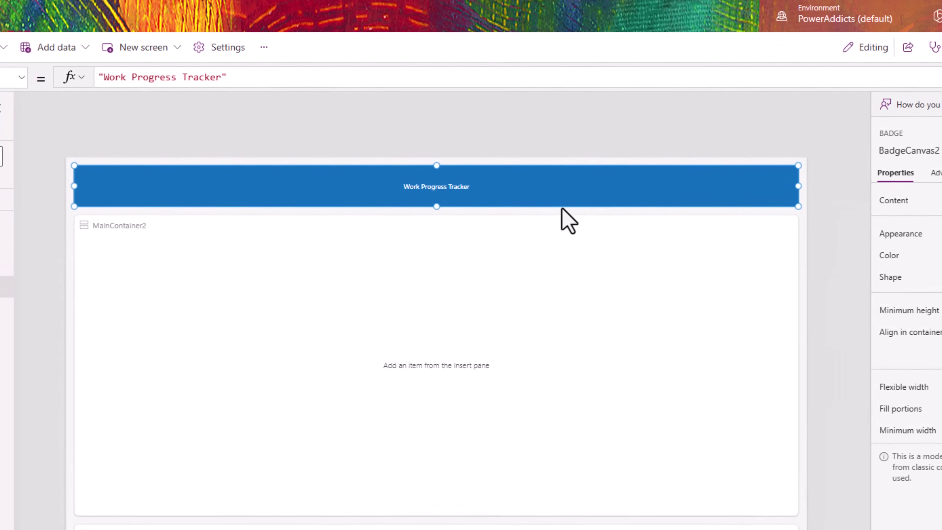
Insert a classic vertical gallery into the main container and set its data source to the Work progress tracker SharePoint list.
{"action": "left_click", "coordinate": [291, 363]}
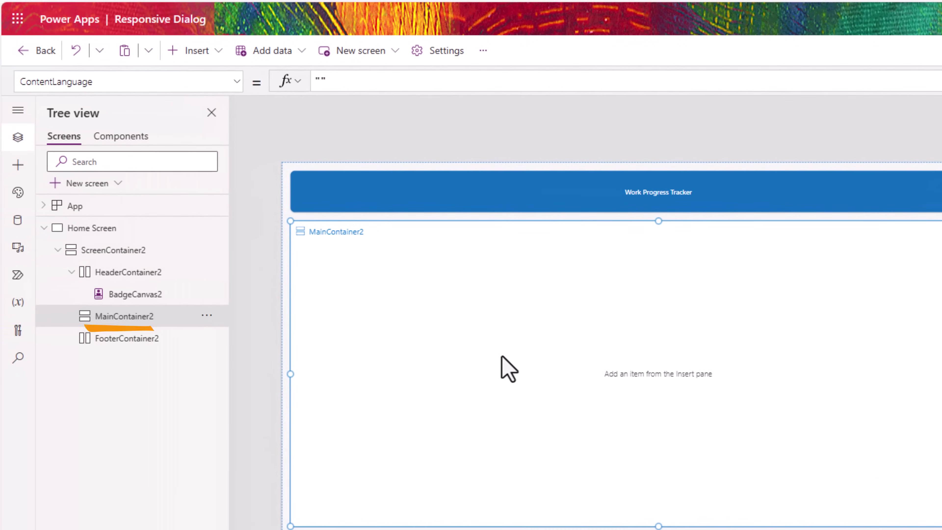
{"action": "left_click", "coordinate": [18, 165]}
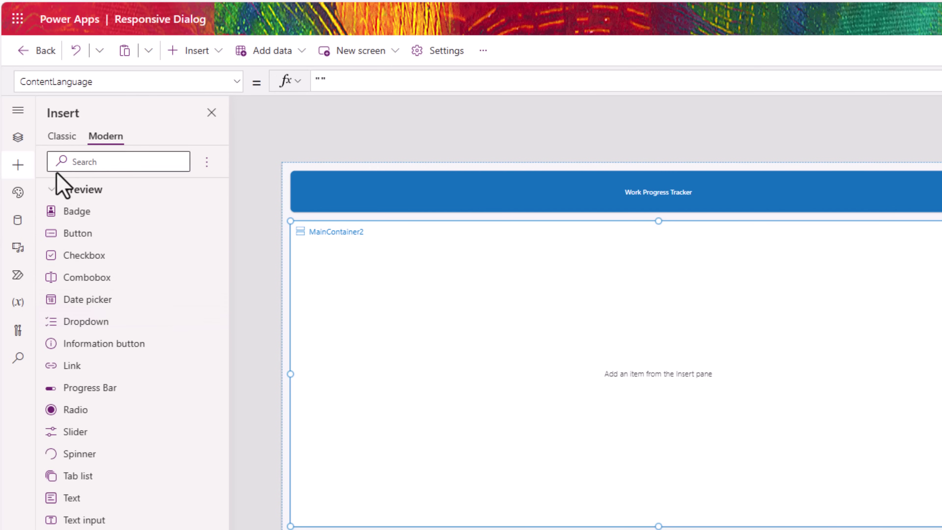
{"action": "left_click", "coordinate": [63, 138]}
{"action": "left_click", "coordinate": [70, 162]}
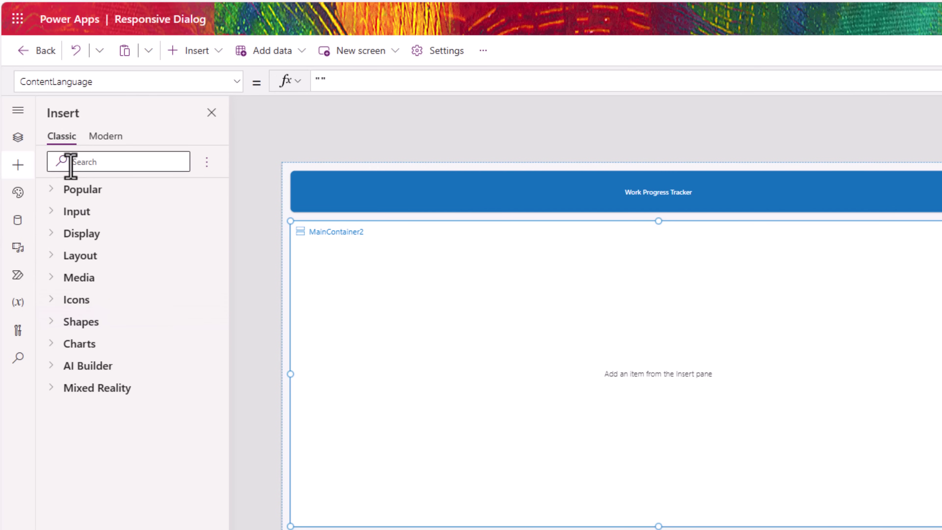
{"action": "type", "text": "gallery"}
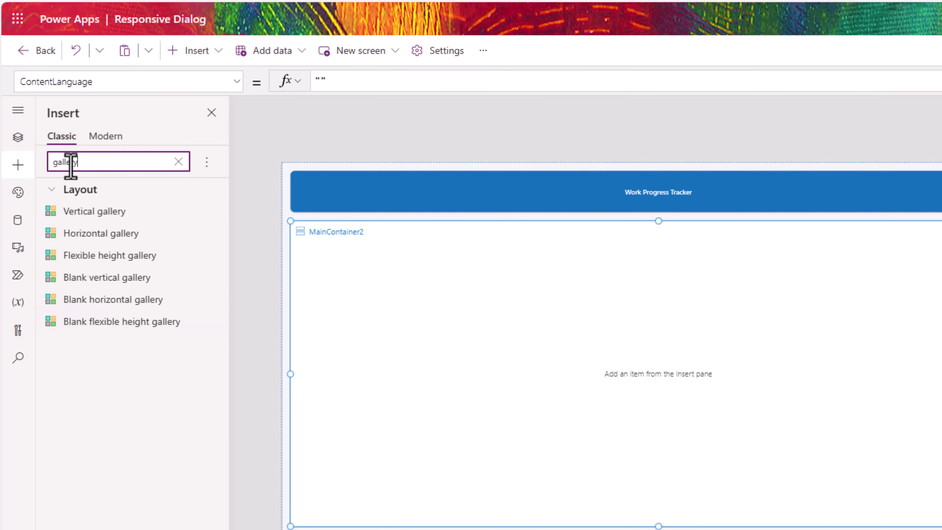
{"action": "left_click", "coordinate": [108, 212]}
{"action": "left_click", "coordinate": [18, 138]}
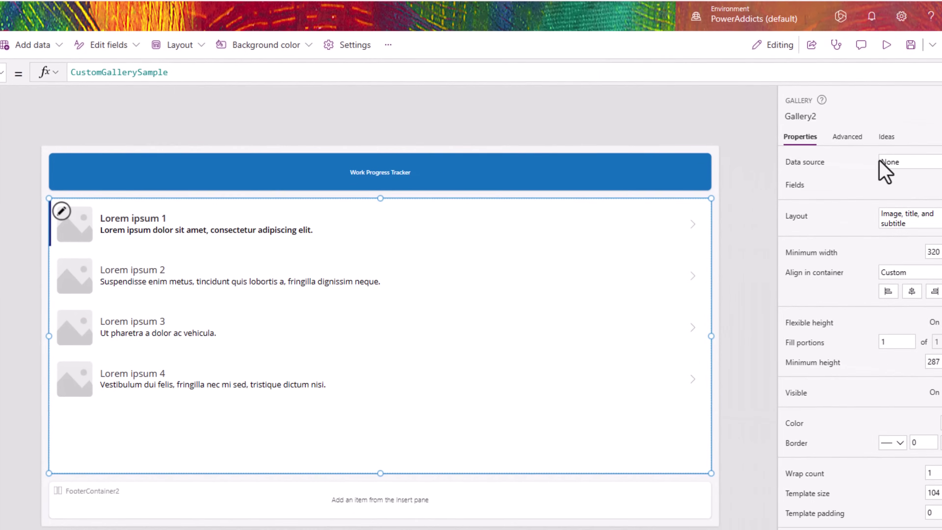
{"action": "left_click", "coordinate": [852, 169]}
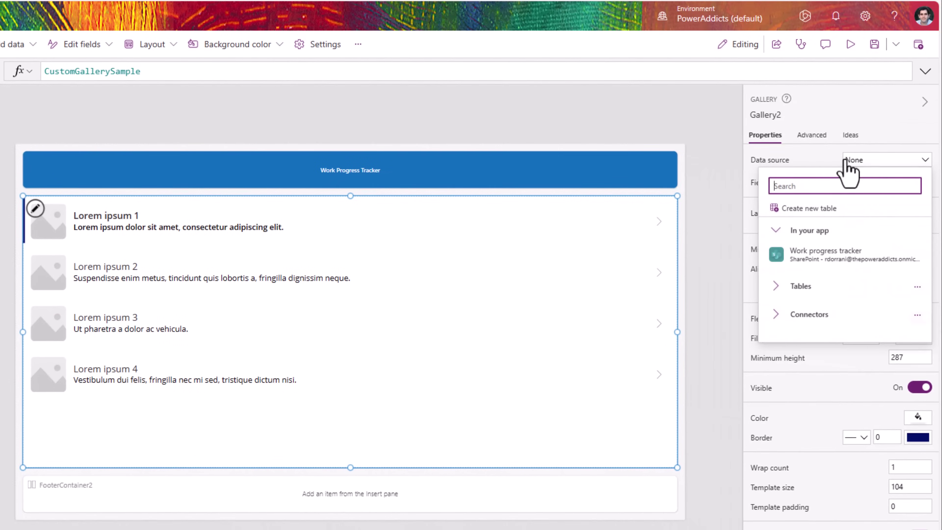
{"action": "left_click", "coordinate": [815, 253]}
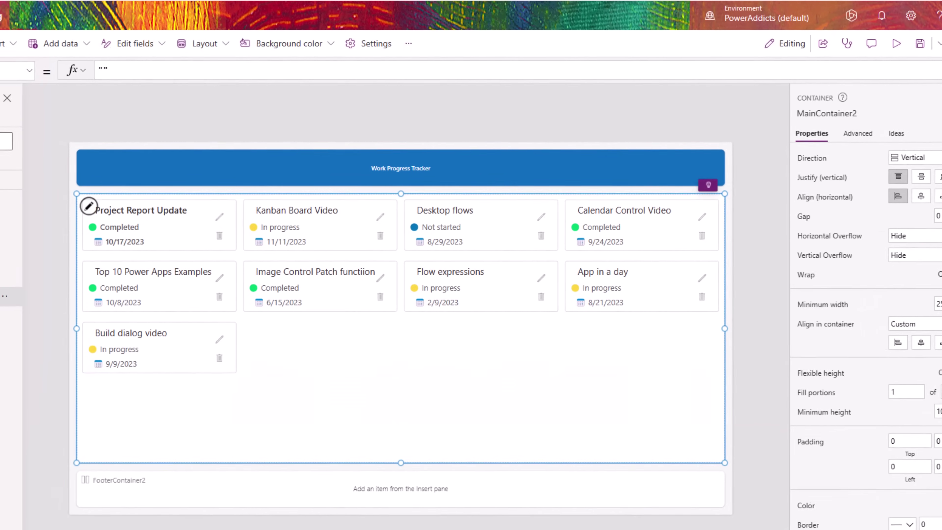
Examine the formulas of the gallery's title, progress and due date labels, and its edit and delete icons.
{"action": "left_click", "coordinate": [26, 292]}
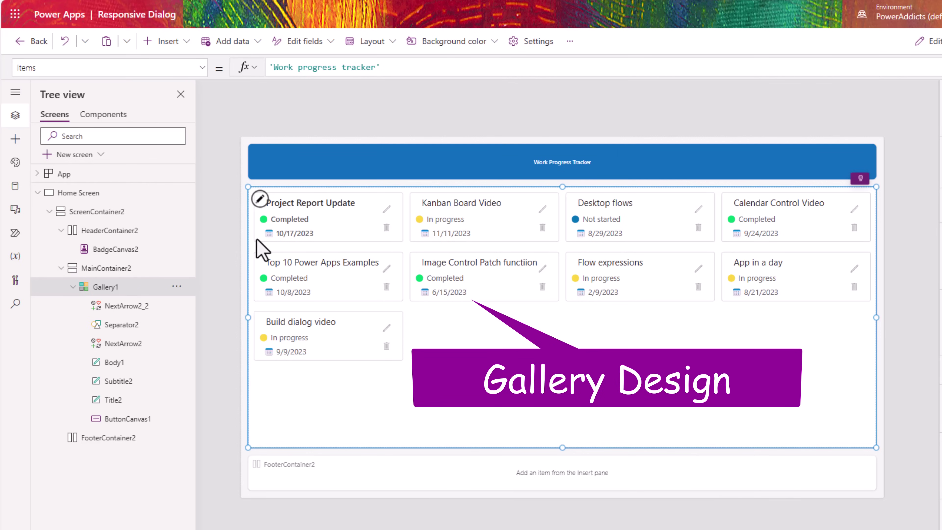
{"action": "left_click", "coordinate": [302, 205]}
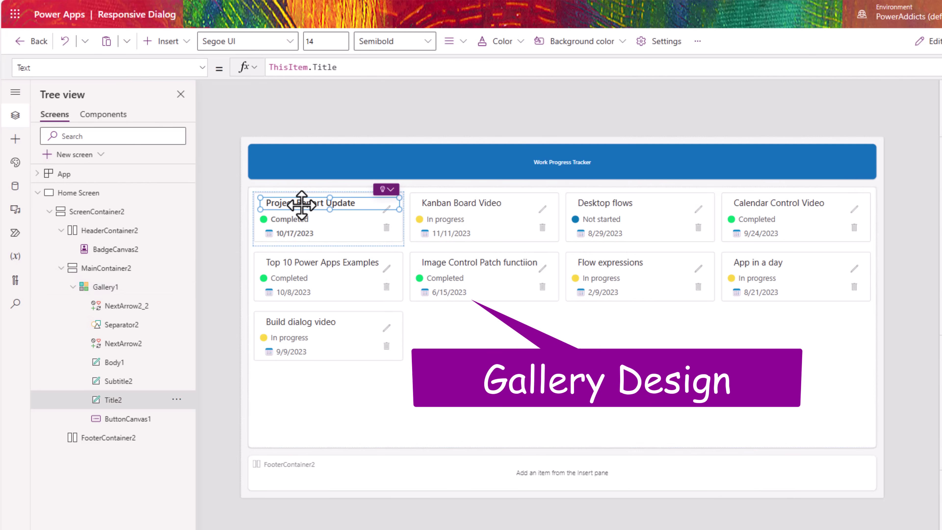
{"action": "left_click", "coordinate": [299, 219]}
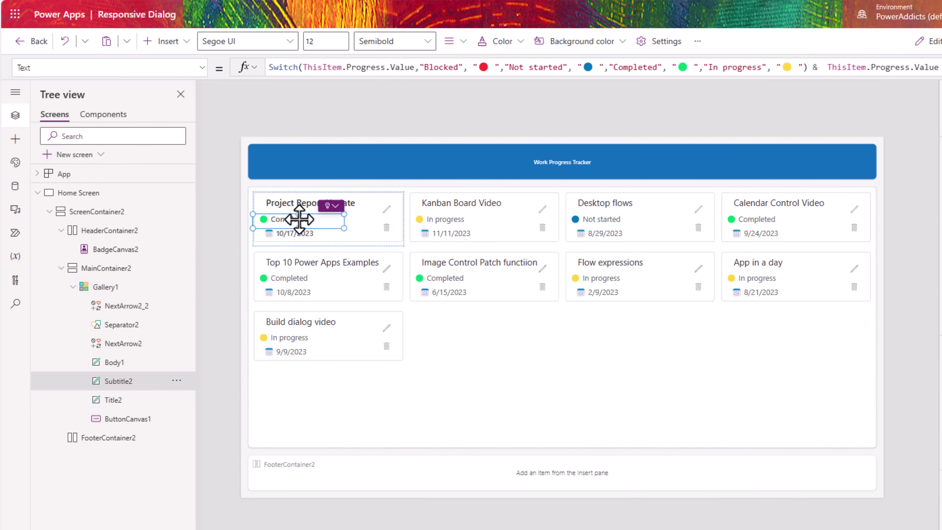
{"action": "left_click", "coordinate": [305, 237]}
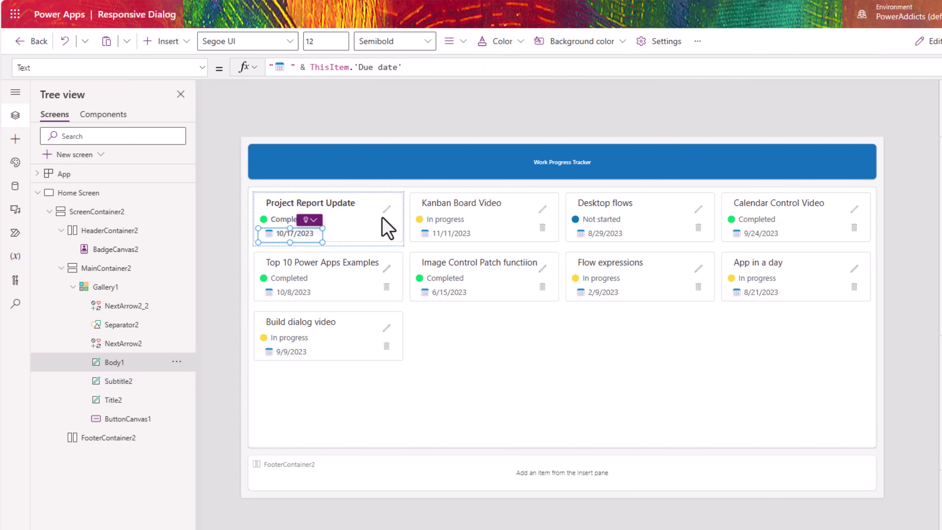
{"action": "left_click", "coordinate": [387, 209]}
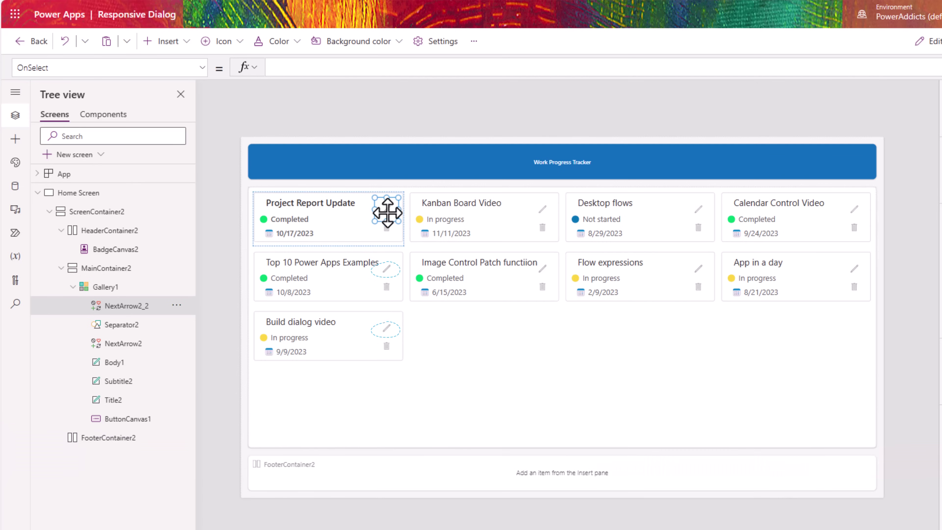
{"action": "left_click", "coordinate": [386, 232]}
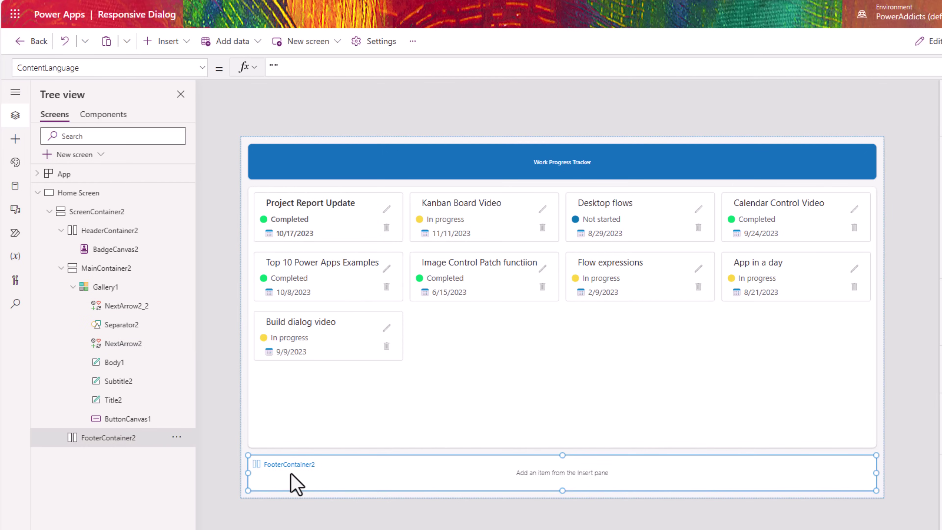
Delete the empty footer container from the Home Screen.
{"action": "key", "text": "Delete"}
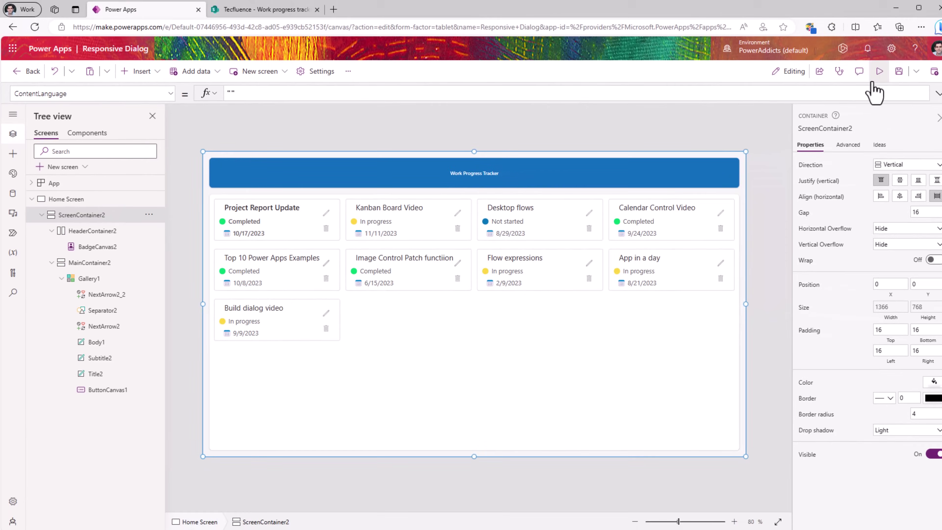
Preview the app on the Apple iPad Air 2020 tablet layout in landscape and then portrait orientation.
{"action": "left_click", "coordinate": [868, 88]}
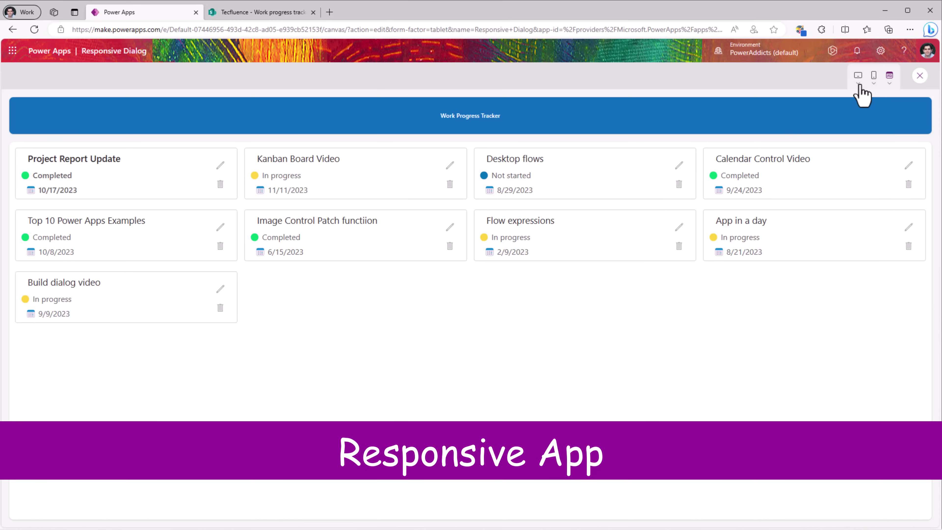
{"action": "left_click", "coordinate": [858, 80]}
{"action": "left_click", "coordinate": [815, 137]}
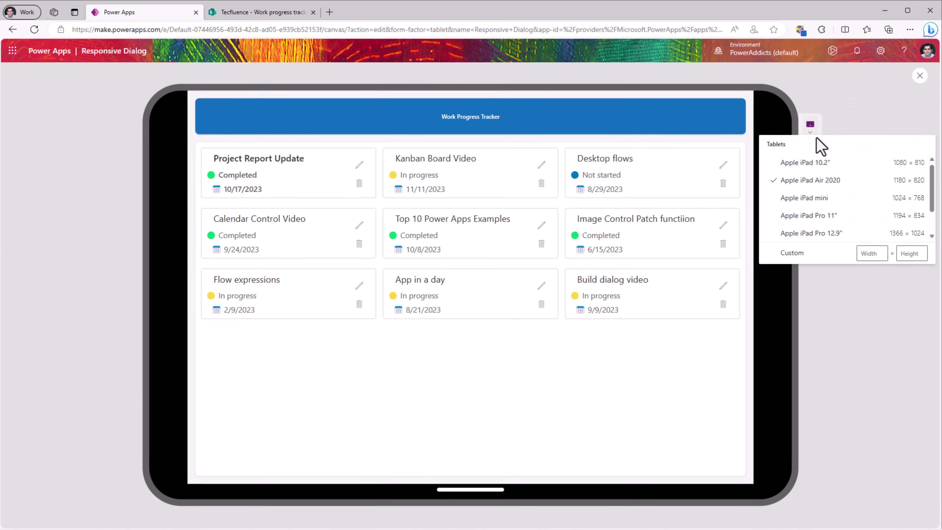
{"action": "left_click", "coordinate": [866, 332]}
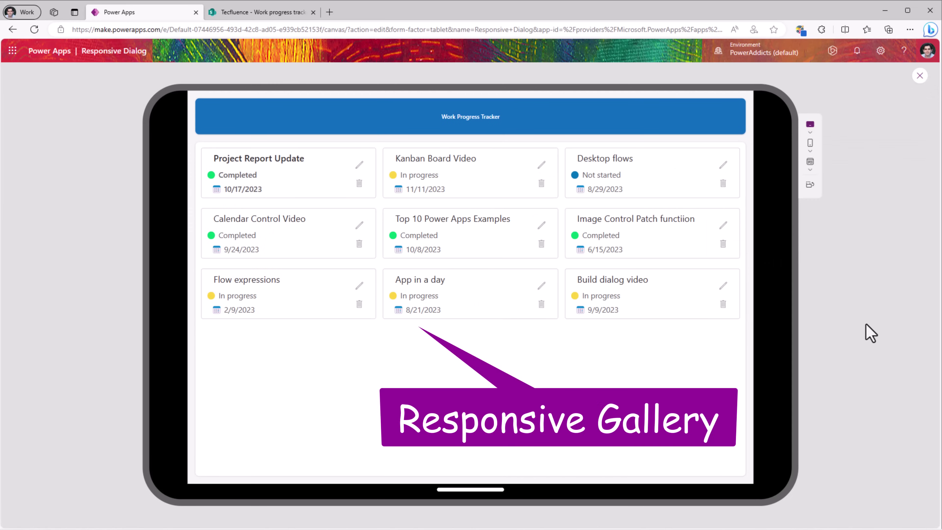
{"action": "left_click", "coordinate": [811, 185]}
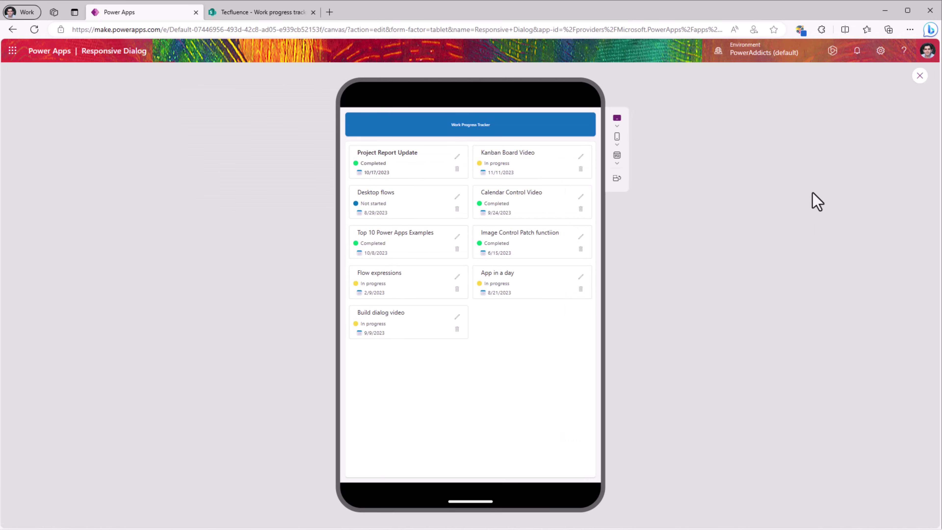
Preview the app on the Apple iPhone X in portrait and landscape, and look through the gallery cards.
{"action": "left_click", "coordinate": [617, 137]}
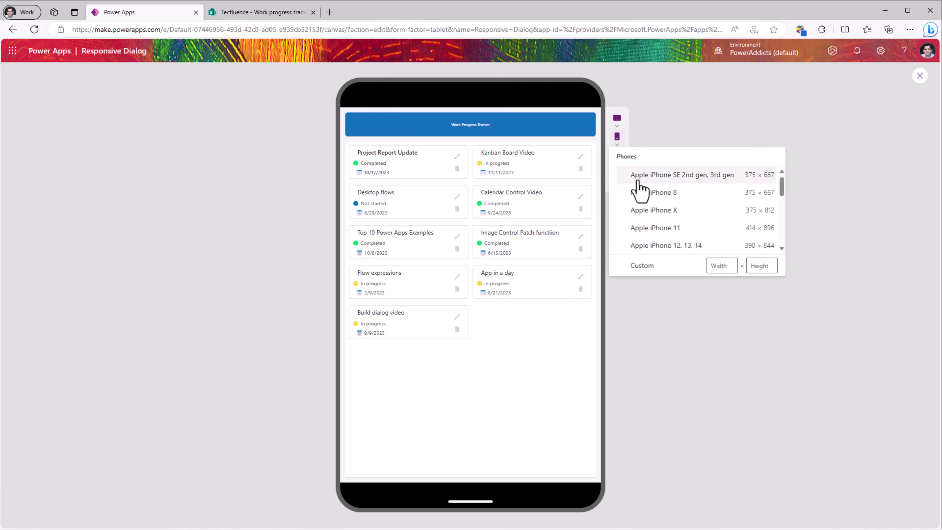
{"action": "left_click", "coordinate": [655, 210]}
{"action": "left_click", "coordinate": [651, 120]}
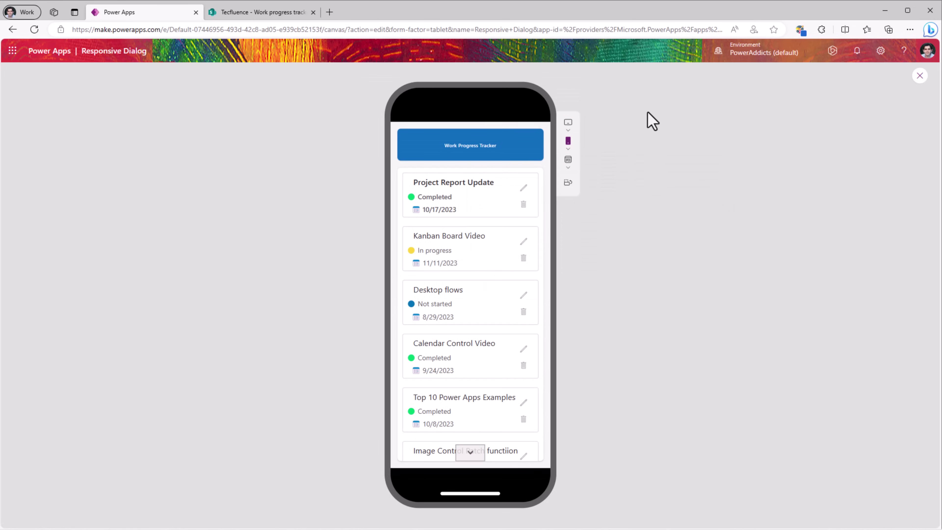
{"action": "left_click", "coordinate": [569, 183]}
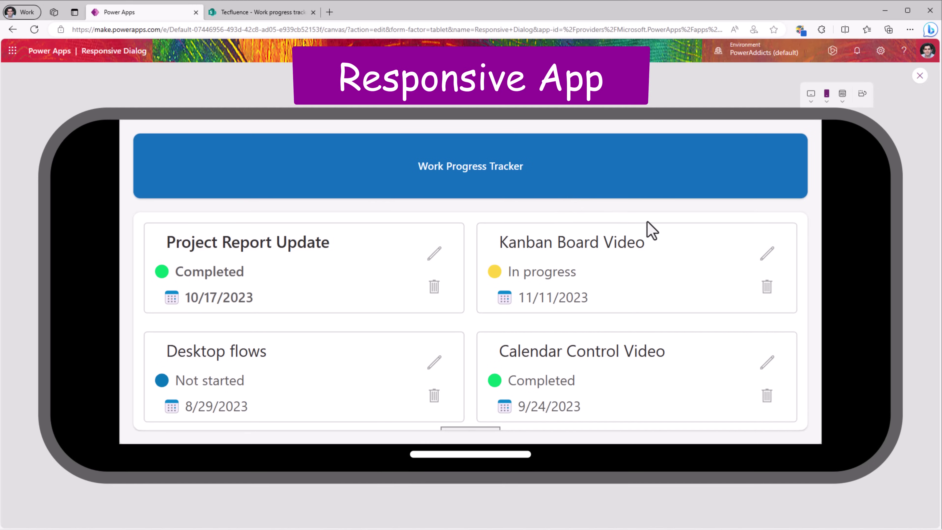
{"action": "scroll", "coordinate": [484, 330], "scroll_direction": "down", "scroll_amount": 5}
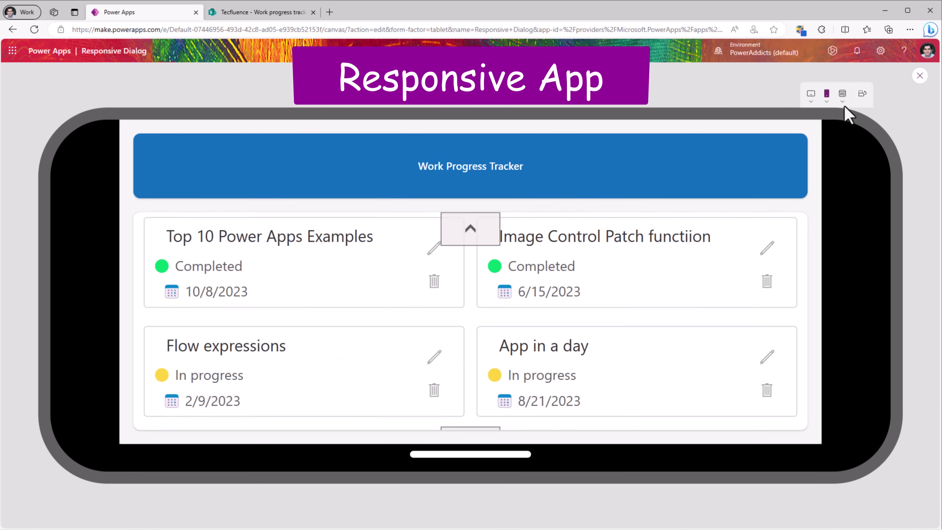
Switch the preview back to the Apple iPad Air 2020 and exit the preview.
{"action": "left_click", "coordinate": [812, 98]}
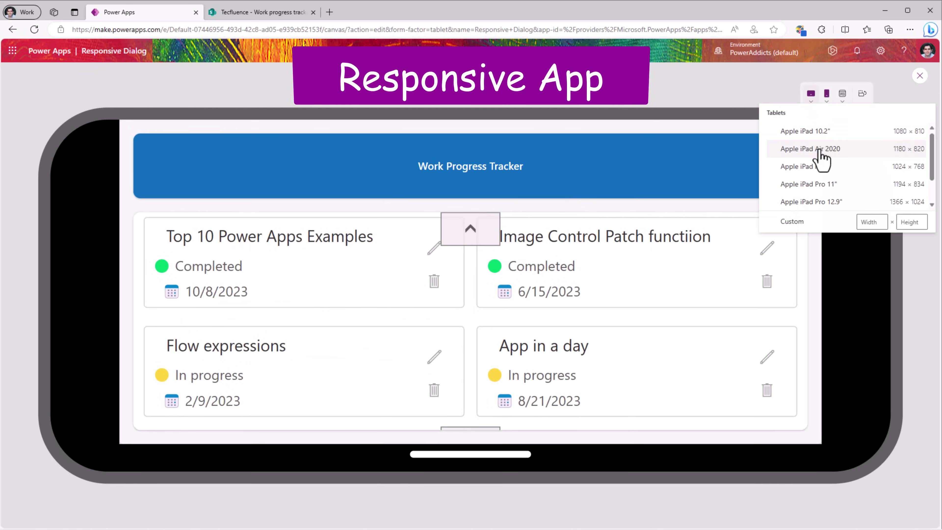
{"action": "left_click", "coordinate": [820, 151]}
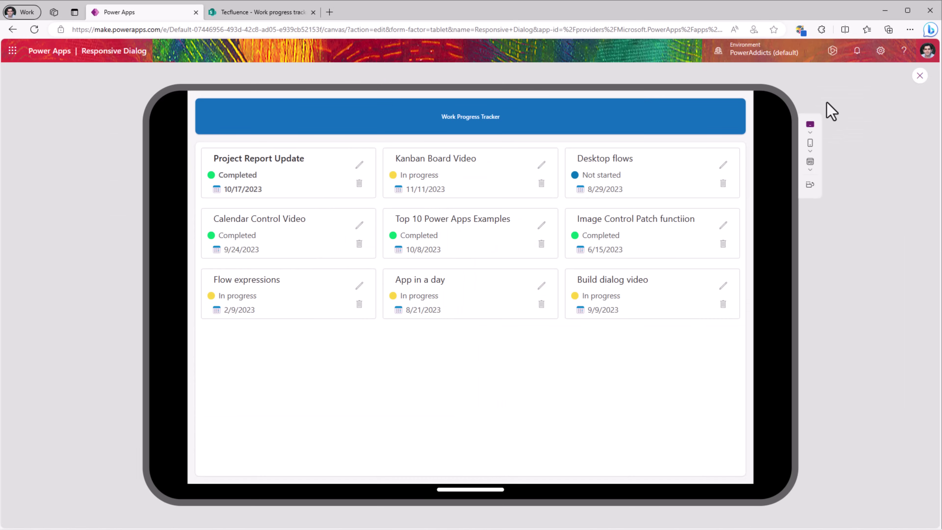
{"action": "key", "text": "Escape"}
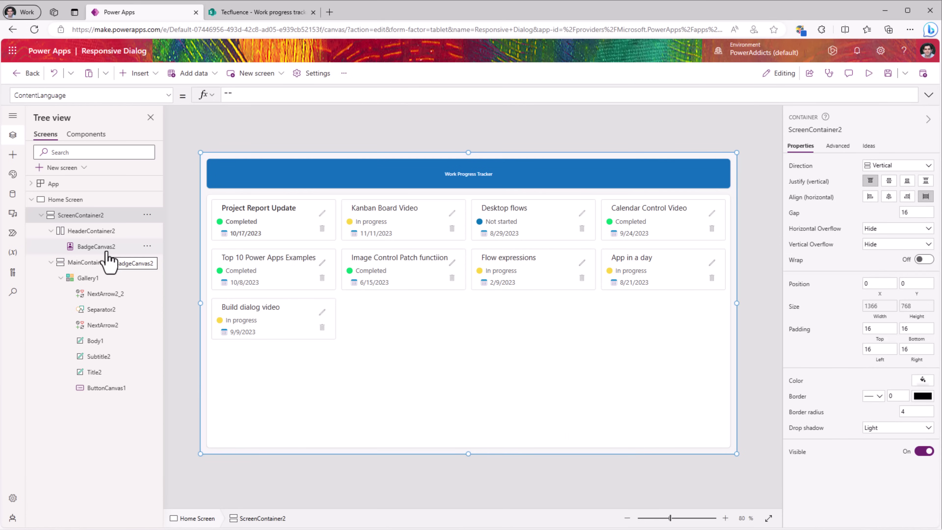
Collapse the screen container's contents and check where the container sits in the Home Screen's hierarchy.
{"action": "left_click", "coordinate": [41, 215]}
{"action": "left_click", "coordinate": [41, 215]}
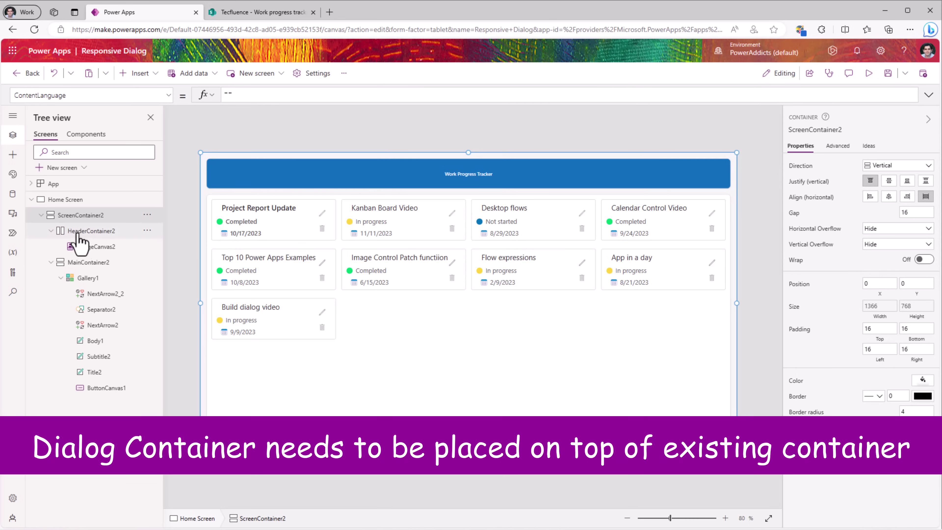
{"action": "left_click", "coordinate": [42, 217]}
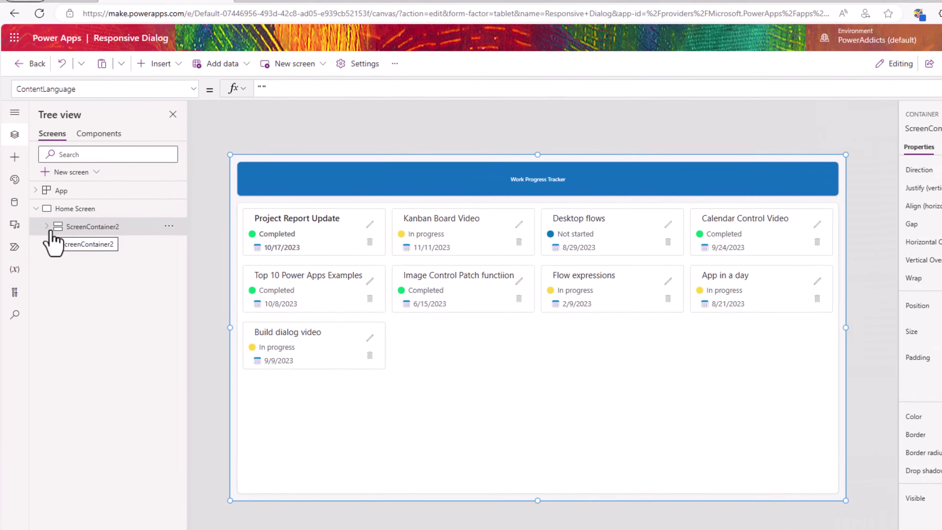
{"action": "left_click", "coordinate": [65, 209]}
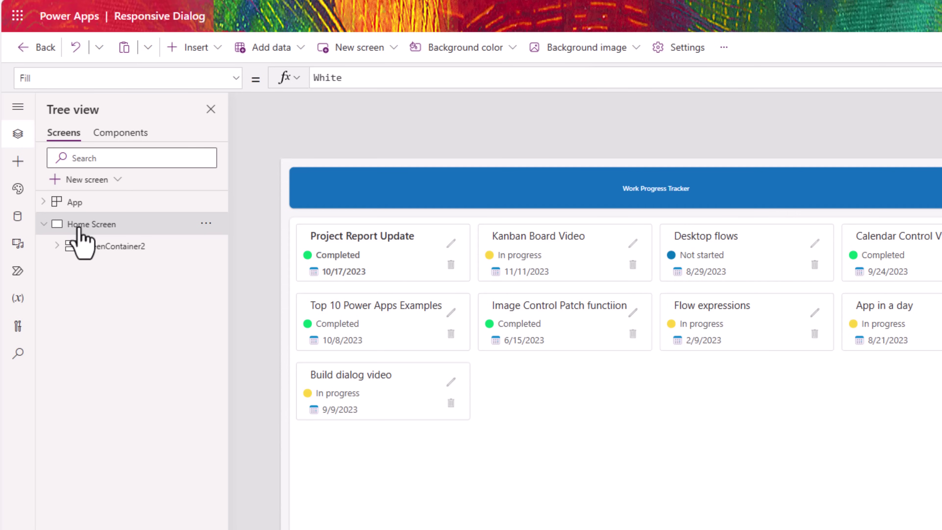
{"action": "left_click", "coordinate": [93, 247]}
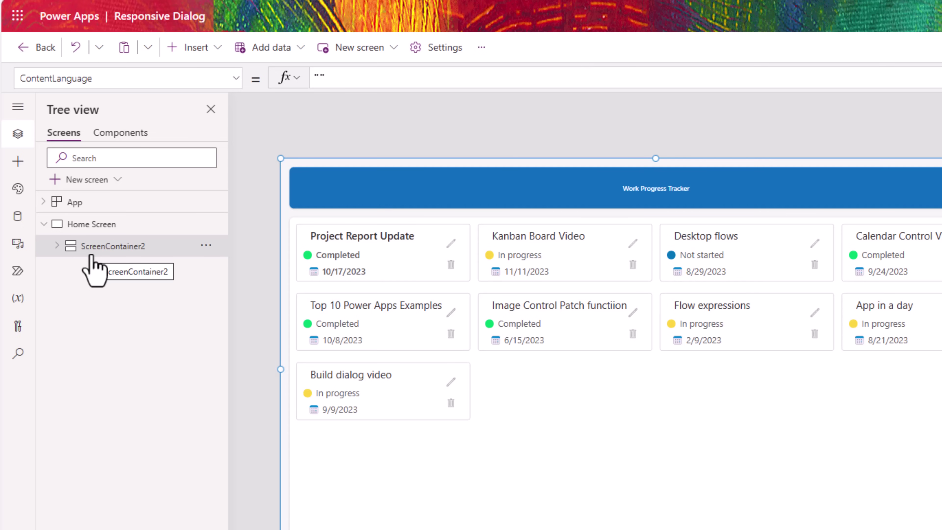
Insert a vertical container directly on the Home Screen, outside the existing screen container.
{"action": "left_click", "coordinate": [83, 225]}
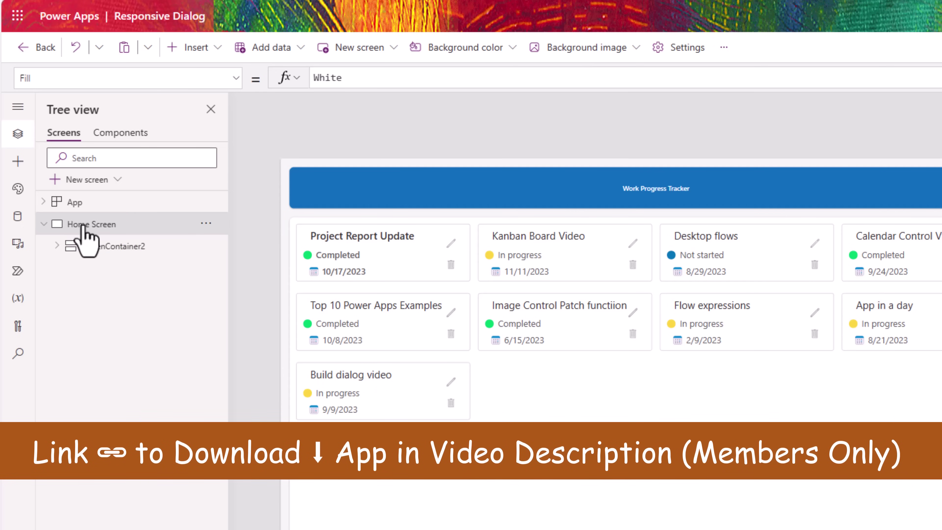
{"action": "left_click", "coordinate": [18, 161]}
{"action": "left_click", "coordinate": [81, 159]}
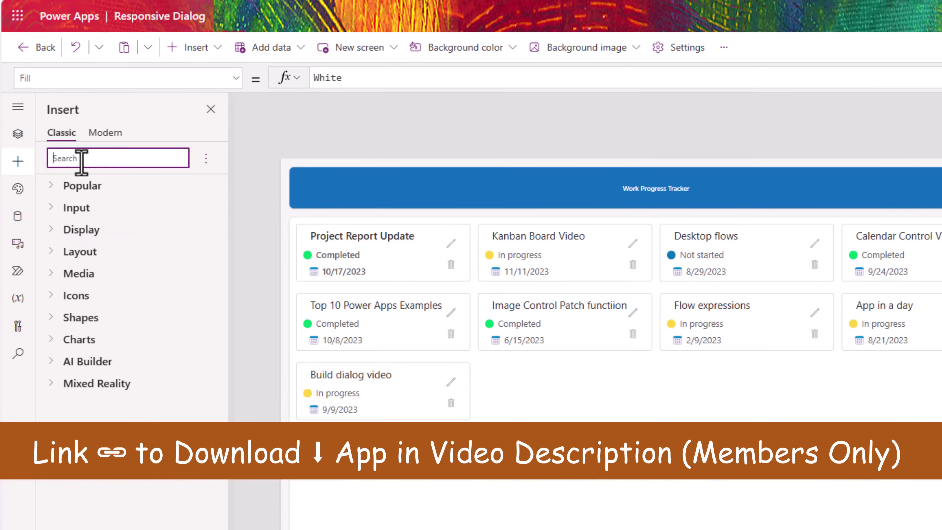
{"action": "type", "text": "container"}
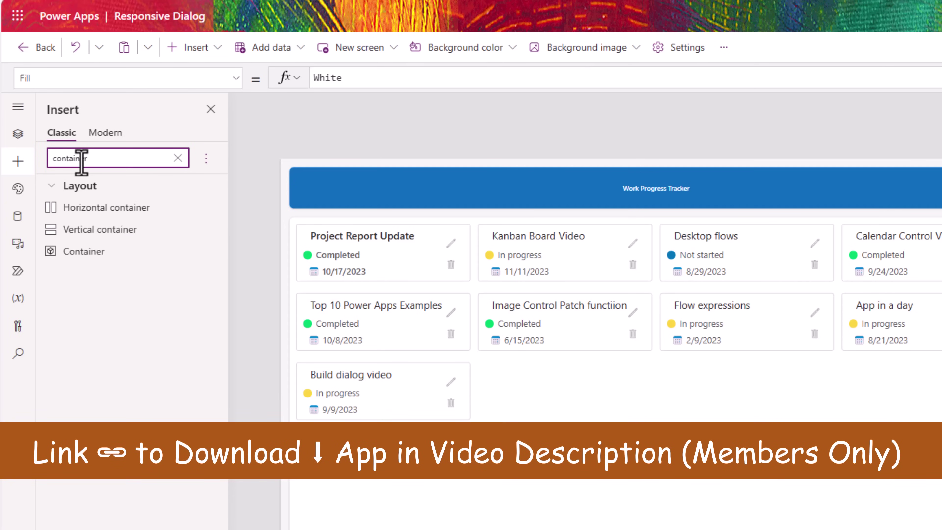
{"action": "left_click", "coordinate": [110, 238]}
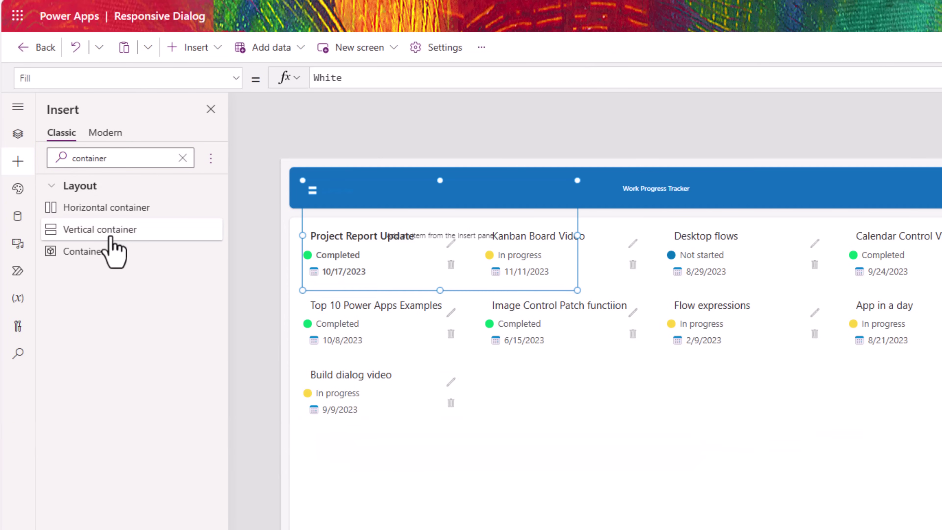
Rename the new vertical container as DialogContainer1.
{"action": "left_click", "coordinate": [39, 159]}
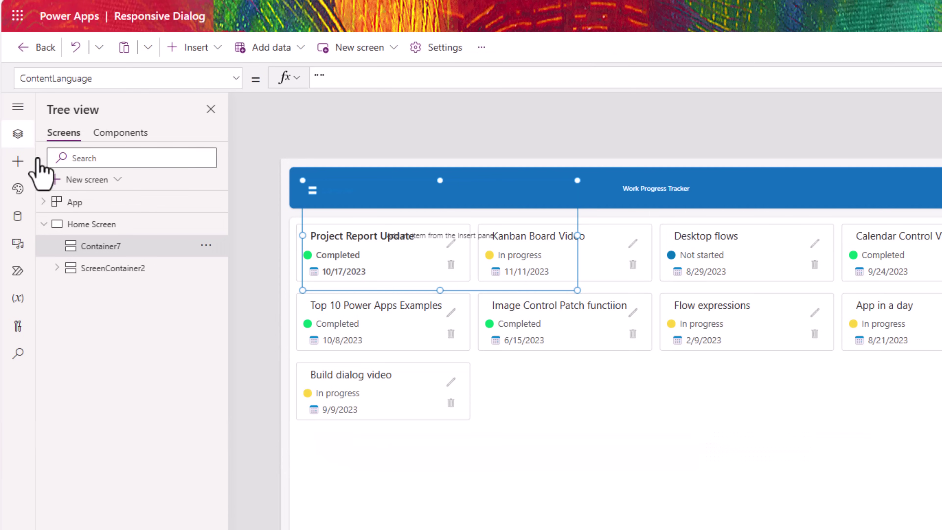
{"action": "double_click", "coordinate": [104, 247]}
{"action": "type", "text": "DialogContainer"}
{"action": "type", "text": "1"}
{"action": "key", "text": "Return"}
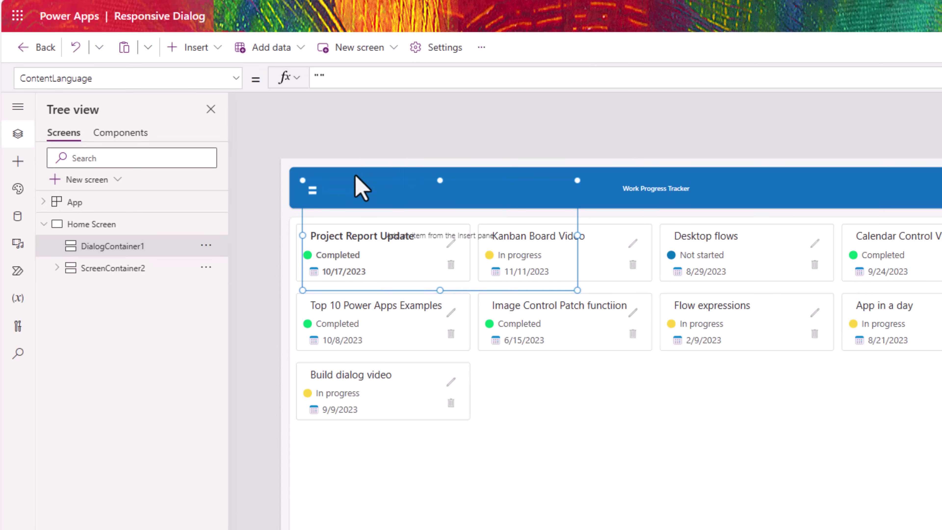
Move DialogContainer1 to the Home Screen's upper-left corner and check that its X and Y properties are 0.
{"action": "left_click_drag", "start_coordinate": [312, 179], "coordinate": [284, 162]}
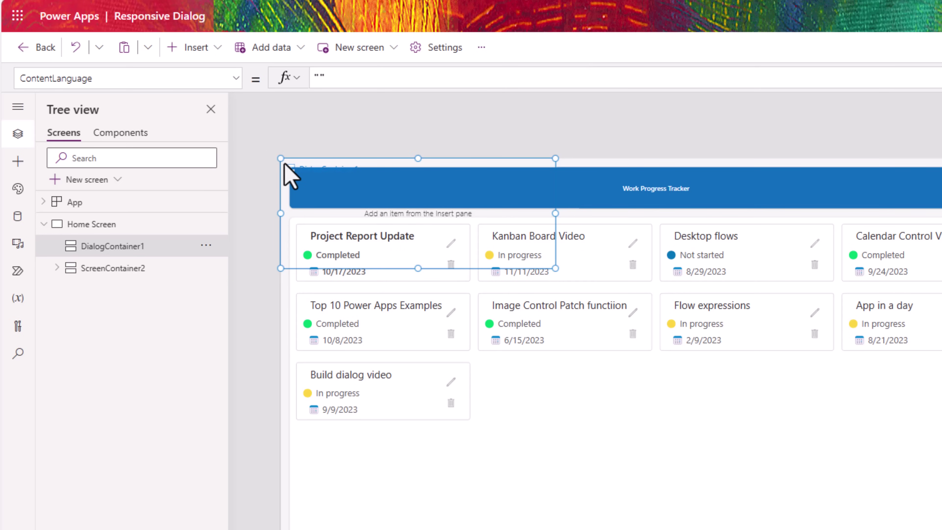
{"action": "left_click", "coordinate": [144, 78]}
{"action": "type", "text": "X"}
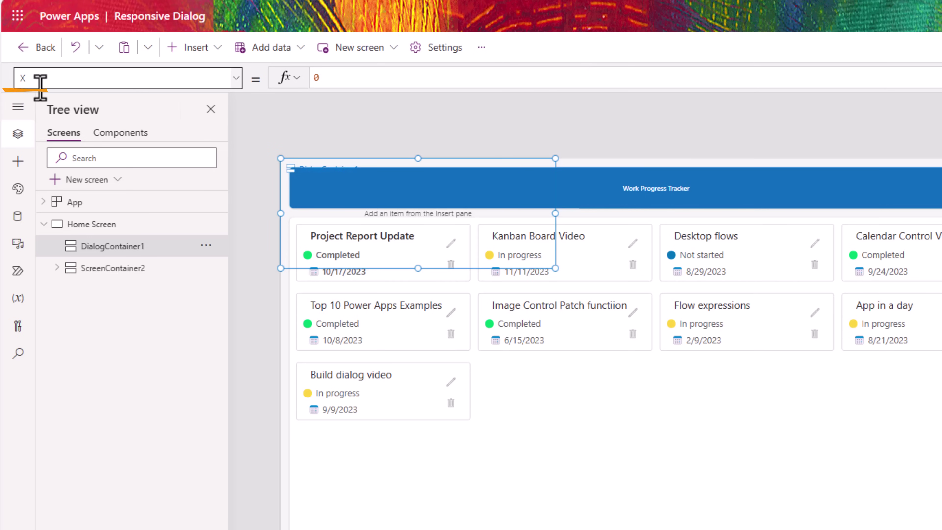
{"action": "left_click", "coordinate": [23, 78]}
{"action": "type", "text": "Y"}
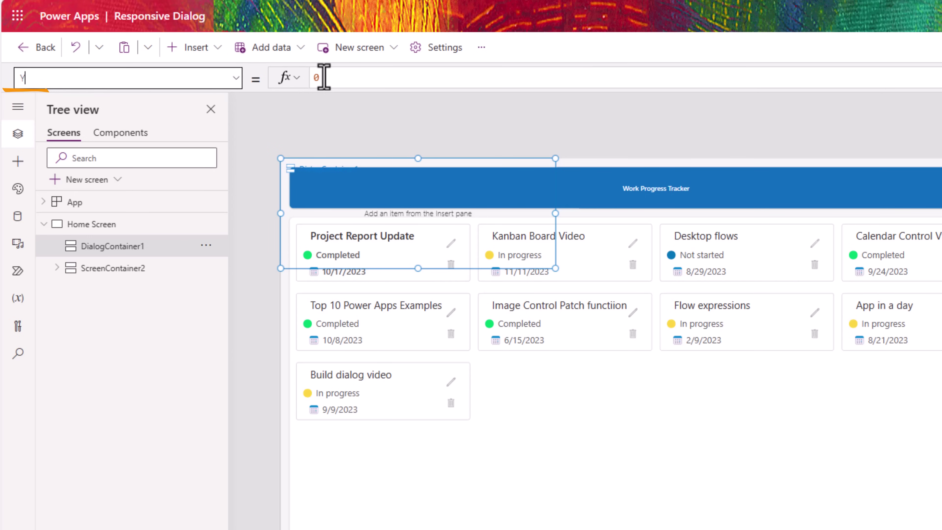
Set DialogContainer1's Width property to Parent.Width.
{"action": "left_click", "coordinate": [64, 83]}
{"action": "type", "text": "Width"}
{"action": "key", "text": "Return"}
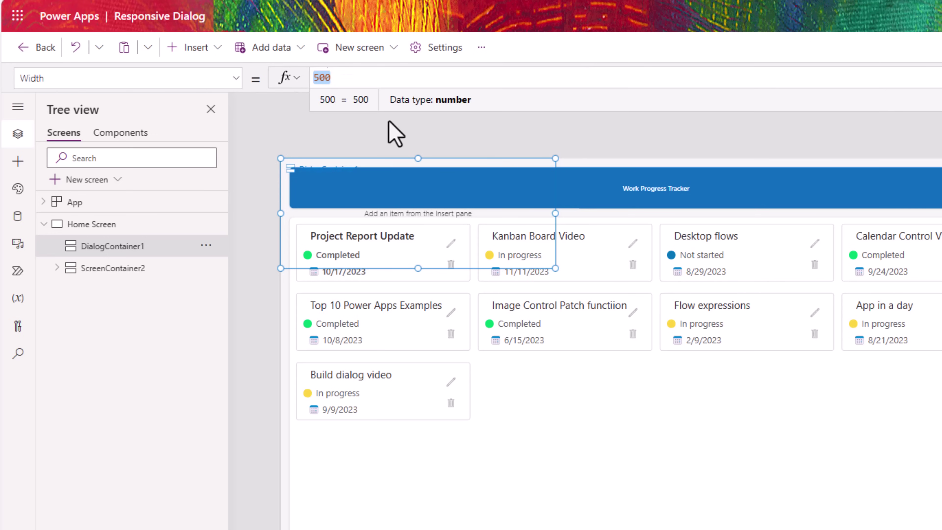
{"action": "type", "text": "Parent."}
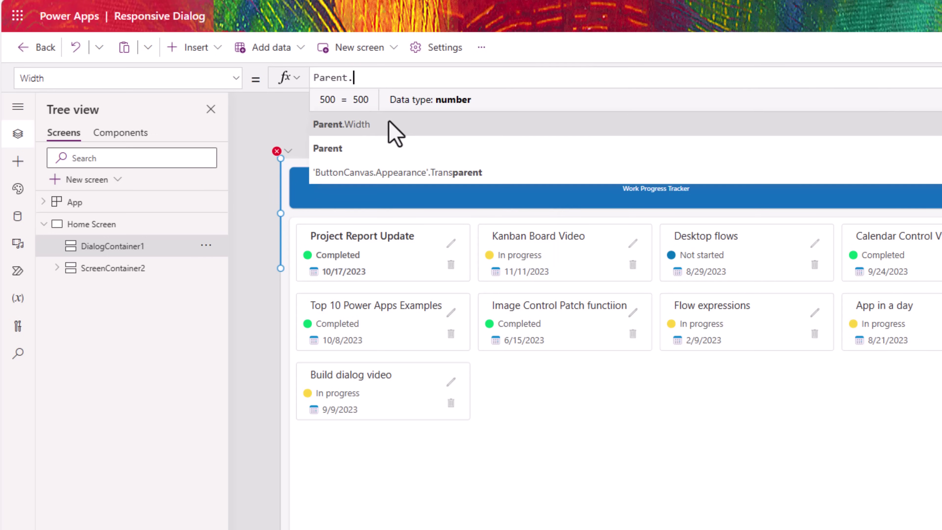
{"action": "type", "text": "w"}
{"action": "key", "text": "Tab"}
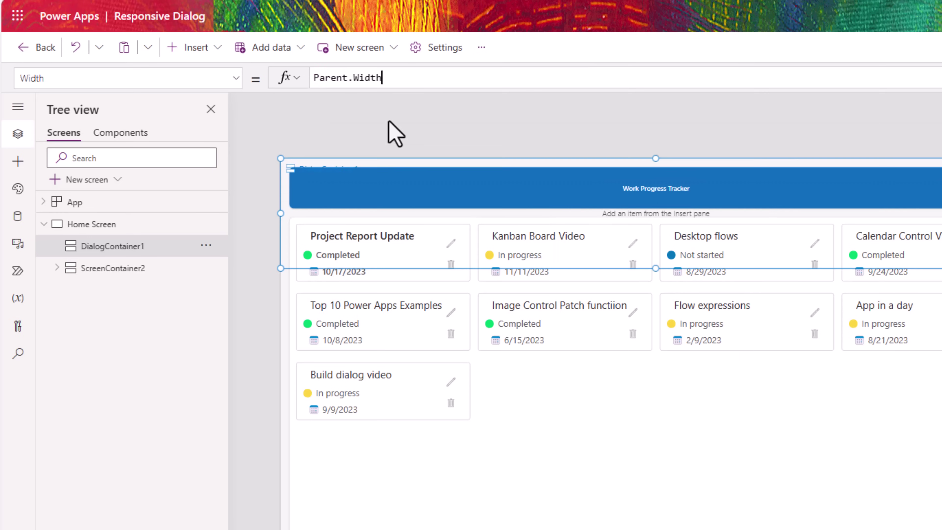
Set DialogContainer1's Height property to Parent.Height.
{"action": "left_click", "coordinate": [100, 78]}
{"action": "type", "text": "Height"}
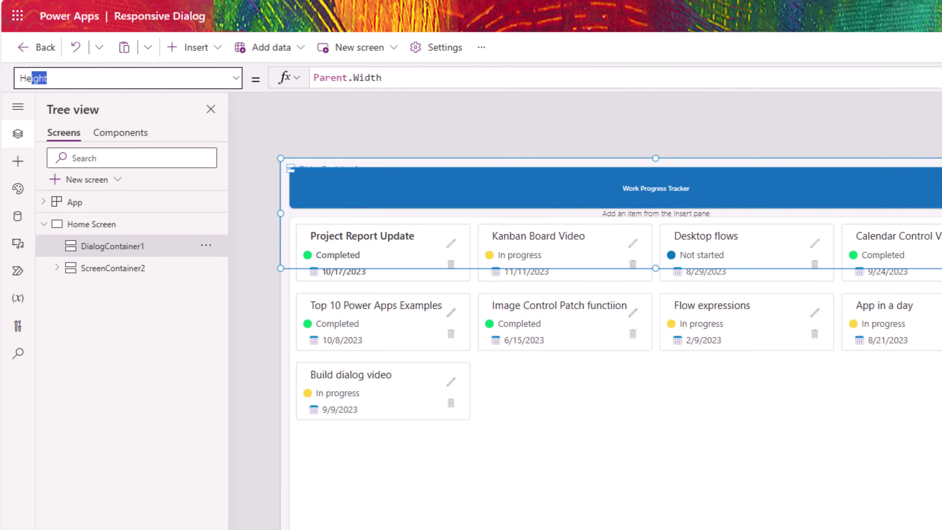
{"action": "key", "text": "Return"}
{"action": "double_click", "coordinate": [338, 83]}
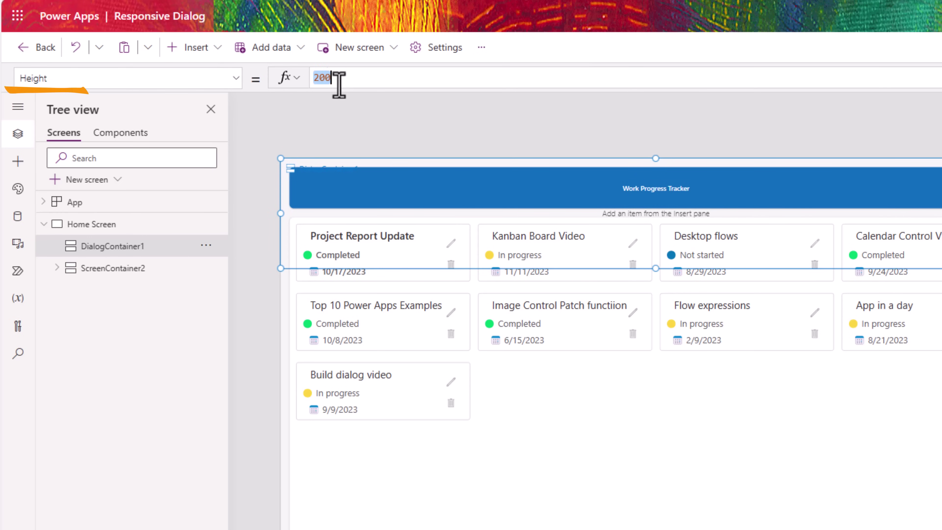
{"action": "type", "text": "Parent.h"}
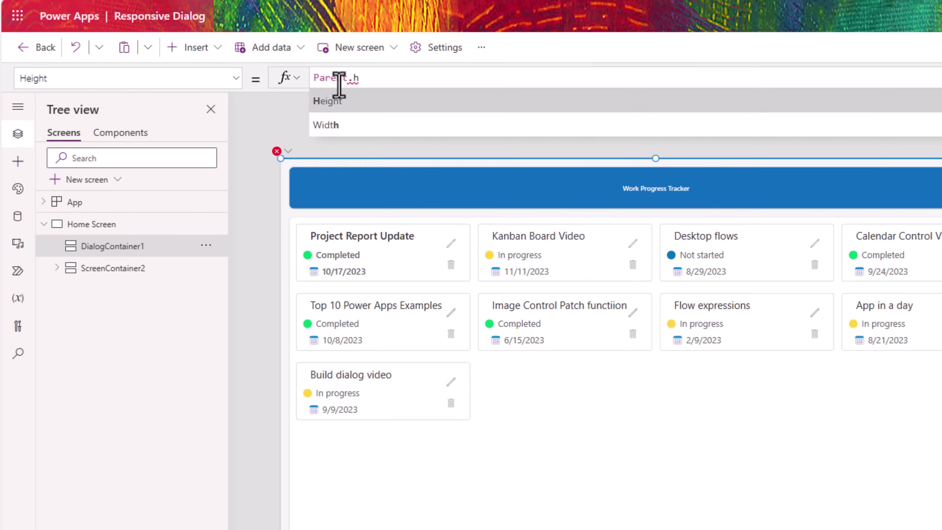
{"action": "key", "text": "Tab"}
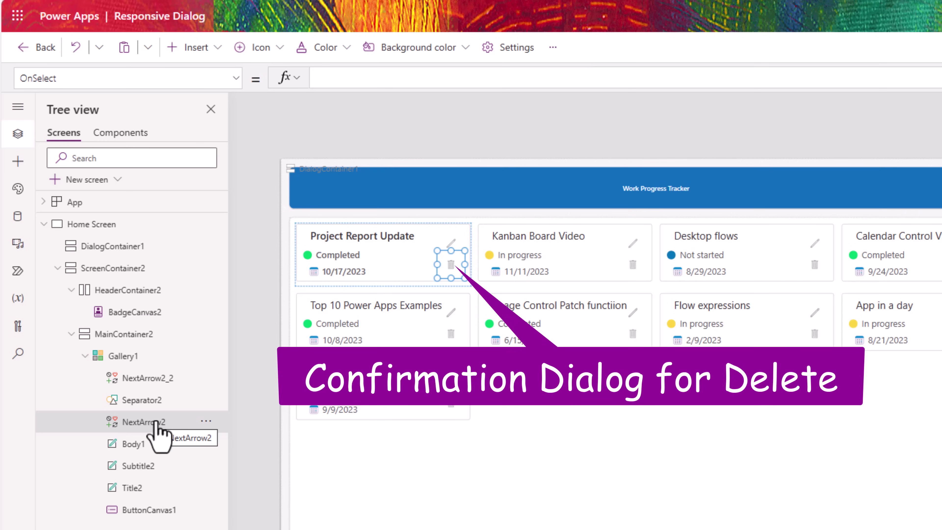
Set the OnSelect of the gallery's delete icon, NextArrow2, to Set(varOpenDialog1,true).
{"action": "left_click", "coordinate": [324, 78]}
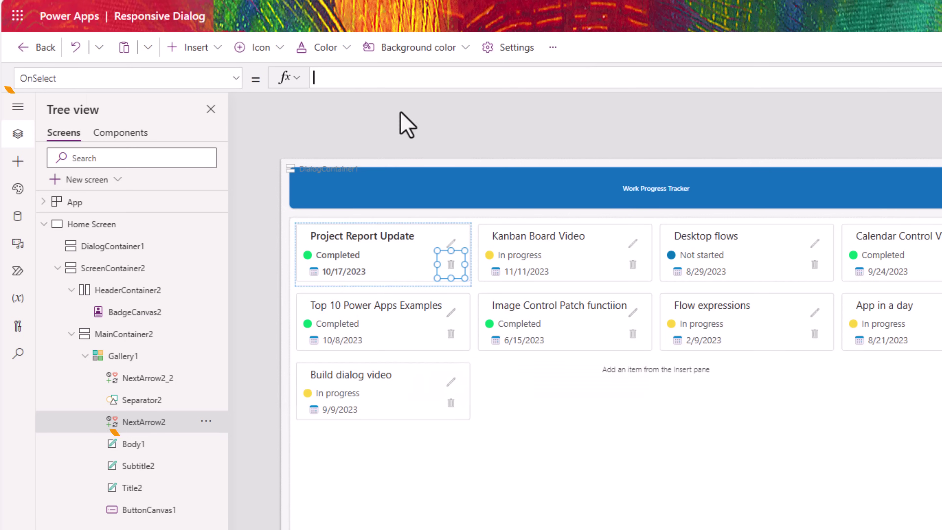
{"action": "type", "text": "Set(varOpenDialog1"}
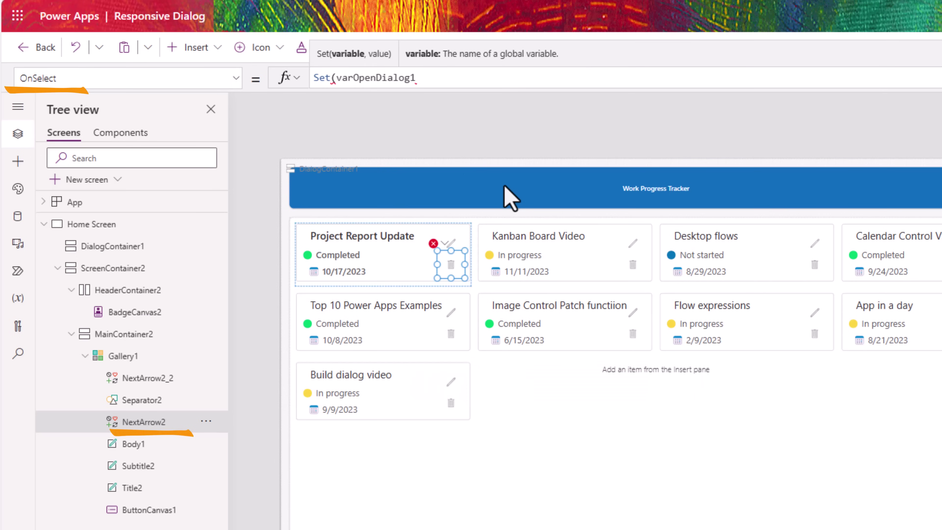
{"action": "type", "text": ",tr"}
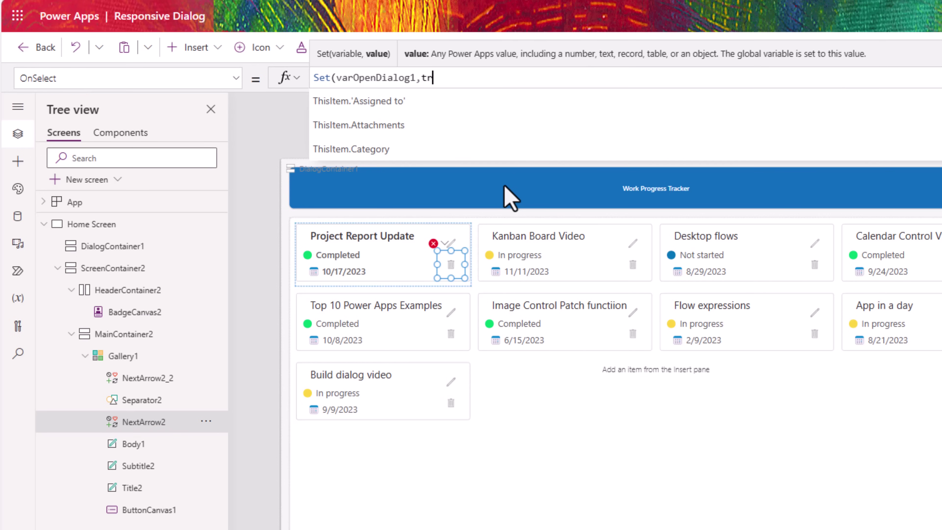
{"action": "type", "text": "ue)"}
Bind DialogContainer1's Visible property to the varOpenDialog1 variable.
{"action": "double_click", "coordinate": [371, 78]}
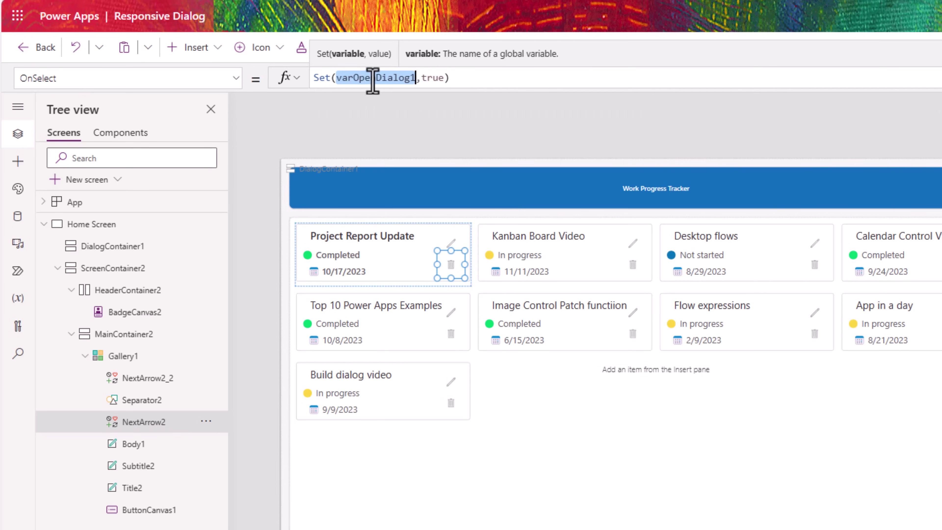
{"action": "left_click", "coordinate": [126, 250]}
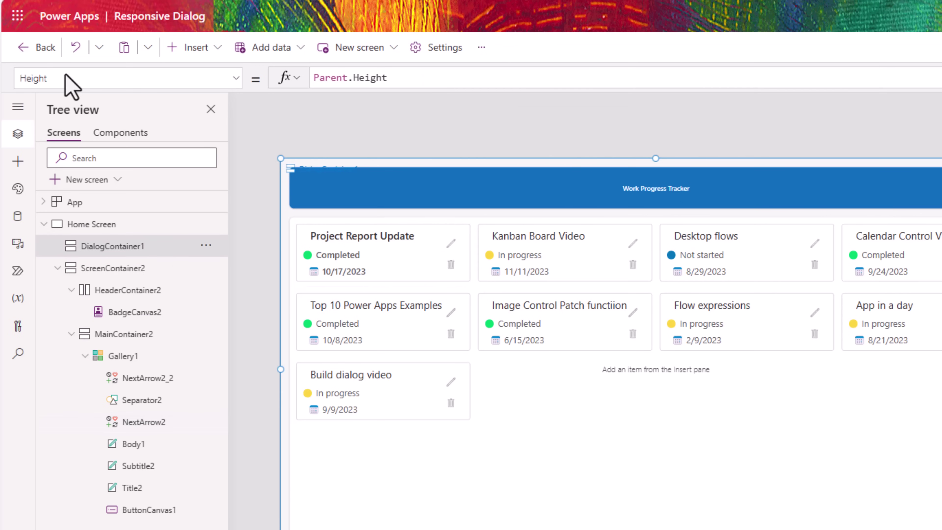
{"action": "left_click", "coordinate": [22, 78]}
{"action": "type", "text": "Visible"}
{"action": "key", "text": "Return"}
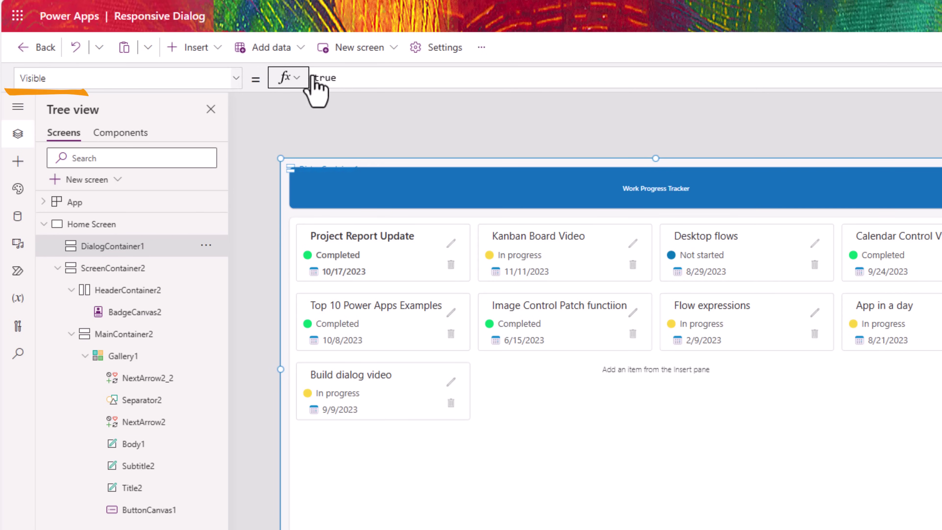
{"action": "double_click", "coordinate": [335, 79]}
{"action": "type", "text": "varOpenDialog1"}
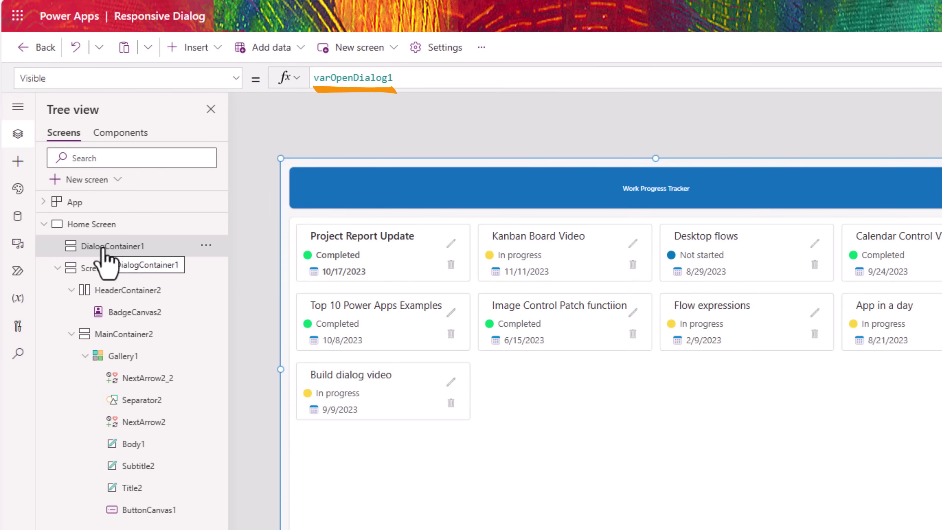
Set DialogContainer1's Fill property to Color.AliceBlue.
{"action": "left_click", "coordinate": [85, 78]}
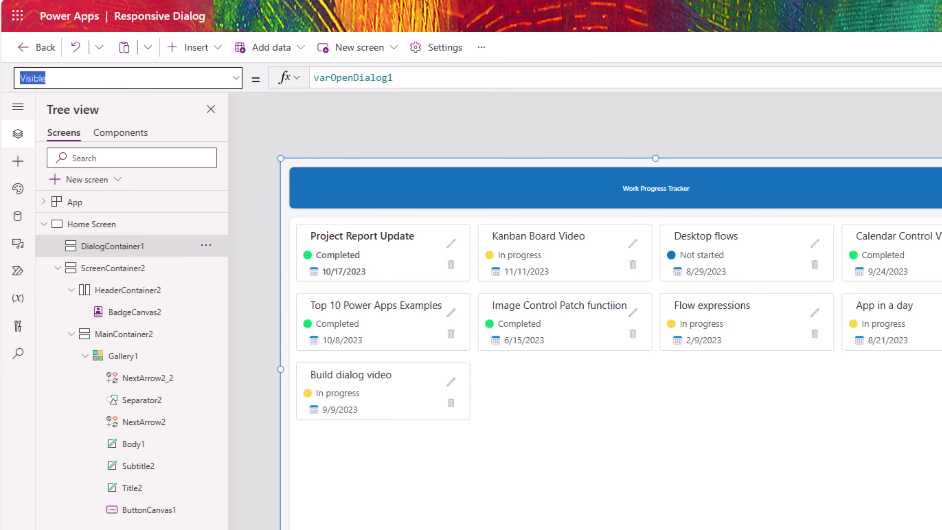
{"action": "type", "text": "Fill"}
{"action": "key", "text": "Return"}
{"action": "left_click", "coordinate": [341, 78]}
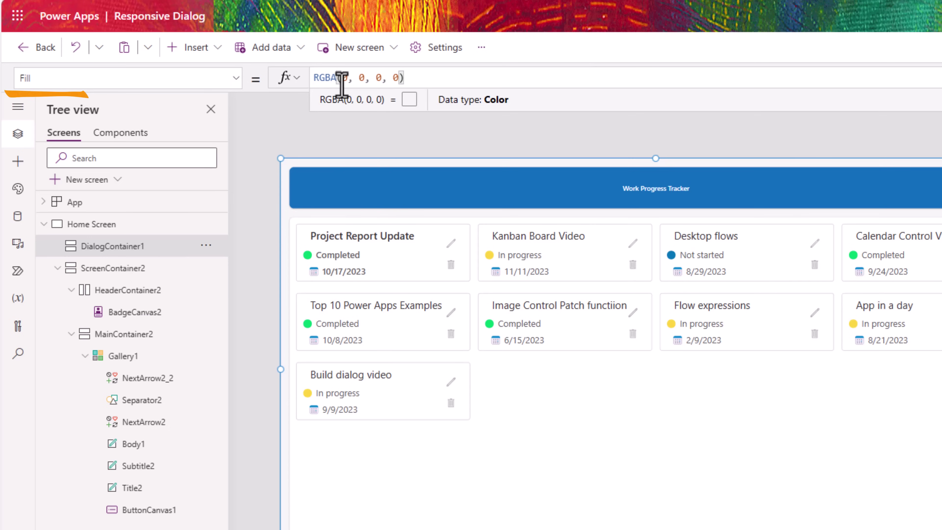
{"action": "key", "text": "ctrl+a"}
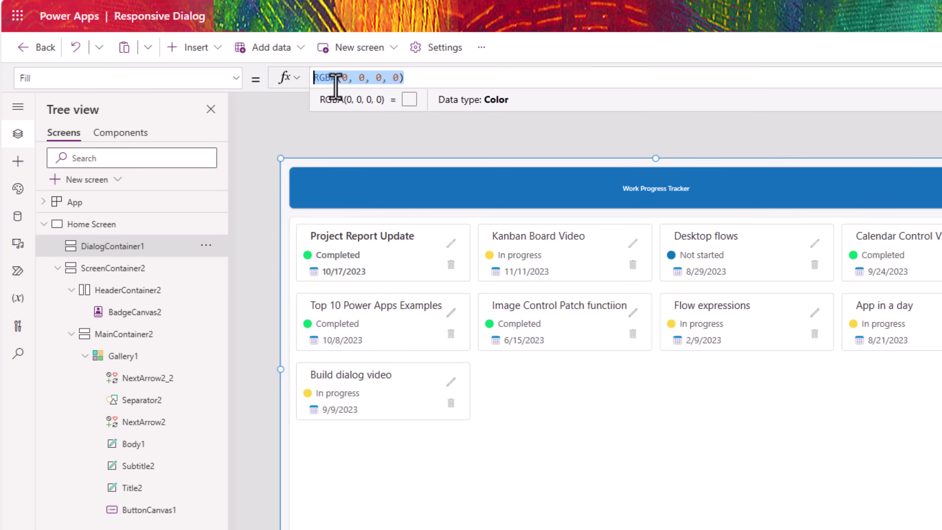
{"action": "type", "text": "color."}
{"action": "key", "text": "Tab"}
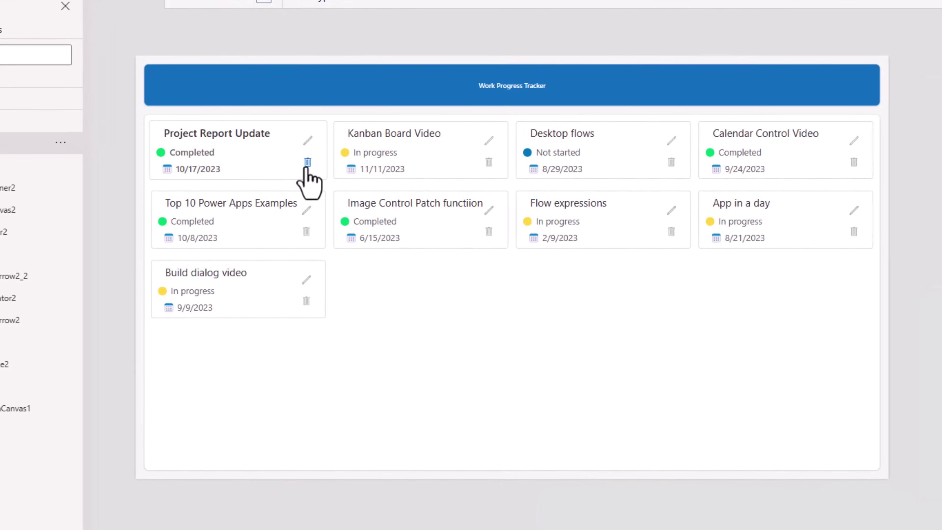
Test the delete icon on the Project Report Update card and select DialogContainer1.
{"action": "left_click", "coordinate": [307, 163]}
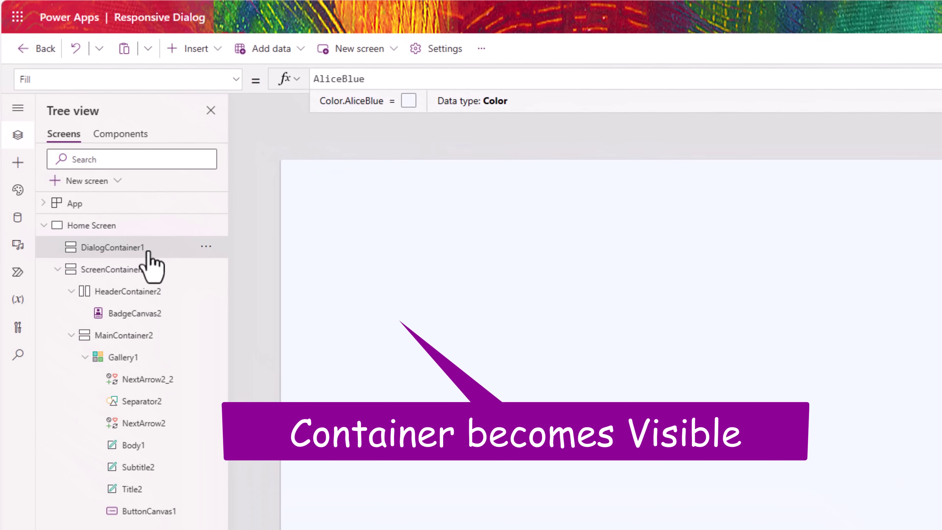
{"action": "left_click", "coordinate": [156, 252]}
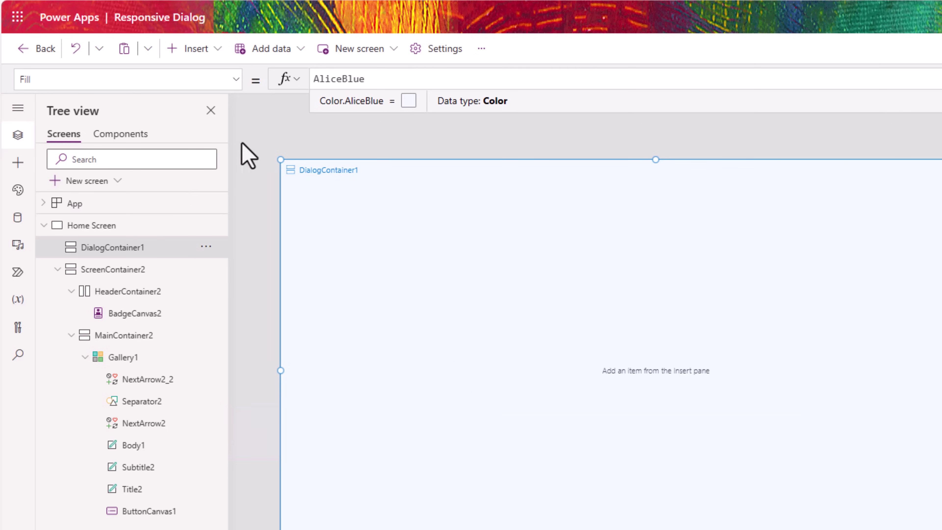
Replace DialogContainer1's Fill with the semi-transparent black RGBA(0,0,0,0.3), keeping the container selected.
{"action": "double_click", "coordinate": [321, 79]}
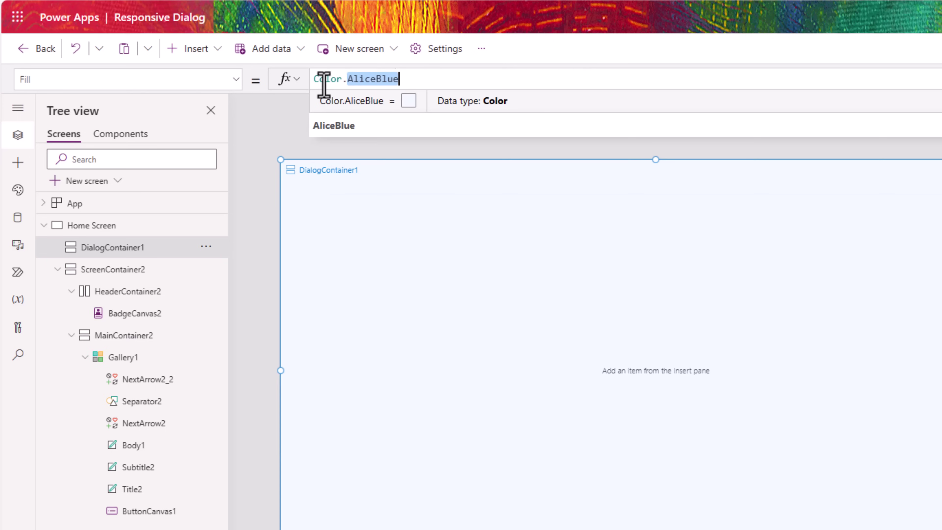
{"action": "left_click", "coordinate": [426, 79]}
{"action": "key", "text": "ctrl+a"}
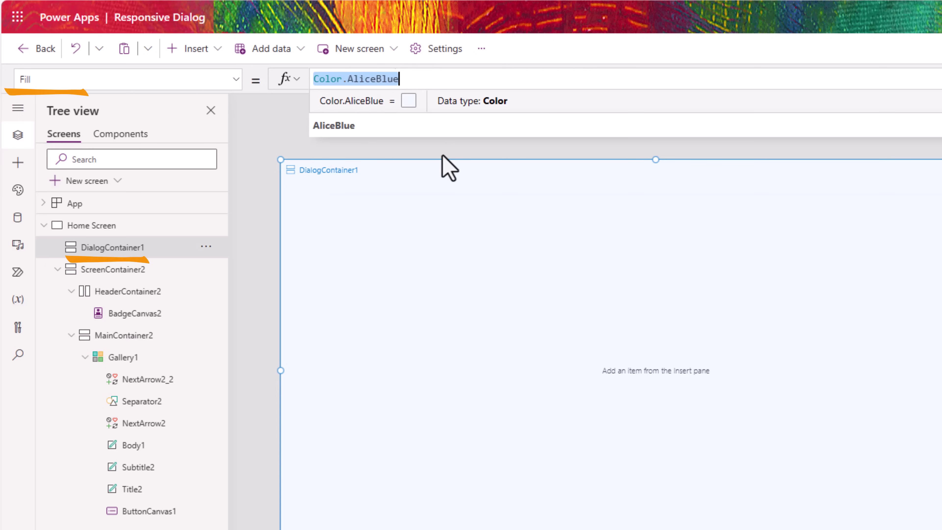
{"action": "type", "text": "RGBA("}
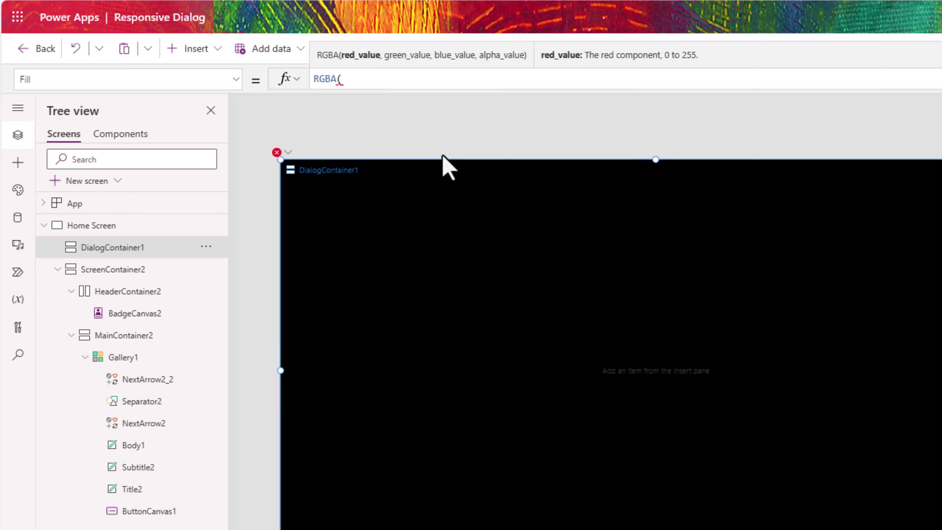
{"action": "type", "text": "0,0,0,0"}
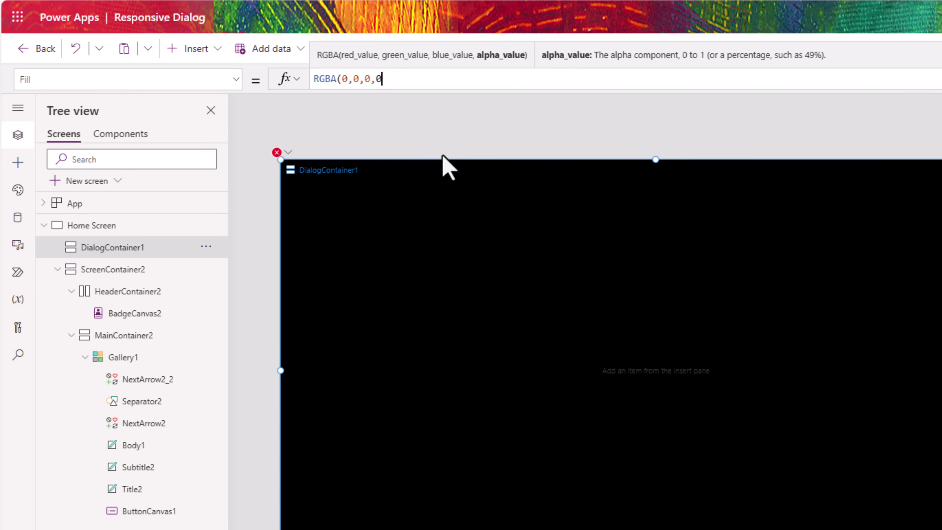
{"action": "type", "text": ".3)"}
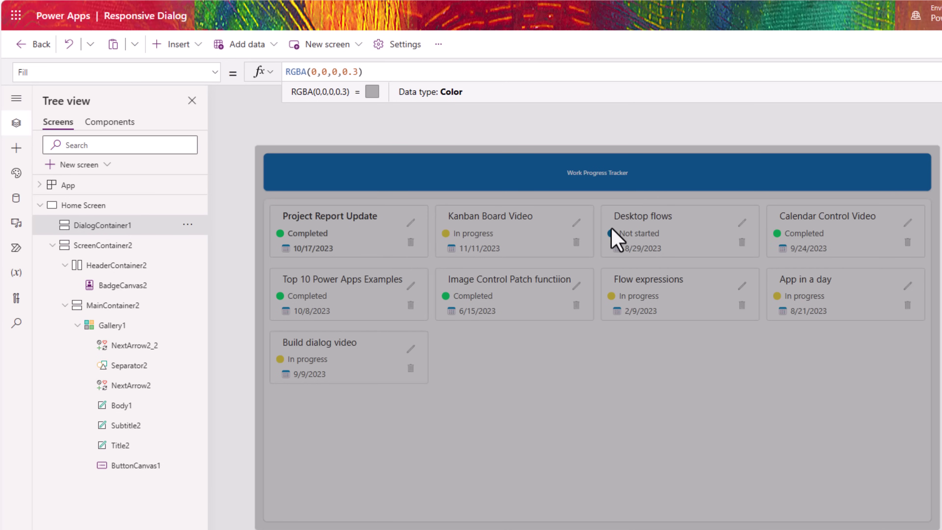
{"action": "left_click", "coordinate": [124, 230]}
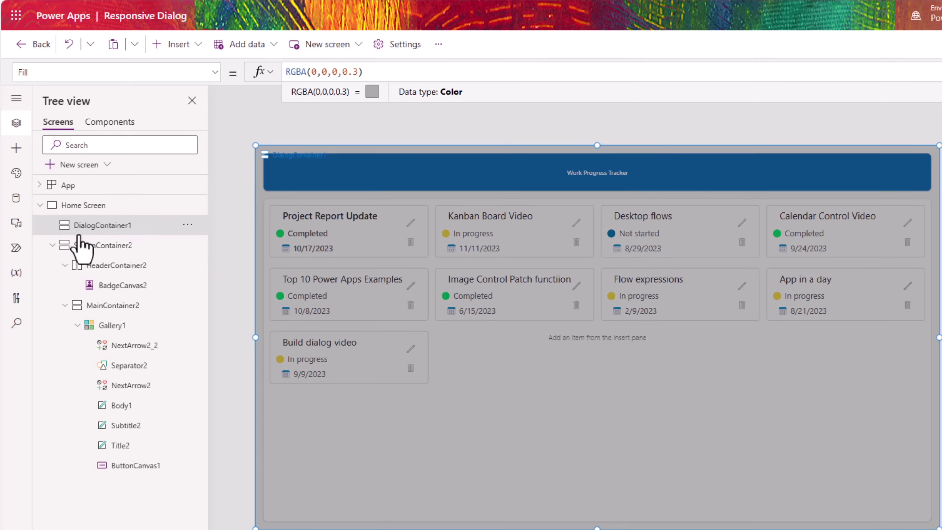
Insert a vertical container inside DialogContainer1.
{"action": "left_click", "coordinate": [16, 149]}
{"action": "left_click", "coordinate": [74, 146]}
{"action": "type", "text": "ain"}
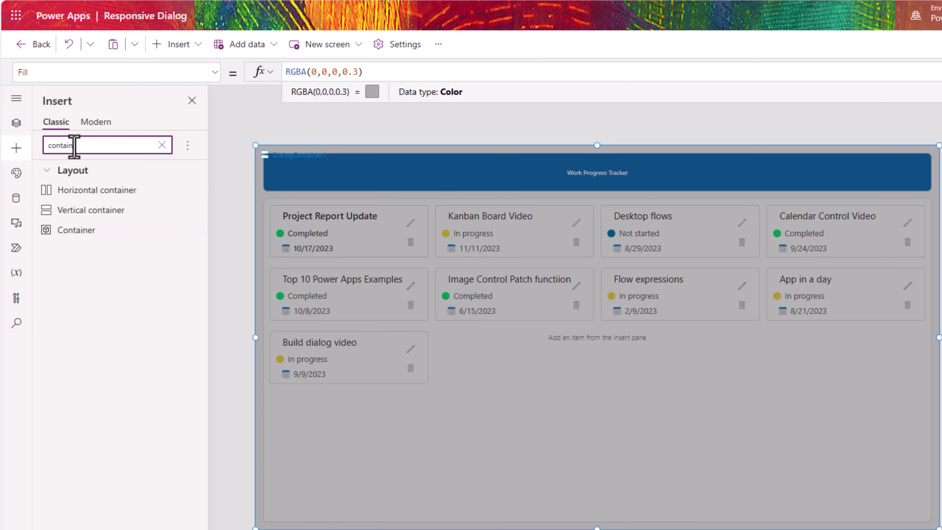
{"action": "type", "text": "er"}
{"action": "left_click", "coordinate": [92, 211]}
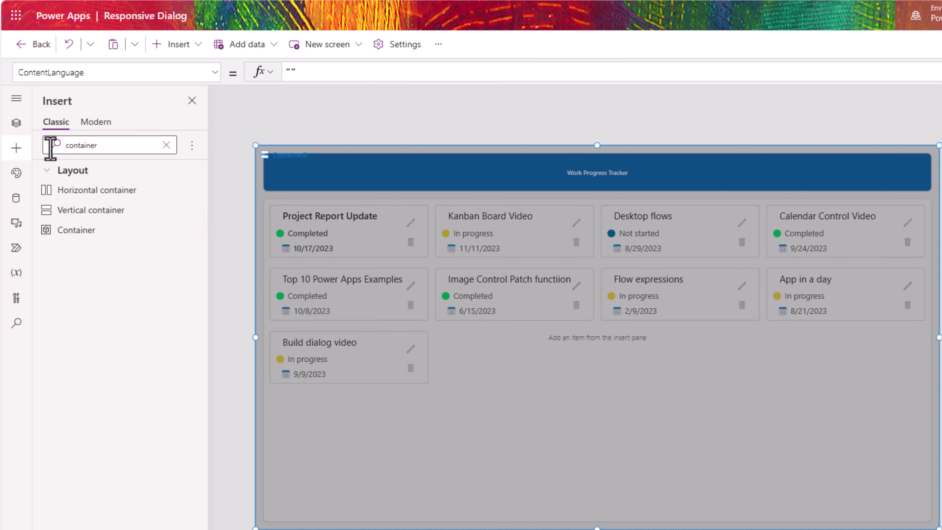
{"action": "left_click", "coordinate": [15, 124]}
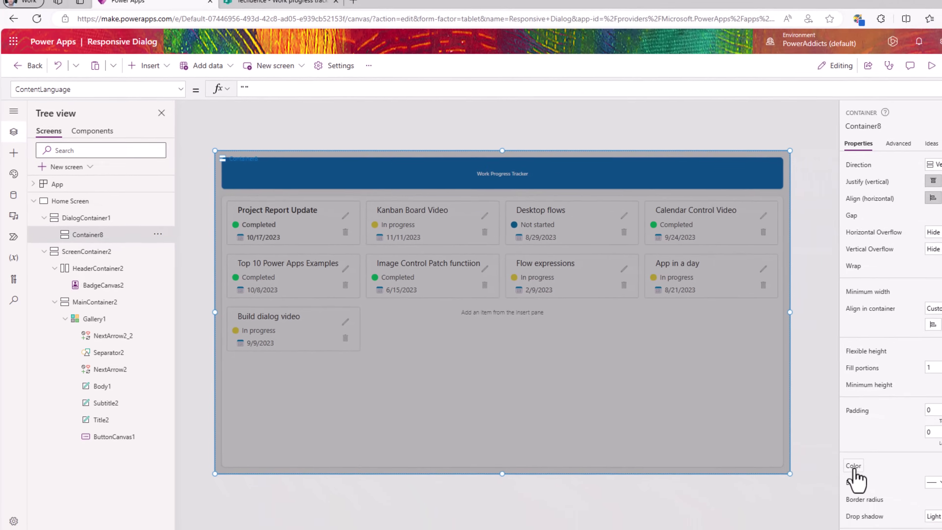
Fill the new inner container Container8 with white and turn off its flexible height.
{"action": "left_click", "coordinate": [917, 446]}
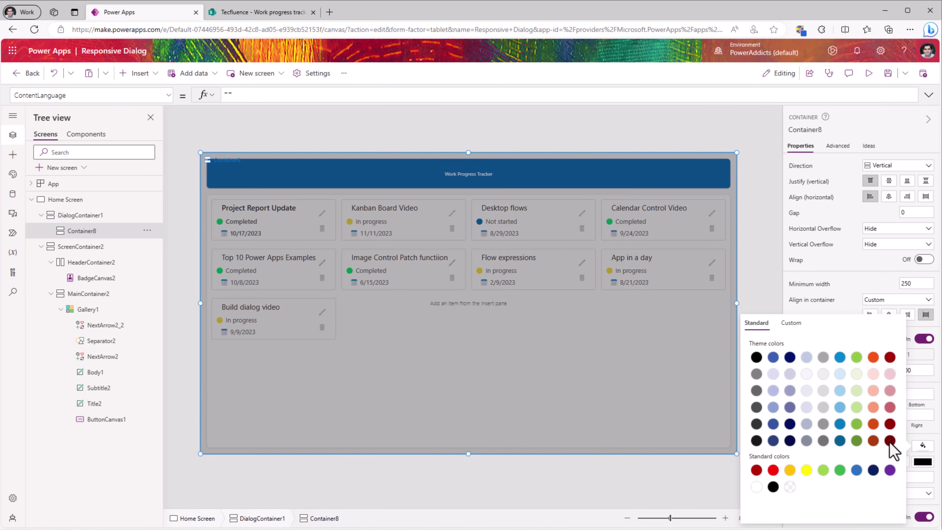
{"action": "left_click", "coordinate": [756, 487]}
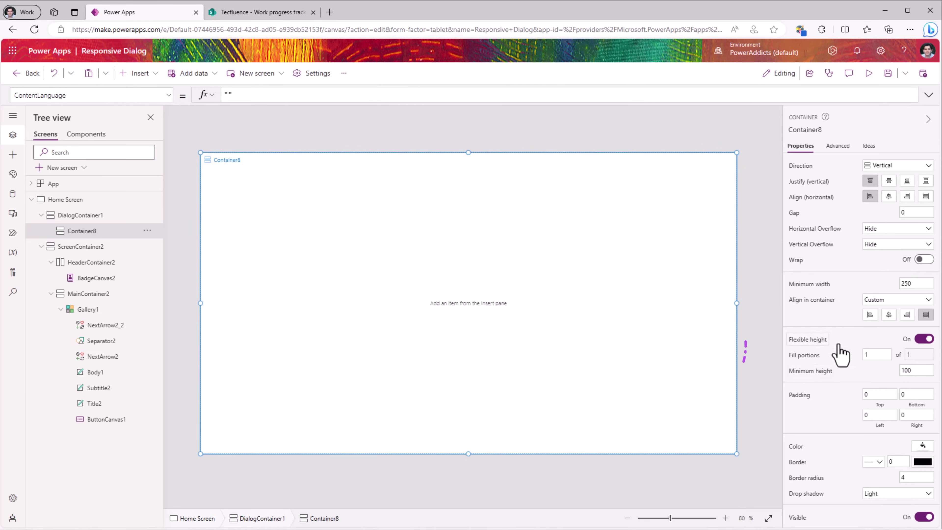
{"action": "left_click", "coordinate": [922, 342]}
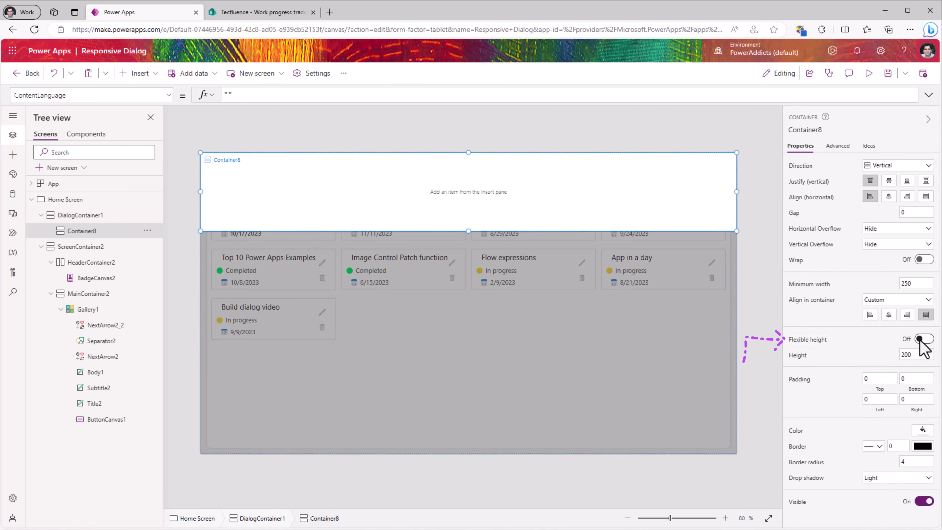
Center DialogContainer1's contents both vertically and horizontally.
{"action": "left_click", "coordinate": [81, 215]}
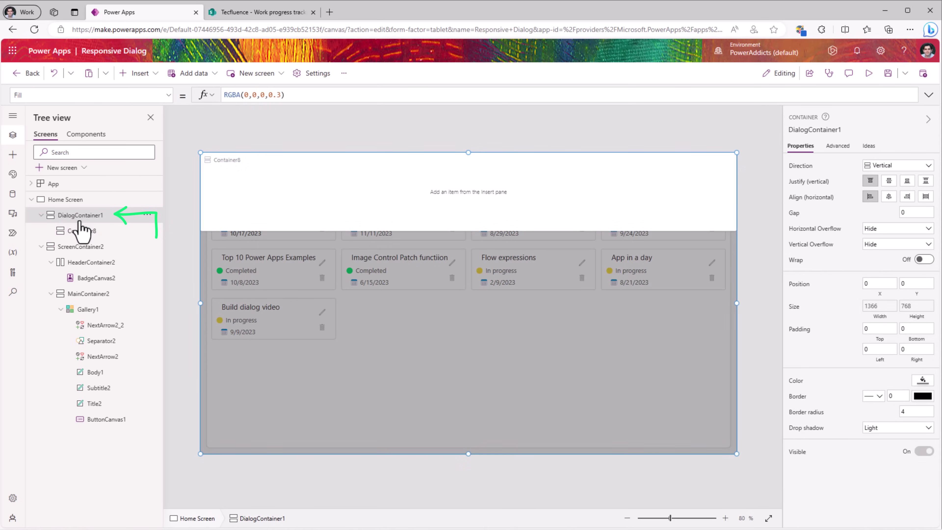
{"action": "left_click", "coordinate": [889, 181]}
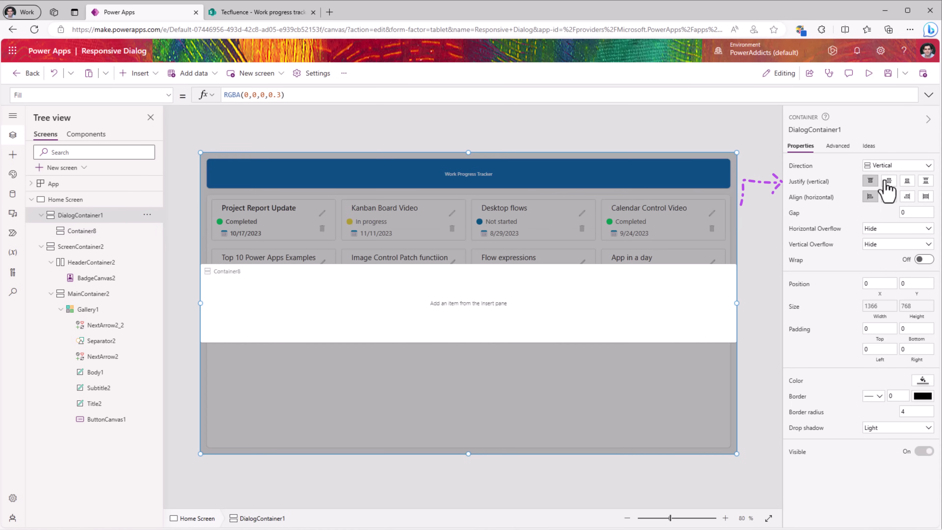
{"action": "left_click", "coordinate": [889, 197]}
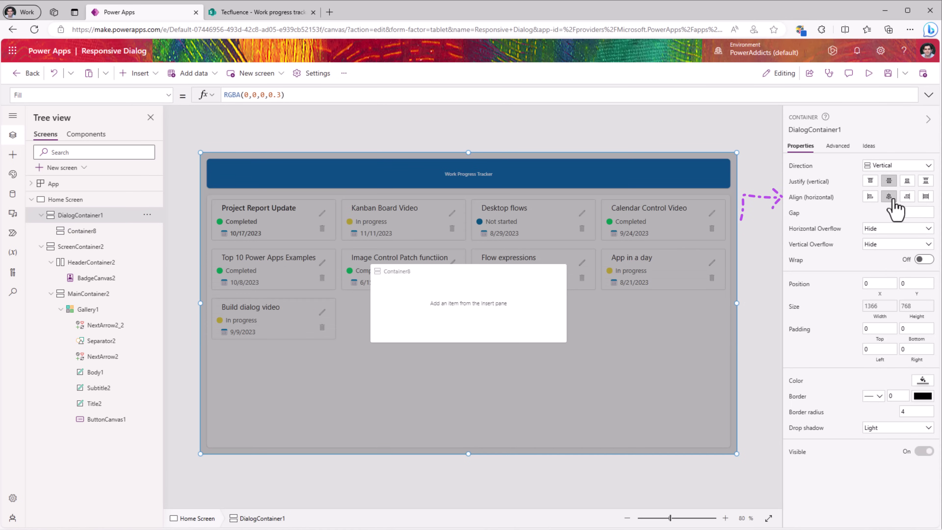
Insert a Cancel icon inside the white dialog box, Container8.
{"action": "left_click", "coordinate": [88, 232]}
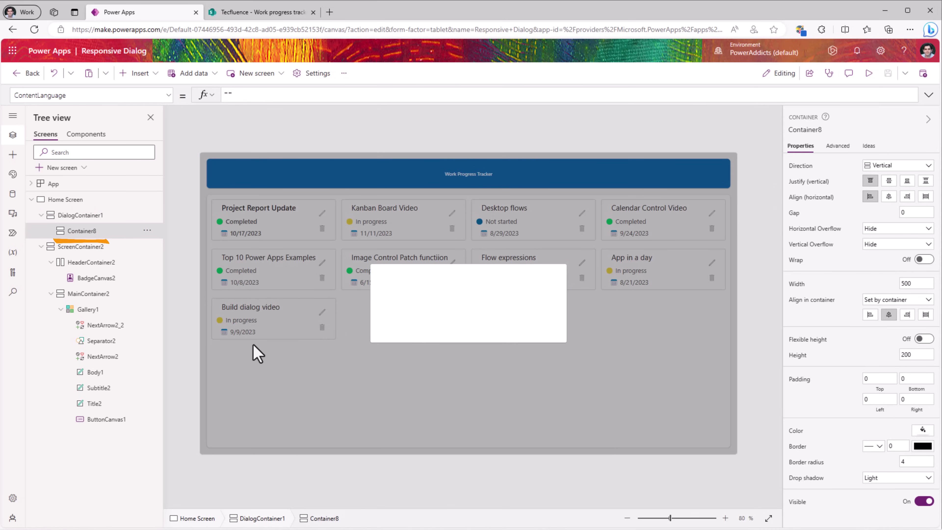
{"action": "left_click", "coordinate": [71, 231]}
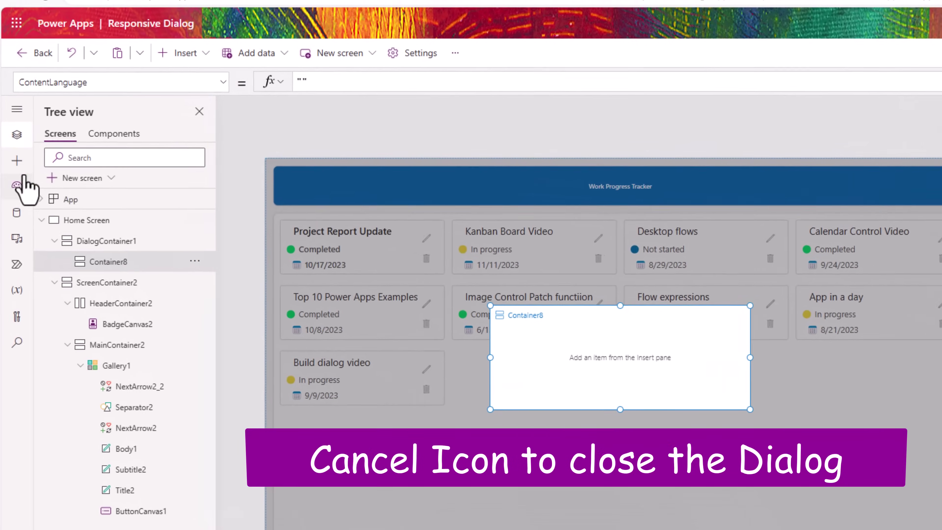
{"action": "left_click", "coordinate": [17, 160]}
{"action": "type", "text": "cancel"}
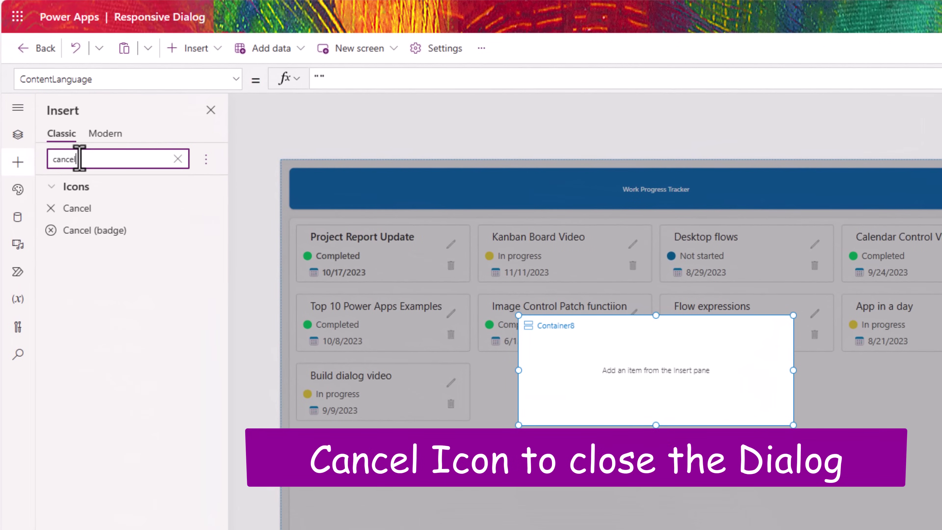
{"action": "left_click", "coordinate": [87, 209]}
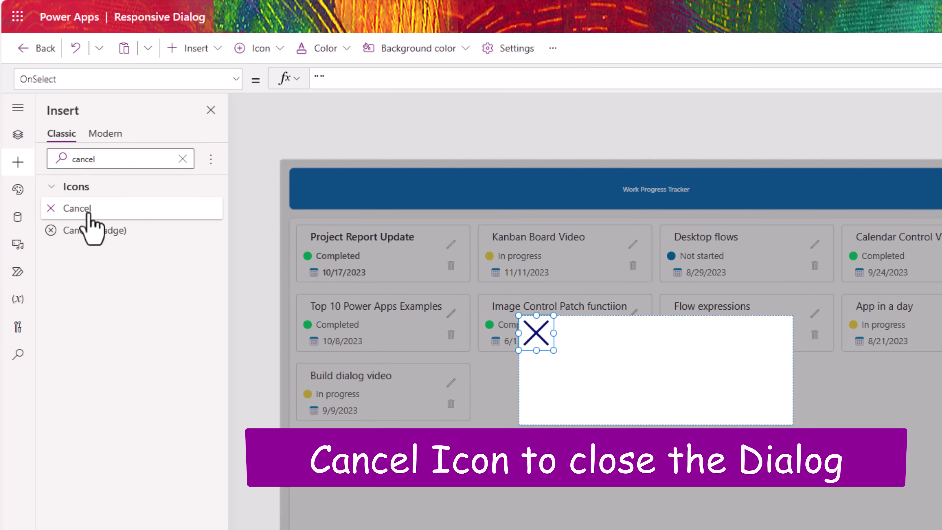
{"action": "left_click", "coordinate": [18, 134]}
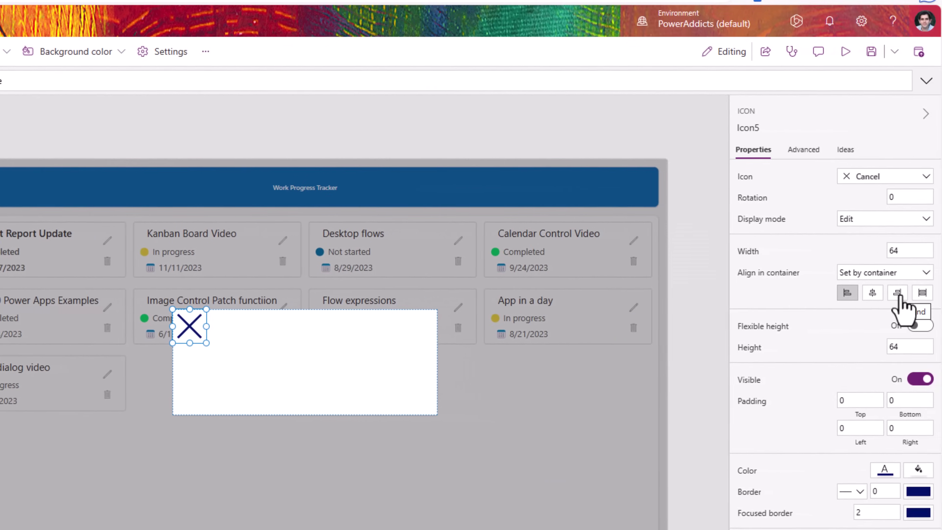
Align the Cancel icon to the end of its container and set its width to 30.
{"action": "left_click", "coordinate": [896, 294]}
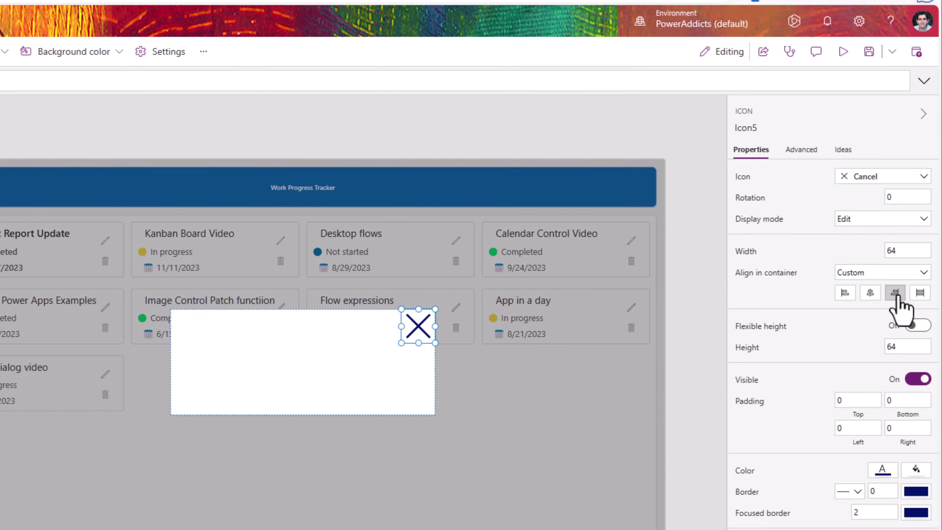
{"action": "left_click", "coordinate": [901, 251]}
{"action": "type", "text": "40"}
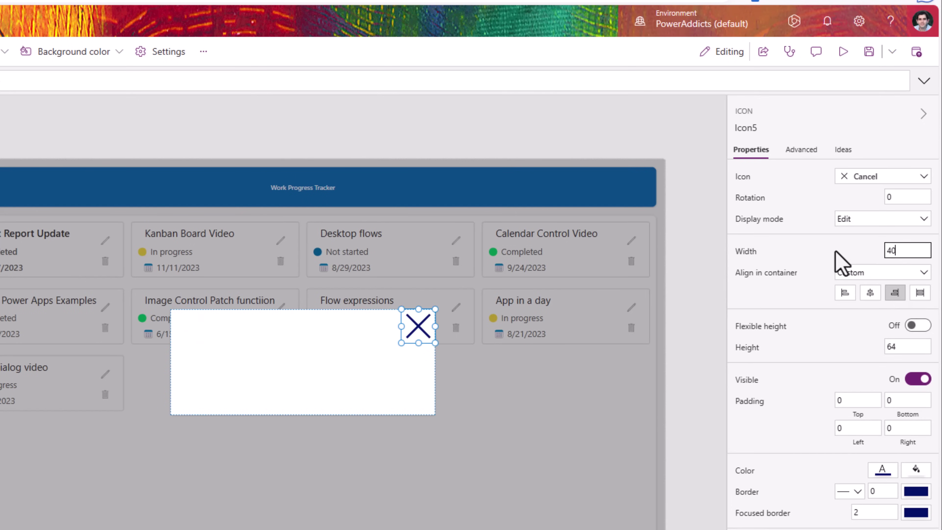
{"action": "key", "text": "BackSpace"}
{"action": "key", "text": "BackSpace"}
{"action": "type", "text": "30"}
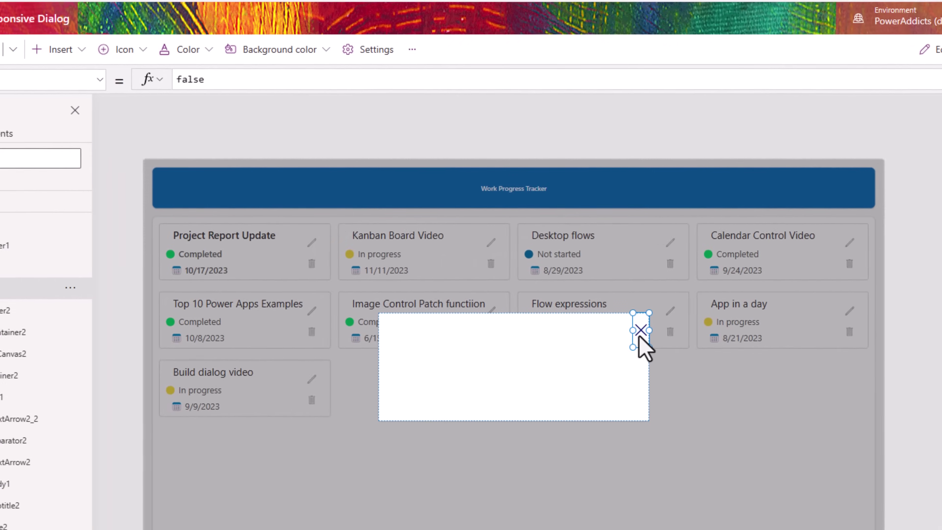
Set the Cancel icon's OnSelect to Set(varOpenDialog1,false), then test closing the dialog and reopening it from the Flow expressions card's delete icon.
{"action": "left_click", "coordinate": [211, 79]}
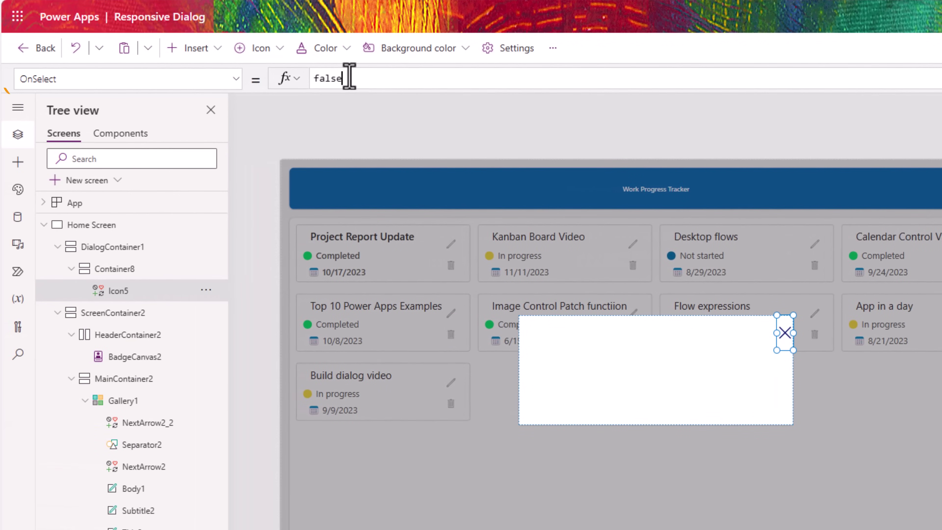
{"action": "double_click", "coordinate": [349, 76]}
{"action": "type", "text": "Set(varo"}
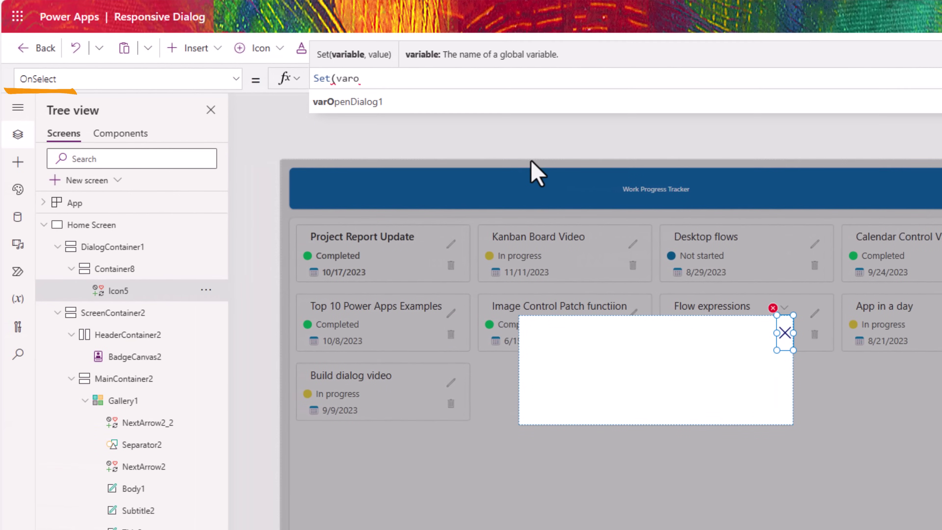
{"action": "key", "text": "Tab"}
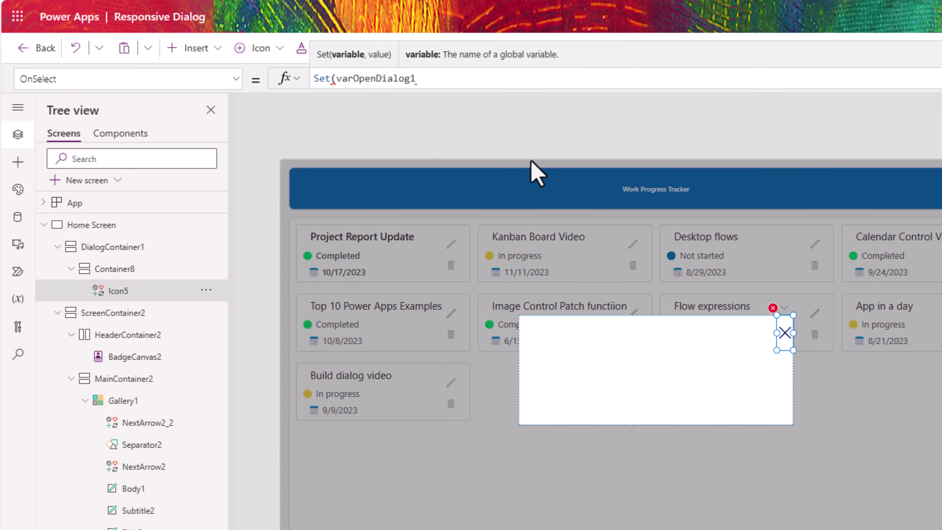
{"action": "type", "text": ",false)"}
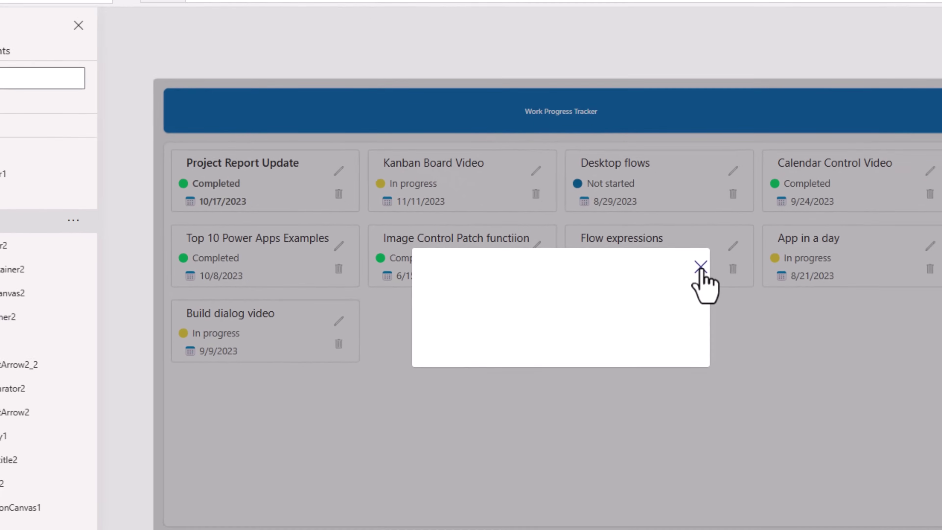
{"action": "left_click", "coordinate": [778, 327], "text": "alt"}
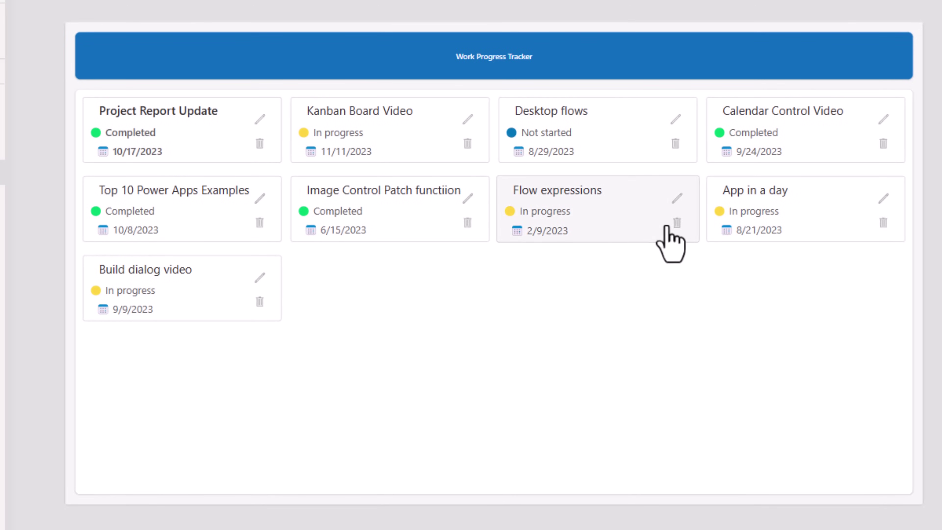
{"action": "left_click", "coordinate": [677, 222]}
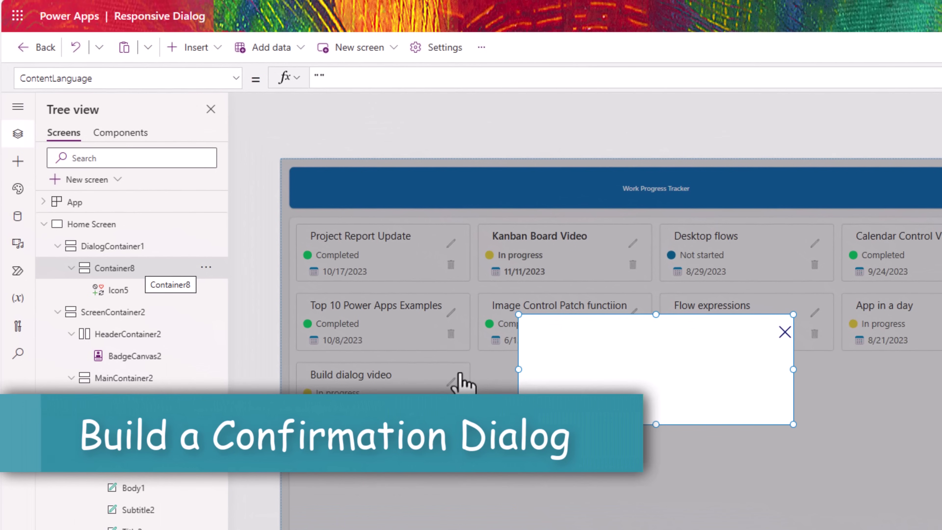
Add a modern Text control to Container8 reading "Are you sure you want to delete the item?".
{"action": "left_click", "coordinate": [17, 164]}
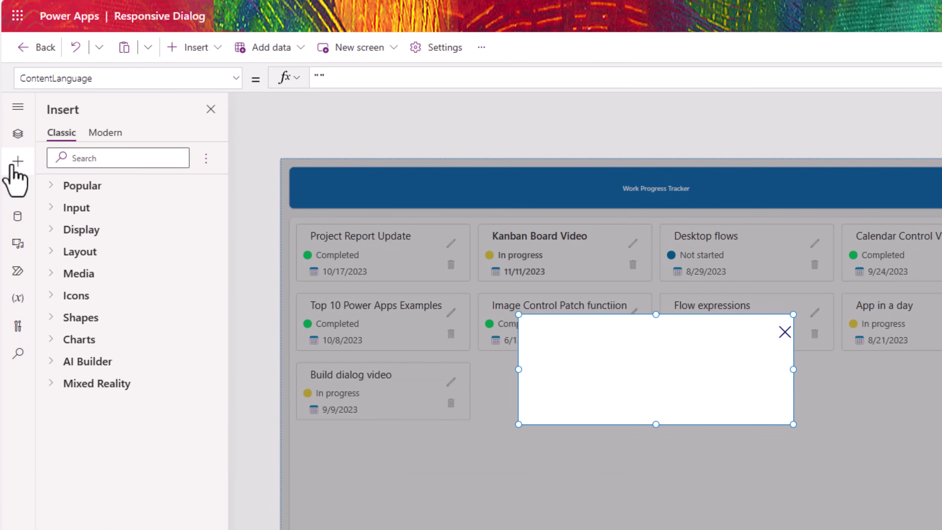
{"action": "left_click", "coordinate": [104, 133]}
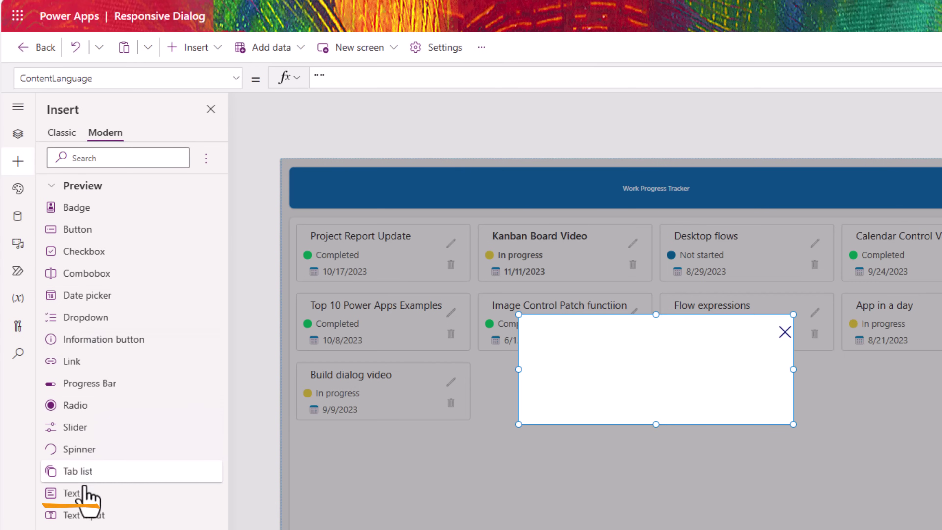
{"action": "left_click", "coordinate": [75, 492]}
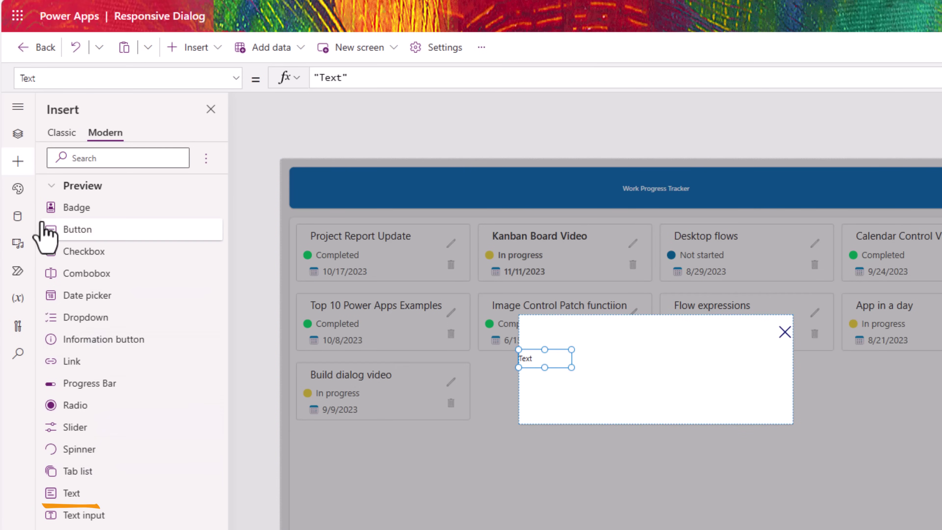
{"action": "left_click", "coordinate": [18, 134]}
{"action": "left_click_drag", "start_coordinate": [351, 78], "coordinate": [315, 78]}
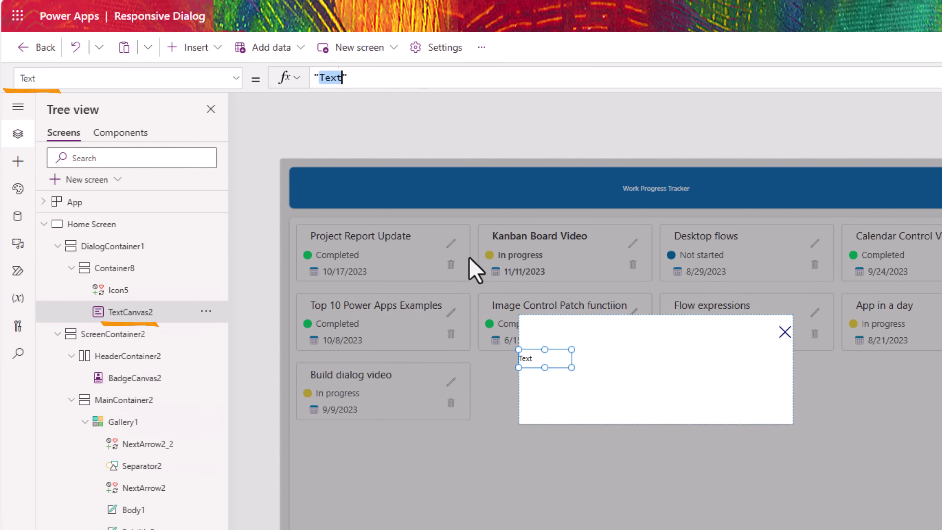
{"action": "type", "text": "\"Are you sure you want to delete the item?"}
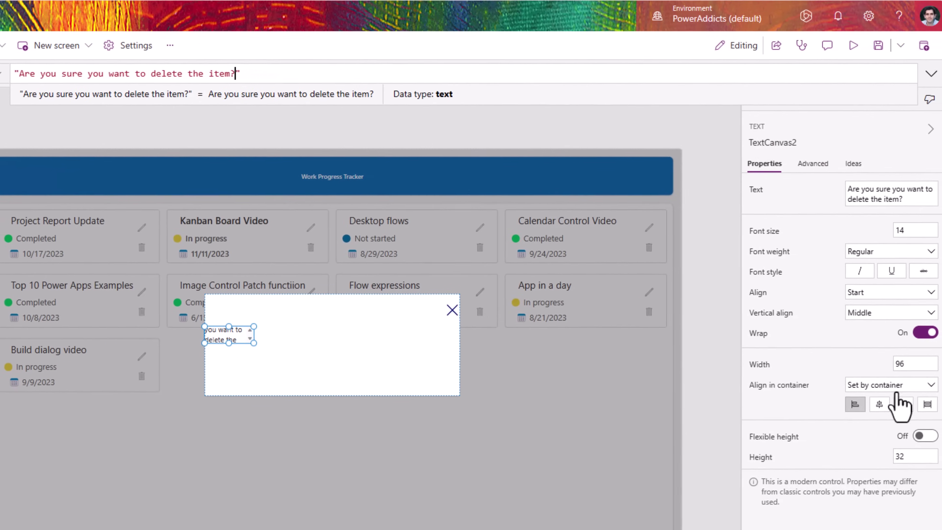
Stretch the confirmation text across its container and set its text alignment to Center.
{"action": "left_click", "coordinate": [920, 405]}
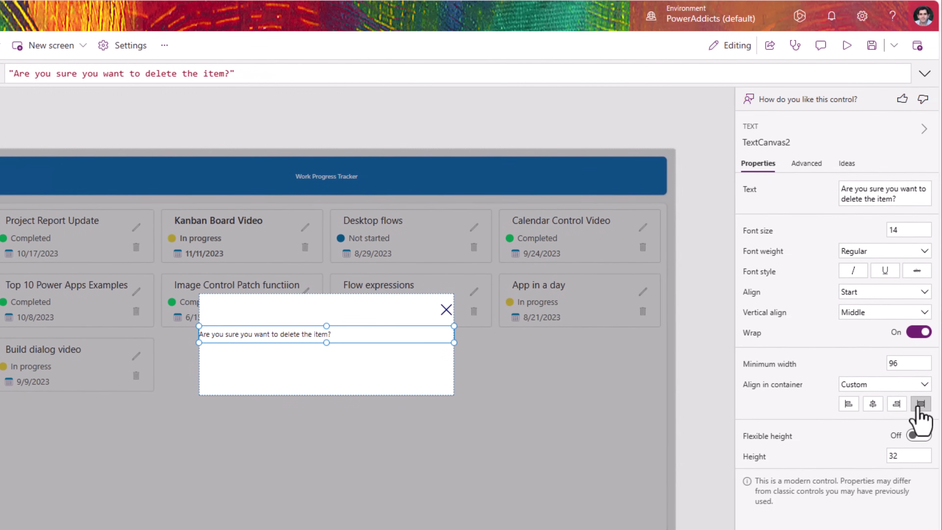
{"action": "left_click", "coordinate": [864, 292]}
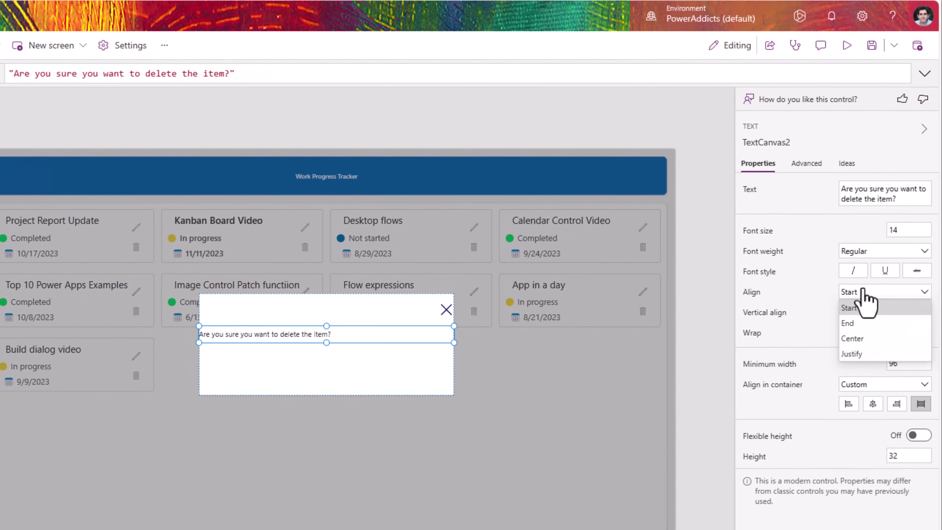
{"action": "left_click", "coordinate": [870, 339]}
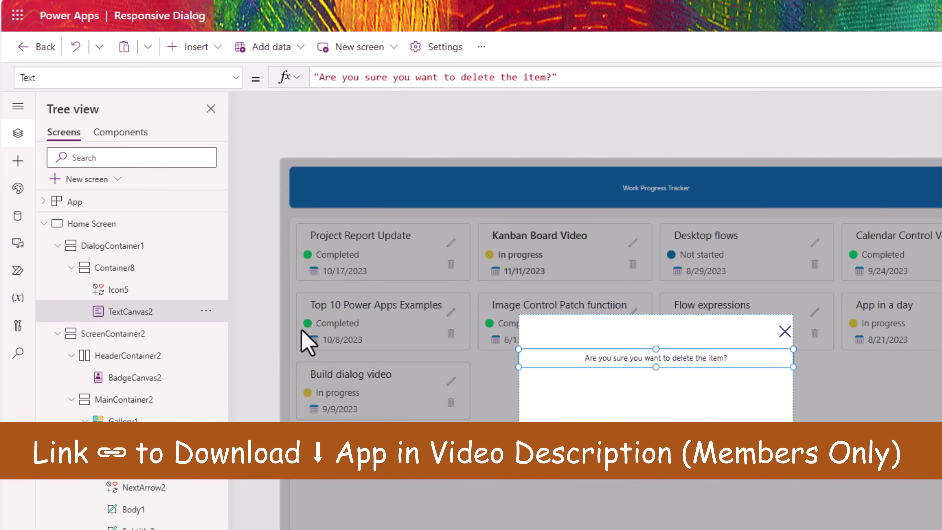
Insert a horizontal container inside Container8, below the confirmation text.
{"action": "left_click", "coordinate": [136, 274]}
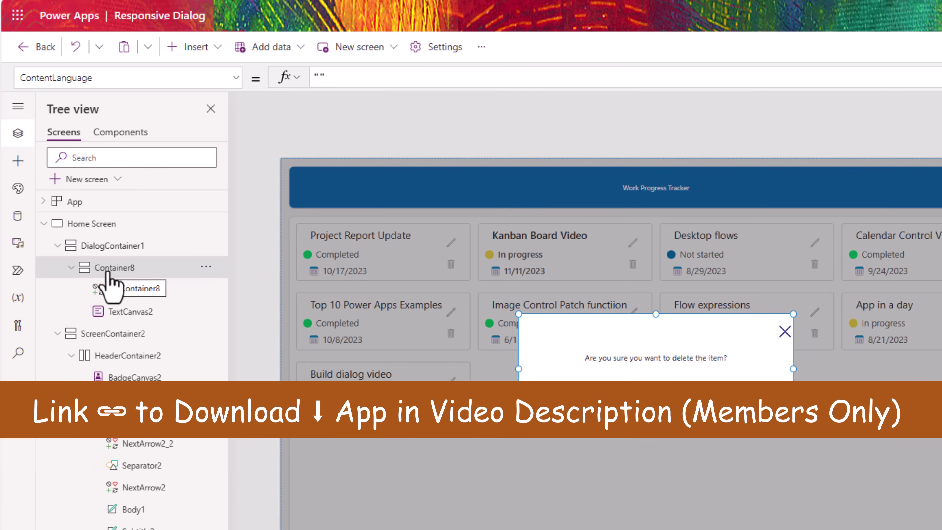
{"action": "left_click", "coordinate": [29, 170]}
{"action": "left_click", "coordinate": [93, 158]}
{"action": "type", "text": "c"}
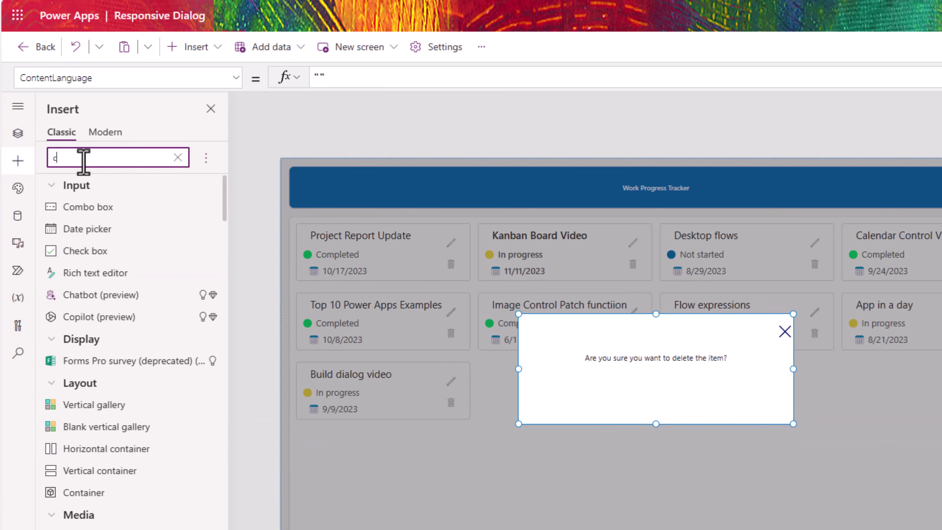
{"action": "type", "text": "ontainer"}
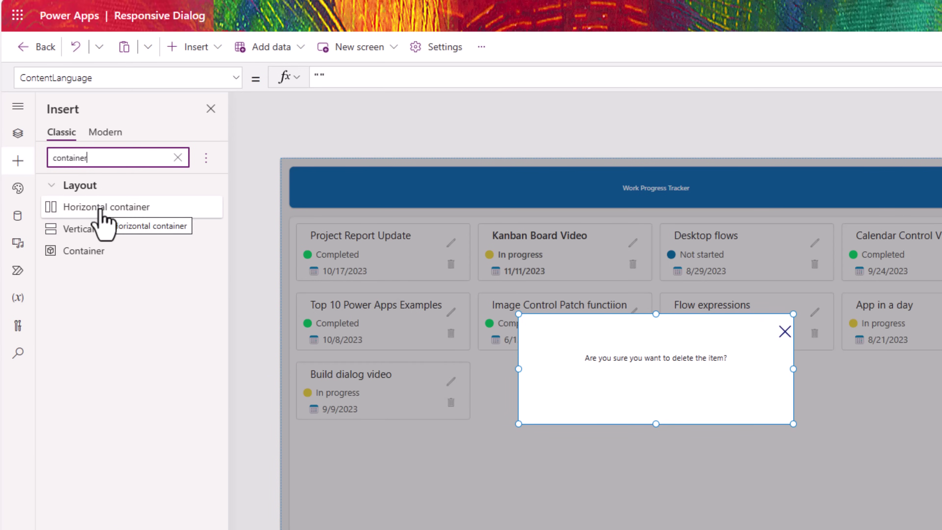
{"action": "left_click", "coordinate": [100, 210]}
{"action": "left_click", "coordinate": [18, 132]}
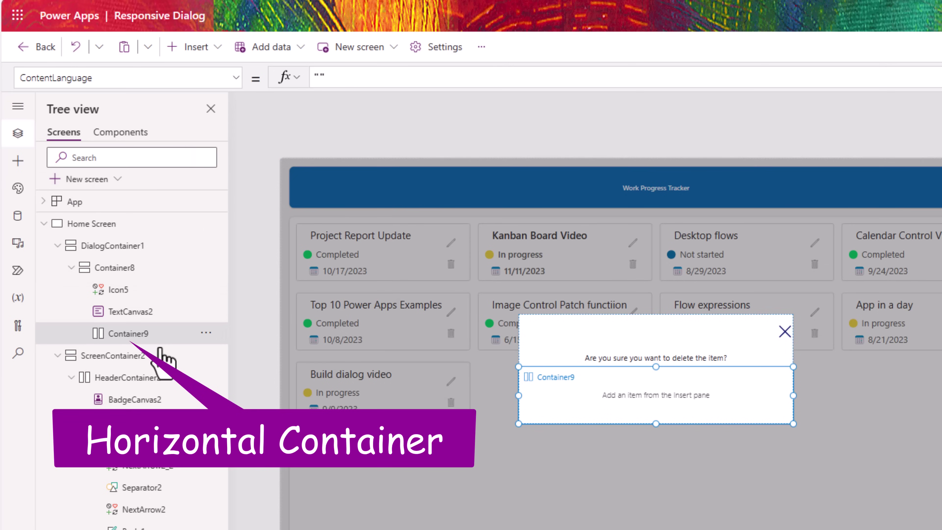
Insert two modern Button controls side by side in Container9.
{"action": "left_click", "coordinate": [18, 160]}
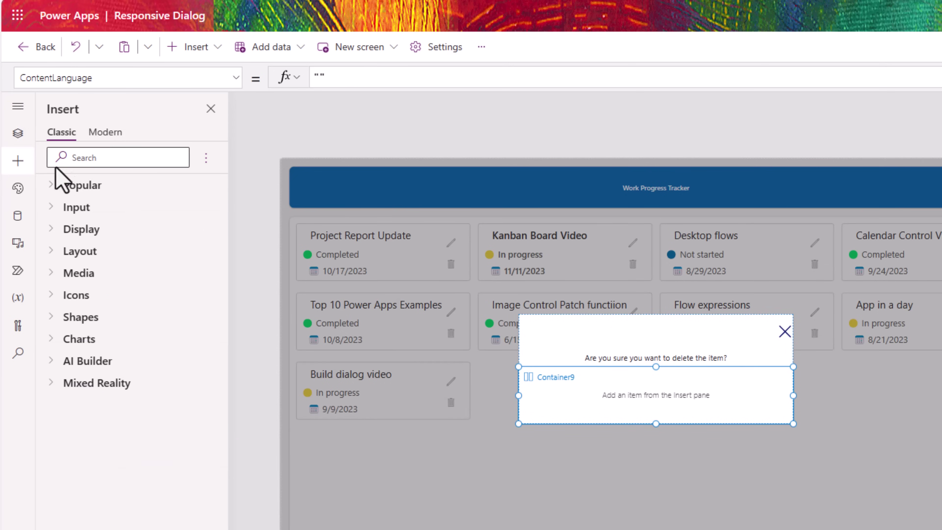
{"action": "left_click", "coordinate": [105, 133]}
{"action": "left_click", "coordinate": [90, 231]}
{"action": "left_click", "coordinate": [89, 230]}
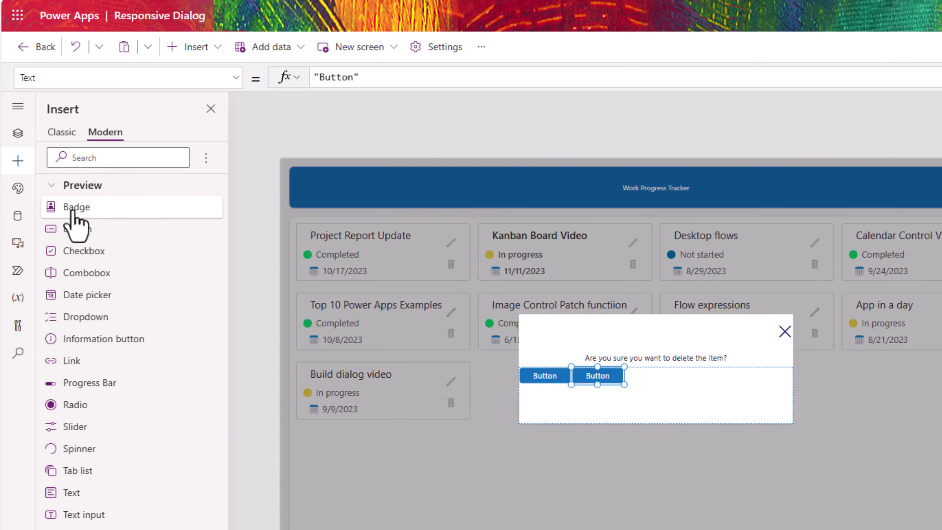
Center Container9's buttons horizontally and set the gap between them to 20.
{"action": "left_click", "coordinate": [17, 134]}
{"action": "left_click", "coordinate": [132, 333]}
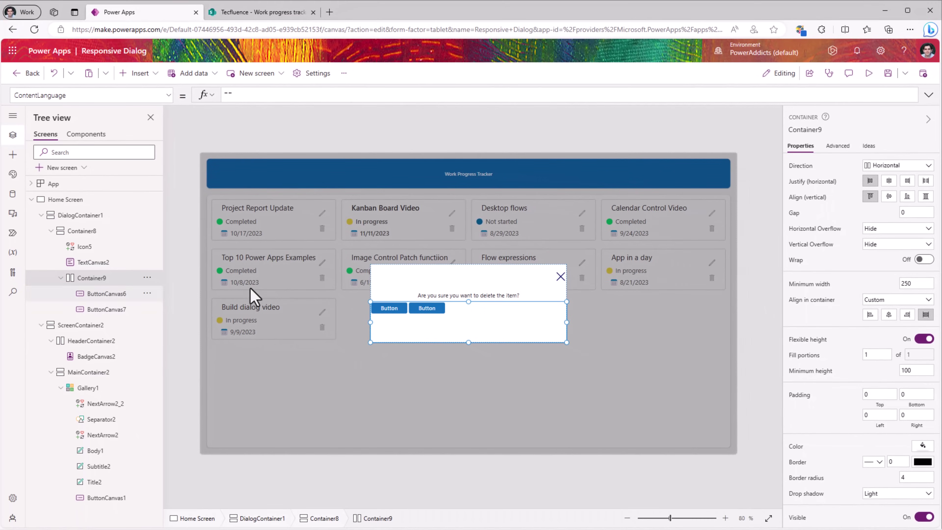
{"action": "left_click", "coordinate": [889, 181]}
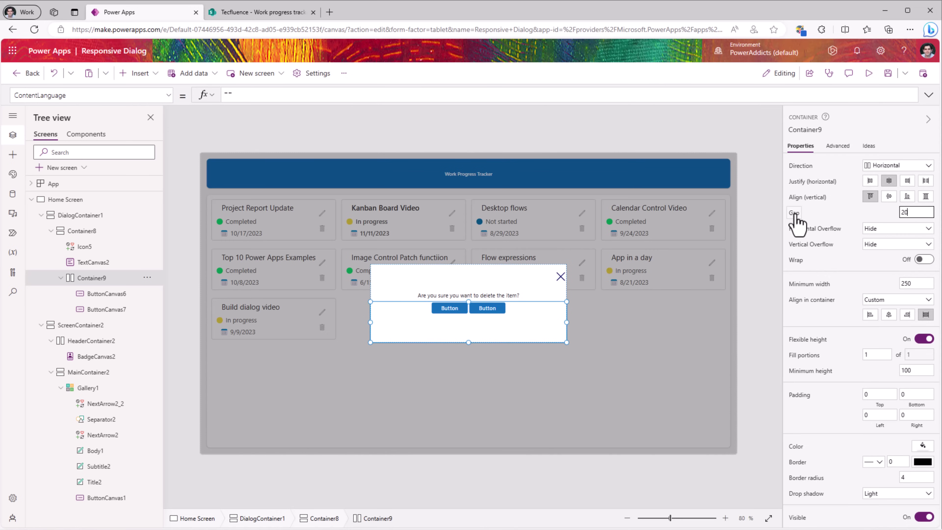
{"action": "left_click", "coordinate": [836, 217]}
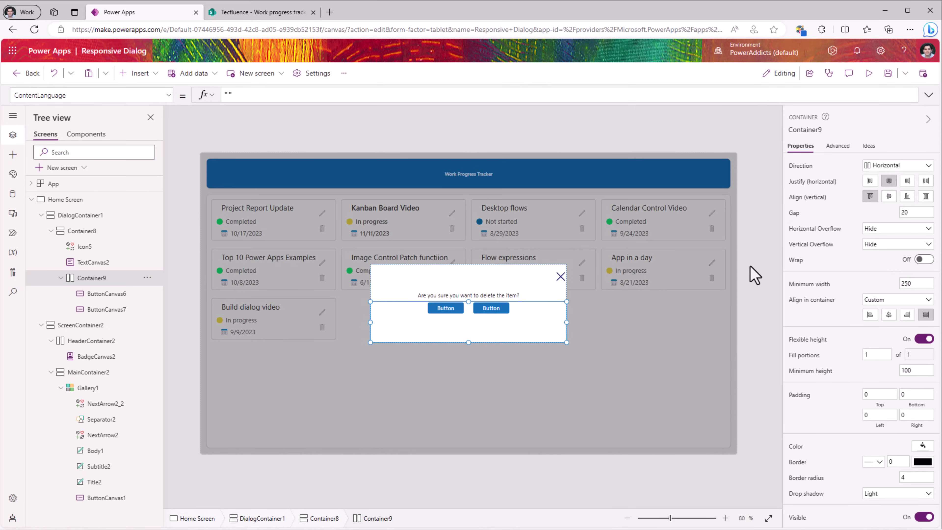
Set the first dialog button's text to "No" and change its type to a white outlined style.
{"action": "left_click", "coordinate": [445, 309]}
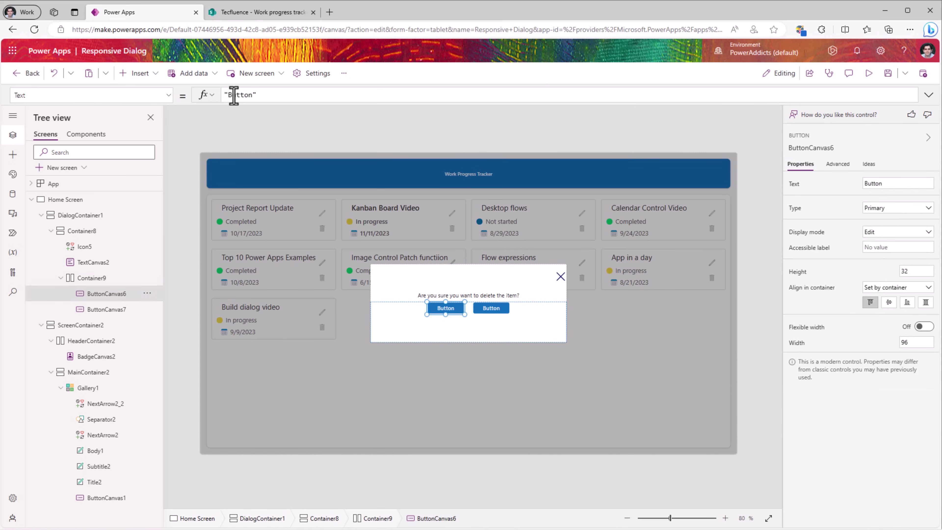
{"action": "type", "text": "No"}
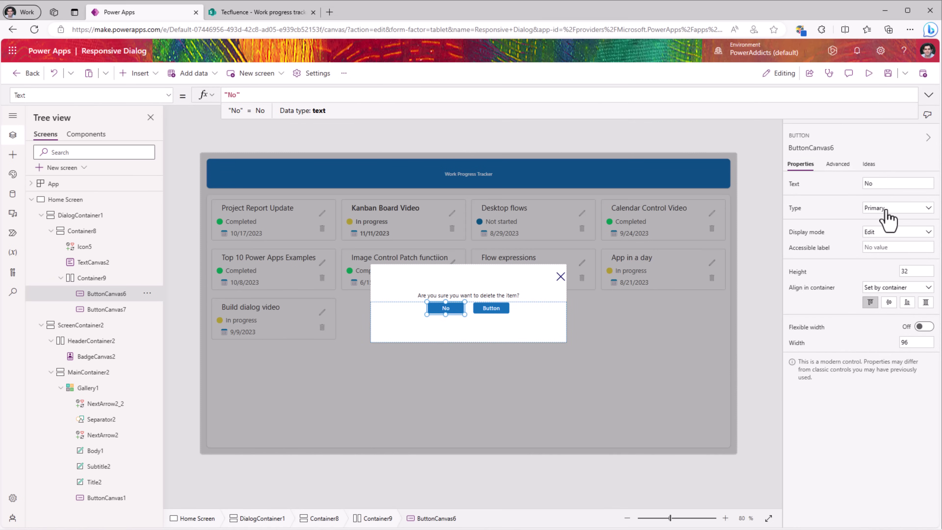
{"action": "left_click", "coordinate": [875, 217]}
{"action": "left_click", "coordinate": [879, 232]}
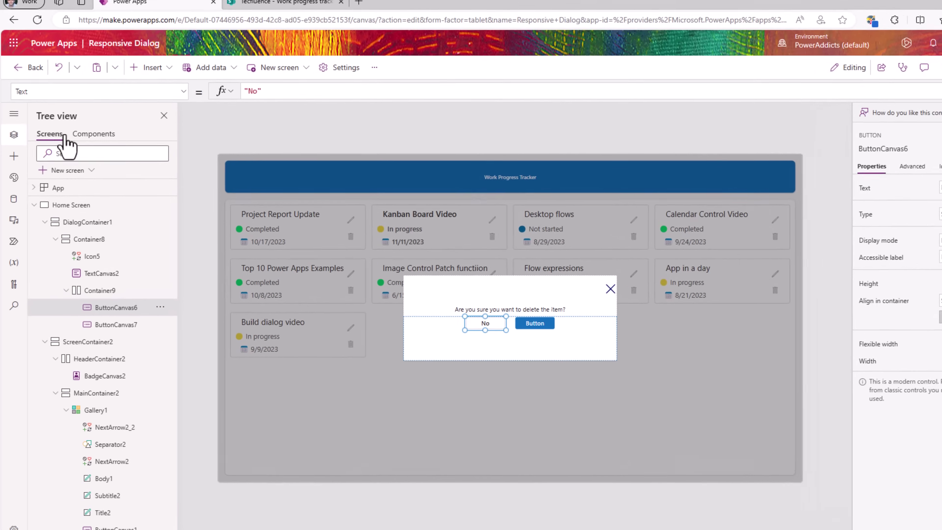
Set the No button's OnSelect to Set(varOpenDialog1,false).
{"action": "left_click", "coordinate": [19, 94]}
{"action": "left_click_drag", "start_coordinate": [20, 83], "coordinate": [5, 82]}
{"action": "type", "text": "OnSelect"}
{"action": "key", "text": "Tab"}
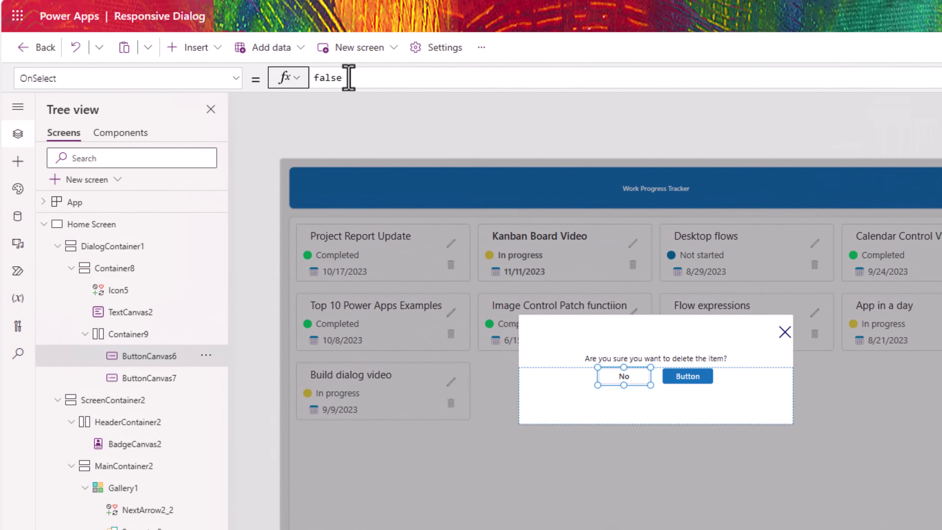
{"action": "key", "text": "ctrl+a"}
{"action": "type", "text": "Set"}
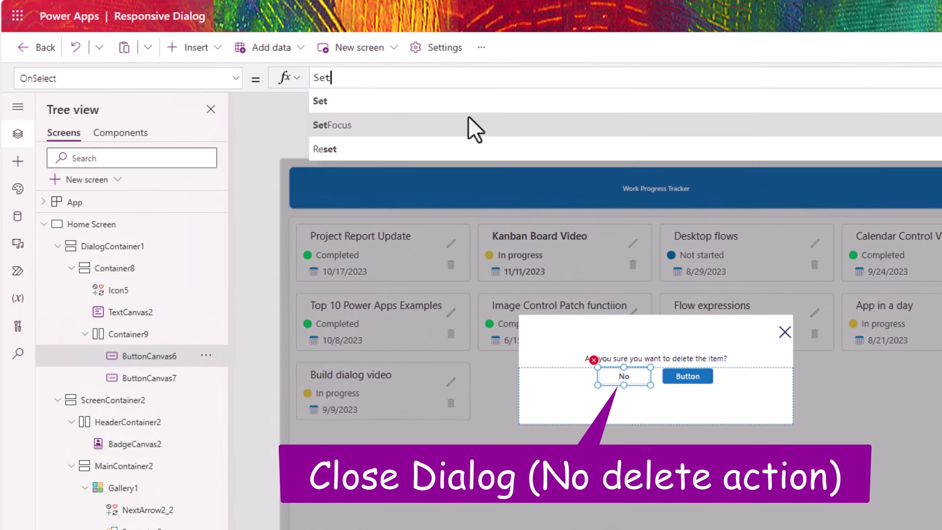
{"action": "type", "text": "(varOpenDialog1,false)"}
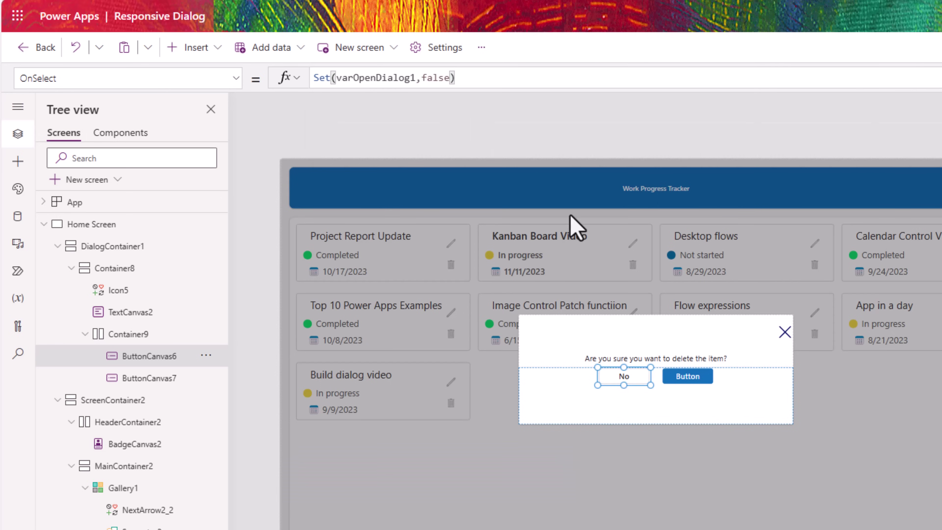
Set the second dialog button's text to "Yes".
{"action": "left_click", "coordinate": [693, 382]}
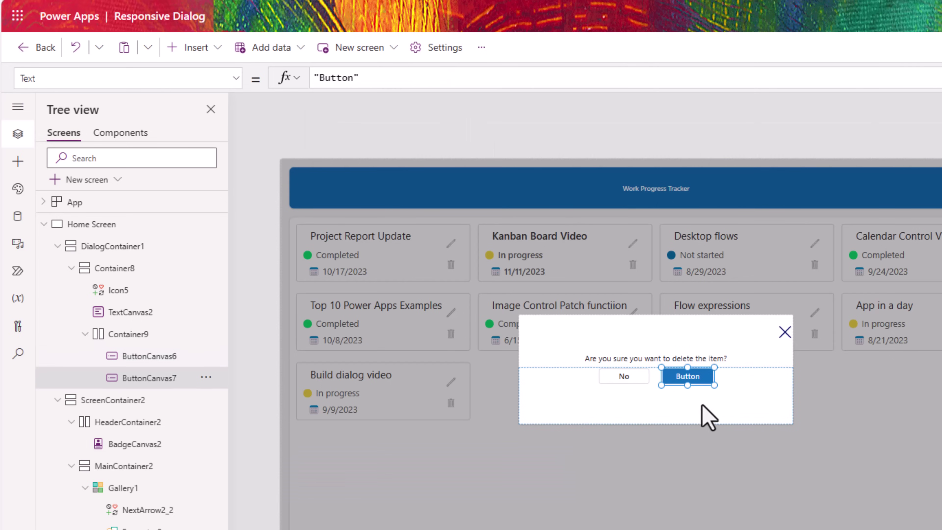
{"action": "double_click", "coordinate": [336, 77]}
{"action": "type", "text": "Yes"}
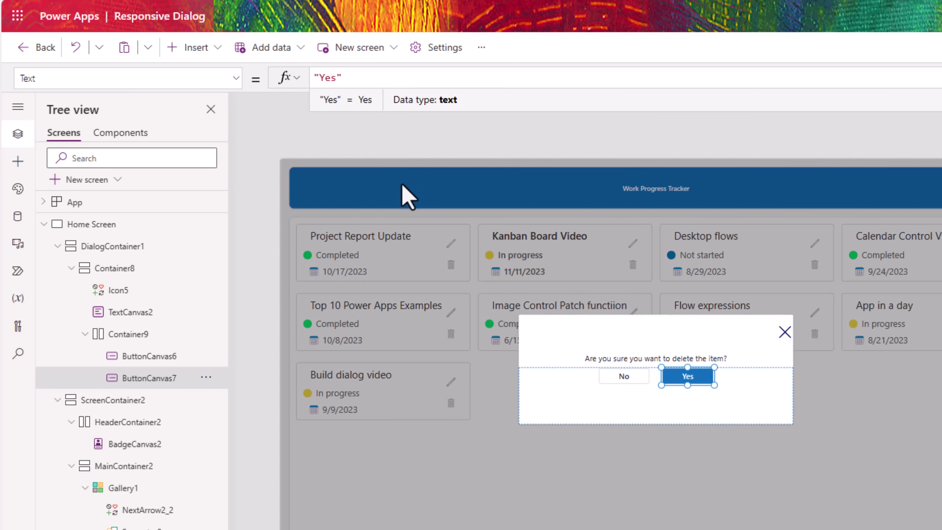
Set the Yes button's OnSelect to Remove('Work progress tracker',Gallery1.Selected).
{"action": "left_click", "coordinate": [126, 78]}
{"action": "type", "text": "O"}
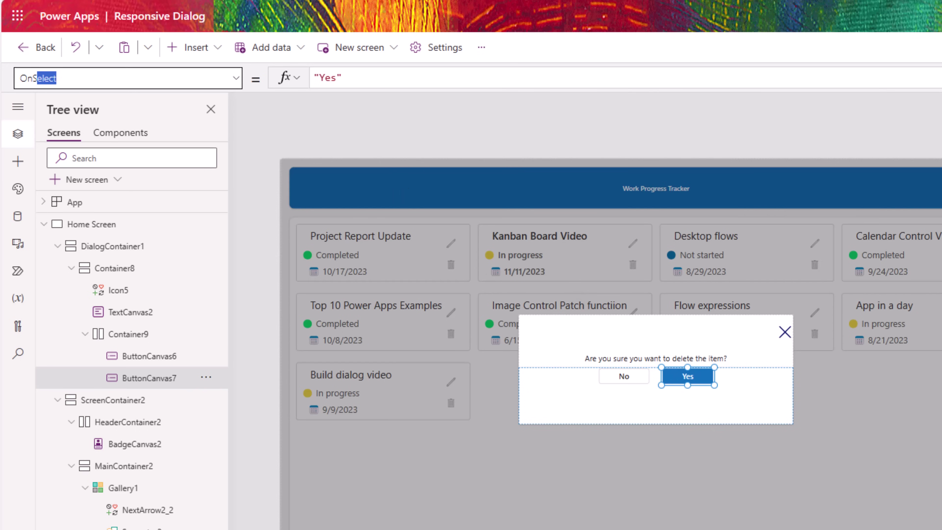
{"action": "type", "text": "nS"}
{"action": "key", "text": "Return"}
{"action": "double_click", "coordinate": [362, 78]}
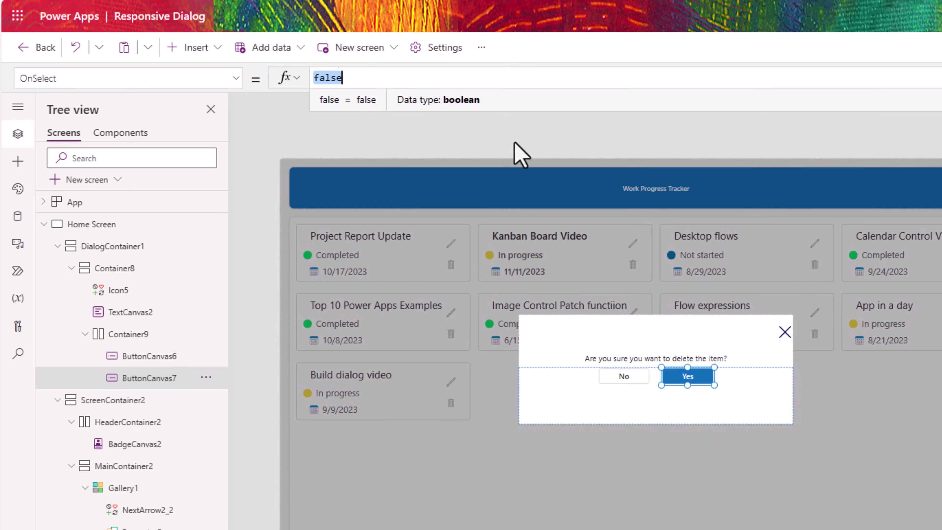
{"action": "type", "text": "remove"}
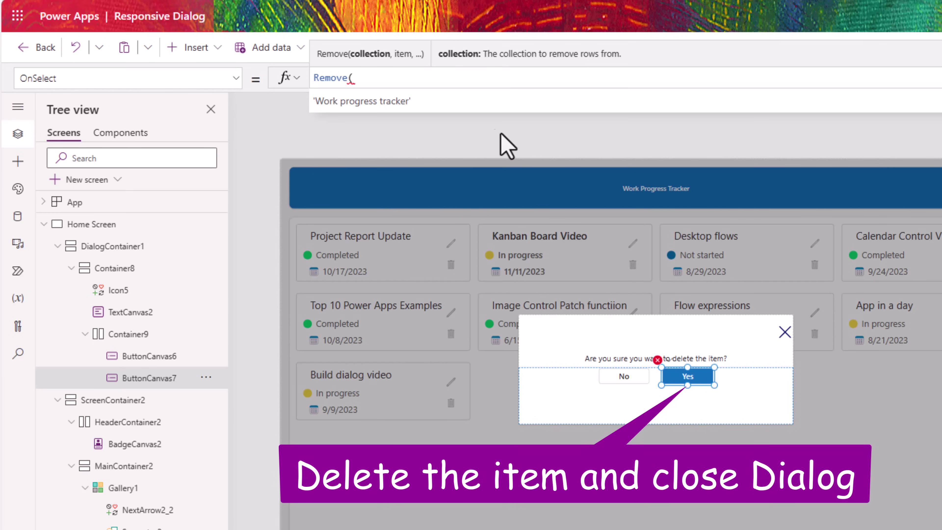
{"action": "left_click", "coordinate": [407, 104]}
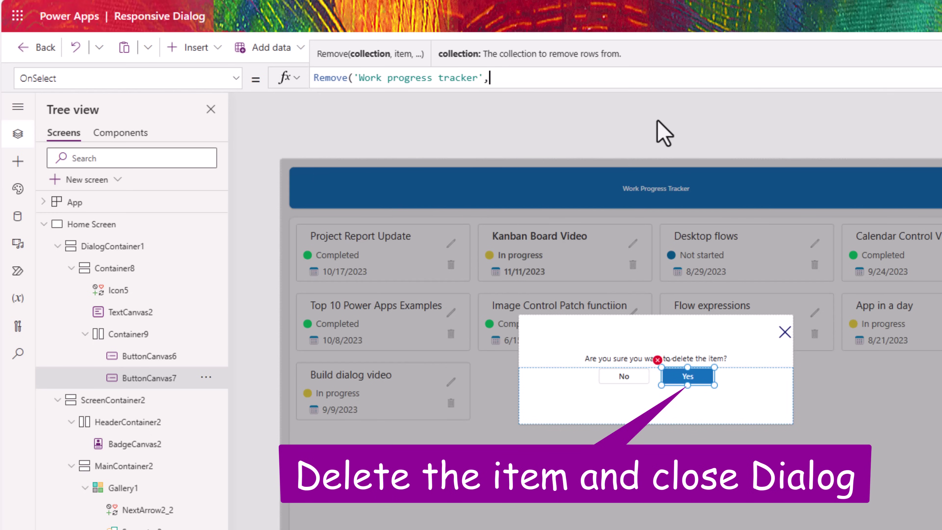
{"action": "type", "text": ",galler"}
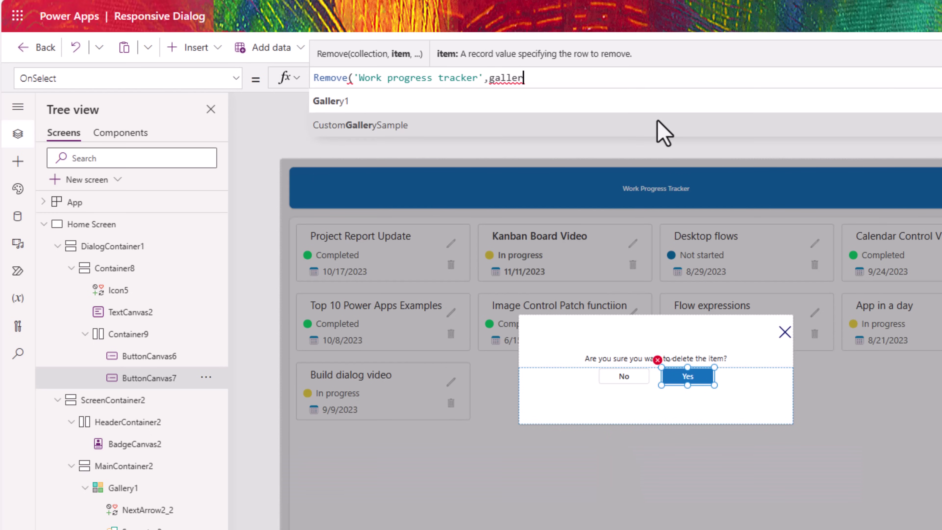
{"action": "left_click", "coordinate": [466, 104]}
{"action": "type", "text": ".s"}
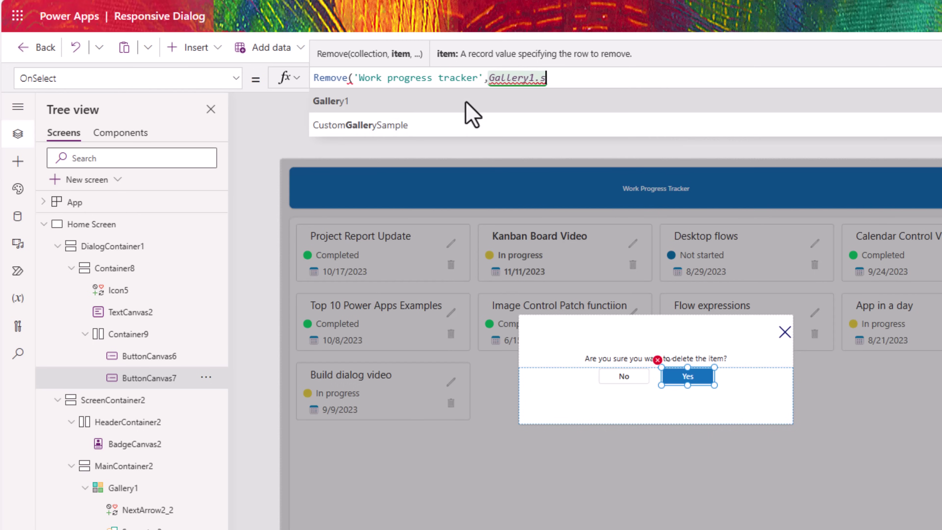
{"action": "type", "text": "el"}
{"action": "key", "text": "Tab"}
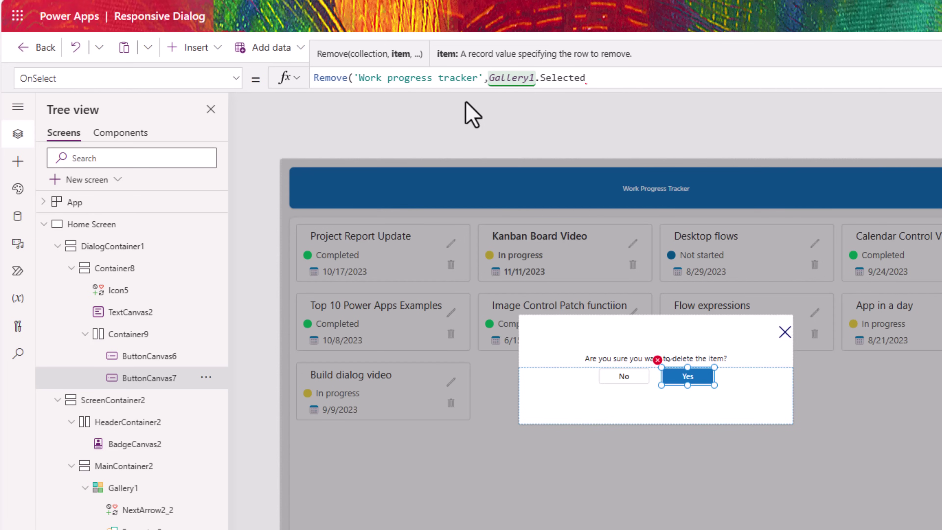
{"action": "type", "text": ")"}
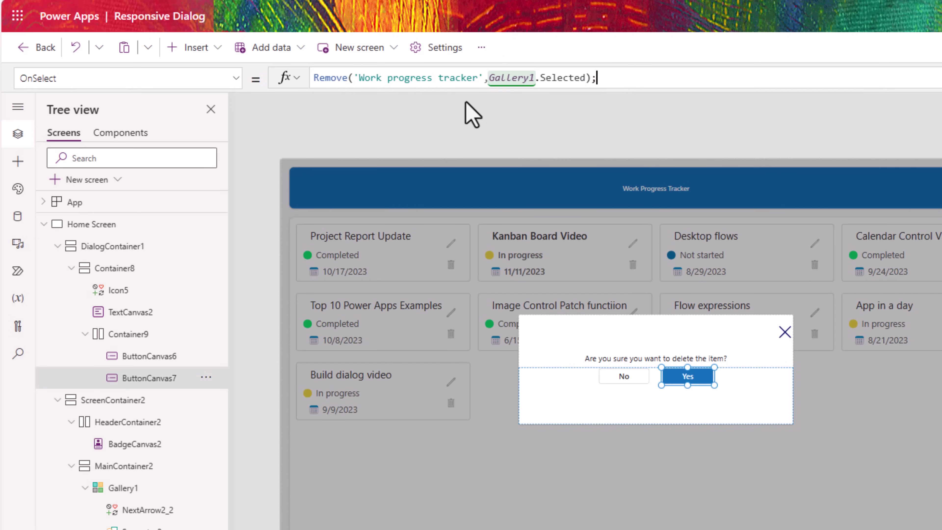
Append Set(varOpenDialog1,false) to the Yes button's OnSelect formula so the dialog closes after the removal.
{"action": "type", "text": ";Set"}
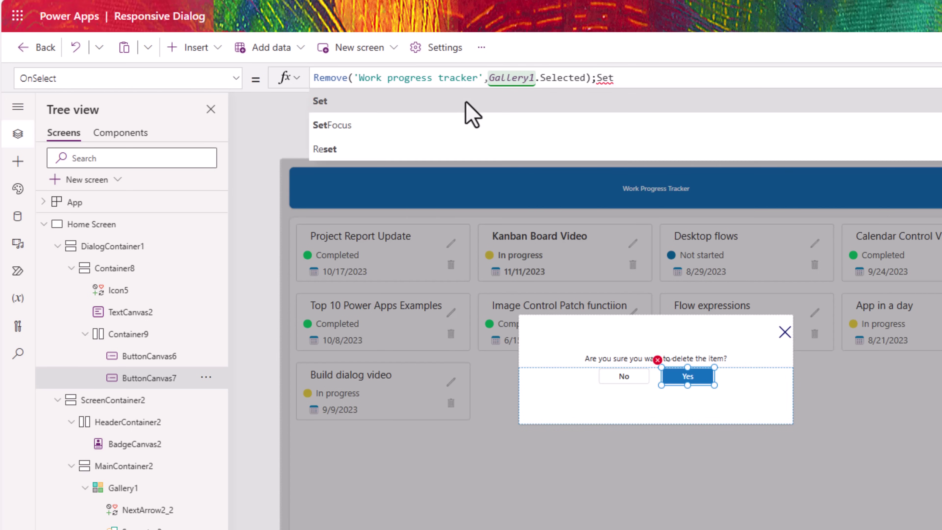
{"action": "type", "text": "(varOpenDialog1,"}
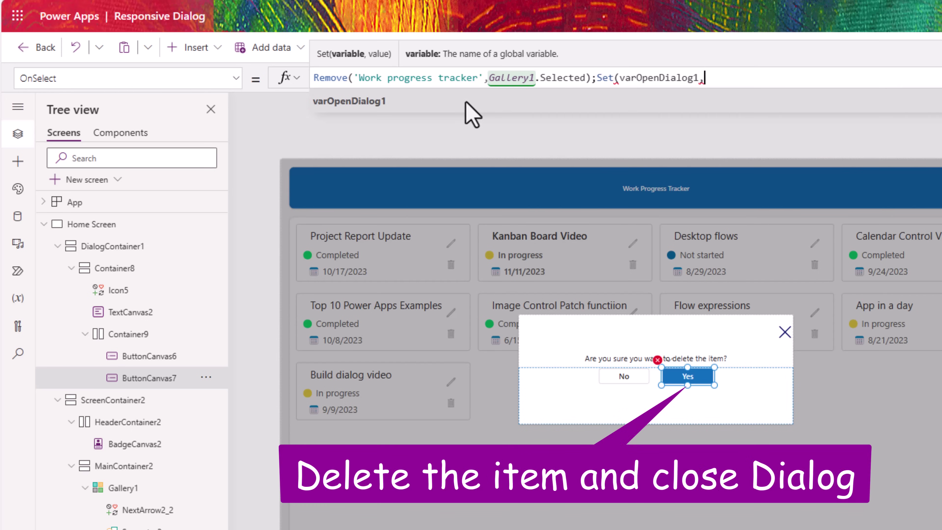
{"action": "type", "text": "false)"}
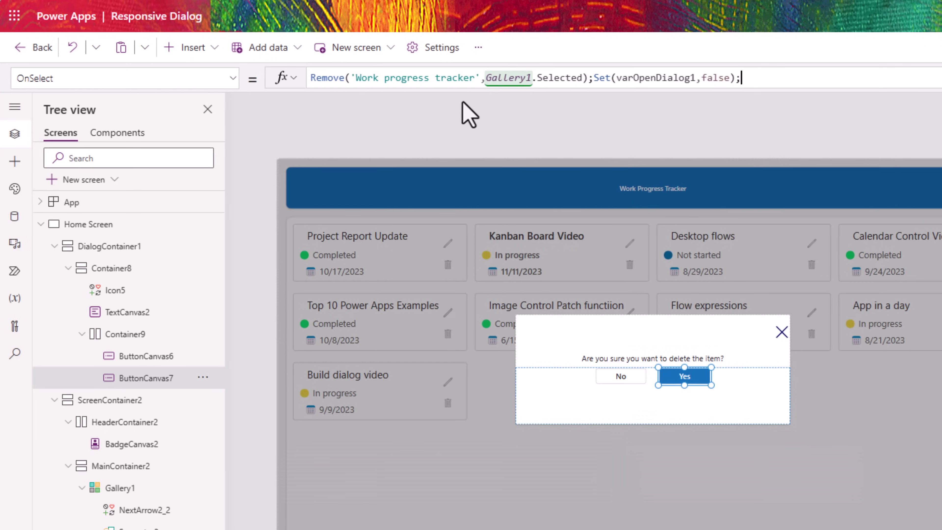
Append a Notify call to the Yes button's OnSelect with the text "Item has been deleted", NotificationType.Information and a 3000 timeout.
{"action": "type", "text": ";Notif"}
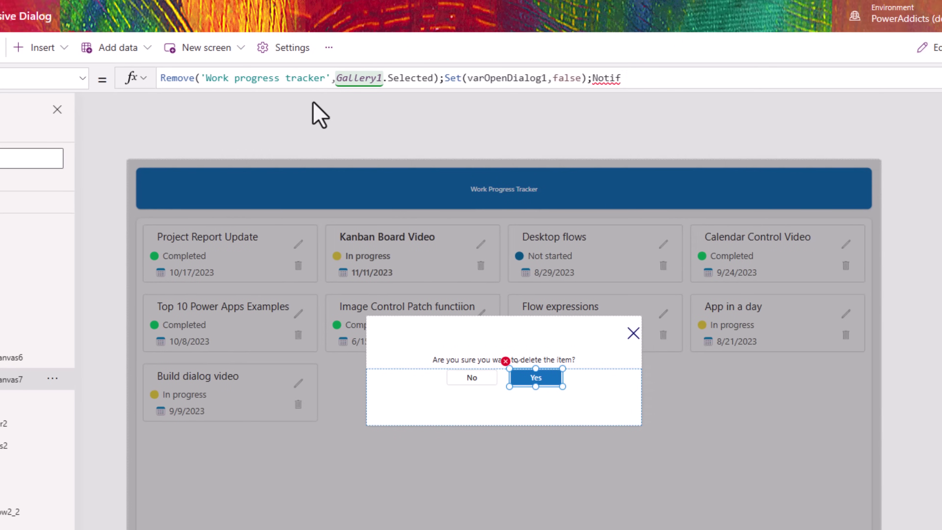
{"action": "type", "text": "y(\"Item has been deleted"}
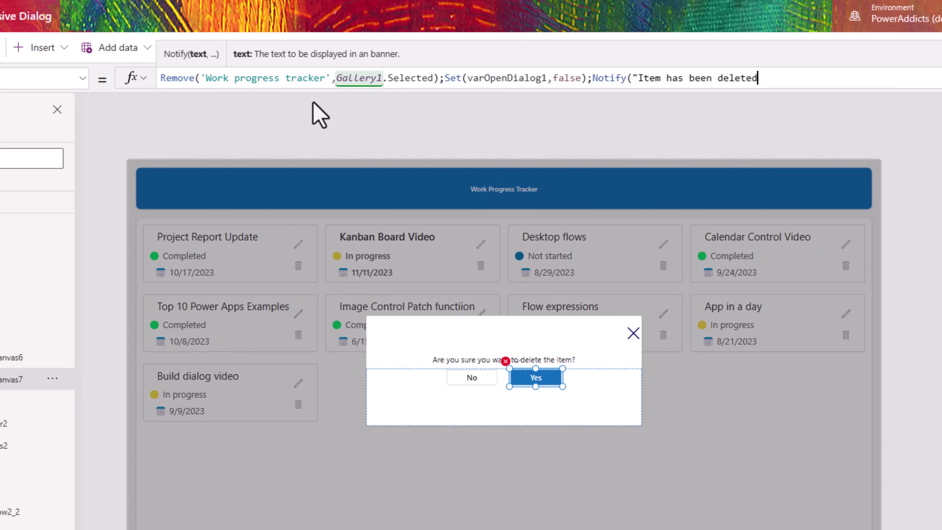
{"action": "type", "text": "\","}
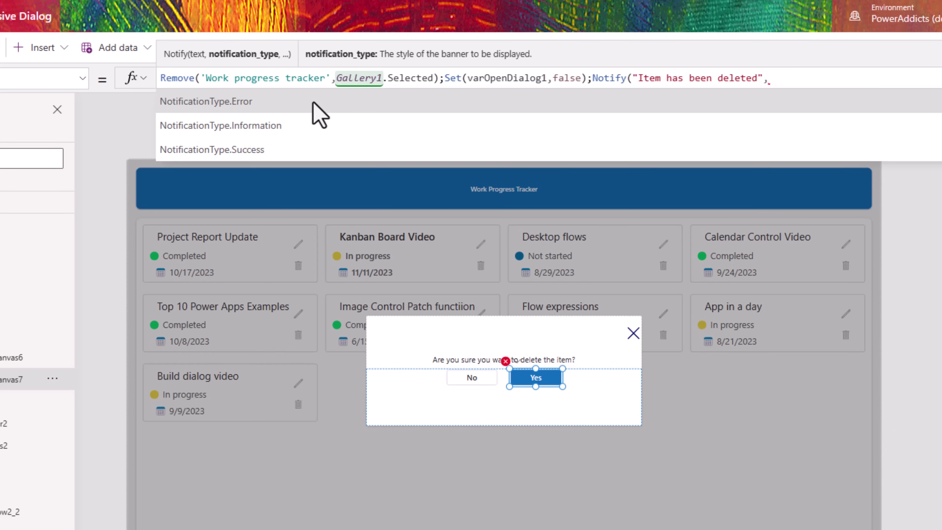
{"action": "key", "text": "Down"}
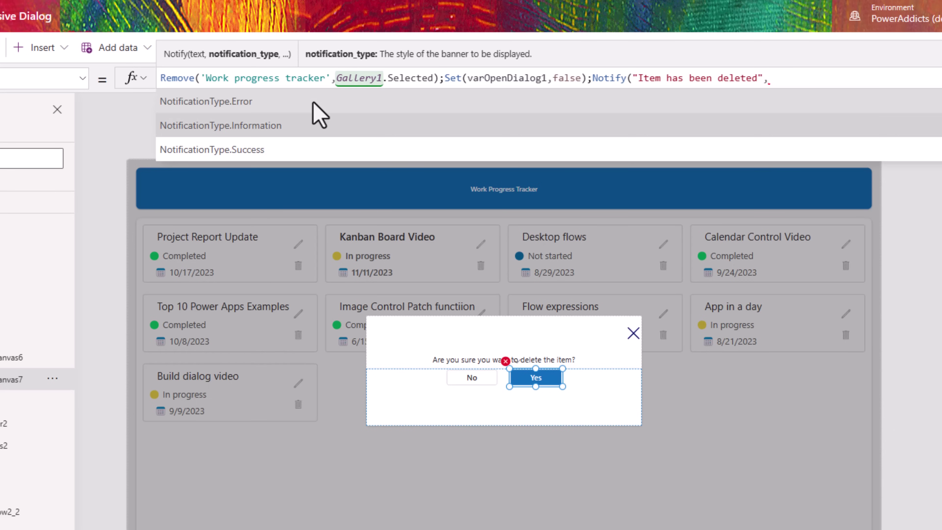
{"action": "key", "text": "Tab"}
{"action": "type", "text": ",3000"}
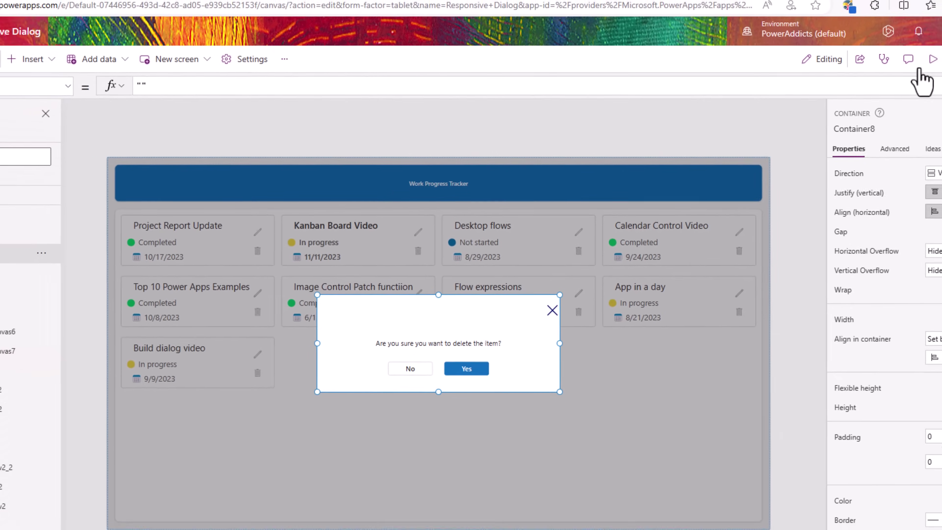
Preview the app and delete the Kanban Board Video item, confirming with Yes in the dialog.
{"action": "left_click", "coordinate": [932, 60]}
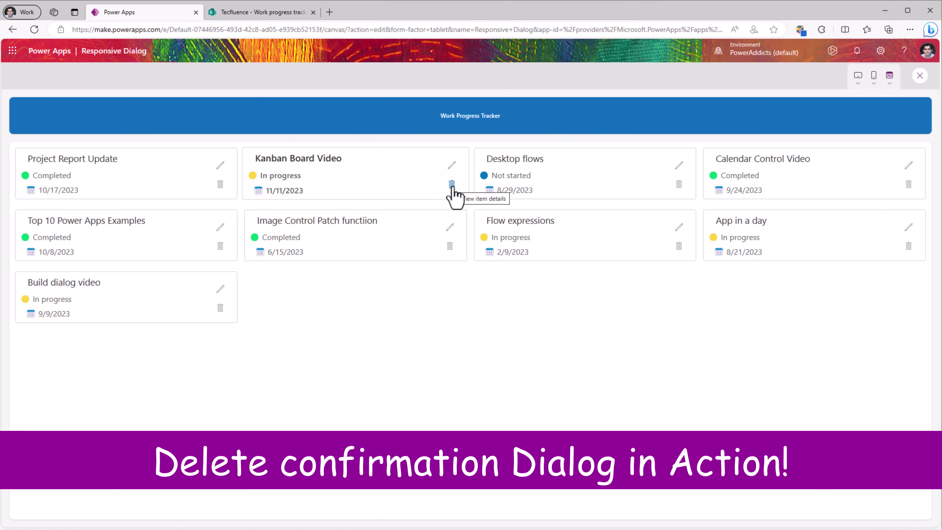
{"action": "left_click", "coordinate": [451, 184]}
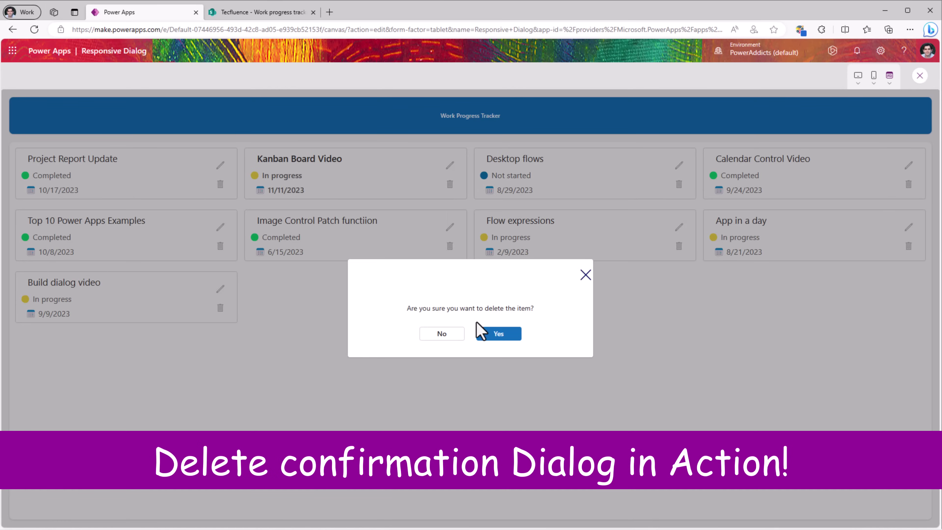
{"action": "left_click", "coordinate": [489, 336]}
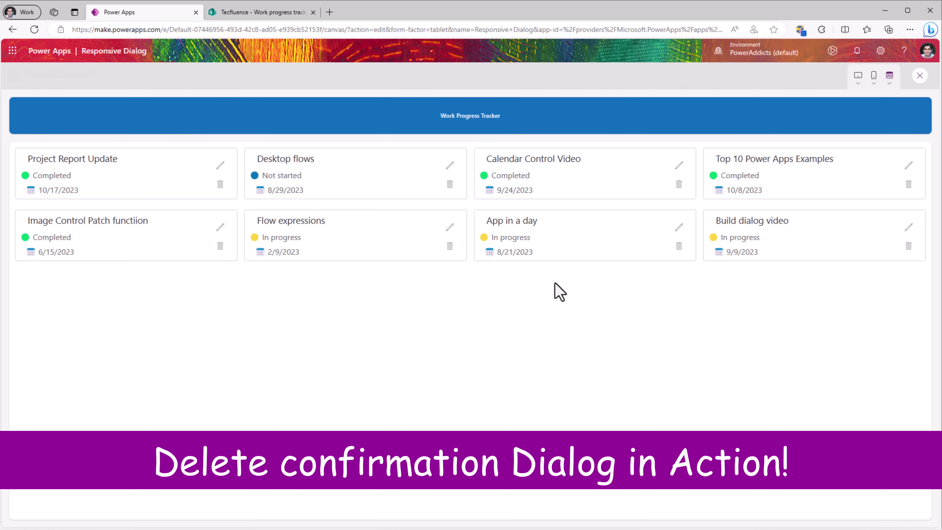
Test the Flow expressions card's delete dialog by dismissing it with No, and open it again.
{"action": "left_click", "coordinate": [450, 245]}
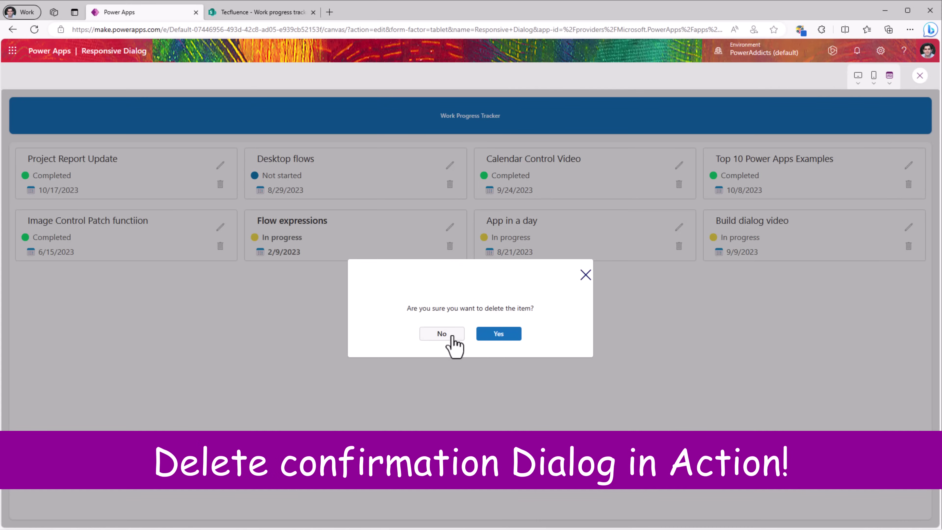
{"action": "left_click", "coordinate": [452, 340]}
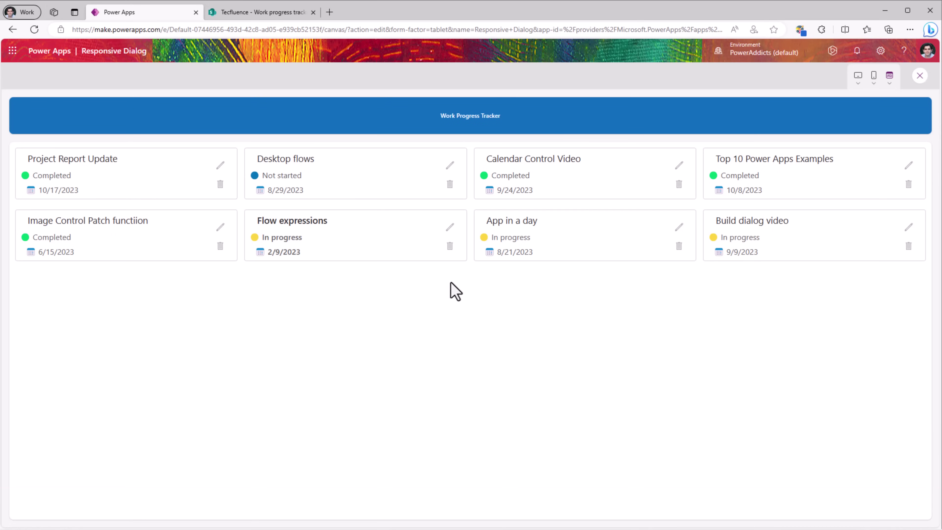
{"action": "left_click", "coordinate": [450, 246]}
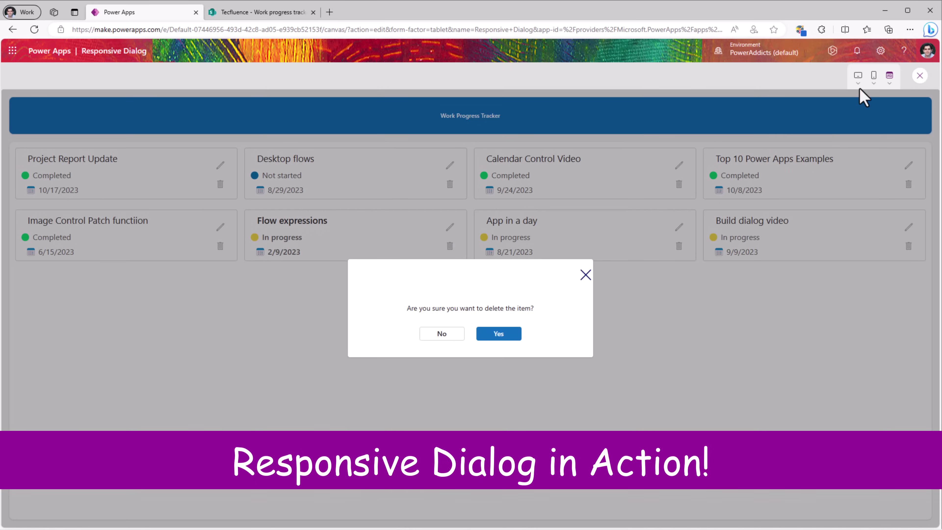
Preview the delete dialog on an Apple iPad mini and rotate the tablet to portrait.
{"action": "left_click", "coordinate": [858, 76]}
{"action": "left_click", "coordinate": [837, 148]}
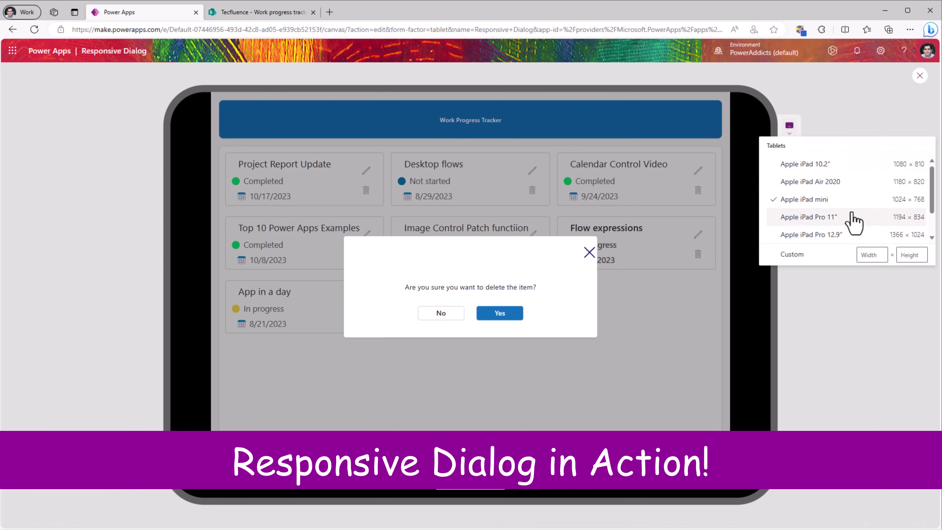
{"action": "left_click", "coordinate": [870, 319]}
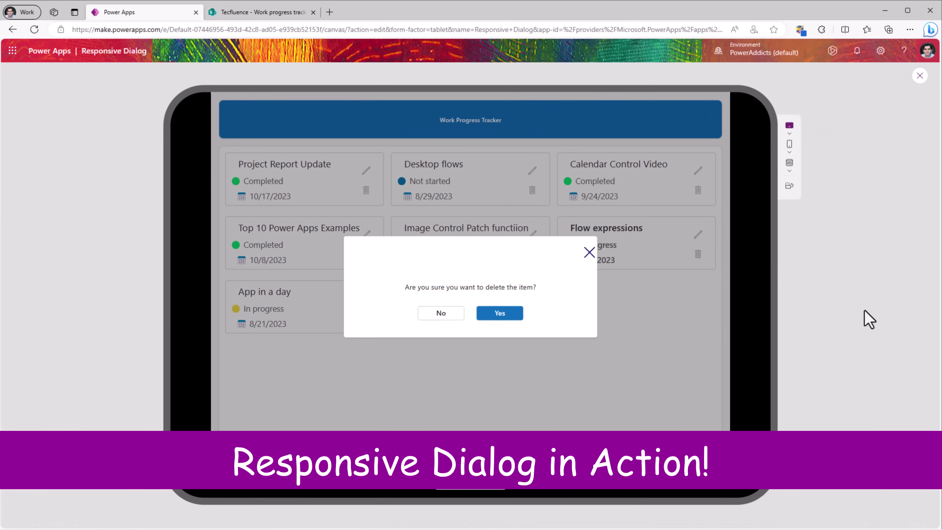
{"action": "left_click", "coordinate": [790, 187]}
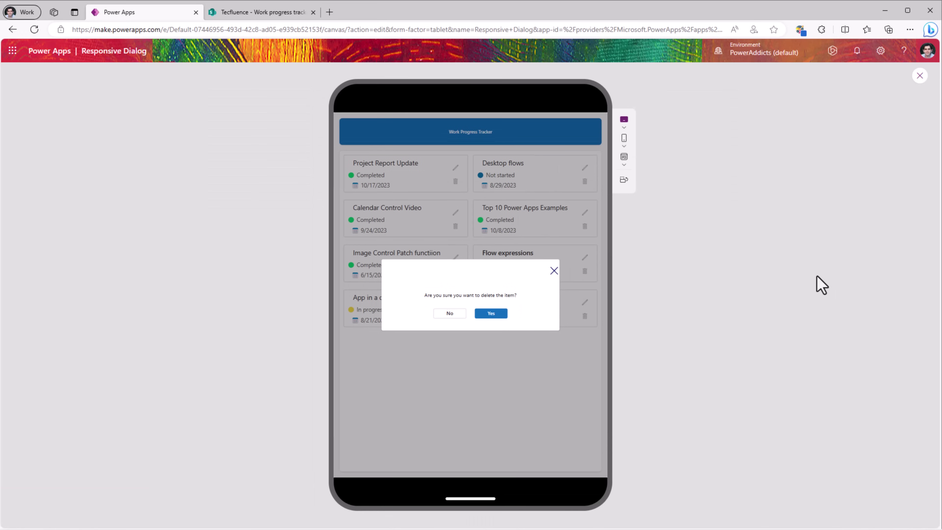
Preview the delete dialog on an Apple iPhone X in portrait, and leave the preview.
{"action": "left_click", "coordinate": [625, 146]}
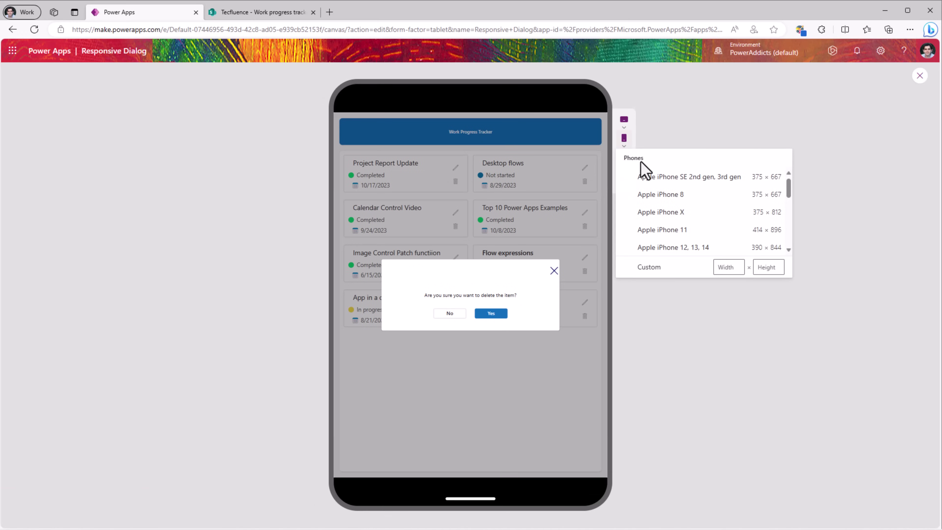
{"action": "left_click", "coordinate": [675, 219]}
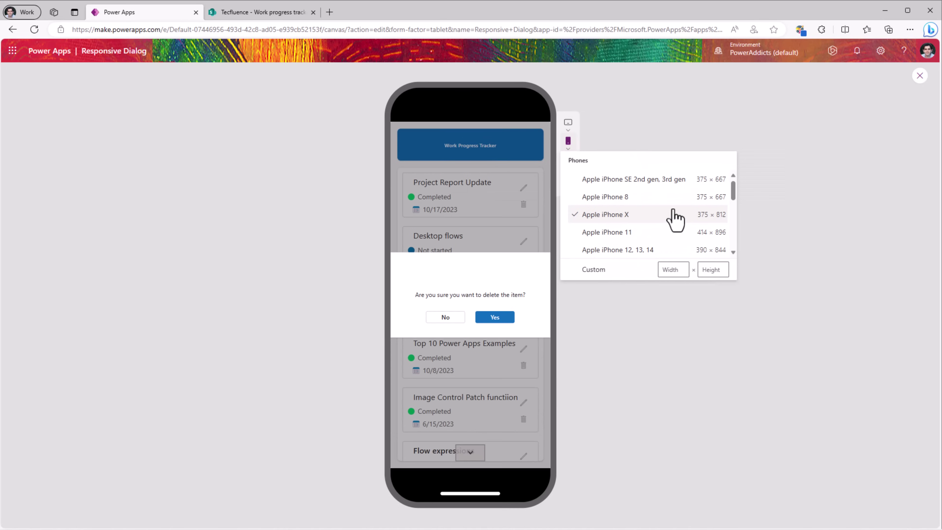
{"action": "left_click", "coordinate": [662, 319]}
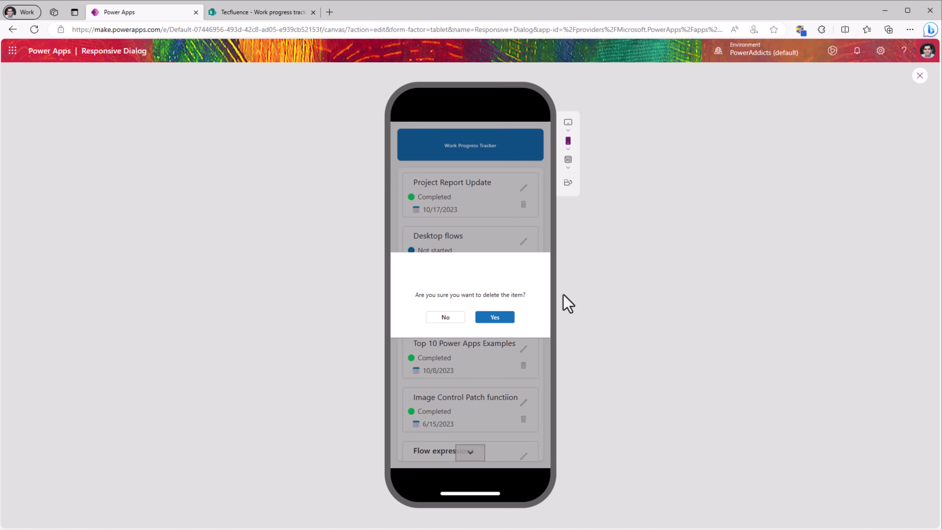
{"action": "left_click", "coordinate": [920, 76]}
Begin Container8's Width formula with a Switch on 'Home Screen'.Size, inserted ahead of the existing 500.
{"action": "left_click", "coordinate": [78, 231]}
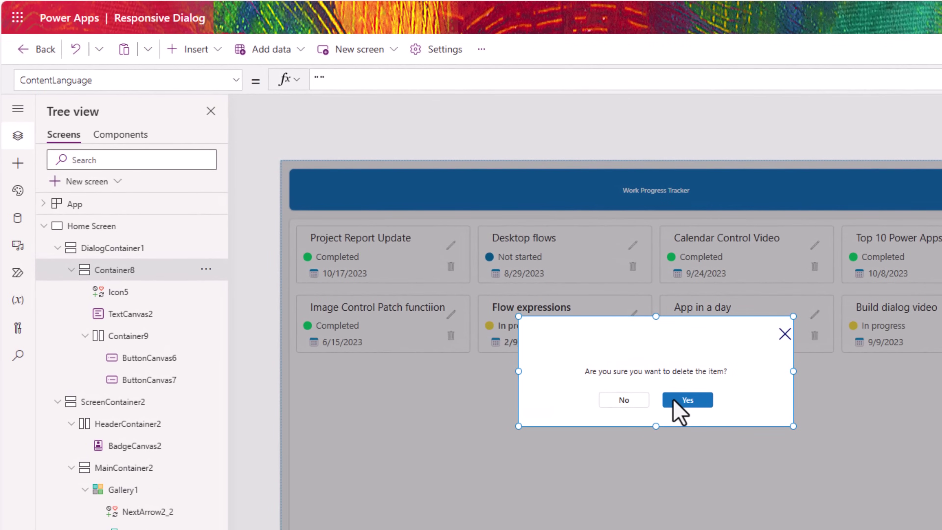
{"action": "left_click", "coordinate": [129, 87]}
{"action": "type", "text": "Width"}
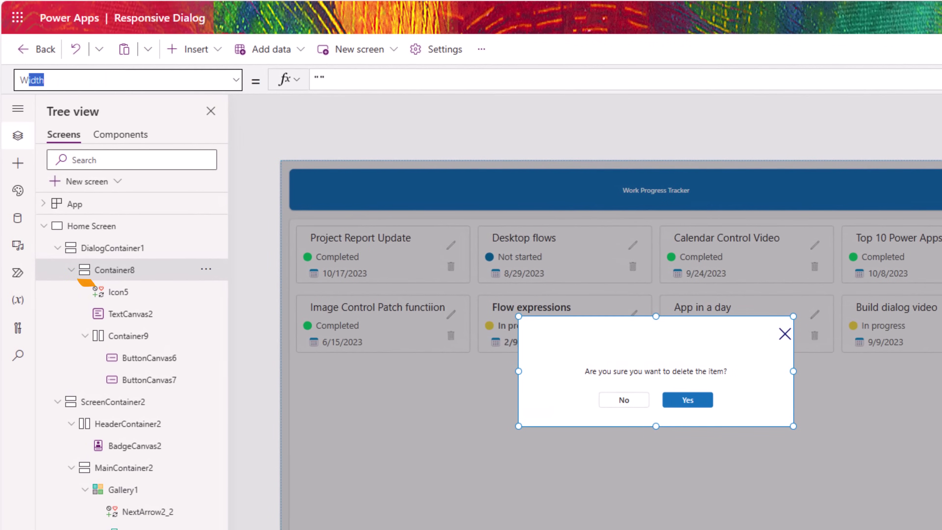
{"action": "key", "text": "Tab"}
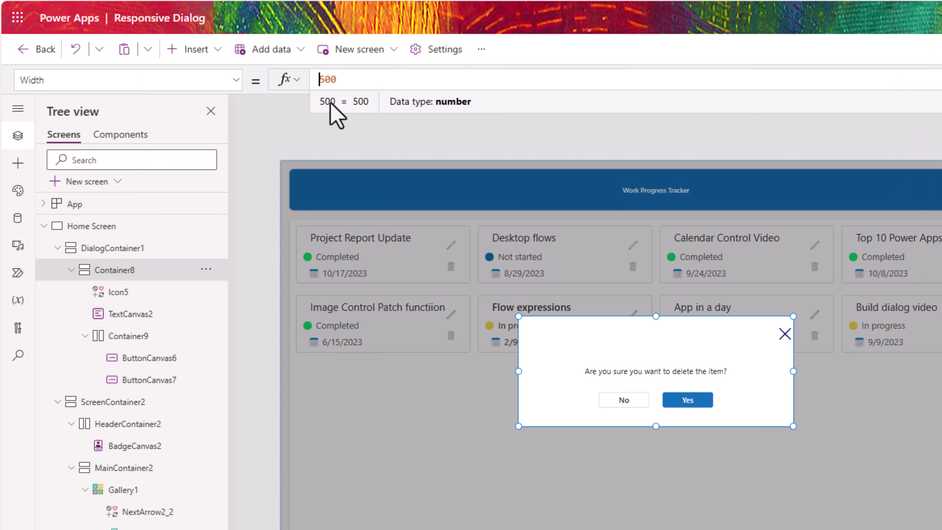
{"action": "key", "text": "Left"}
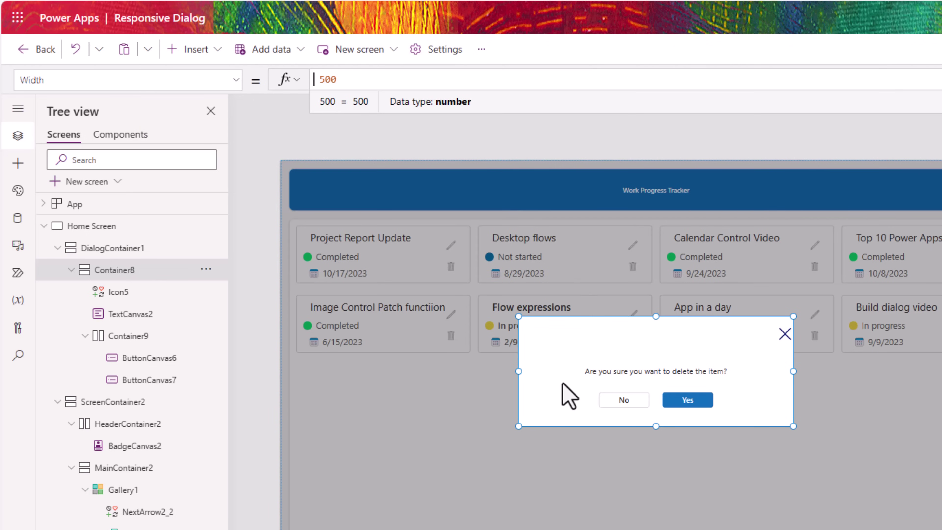
{"action": "type", "text": "switch("}
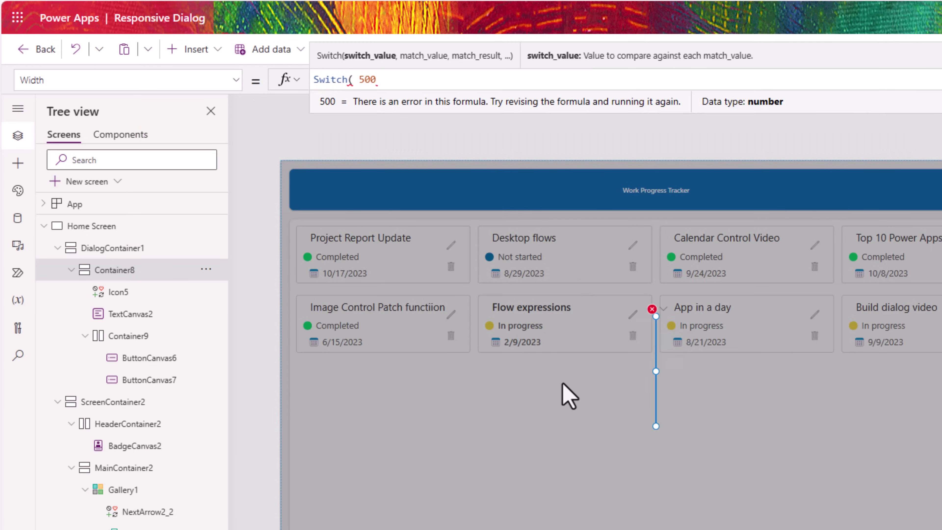
{"action": "type", "text": "Home"}
{"action": "key", "text": "Tab"}
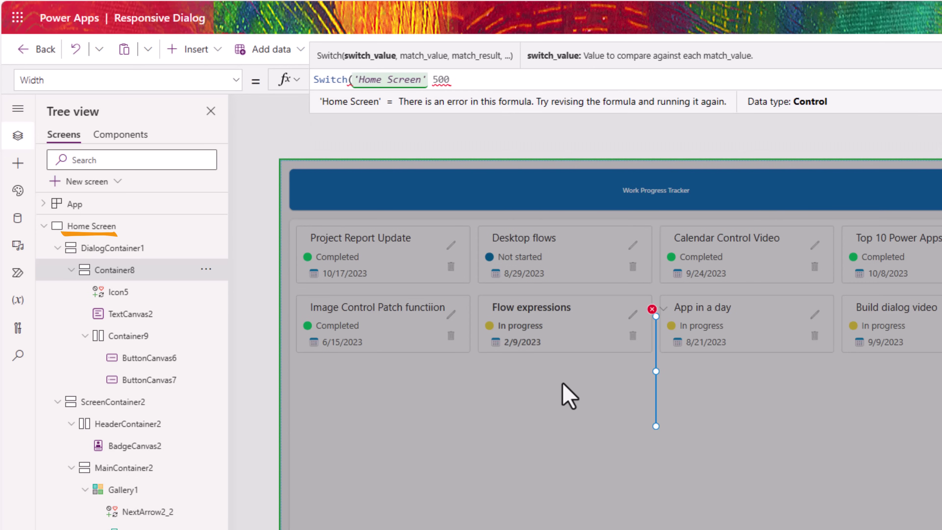
{"action": "type", "text": ".s"}
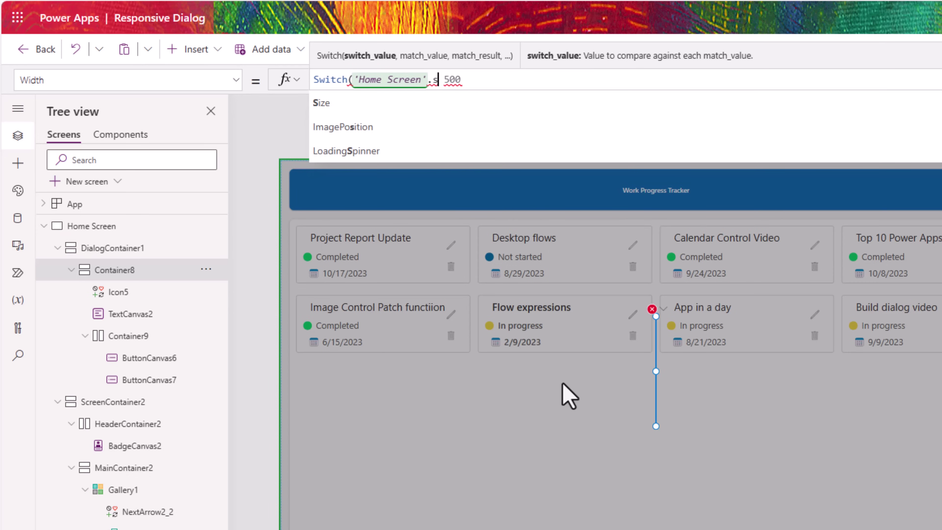
{"action": "key", "text": "Tab"}
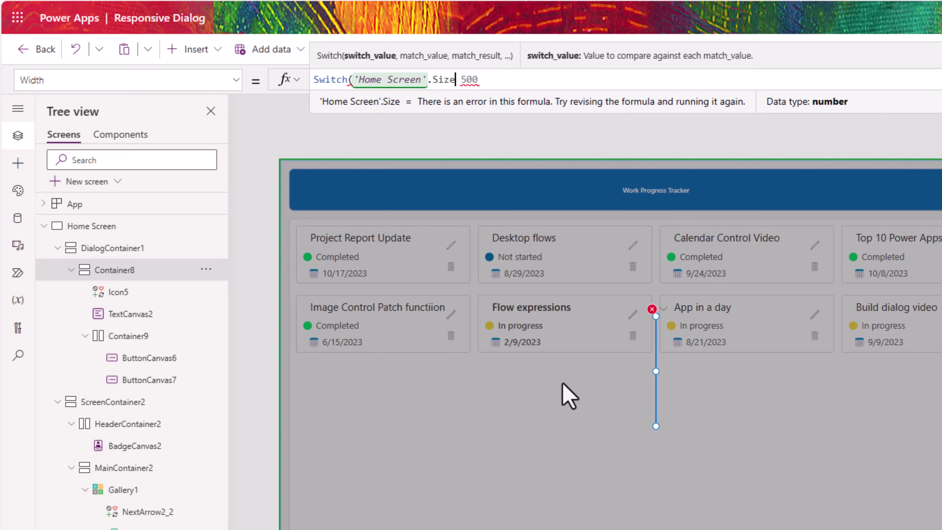
Complete the Width Switch so that size 1 returns Parent.Width and 500 is the default result.
{"action": "type", "text": ",1,"}
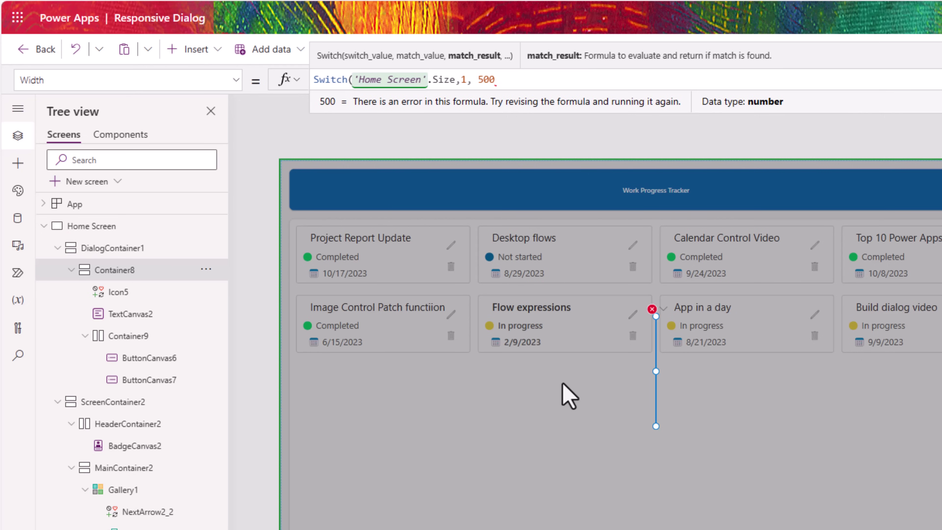
{"action": "type", "text": "Parent.w"}
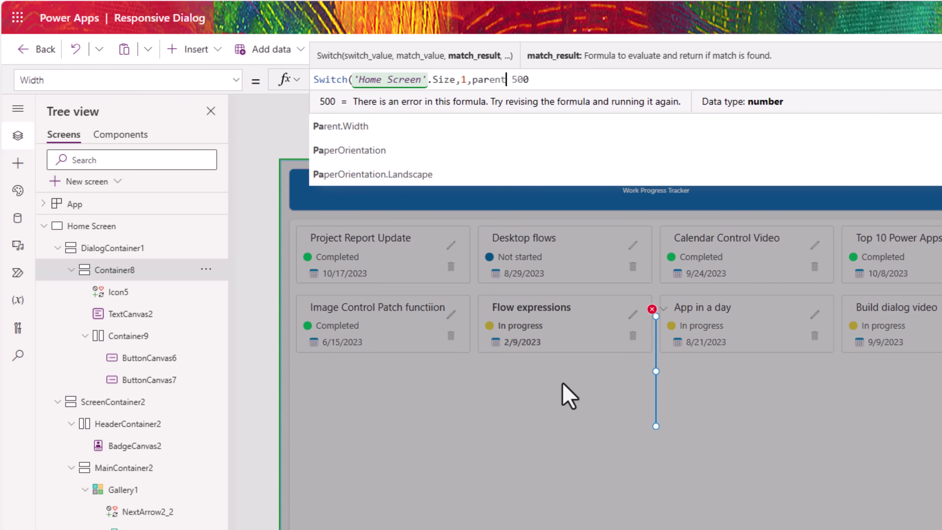
{"action": "key", "text": "Tab"}
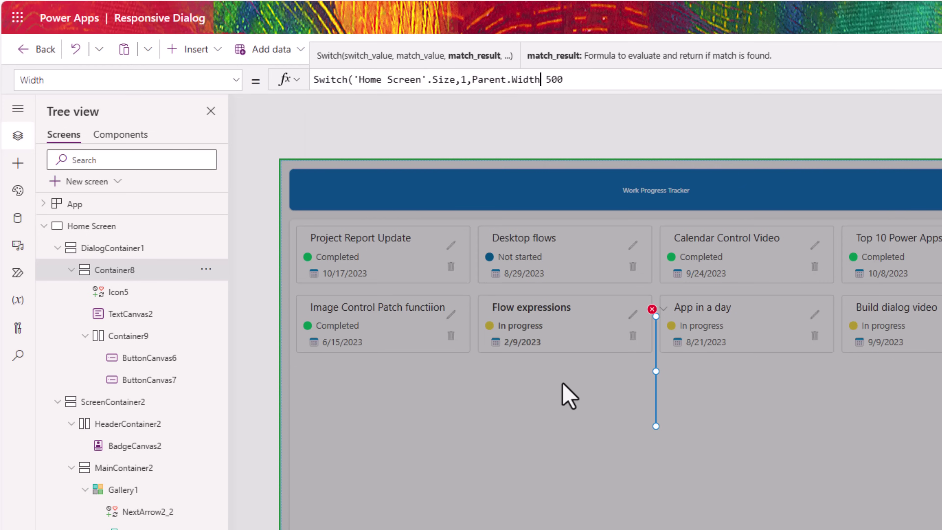
{"action": "type", "text": ","}
{"action": "key", "text": "End"}
{"action": "type", "text": ")"}
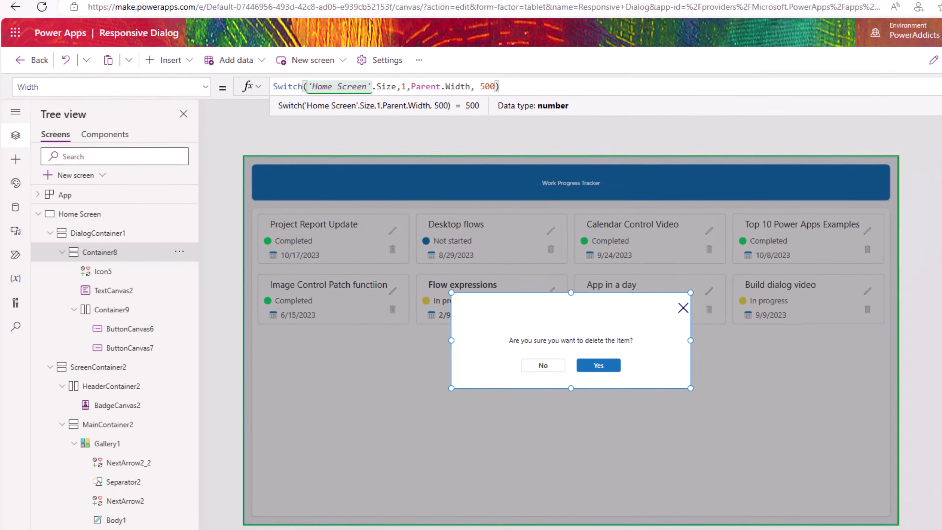
Preview the delete dialog on the phone in landscape and back in portrait, and leave the preview.
{"action": "left_click", "coordinate": [921, 70]}
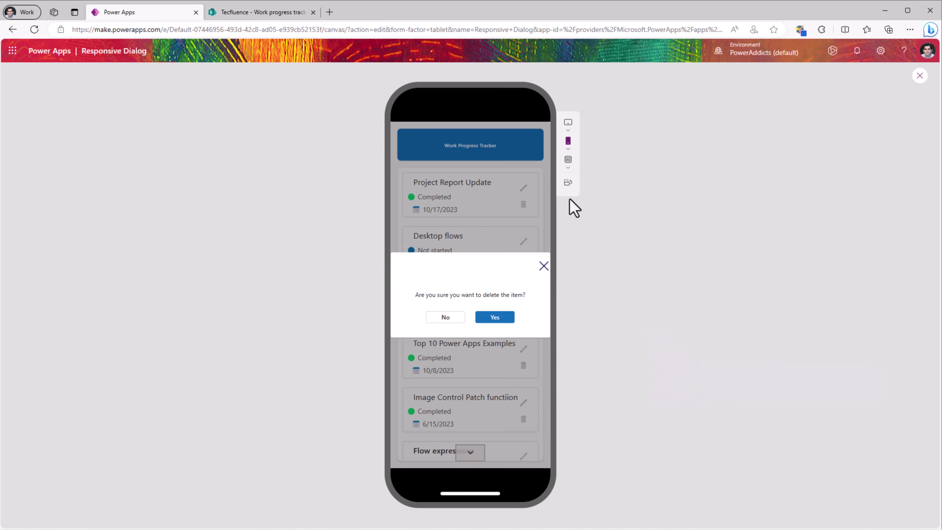
{"action": "left_click", "coordinate": [568, 182]}
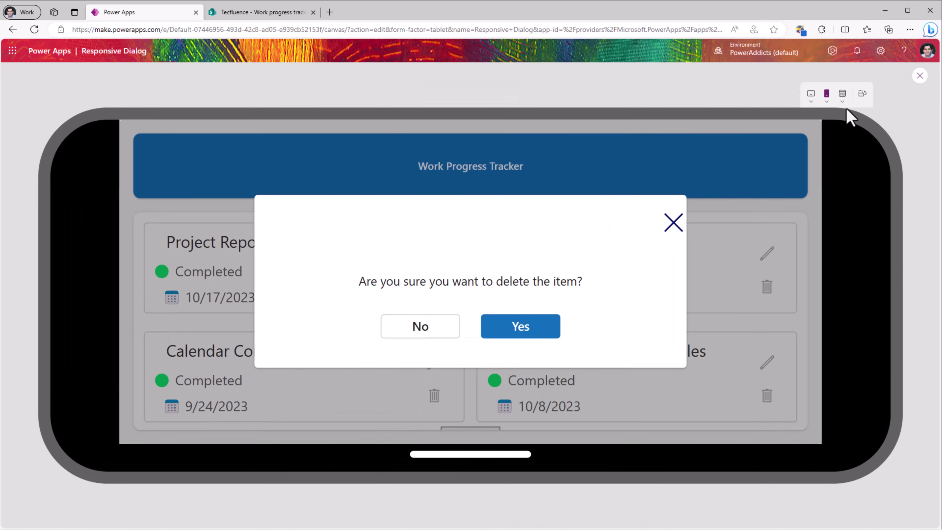
{"action": "left_click", "coordinate": [863, 93]}
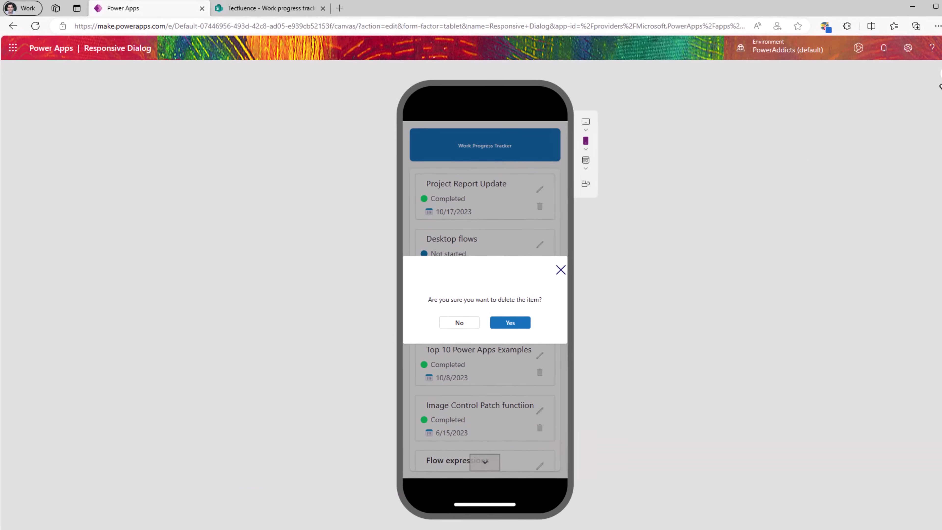
{"action": "left_click", "coordinate": [920, 76]}
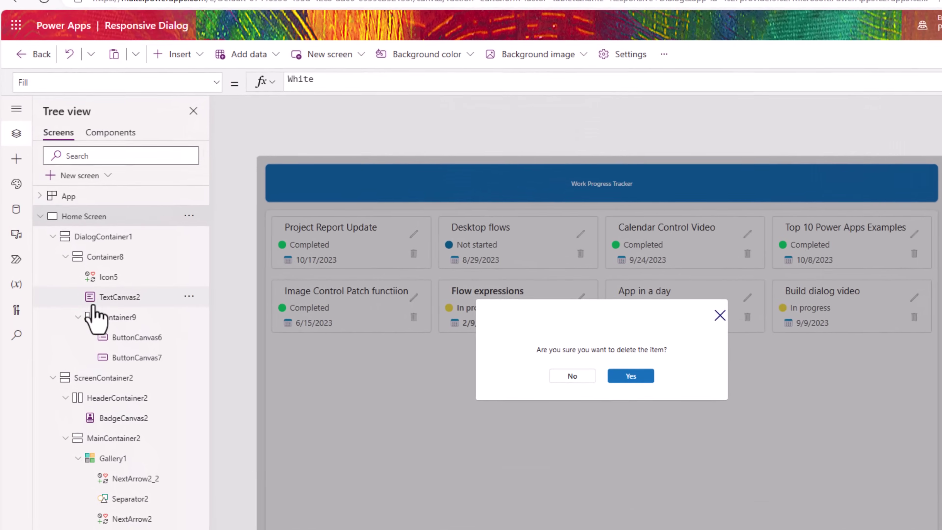
Set Container8's Height formula to Switch('Home Screen'.Size,1,Parent.Height, 200).
{"action": "left_click", "coordinate": [107, 258]}
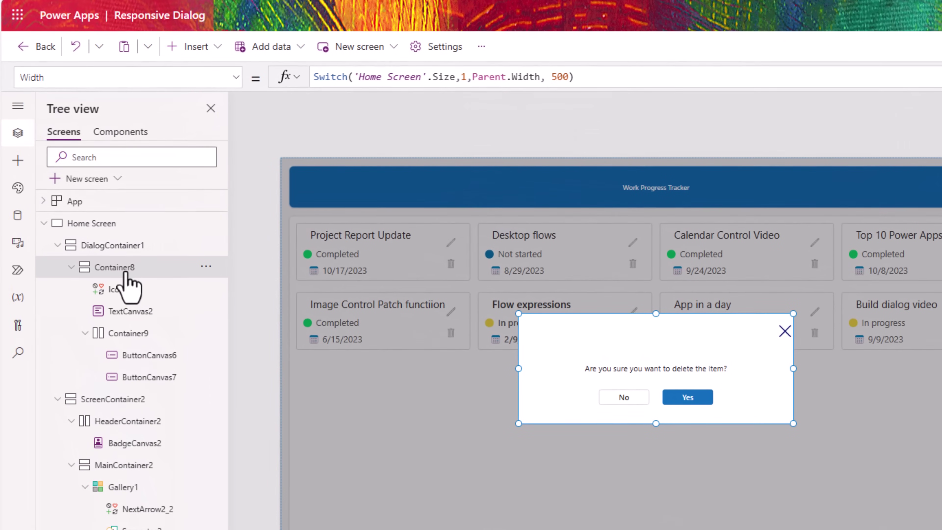
{"action": "left_click", "coordinate": [401, 78]}
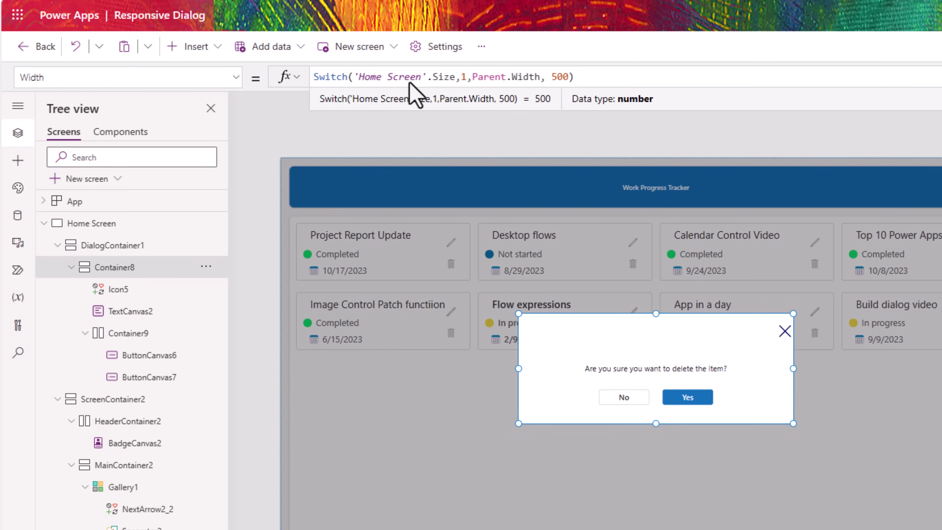
{"action": "left_click", "coordinate": [74, 79]}
{"action": "type", "text": "Height"}
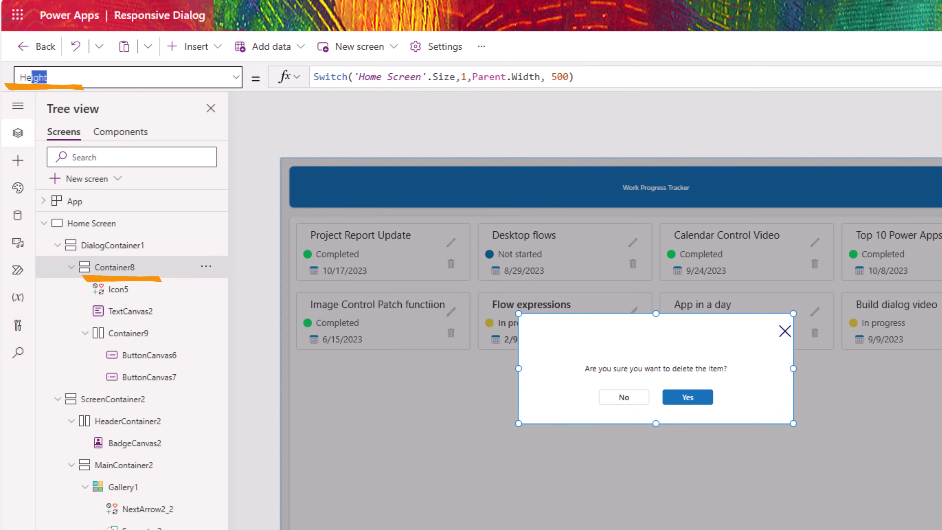
{"action": "key", "text": "Return"}
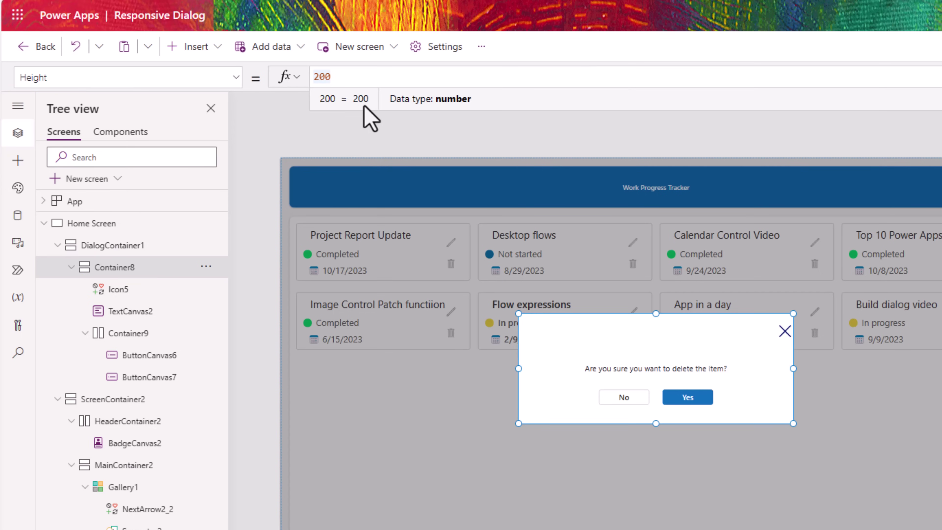
{"action": "type", "text": "Switch('Home Screen'.Size,1,"}
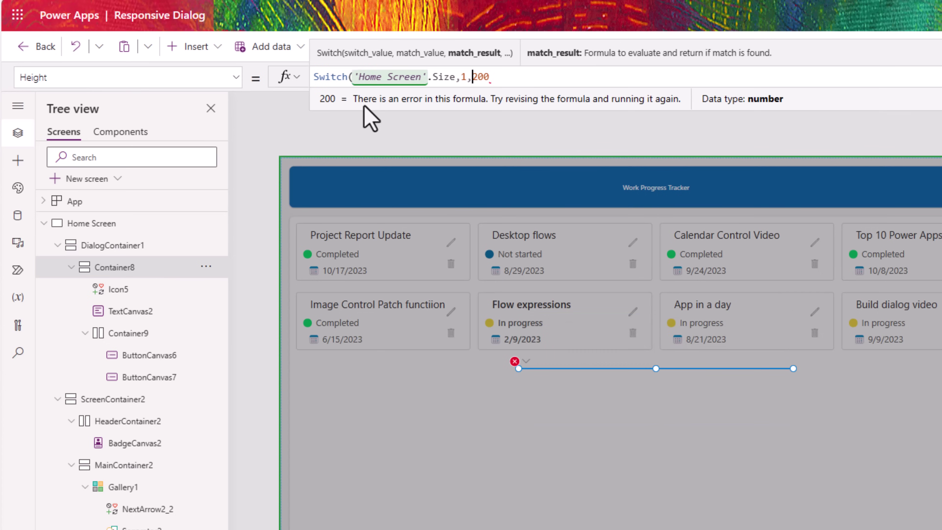
{"action": "type", "text": "Parent. "}
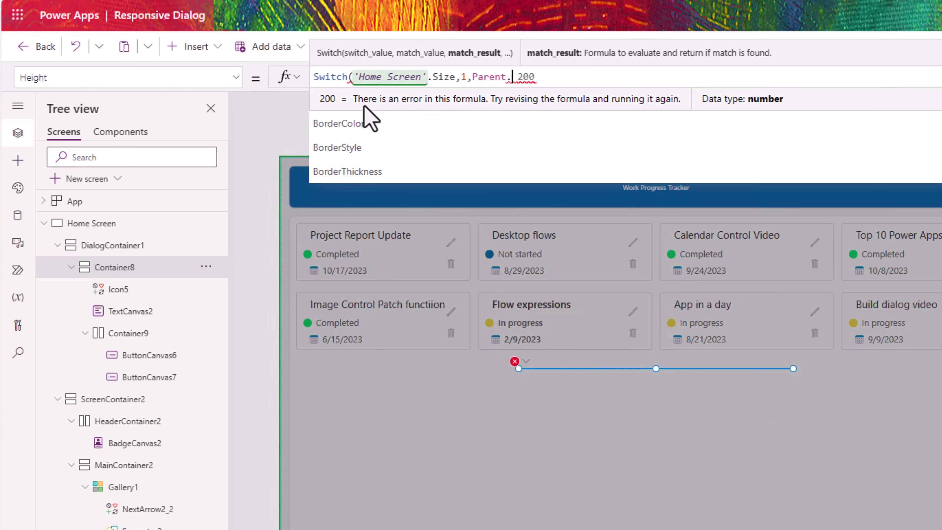
{"action": "type", "text": "Height"}
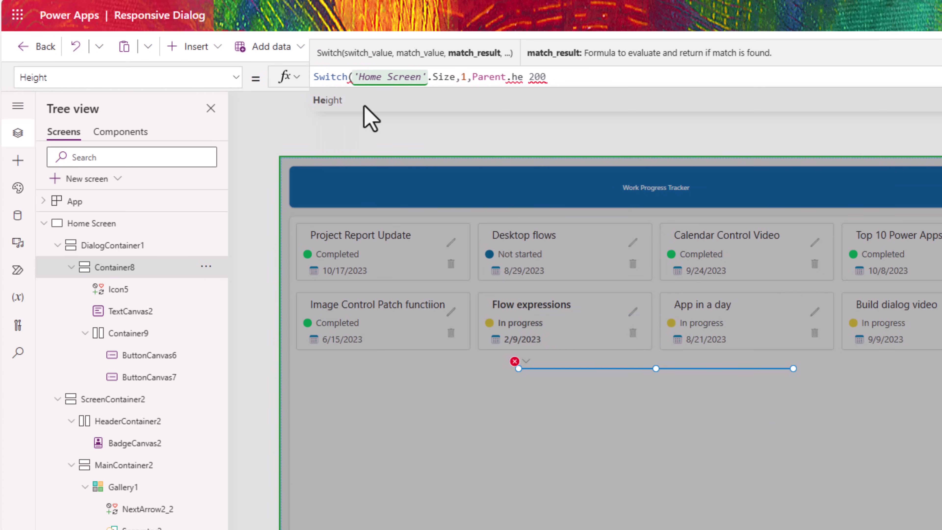
{"action": "type", "text": ","}
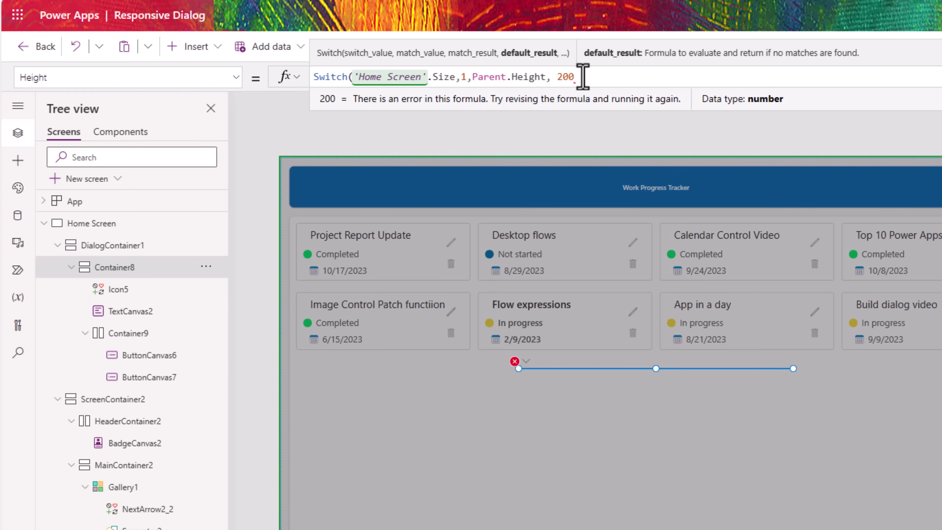
{"action": "left_click", "coordinate": [597, 76]}
{"action": "type", "text": ")"}
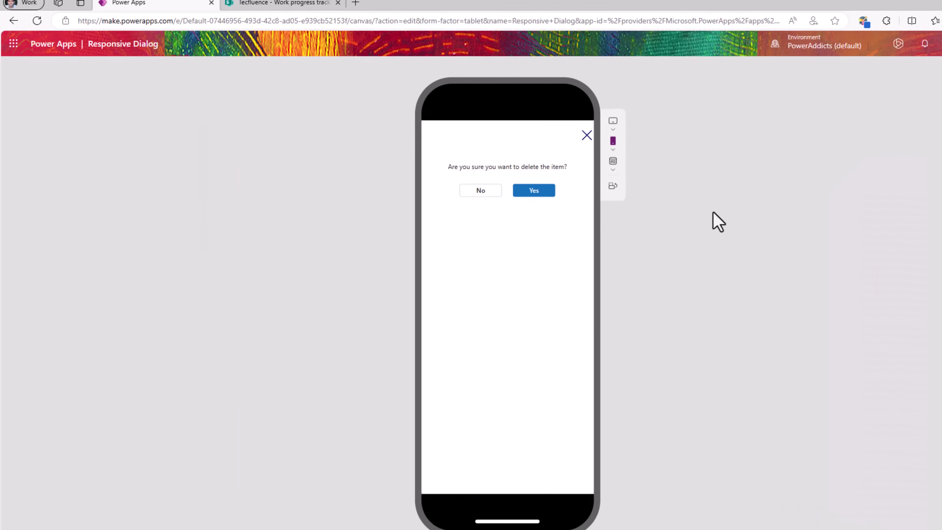
Test the delete dialog in the phone preview by closing it and reopening it from the Image Control Patch functiion card.
{"action": "left_click", "coordinate": [587, 135]}
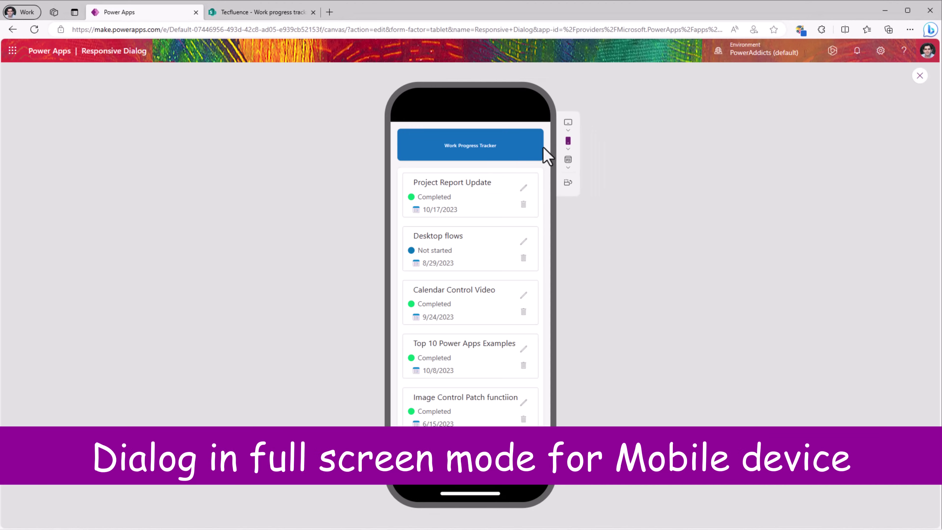
{"action": "scroll", "coordinate": [513, 322], "scroll_direction": "down", "scroll_amount": 3}
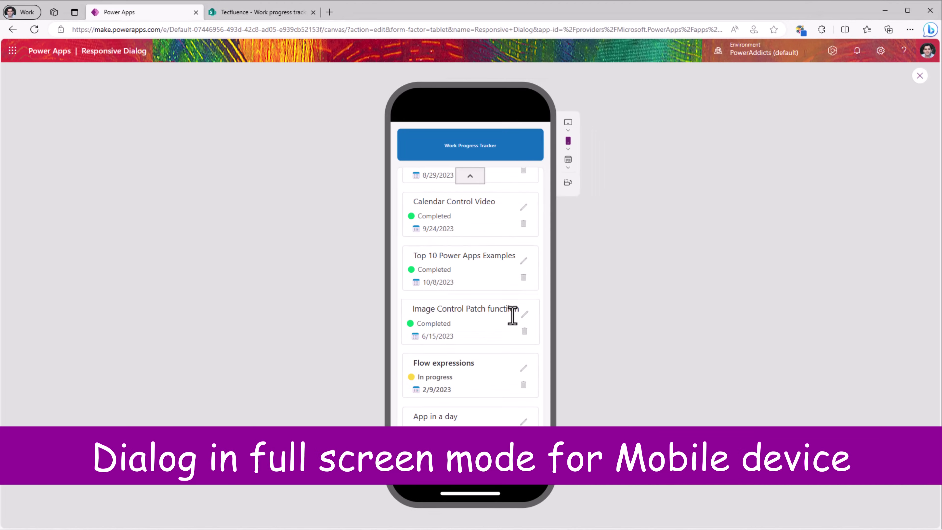
{"action": "left_click", "coordinate": [524, 341]}
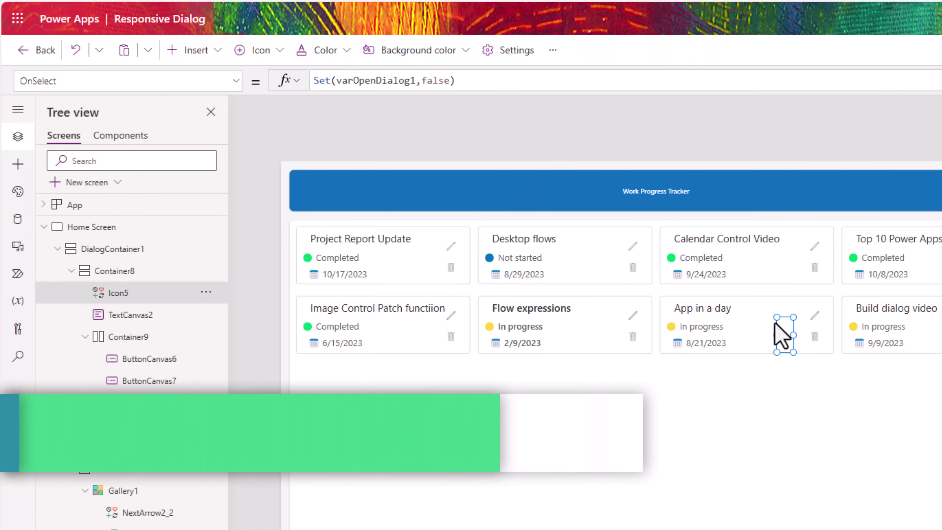
Insert a vertical container directly on Home Screen and move it to the screen's upper-left corner.
{"action": "left_click", "coordinate": [451, 254]}
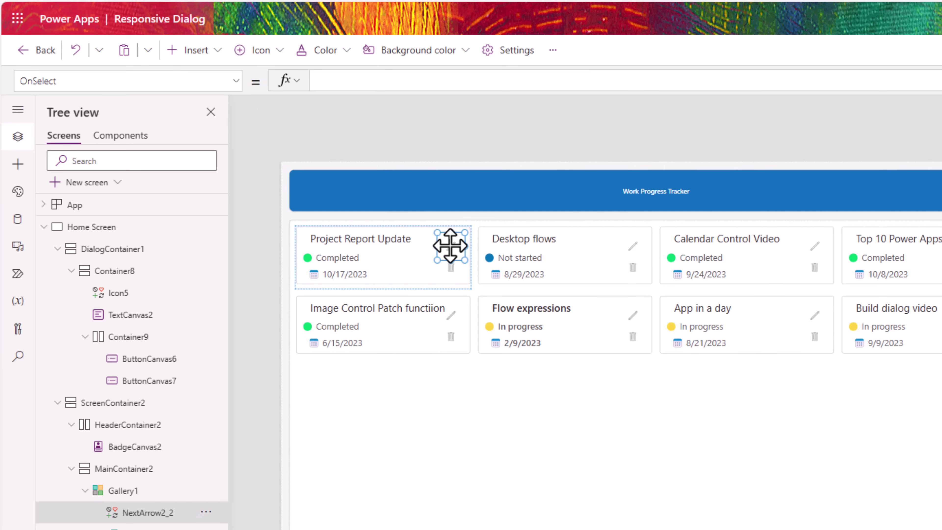
{"action": "left_click", "coordinate": [57, 248]}
{"action": "left_click", "coordinate": [57, 272]}
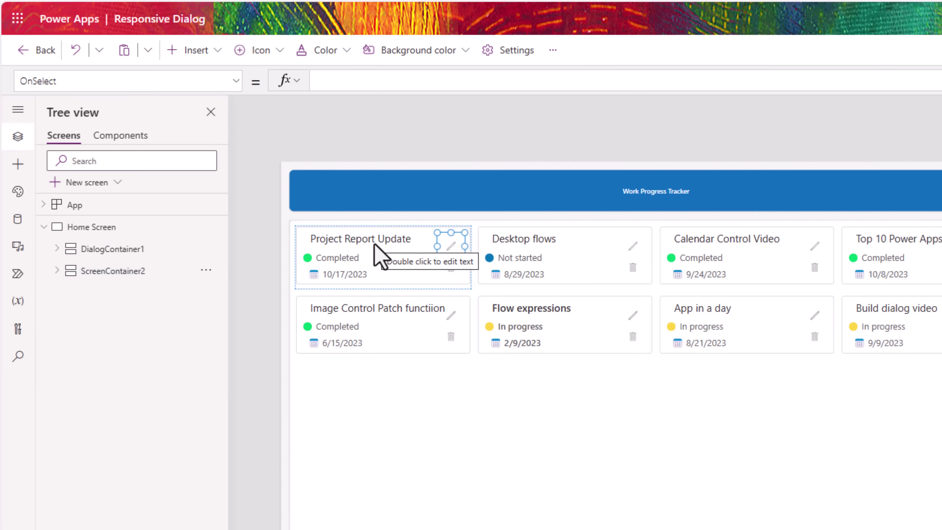
{"action": "left_click", "coordinate": [135, 234]}
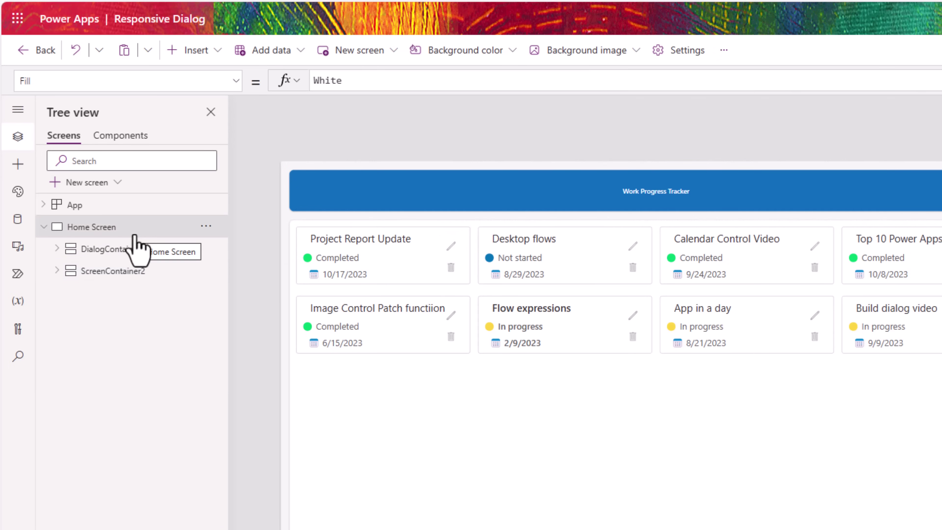
{"action": "left_click", "coordinate": [18, 164]}
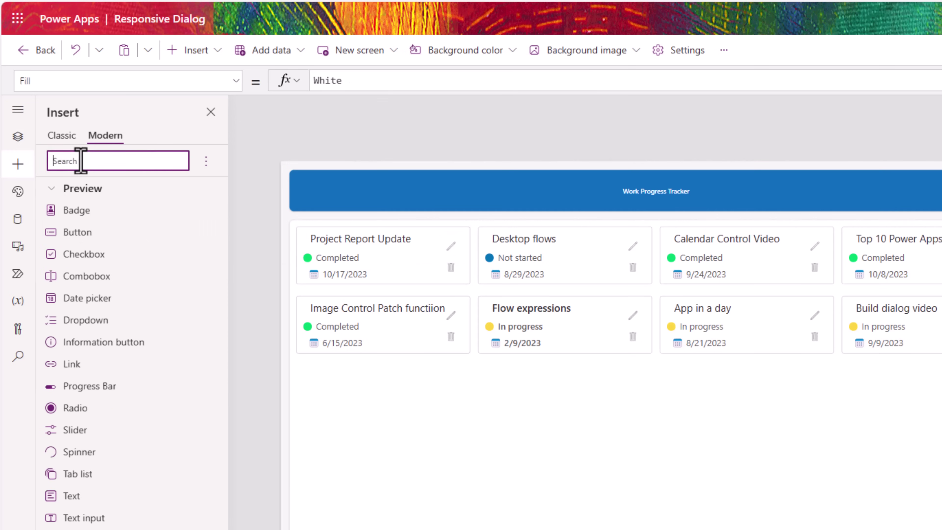
{"action": "type", "text": "container"}
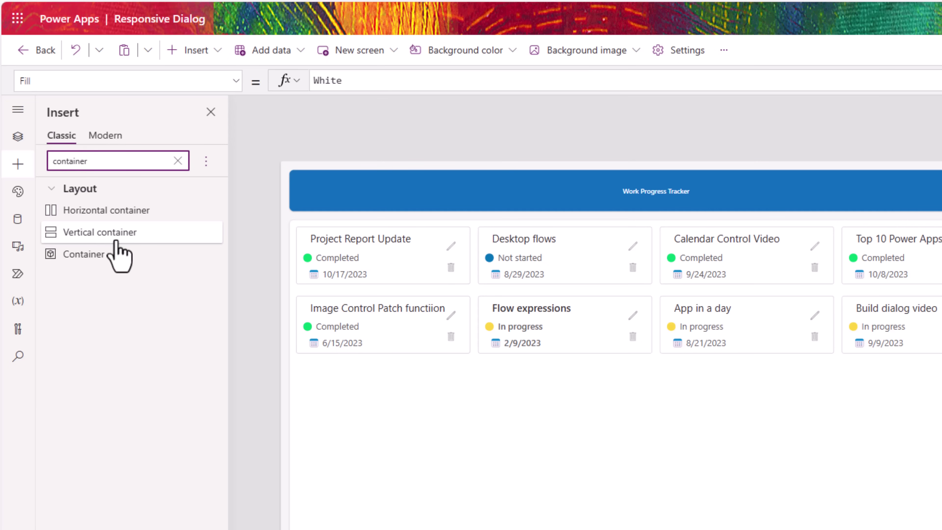
{"action": "left_click", "coordinate": [116, 241]}
{"action": "left_click", "coordinate": [17, 136]}
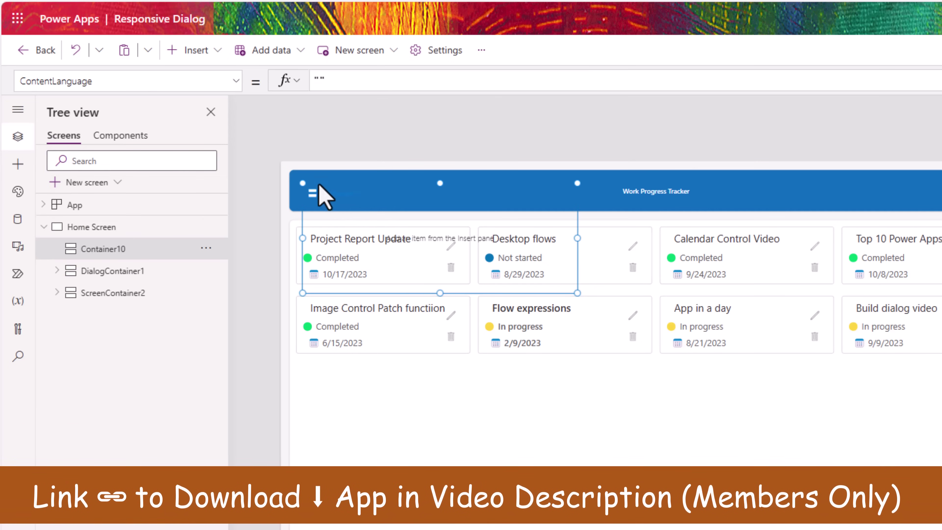
{"action": "left_click_drag", "start_coordinate": [286, 162], "coordinate": [268, 152]}
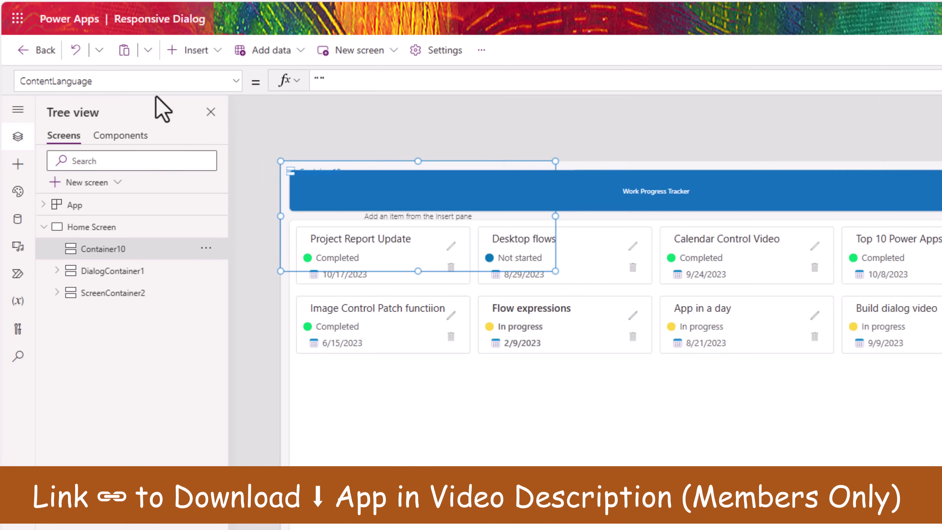
Set the new container's Width to Parent.Width and its Height to Parent.Height.
{"action": "left_click", "coordinate": [135, 81]}
{"action": "type", "text": "Width"}
{"action": "key", "text": "Return"}
{"action": "left_click_drag", "start_coordinate": [314, 81], "coordinate": [339, 86]}
{"action": "type", "text": "Parent.Width"}
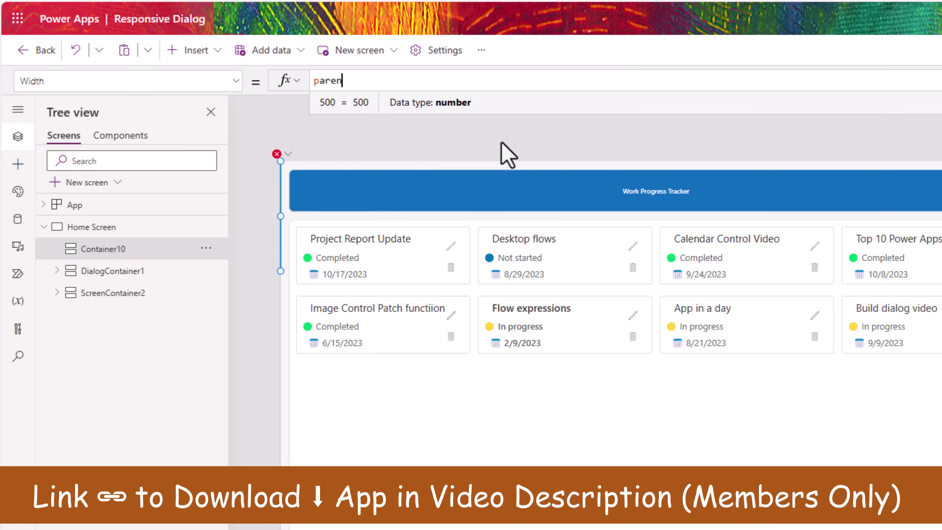
{"action": "left_click", "coordinate": [124, 81]}
{"action": "key", "text": "Return"}
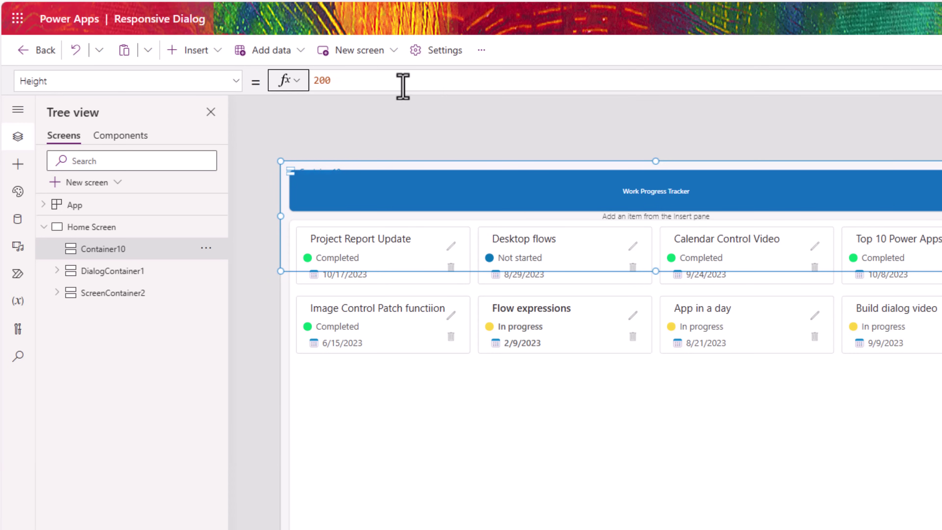
{"action": "type", "text": "parent.he"}
{"action": "key", "text": "Tab"}
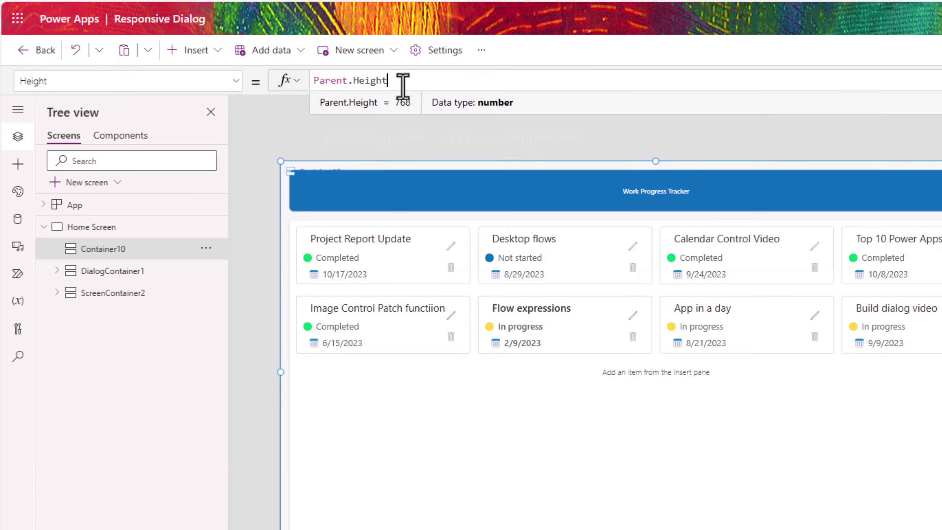
Set the full-screen container's Fill to RGBA(0, 0, 0, 0.3).
{"action": "left_click", "coordinate": [71, 81]}
{"action": "type", "text": "Fill"}
{"action": "key", "text": "Return"}
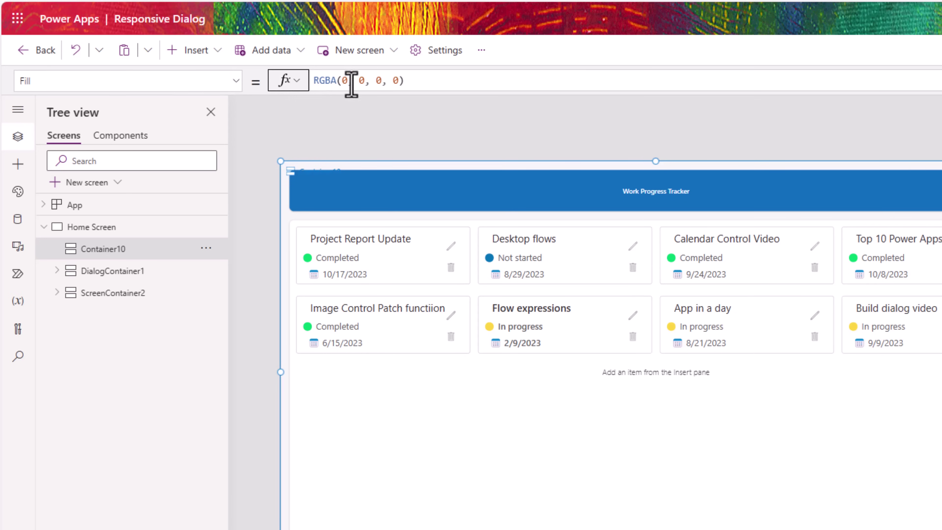
{"action": "double_click", "coordinate": [396, 81]}
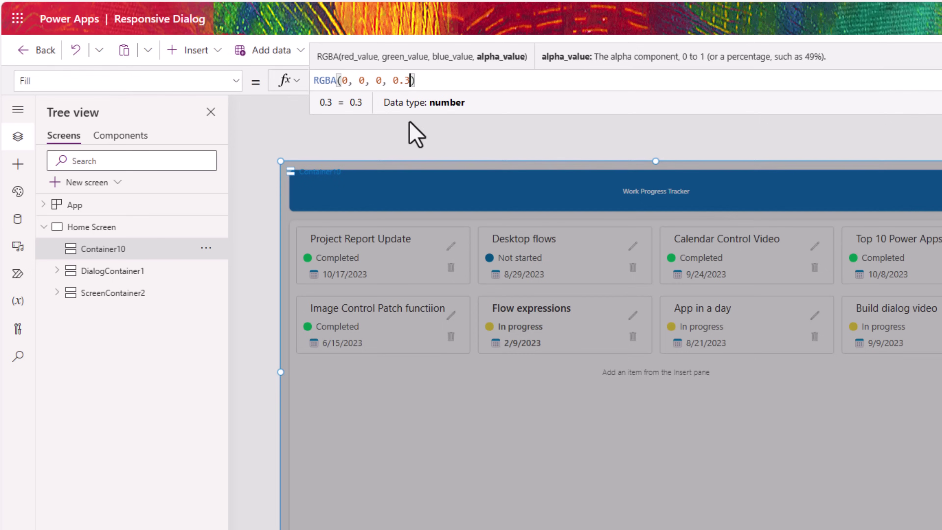
Rename the full-screen overlay container as FormDialogContainer.
{"action": "double_click", "coordinate": [126, 249]}
{"action": "type", "text": "FormDialogContainer"}
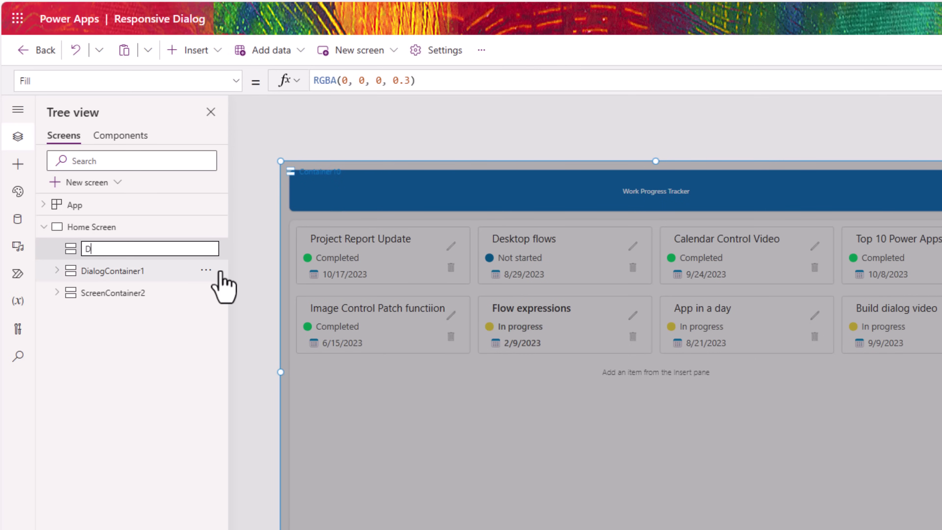
{"action": "key", "text": "Return"}
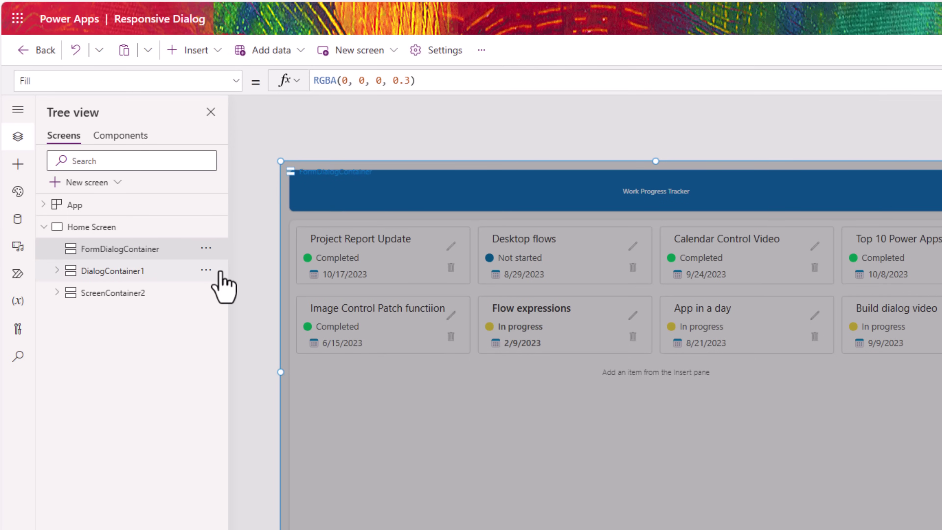
Set the OnSelect formula of Gallery1's edit icon, NextArrow2_2, to Set(varFormDialog,true).
{"action": "left_click", "coordinate": [57, 293]}
{"action": "left_click", "coordinate": [136, 380]}
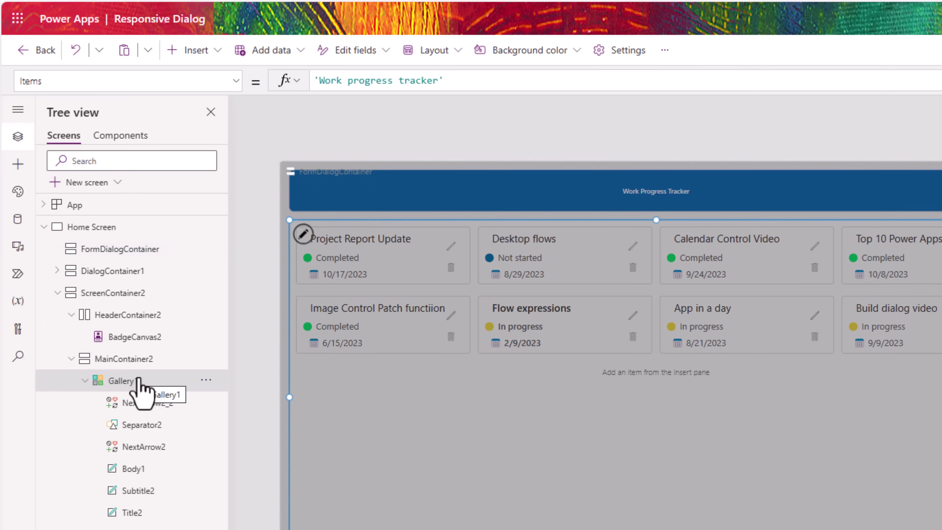
{"action": "left_click", "coordinate": [140, 408]}
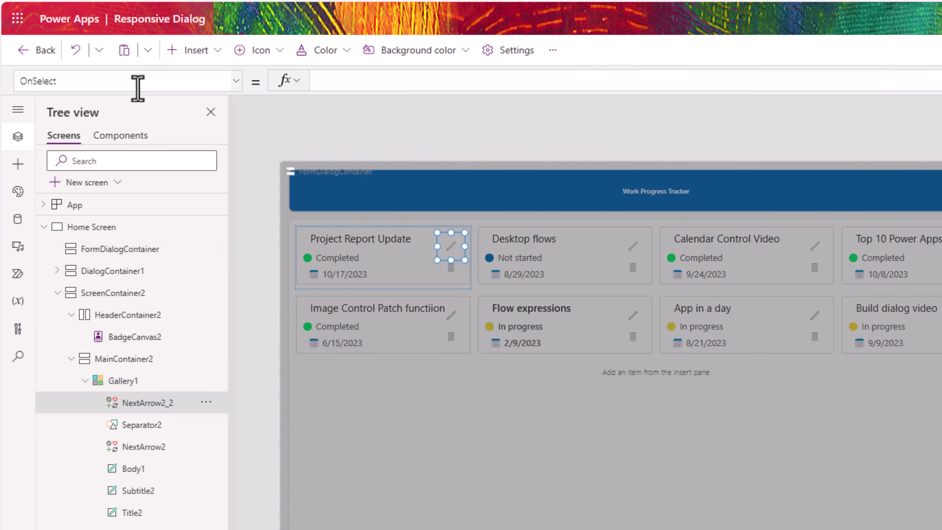
{"action": "left_click", "coordinate": [327, 84]}
{"action": "type", "text": "Set(varFormDialog"}
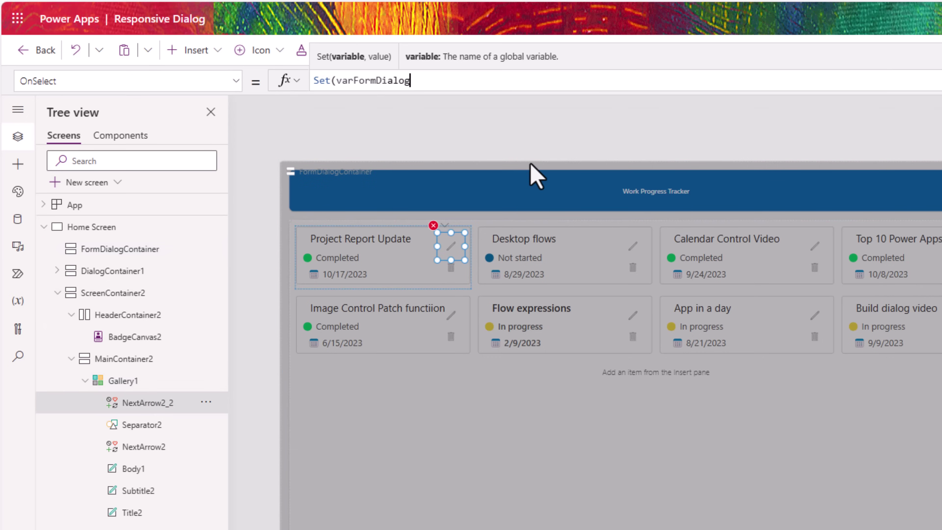
{"action": "type", "text": ",true)"}
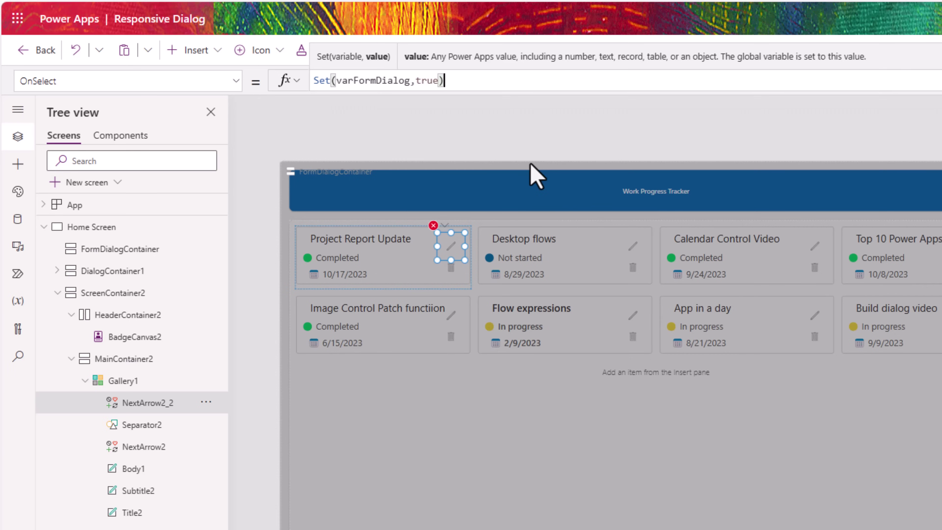
Set FormDialogContainer's Visible property to the copied varFormDialog variable and test it with the Desktop flows card's edit icon.
{"action": "double_click", "coordinate": [384, 82]}
{"action": "key", "text": "ctrl+c"}
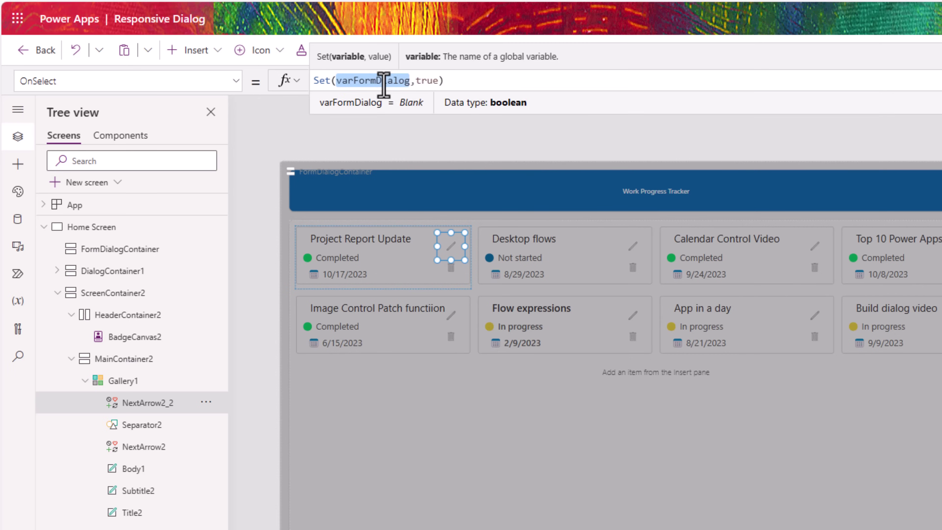
{"action": "left_click", "coordinate": [122, 248]}
{"action": "left_click", "coordinate": [118, 82]}
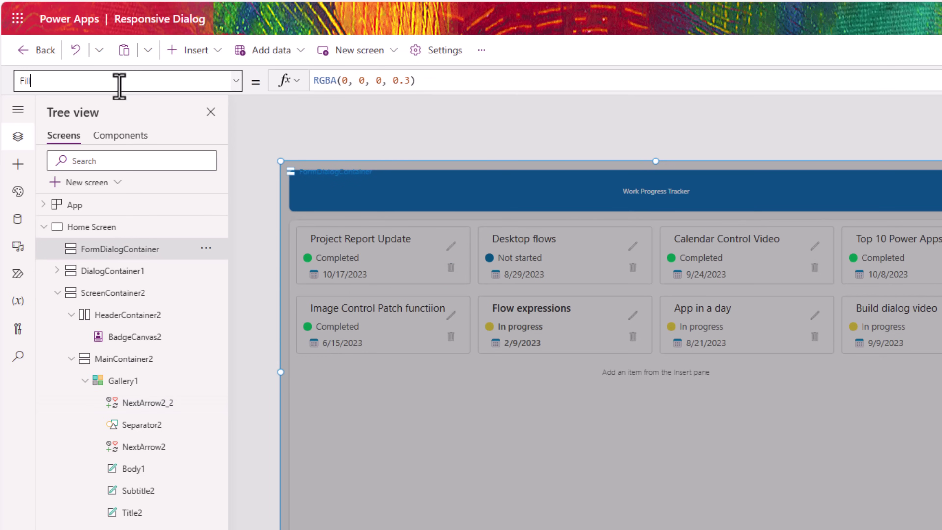
{"action": "key", "text": "Return"}
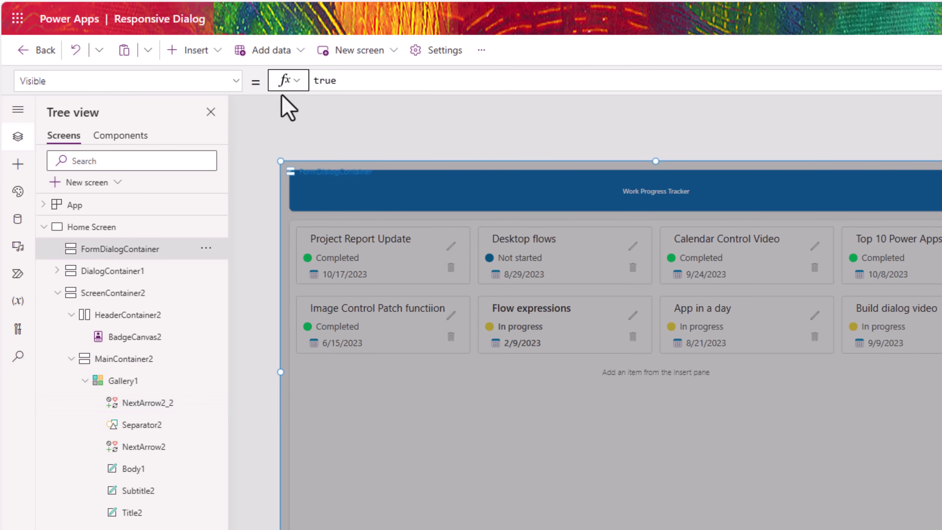
{"action": "double_click", "coordinate": [349, 80]}
{"action": "key", "text": "ctrl+v"}
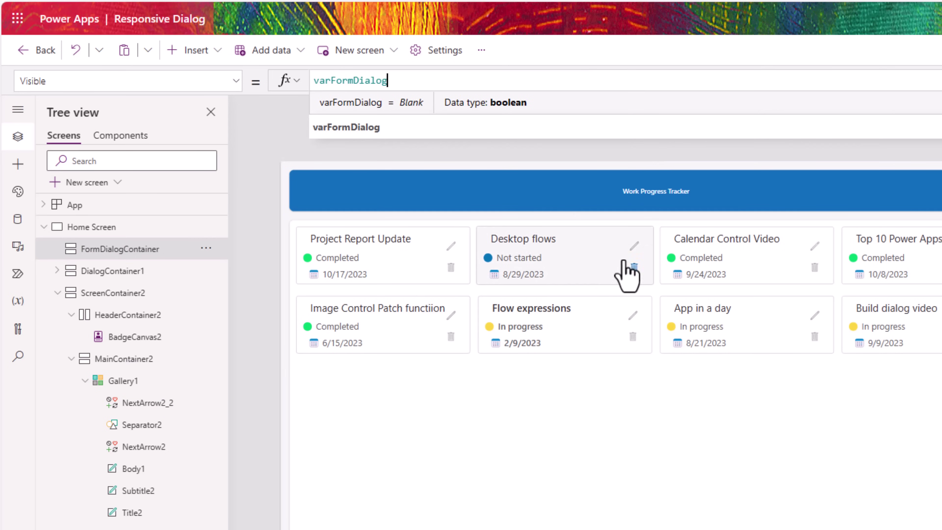
{"action": "left_click", "coordinate": [633, 246], "text": "alt"}
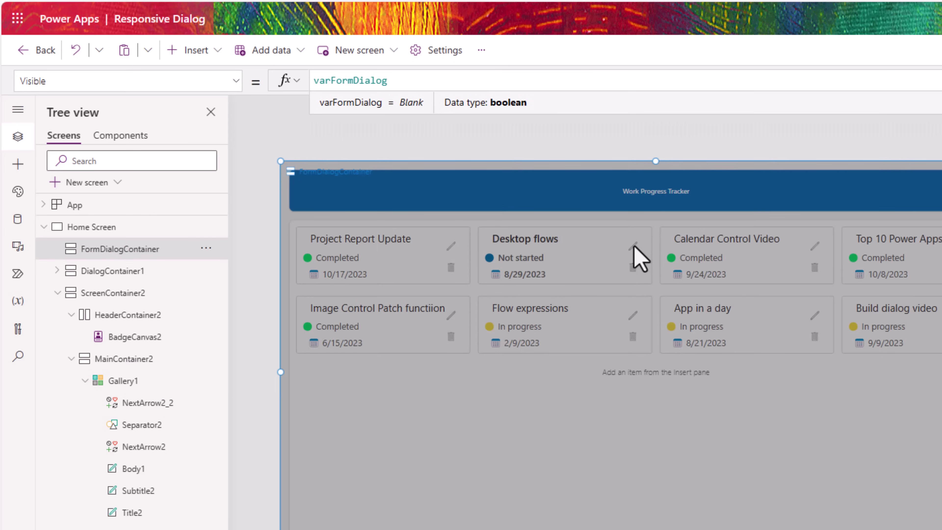
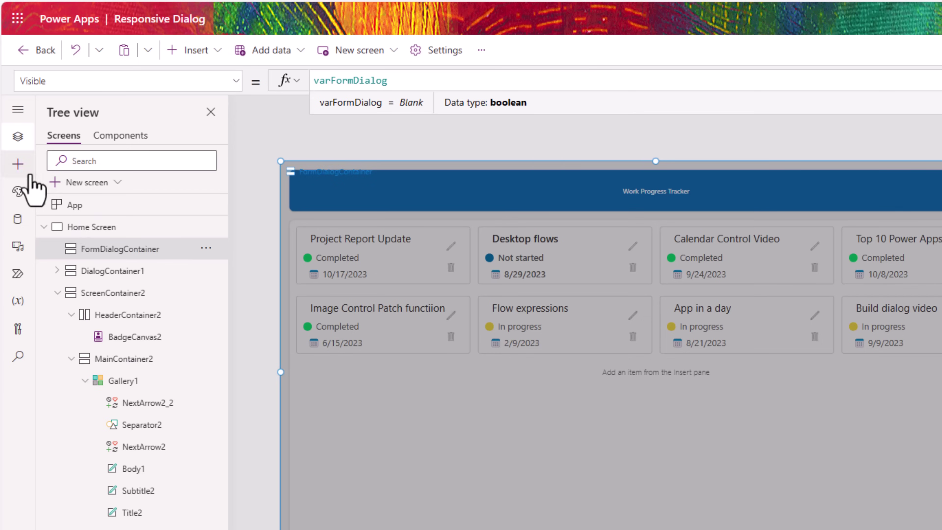
Insert a vertical container inside FormDialogContainer.
{"action": "left_click", "coordinate": [19, 164]}
{"action": "type", "text": "container"}
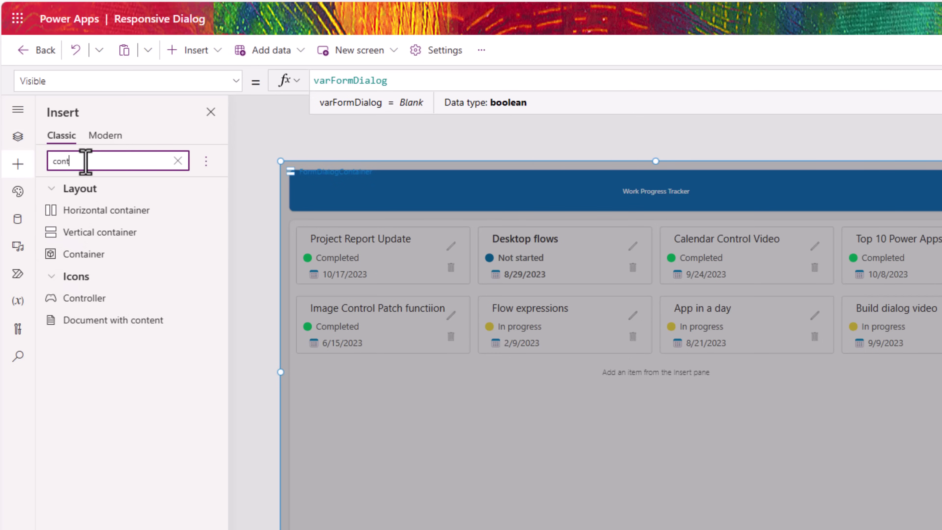
{"action": "left_click", "coordinate": [108, 236]}
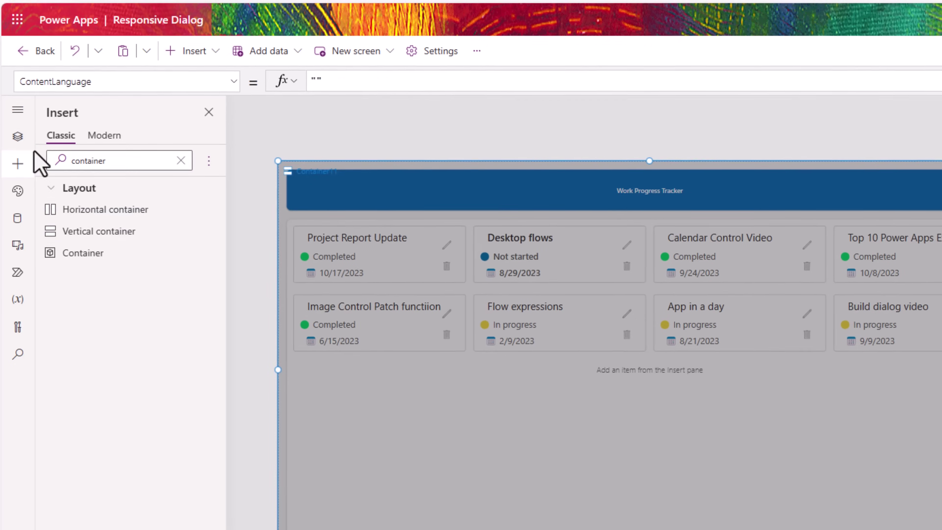
{"action": "left_click", "coordinate": [18, 136]}
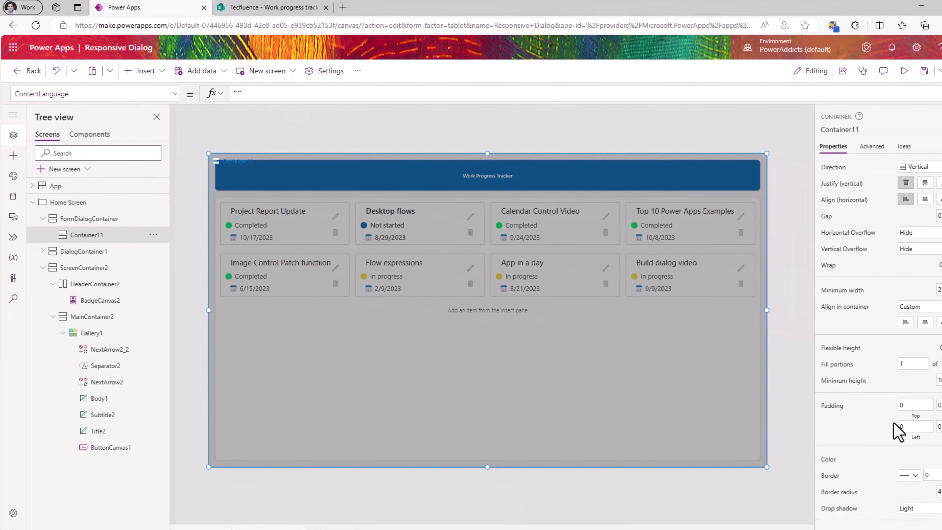
Fill the inner container with white and turn off its flexible height.
{"action": "left_click", "coordinate": [923, 447]}
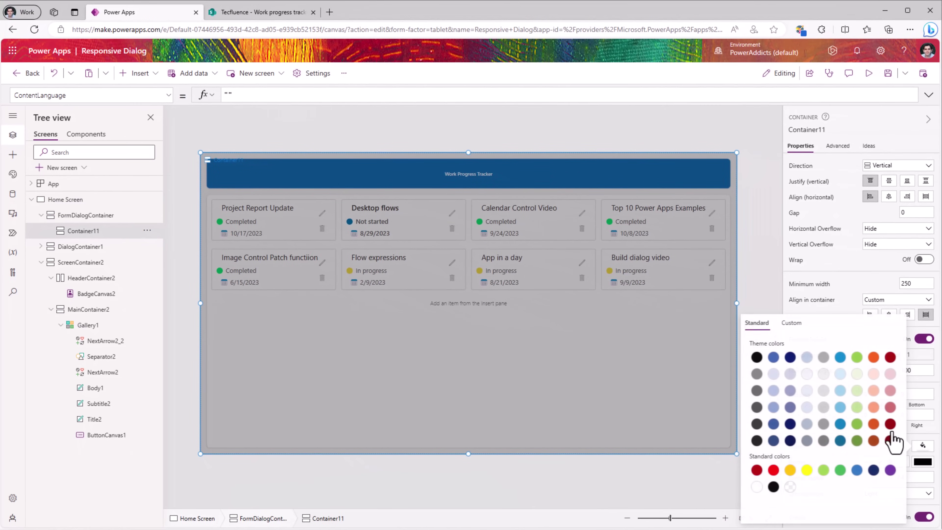
{"action": "left_click", "coordinate": [757, 487]}
{"action": "left_click", "coordinate": [818, 313]}
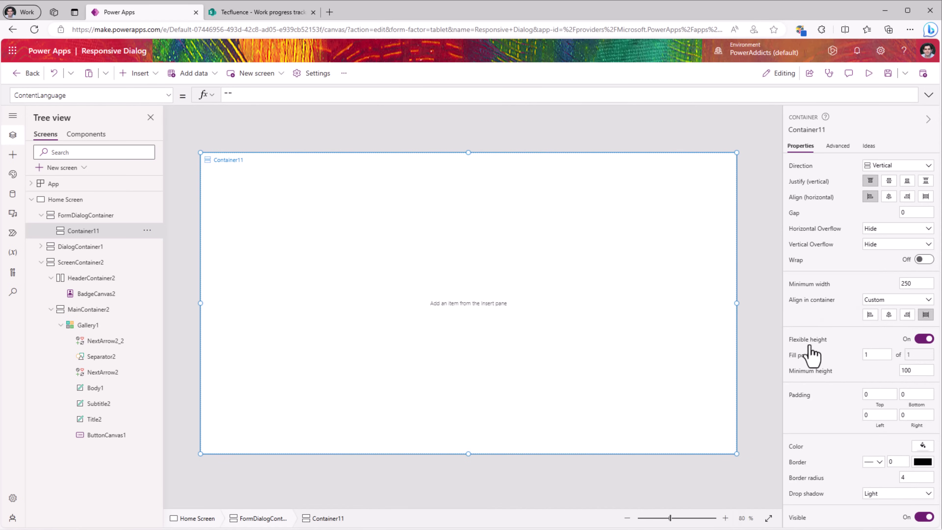
{"action": "left_click", "coordinate": [922, 339]}
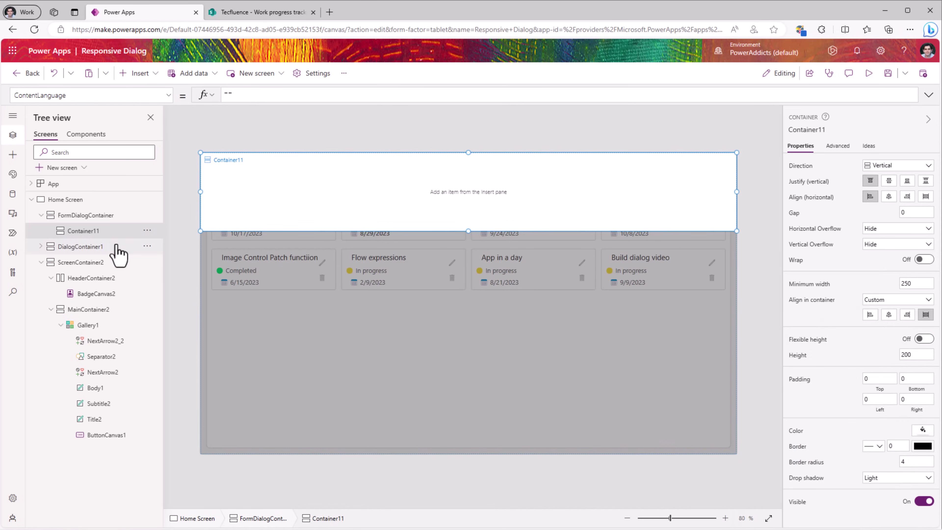
Centre FormDialogContainer's contents both vertically and horizontally.
{"action": "left_click", "coordinate": [93, 217]}
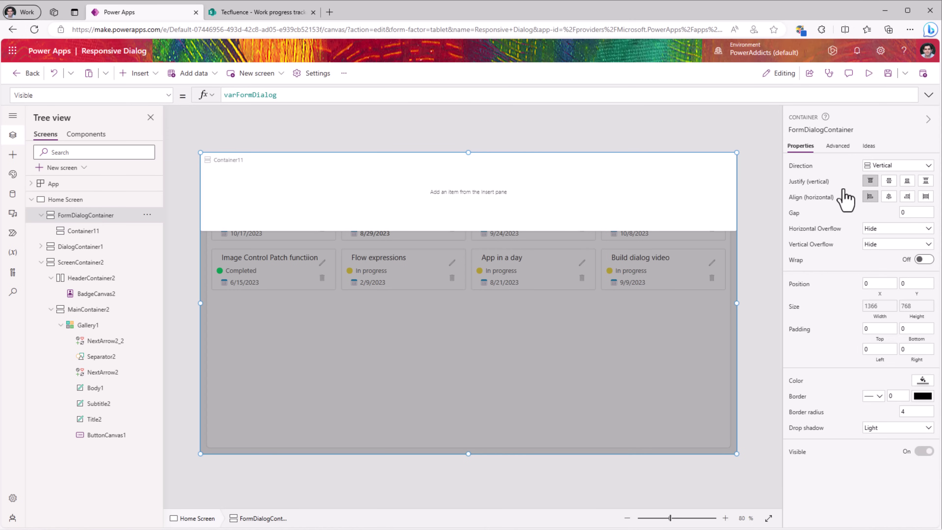
{"action": "left_click", "coordinate": [889, 182]}
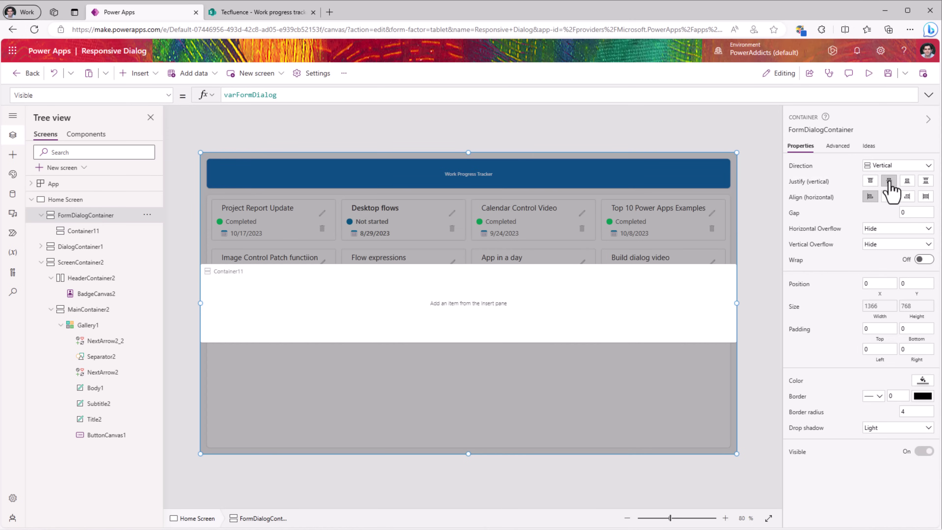
{"action": "left_click", "coordinate": [889, 198]}
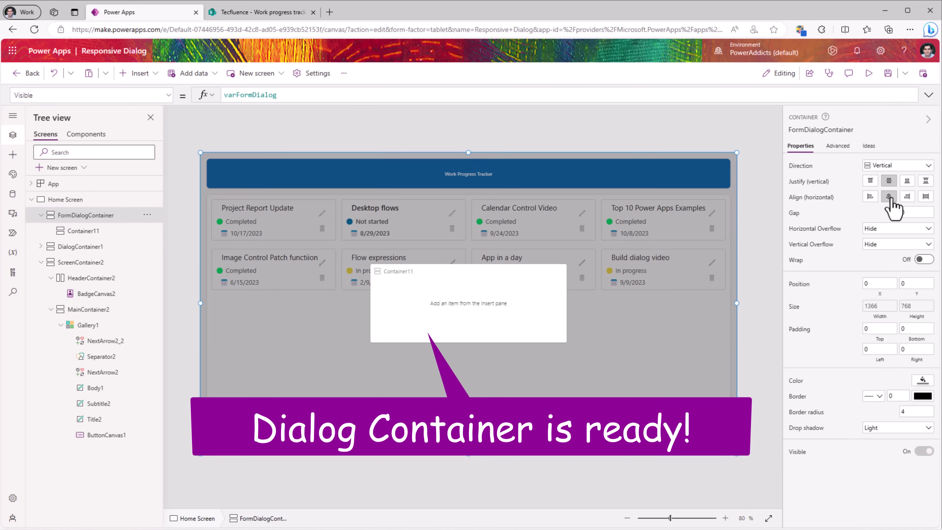
Insert a classic Cancel icon inside Container11 of the form dialog.
{"action": "left_click", "coordinate": [93, 232]}
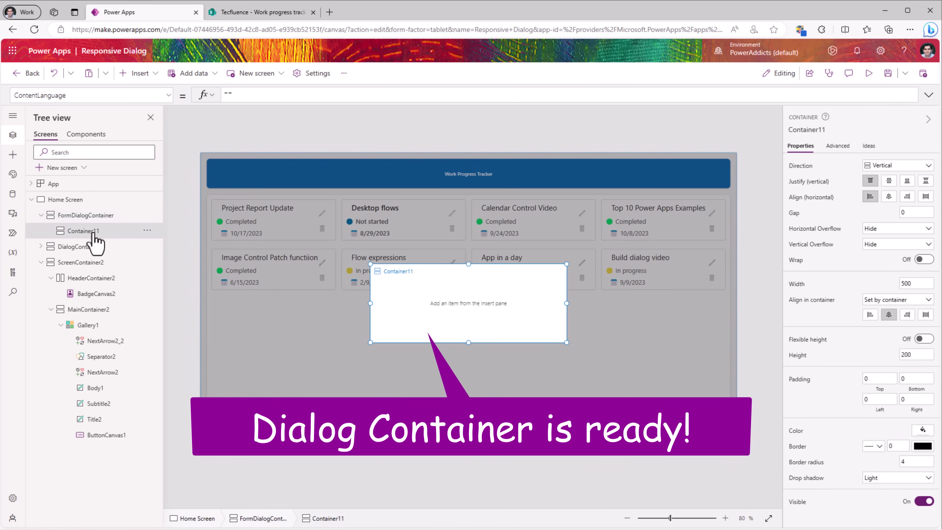
{"action": "left_click", "coordinate": [13, 154]}
{"action": "left_click", "coordinate": [44, 152]}
{"action": "type", "text": "cancel"}
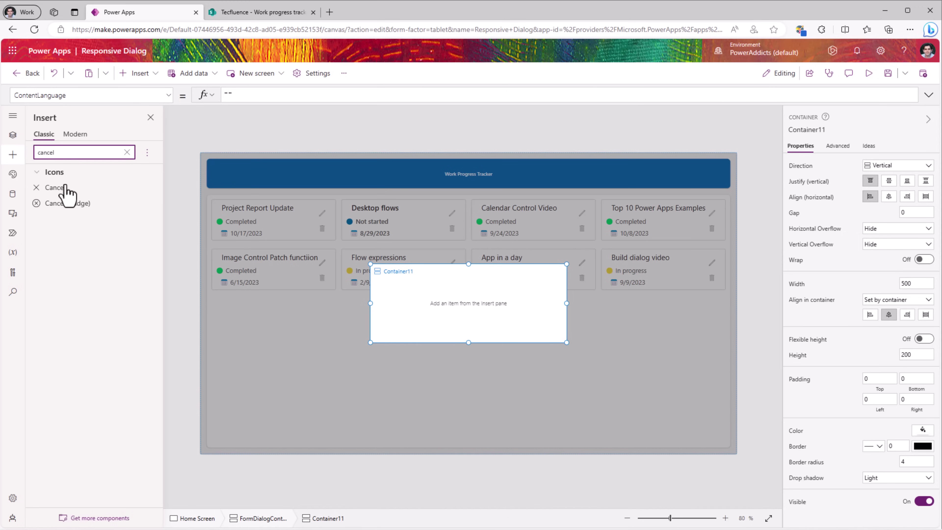
{"action": "left_click", "coordinate": [61, 189]}
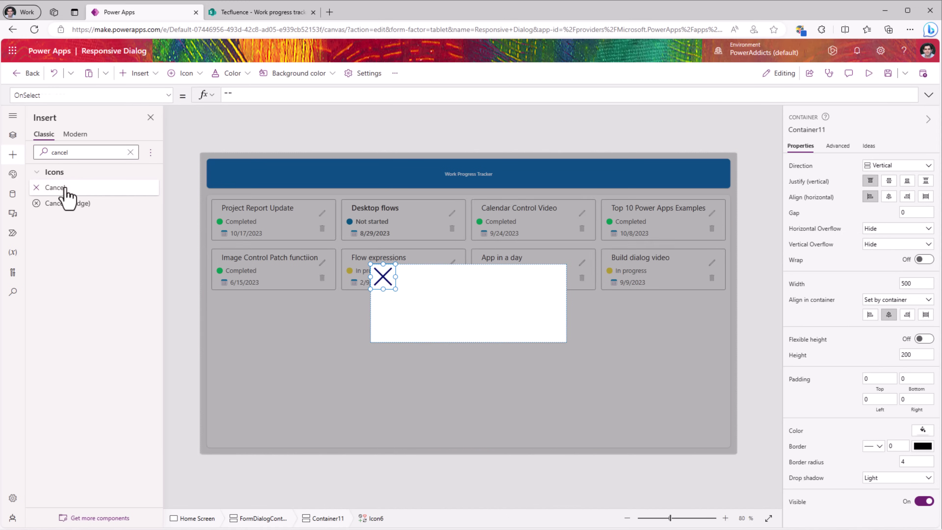
Align the Cancel icon to the right end of its container and set its width to 30.
{"action": "left_click", "coordinate": [13, 135]}
{"action": "left_click", "coordinate": [908, 252]}
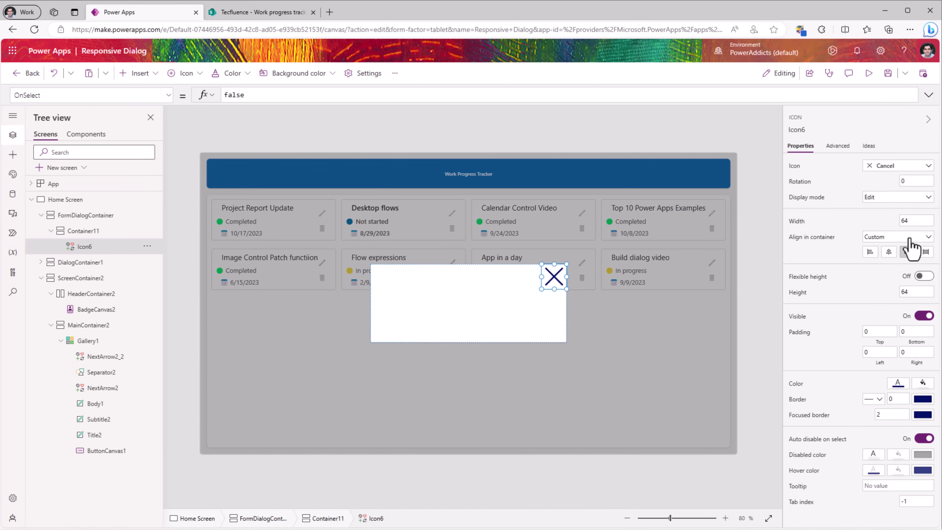
{"action": "left_click", "coordinate": [907, 220]}
{"action": "type", "text": "30"}
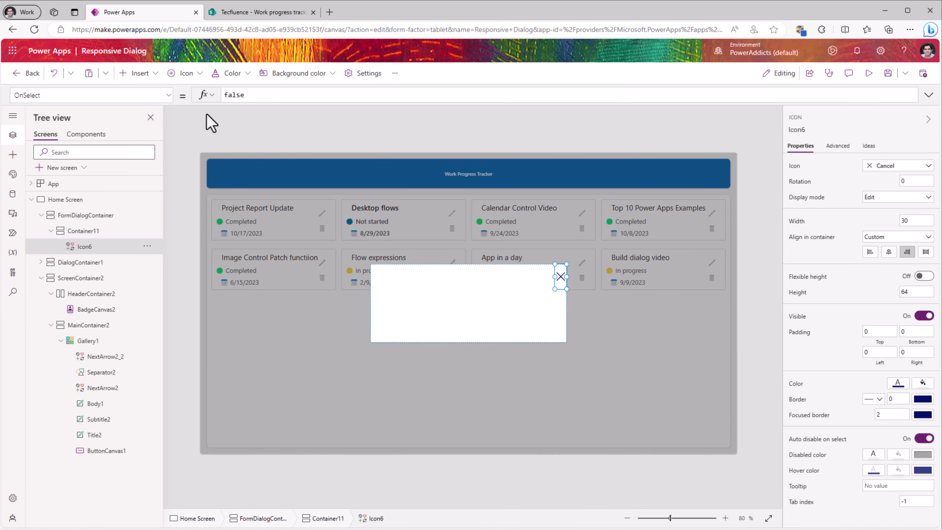
Set the Cancel icon's OnSelect formula to Set(varFormDialog,false).
{"action": "double_click", "coordinate": [240, 95]}
{"action": "type", "text": "Set"}
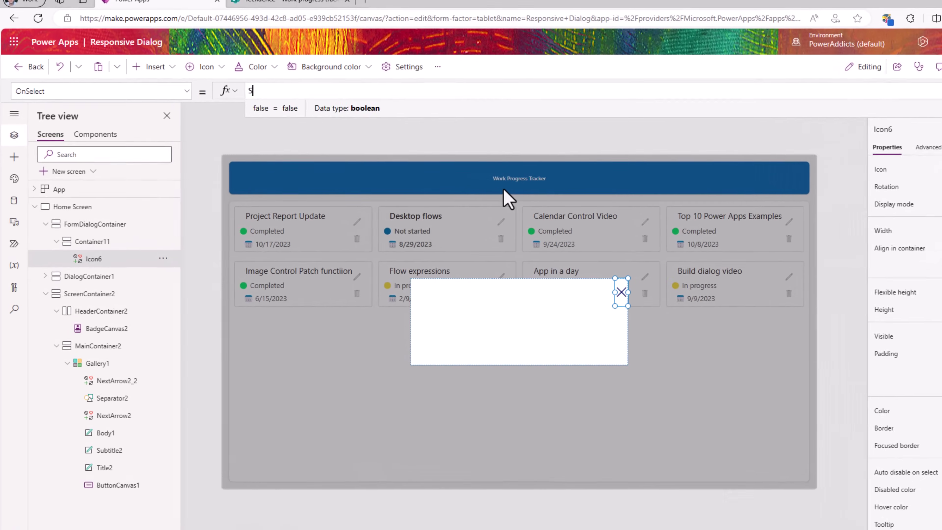
{"action": "type", "text": "(varFormDialog,"}
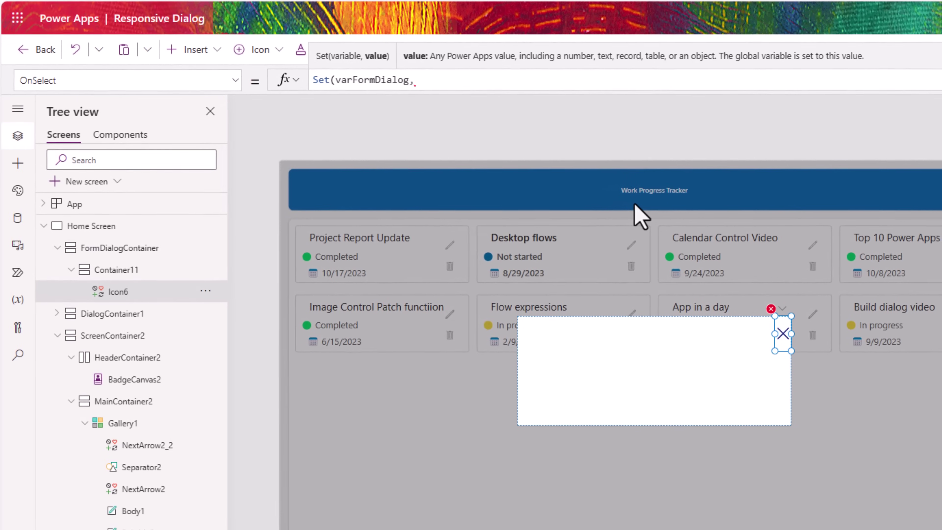
{"action": "type", "text": "false)"}
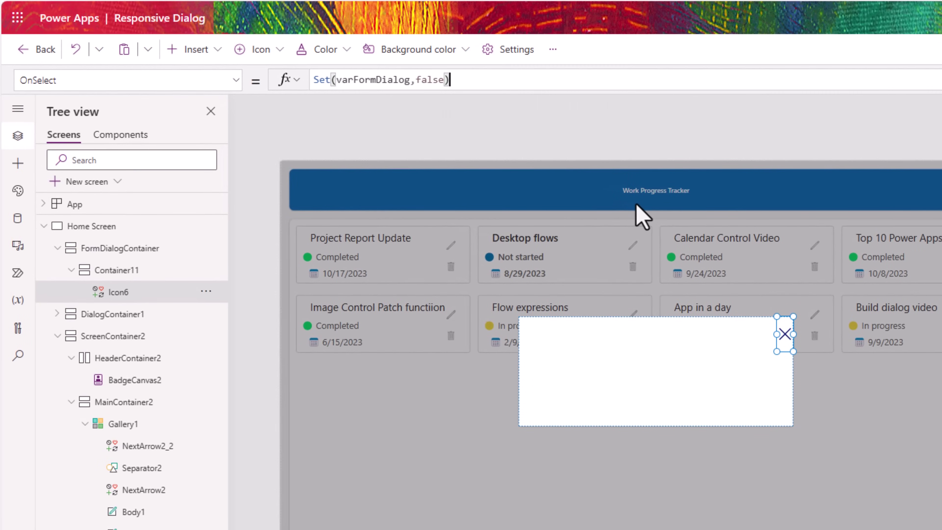
Test closing the form dialog with the Cancel icon and reopening it from the Flow expressions and App in a day cards' edit icons.
{"action": "left_click", "coordinate": [785, 335], "text": "alt"}
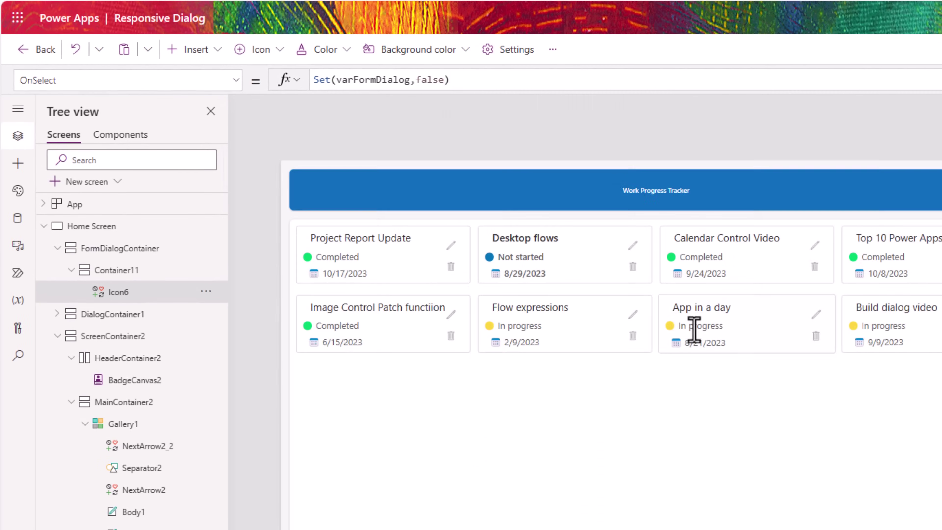
{"action": "left_click", "coordinate": [634, 316], "text": "alt"}
{"action": "left_click", "coordinate": [785, 334], "text": "alt"}
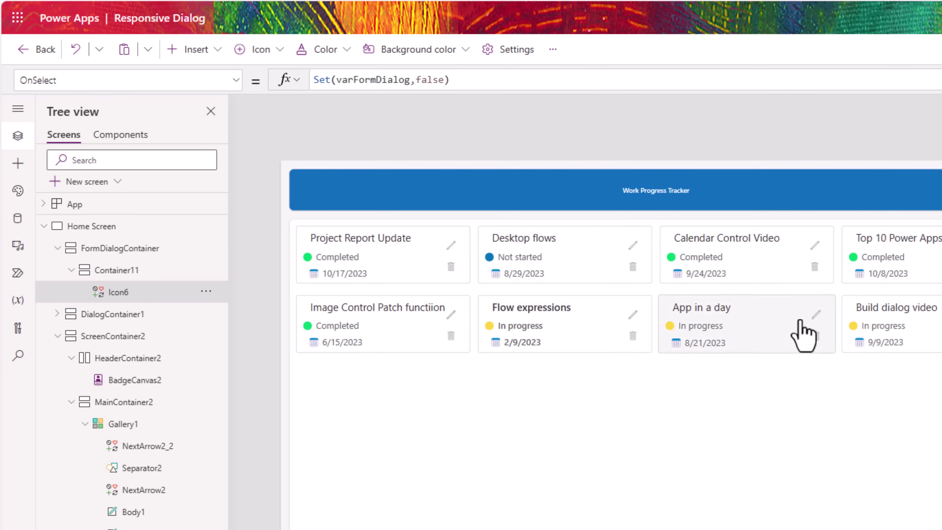
{"action": "left_click", "coordinate": [815, 314], "text": "alt"}
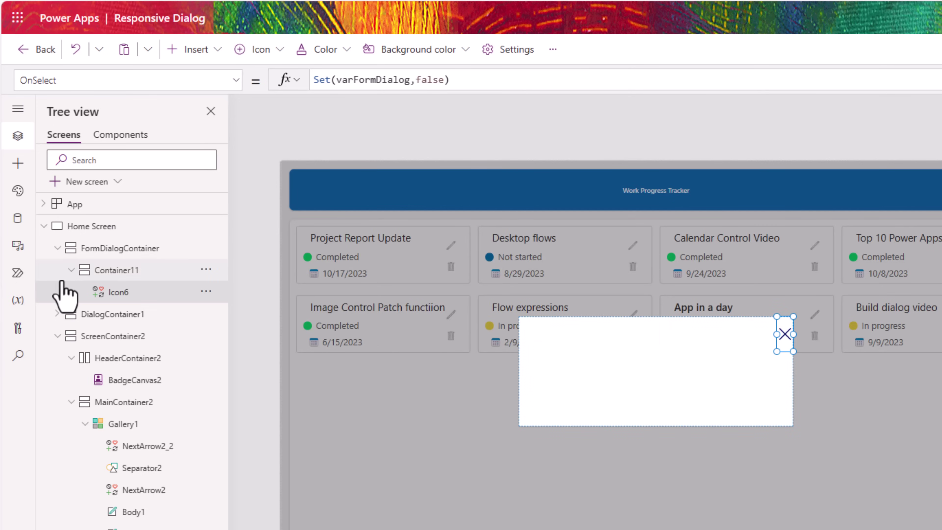
Insert an Edit form inside Container11, below the Cancel icon.
{"action": "left_click", "coordinate": [97, 270]}
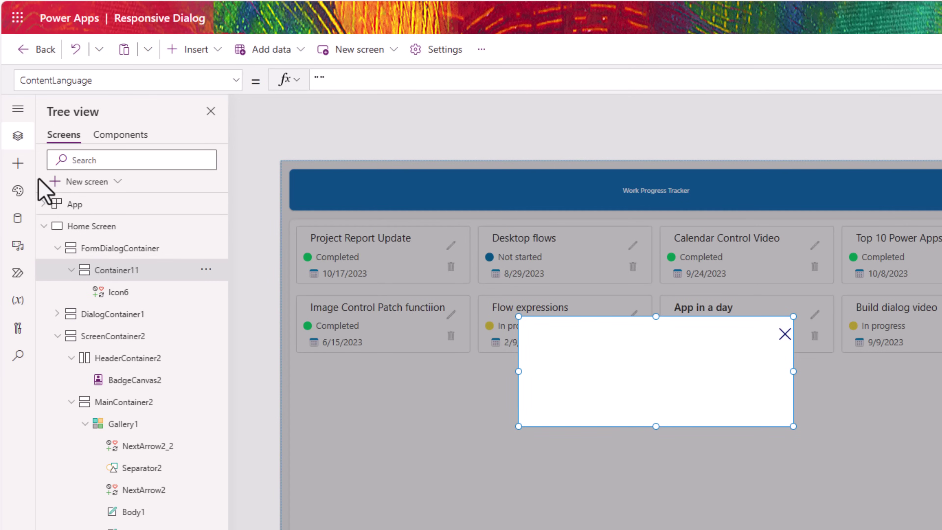
{"action": "left_click", "coordinate": [18, 164]}
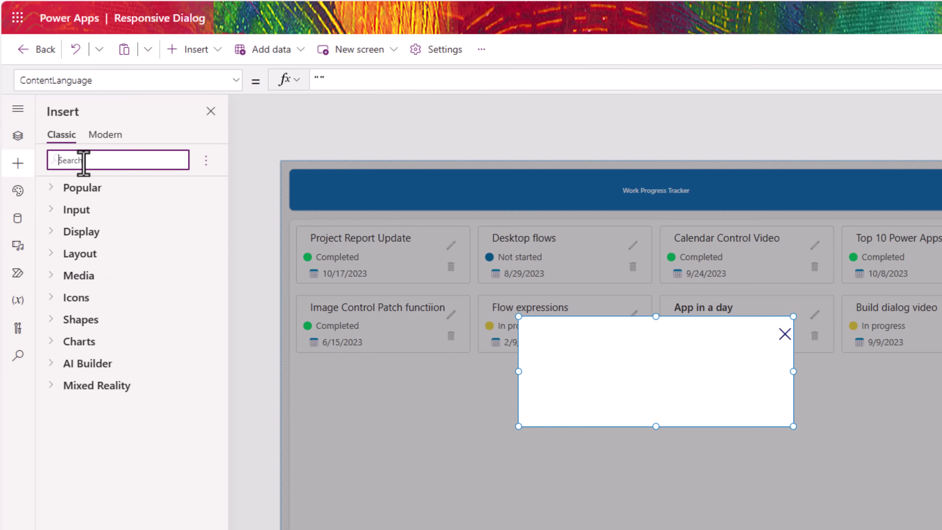
{"action": "type", "text": "edit"}
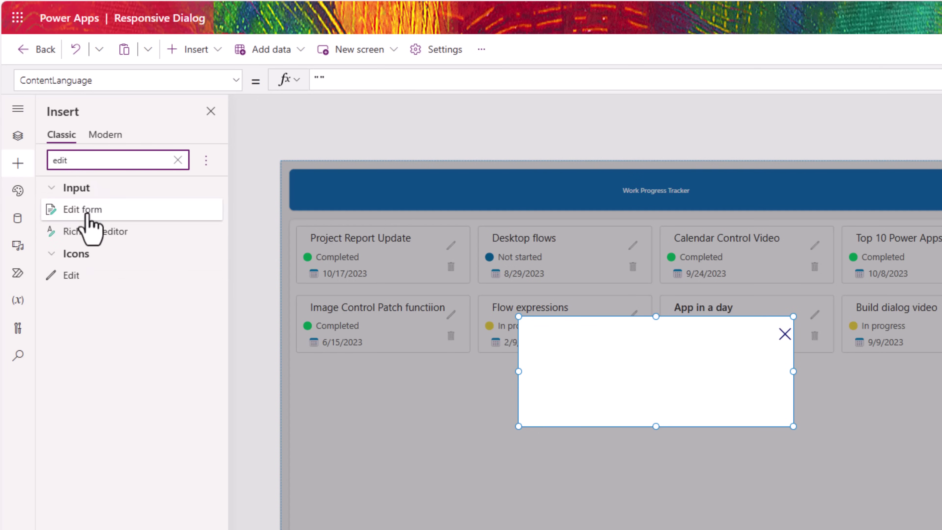
{"action": "left_click", "coordinate": [88, 218]}
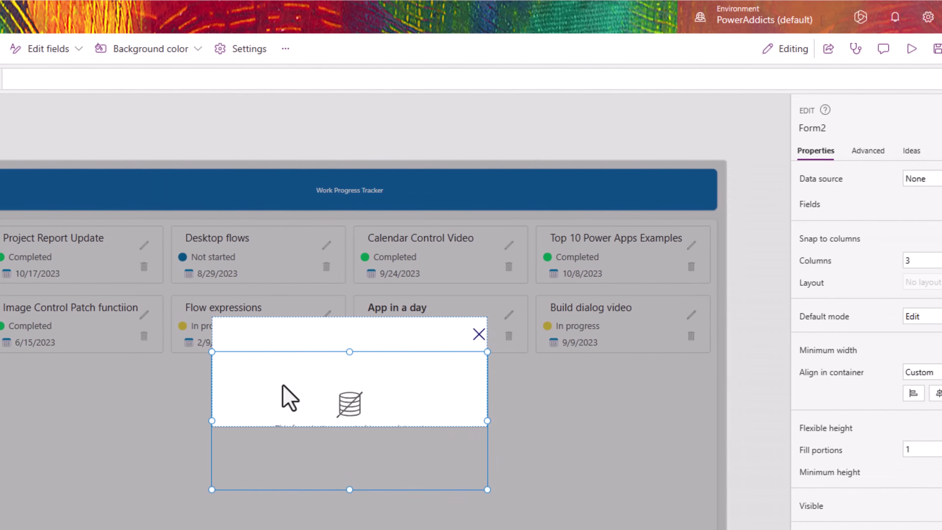
Connect the form to the Work progress tracker data source and lay its fields out in 1 column.
{"action": "left_click", "coordinate": [864, 179]}
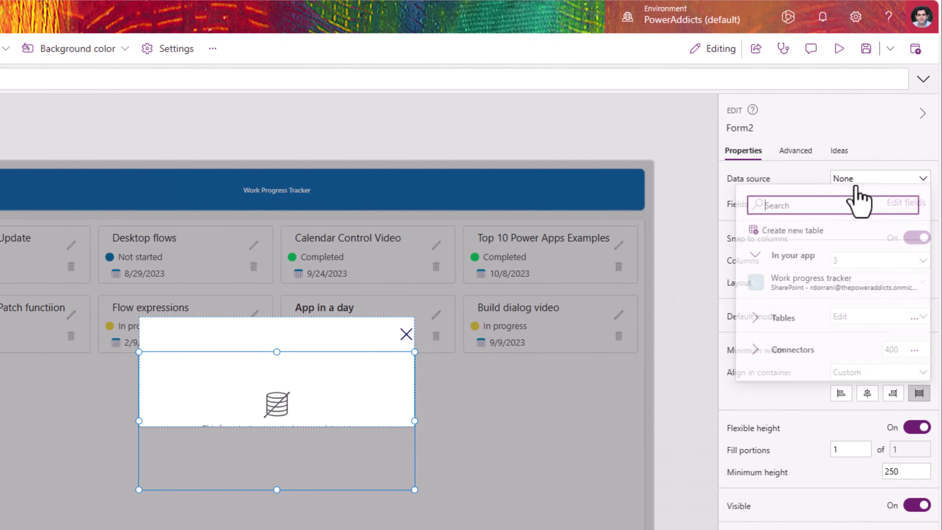
{"action": "left_click", "coordinate": [804, 286]}
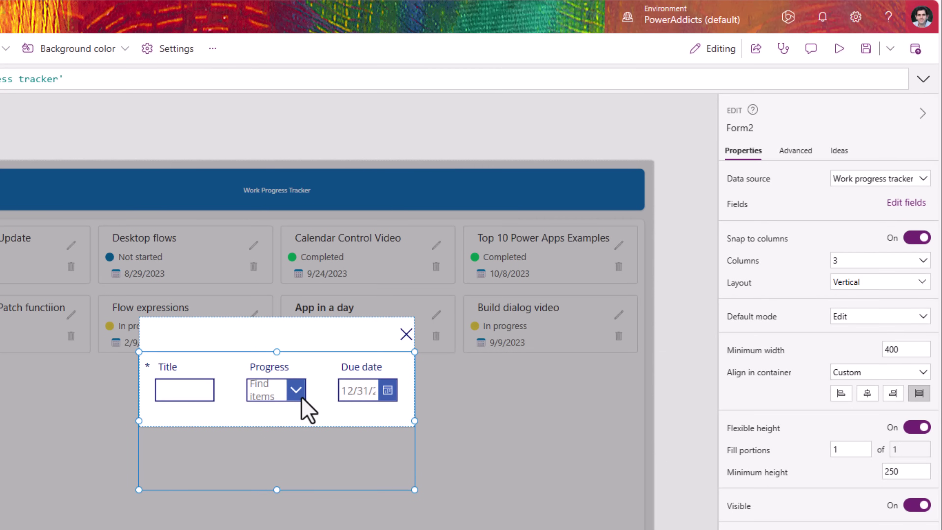
{"action": "left_click", "coordinate": [855, 261]}
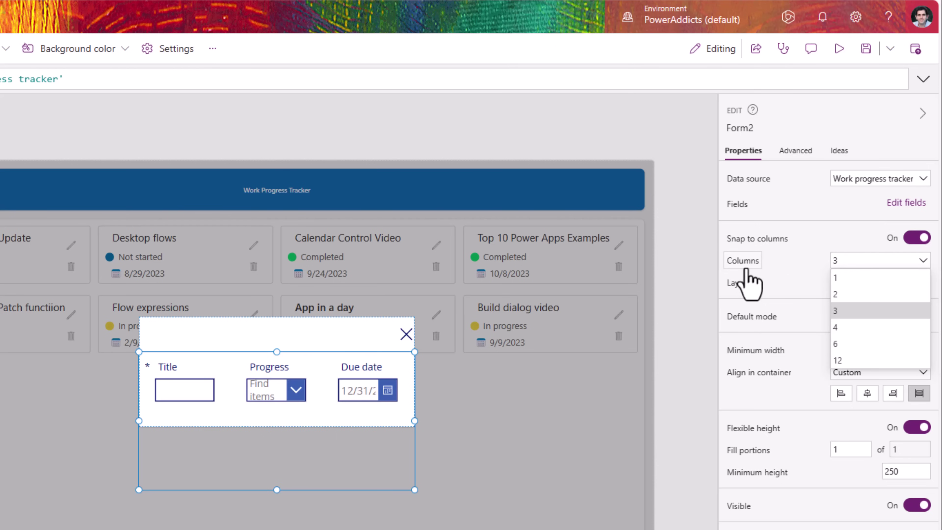
{"action": "left_click", "coordinate": [846, 279]}
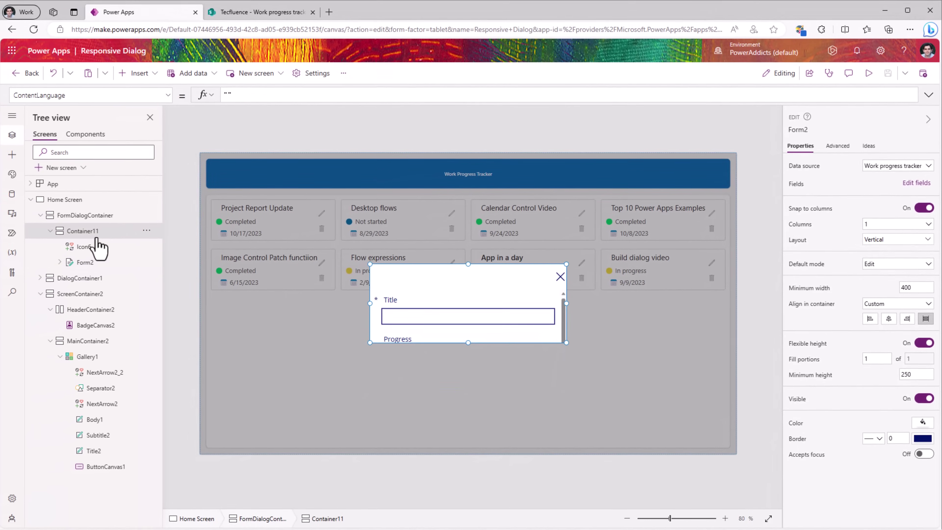
Set Container11's height to 500, and select the form inside it.
{"action": "left_click", "coordinate": [83, 238]}
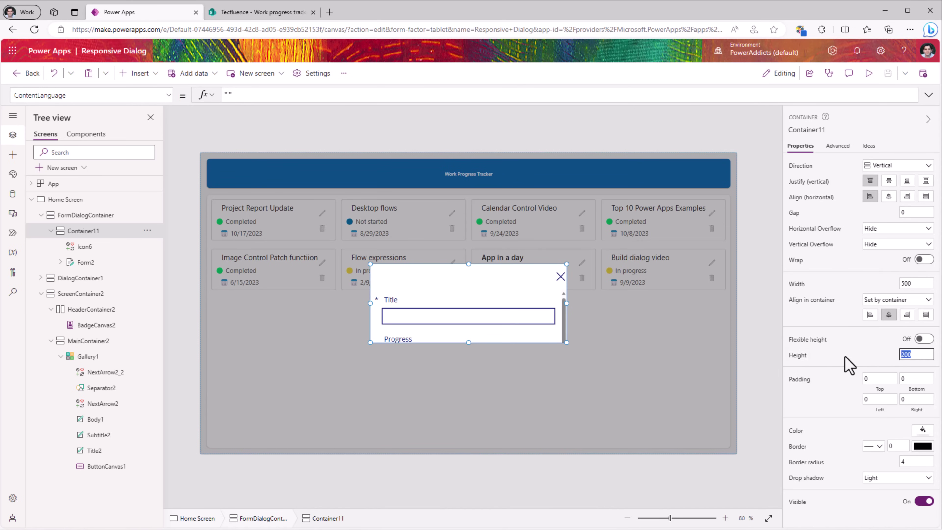
{"action": "key", "text": "Return"}
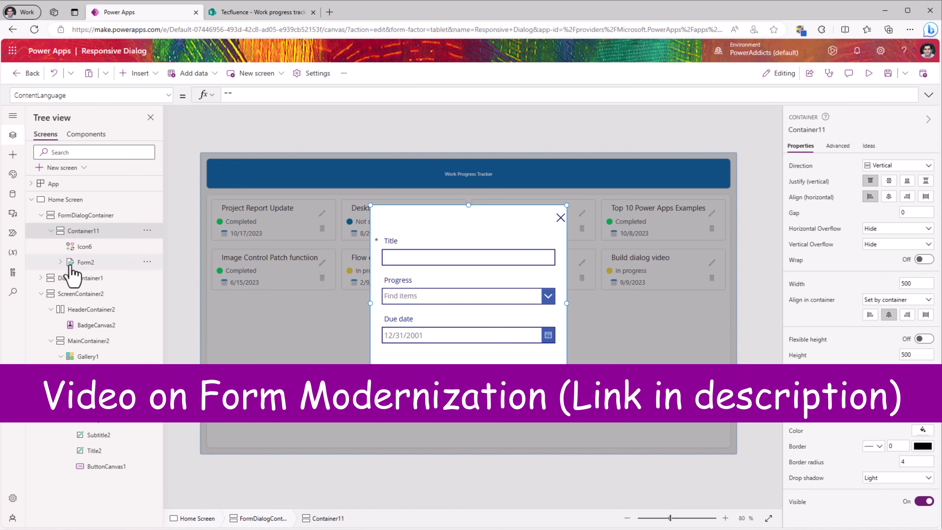
{"action": "left_click", "coordinate": [79, 262]}
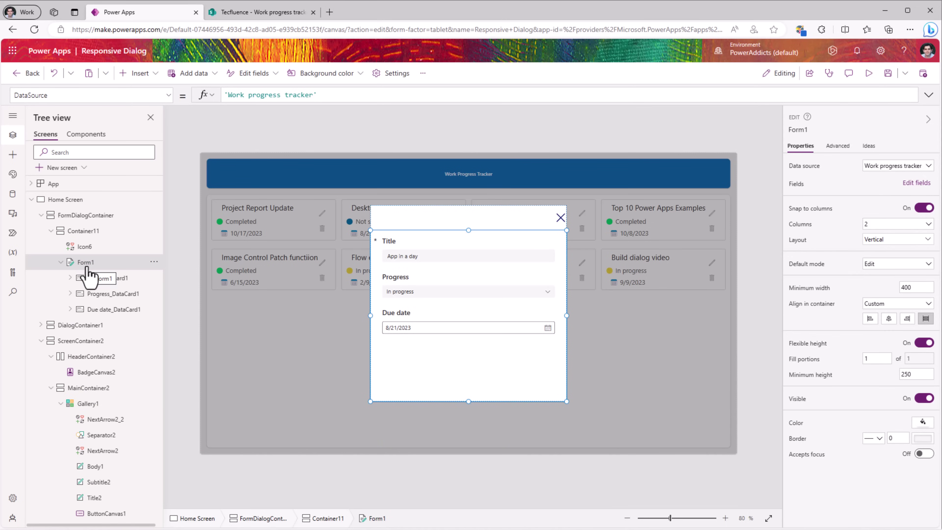
Insert a horizontal container inside Container11, below the form.
{"action": "left_click", "coordinate": [76, 232]}
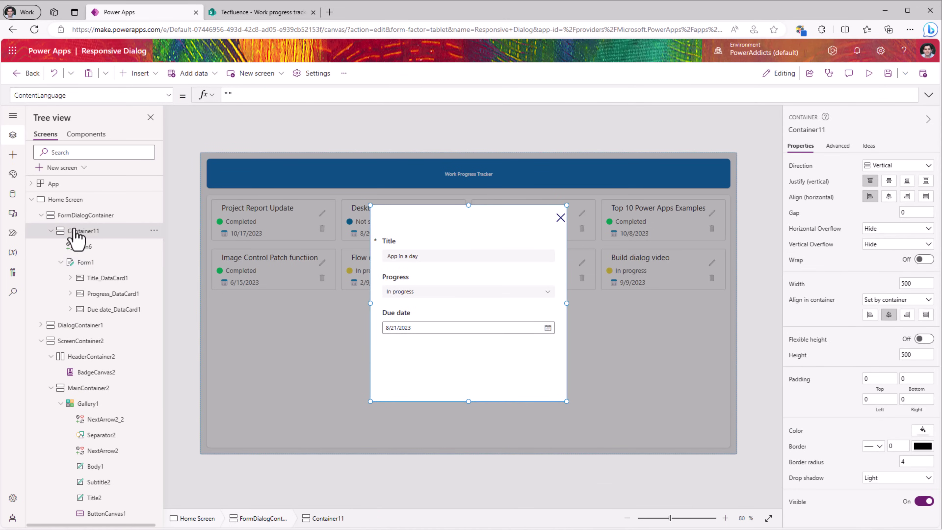
{"action": "left_click", "coordinate": [14, 155]}
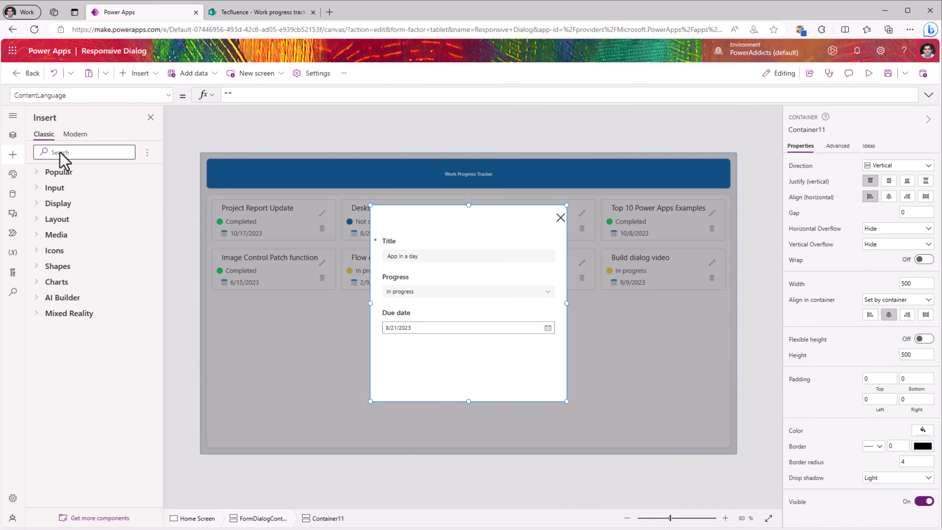
{"action": "left_click", "coordinate": [59, 152]}
{"action": "type", "text": "CONTAIN"}
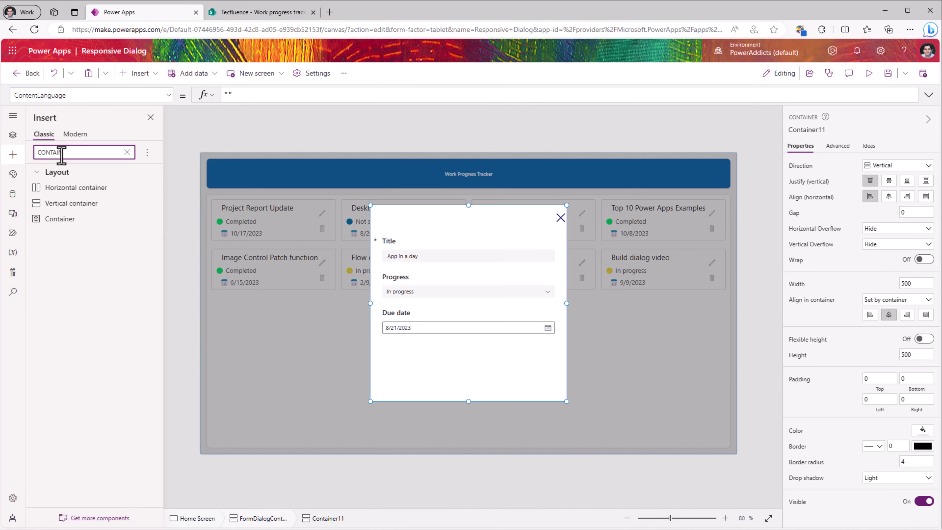
{"action": "left_click", "coordinate": [67, 190]}
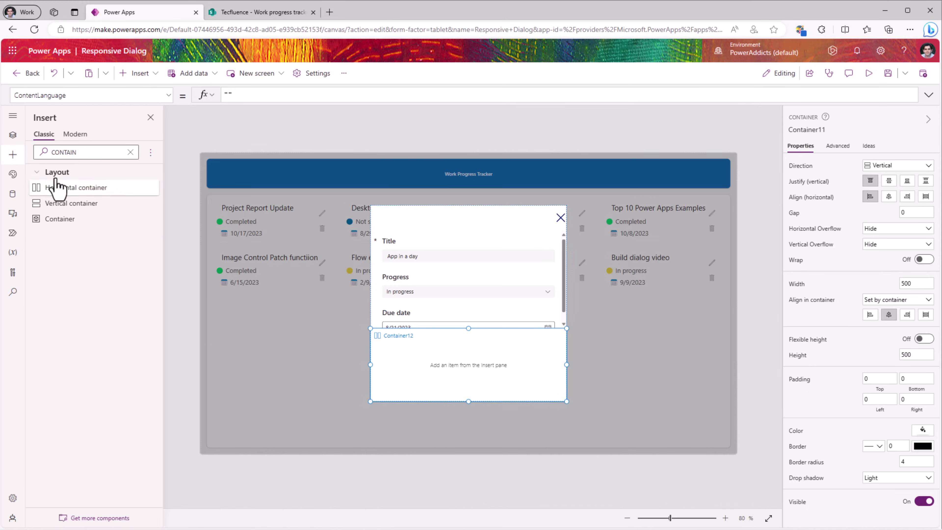
Turn off the horizontal container's flexible height and set its height to 80.
{"action": "left_click", "coordinate": [13, 134]}
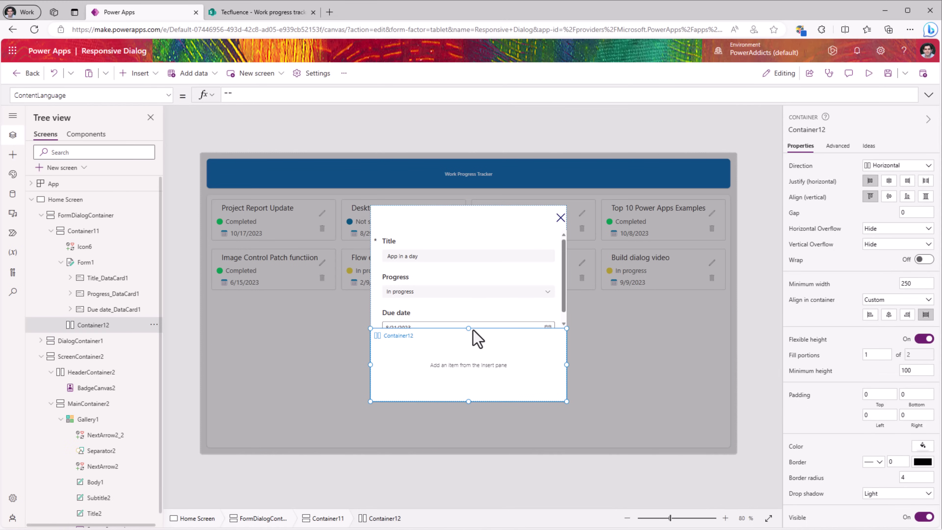
{"action": "left_click", "coordinate": [924, 340]}
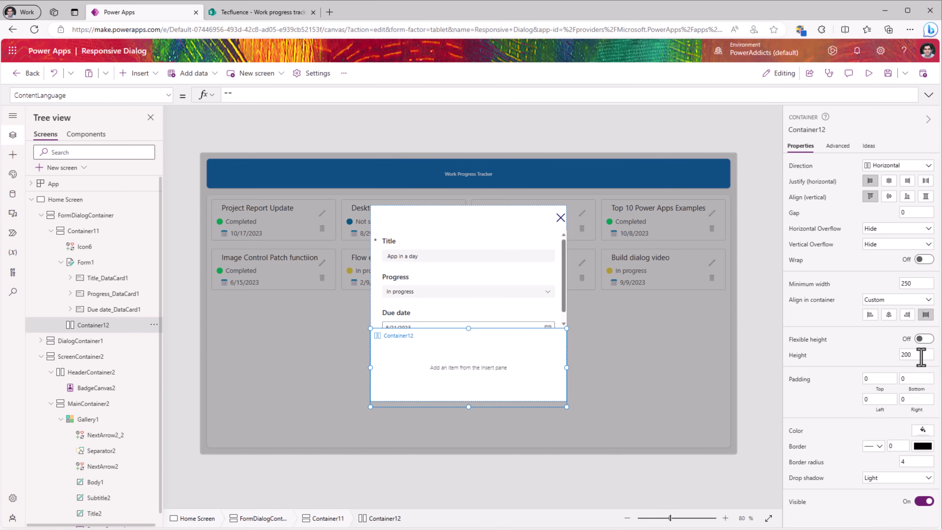
{"action": "left_click", "coordinate": [918, 355]}
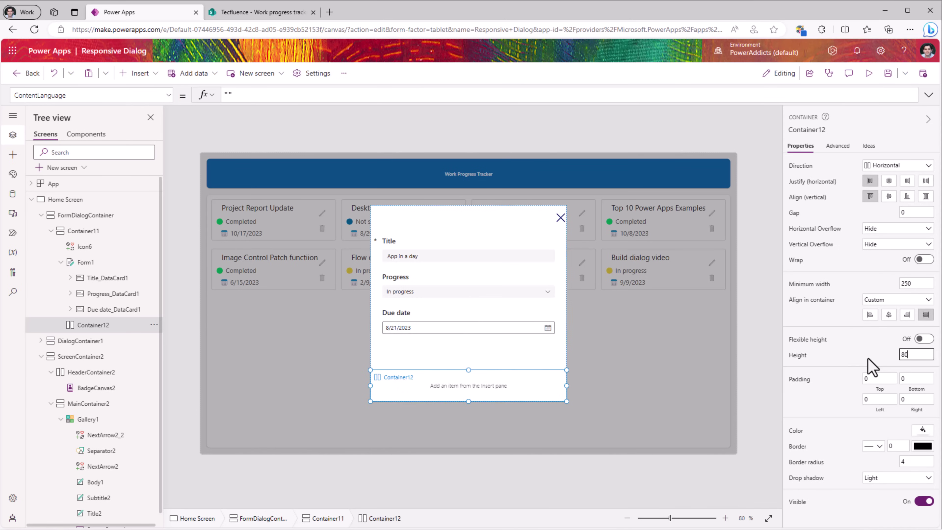
Insert two modern buttons into the horizontal container below the form.
{"action": "left_click", "coordinate": [12, 154]}
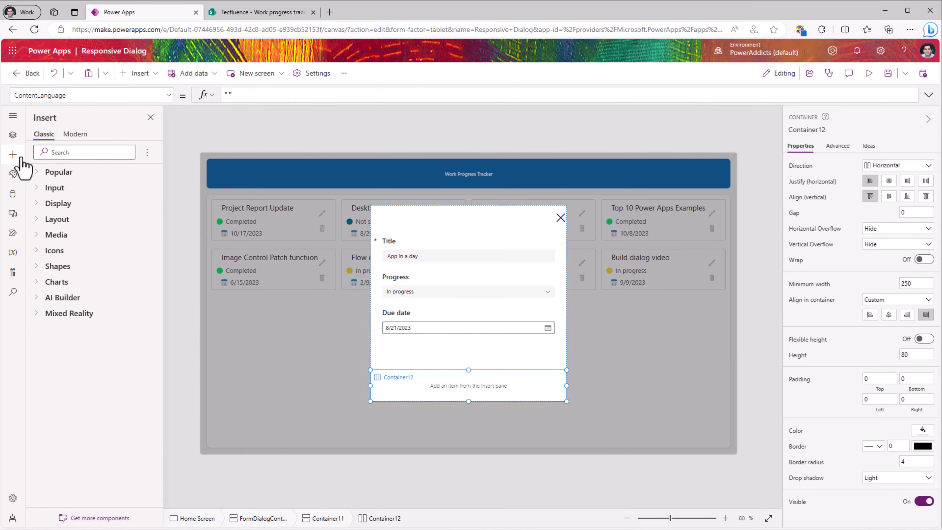
{"action": "left_click", "coordinate": [75, 134]}
{"action": "left_click", "coordinate": [55, 203]}
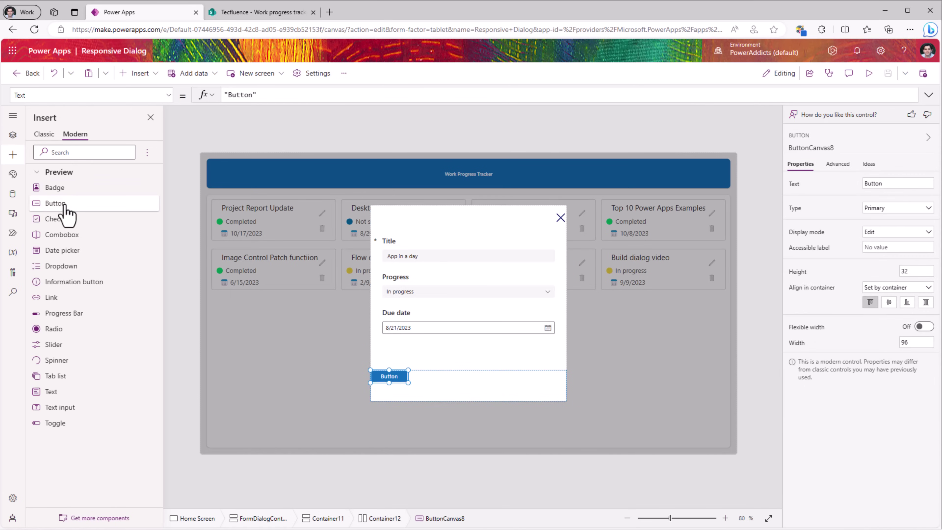
{"action": "left_click", "coordinate": [55, 203]}
Centre Container12's buttons horizontally and set the gap between them to 20.
{"action": "left_click", "coordinate": [12, 135]}
{"action": "left_click", "coordinate": [103, 329]}
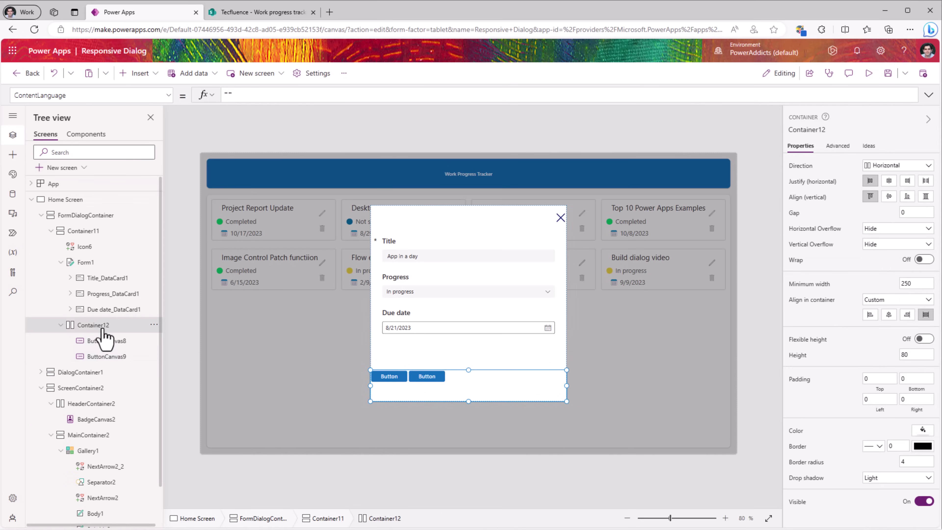
{"action": "left_click", "coordinate": [889, 181]}
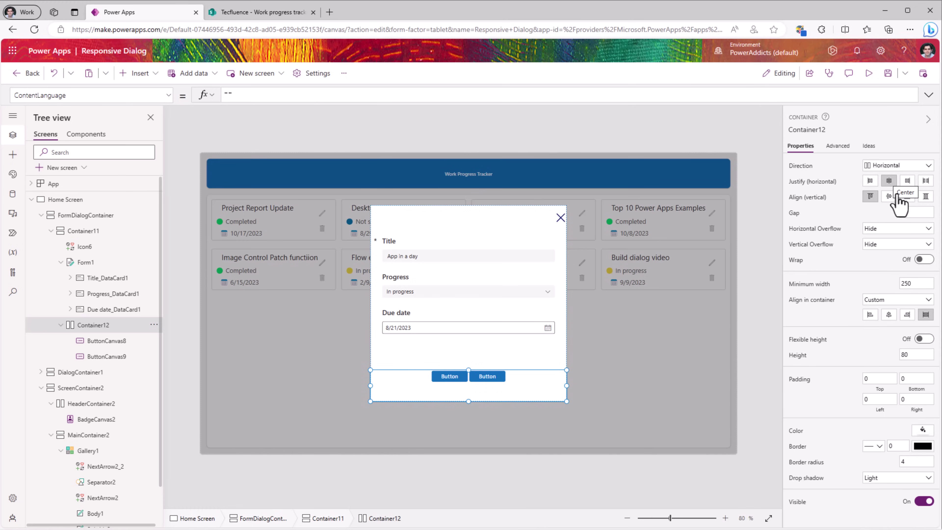
{"action": "left_click_drag", "start_coordinate": [911, 213], "coordinate": [861, 213]}
{"action": "type", "text": "20"}
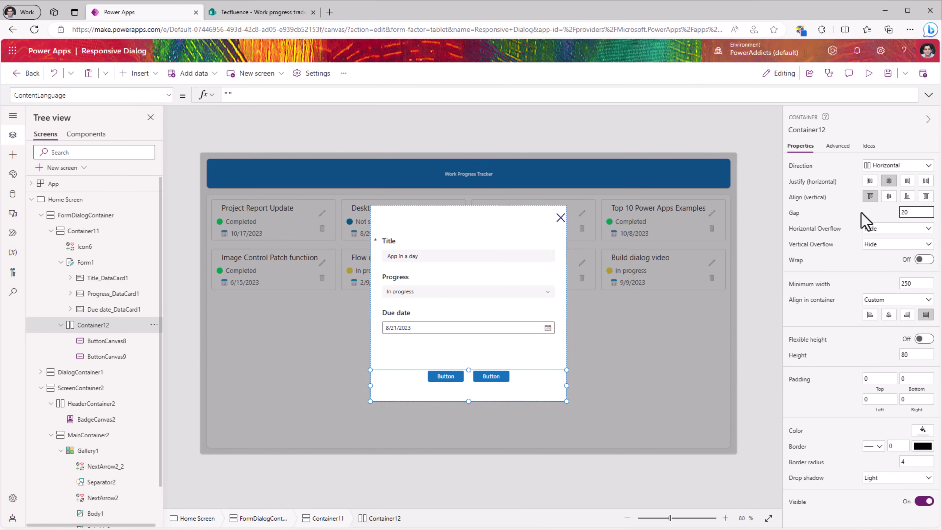
Label the first button in Container12 "Cancel" and set its type to Secondary.
{"action": "left_click", "coordinate": [445, 377]}
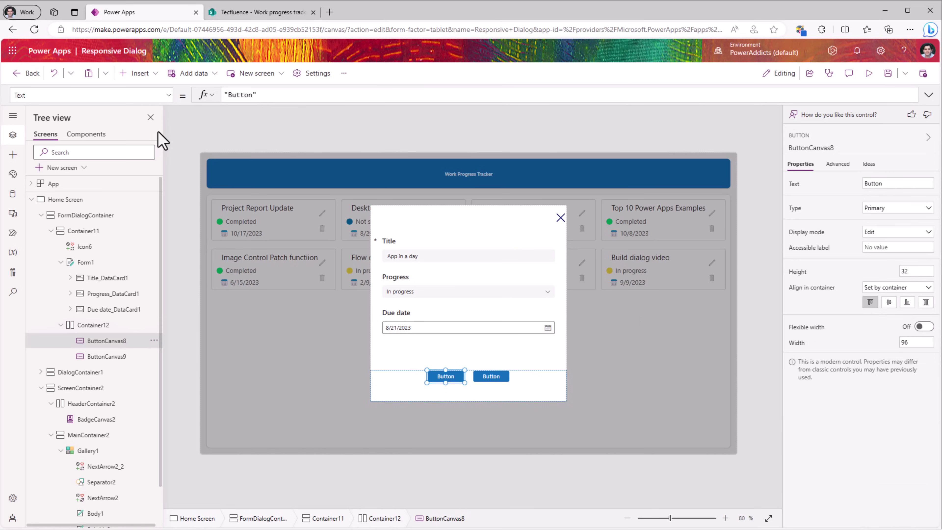
{"action": "double_click", "coordinate": [238, 95]}
{"action": "type", "text": "Cancel"}
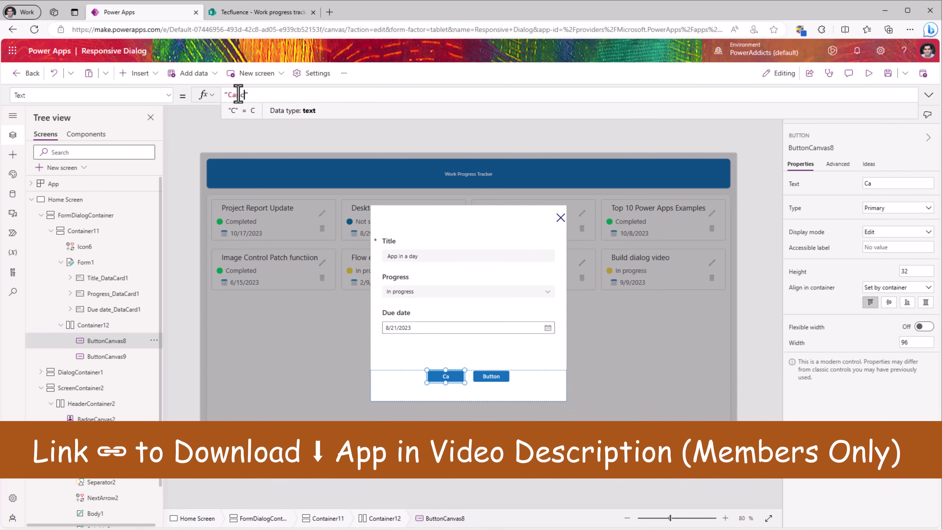
{"action": "left_click", "coordinate": [874, 210]}
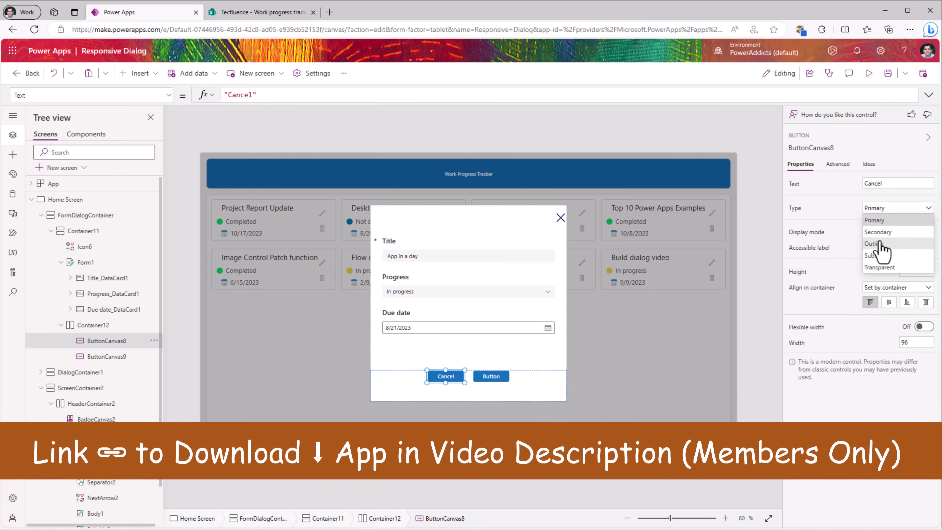
{"action": "left_click", "coordinate": [878, 232]}
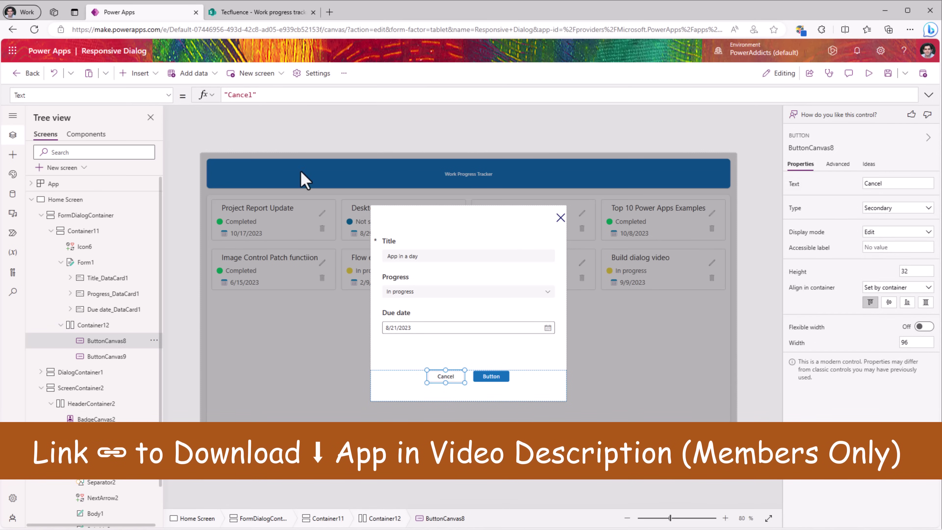
Set the Cancel button's OnSelect formula to Set(varFormDialog,false).
{"action": "left_click", "coordinate": [74, 95]}
{"action": "type", "text": "OnSelect"}
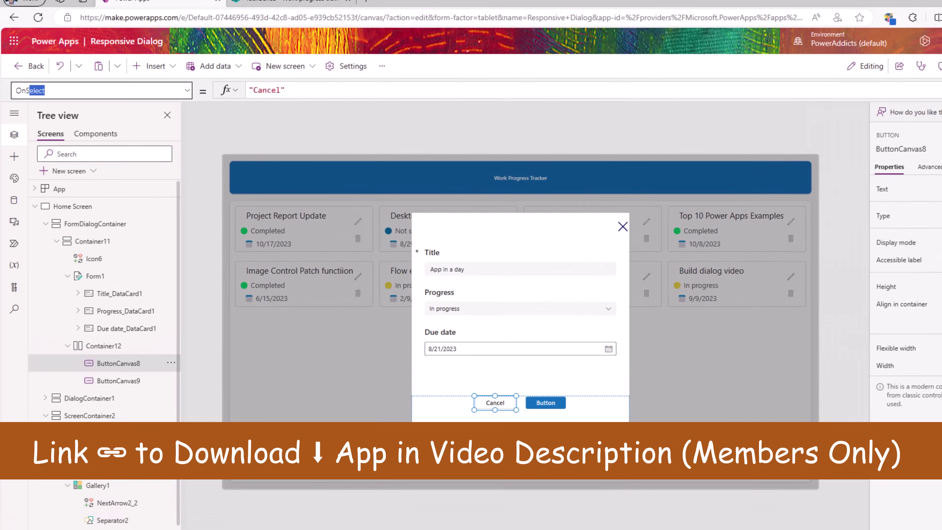
{"action": "key", "text": "Tab"}
{"action": "double_click", "coordinate": [299, 86]}
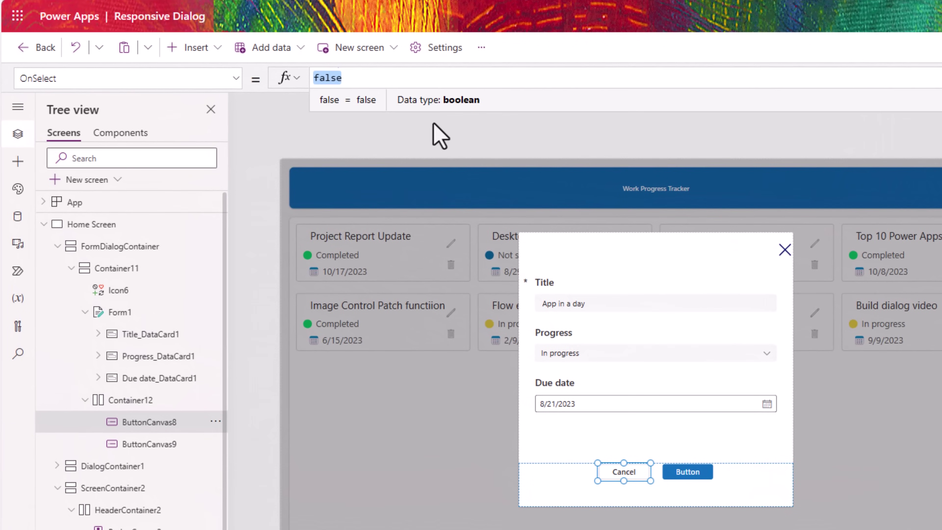
{"action": "type", "text": "Set(var"}
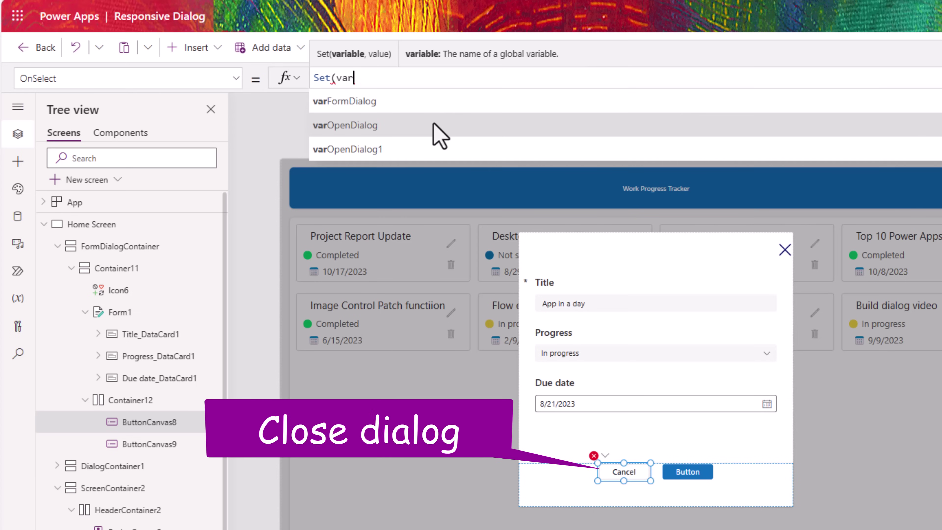
{"action": "key", "text": "Tab"}
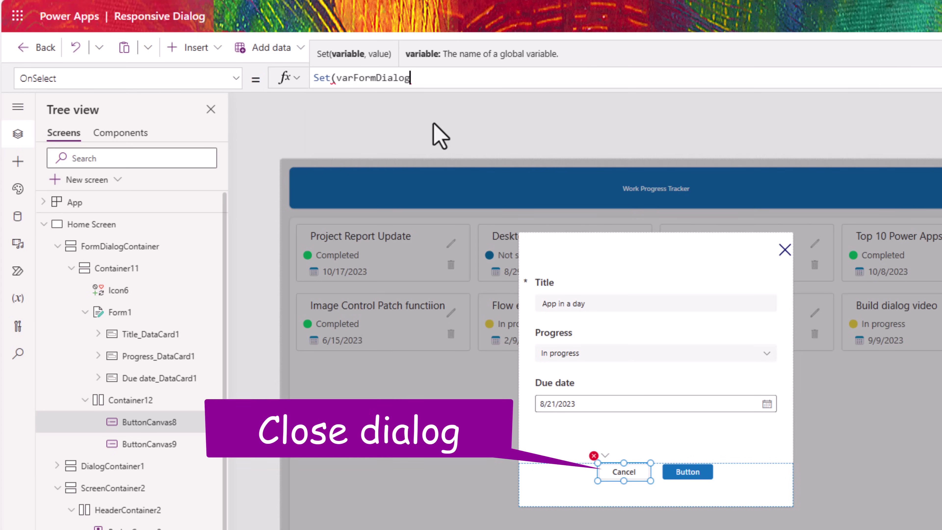
{"action": "type", "text": ",false)"}
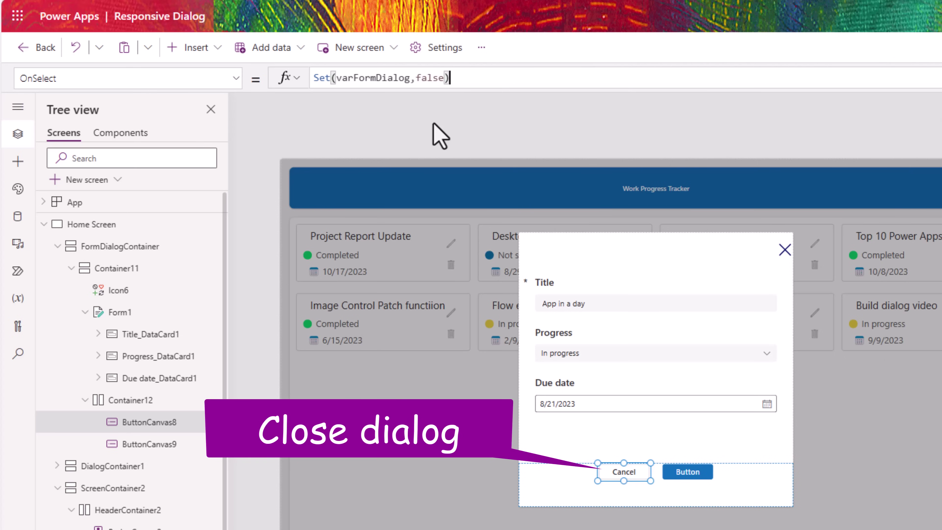
Label the second button in Container12 "Save" and set its OnSelect formula to SubmitForm(Form1).
{"action": "left_click", "coordinate": [690, 477]}
{"action": "double_click", "coordinate": [337, 77]}
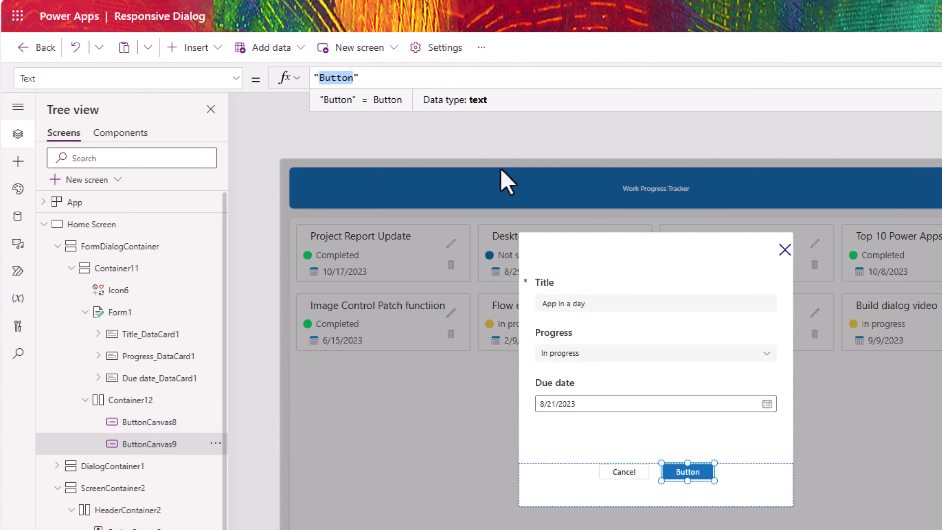
{"action": "type", "text": "Save"}
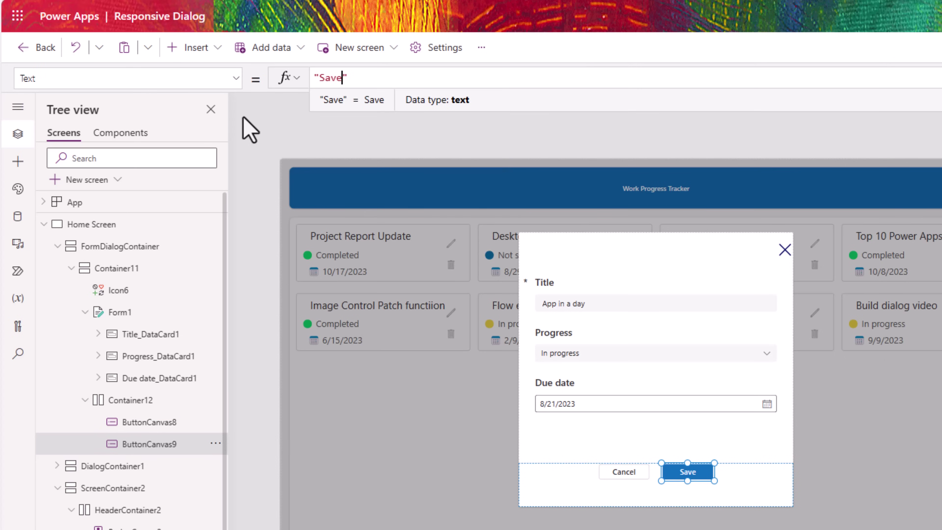
{"action": "left_click", "coordinate": [93, 78]}
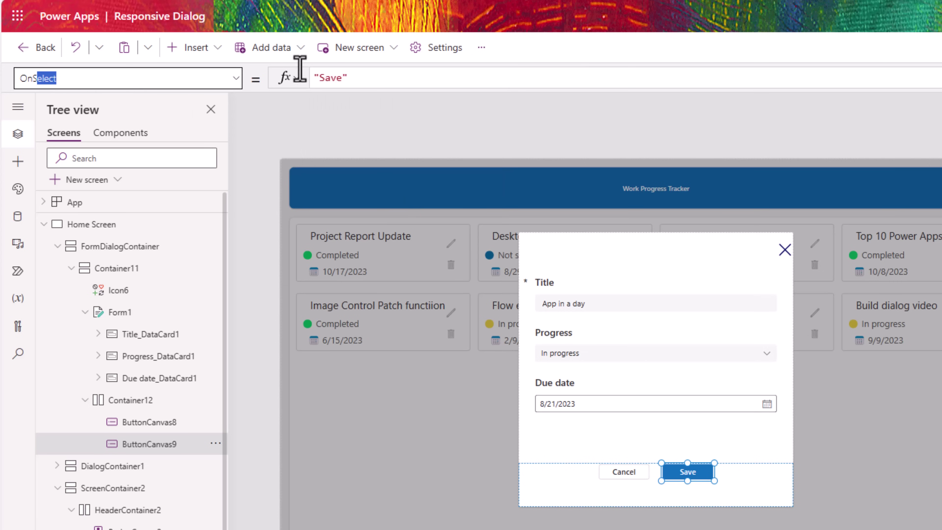
{"action": "key", "text": "Return"}
{"action": "type", "text": "SubmitForm("}
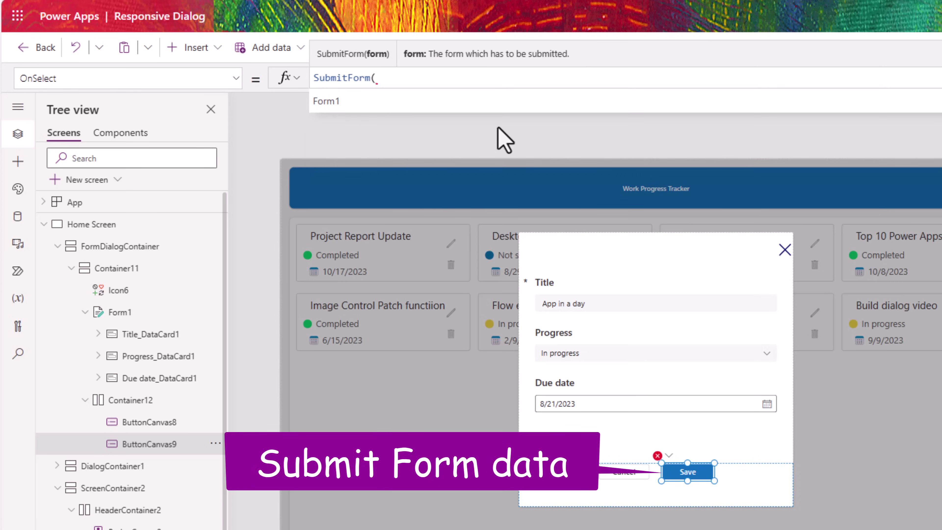
{"action": "type", "text": "Form1)"}
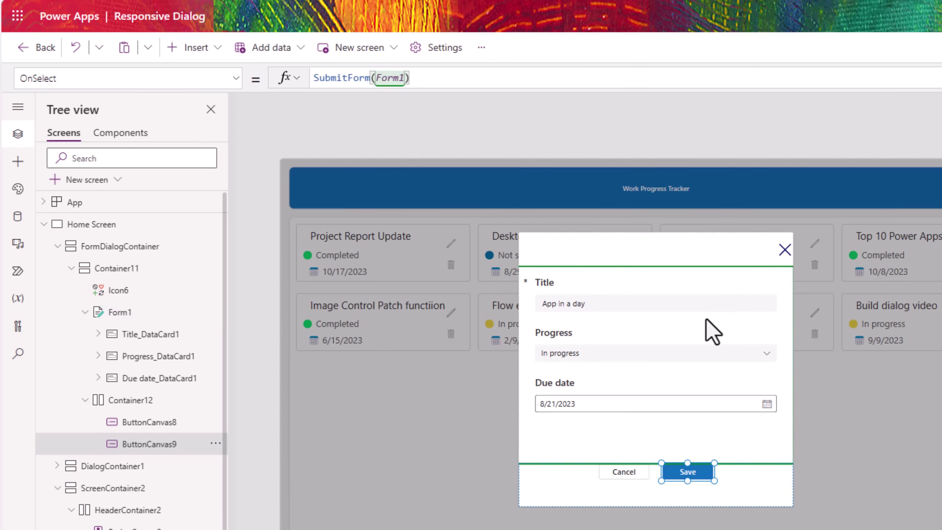
Set Form1's OnSuccess formula to Set(varFormDialog,false).
{"action": "left_click", "coordinate": [136, 318]}
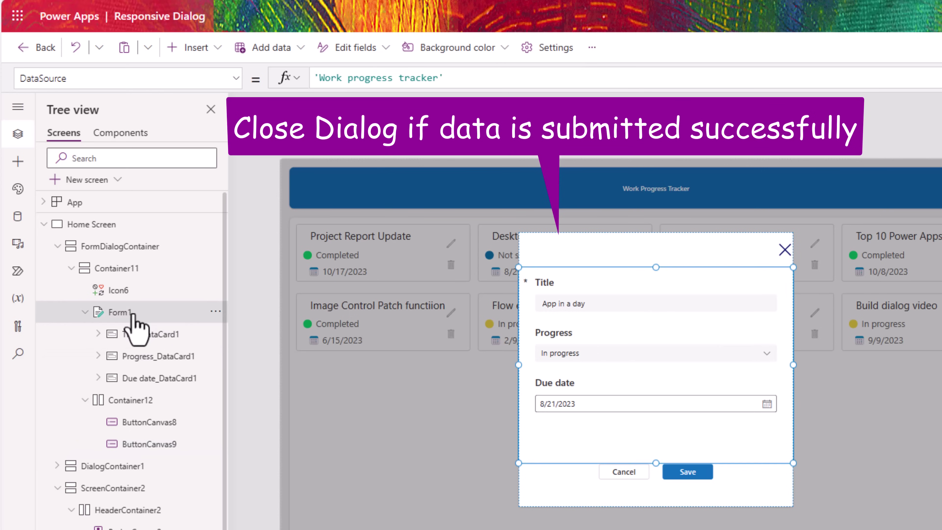
{"action": "left_click", "coordinate": [114, 81]}
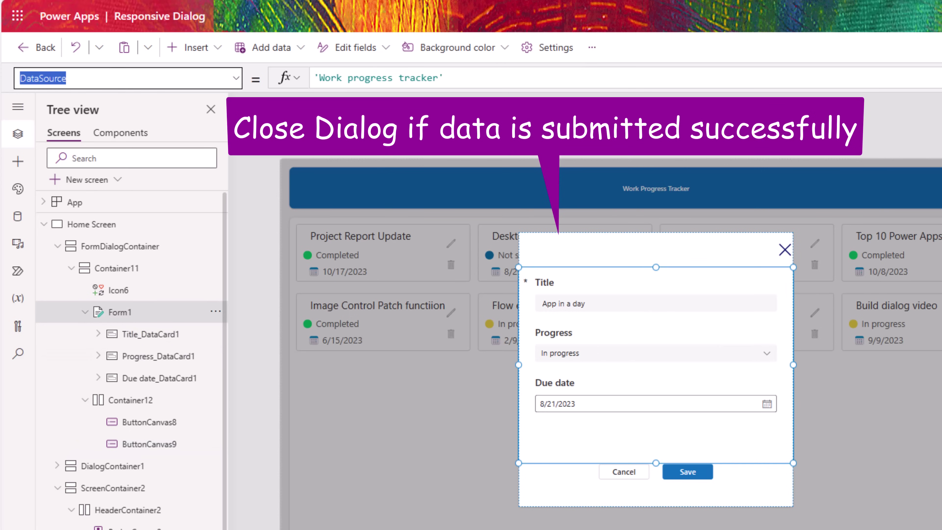
{"action": "type", "text": "OnSu"}
{"action": "key", "text": "Return"}
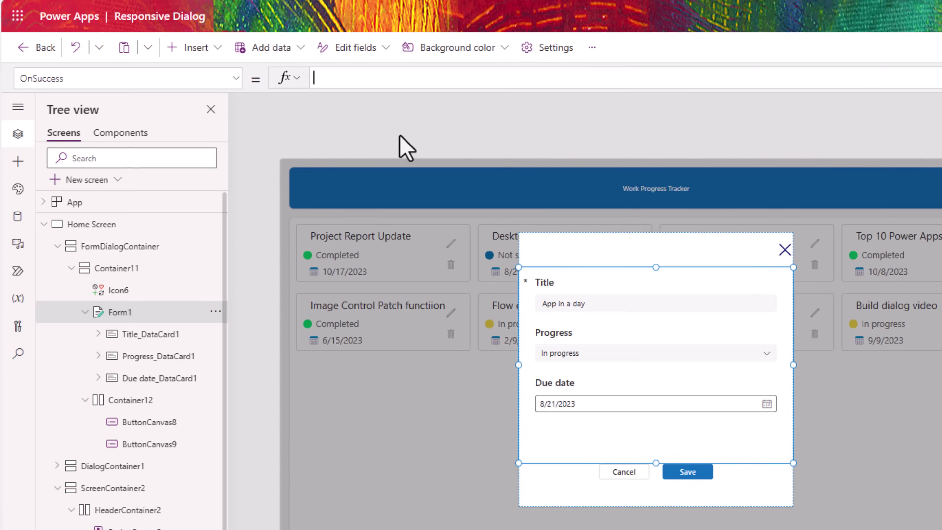
{"action": "type", "text": "Set(varFormDialog,false)"}
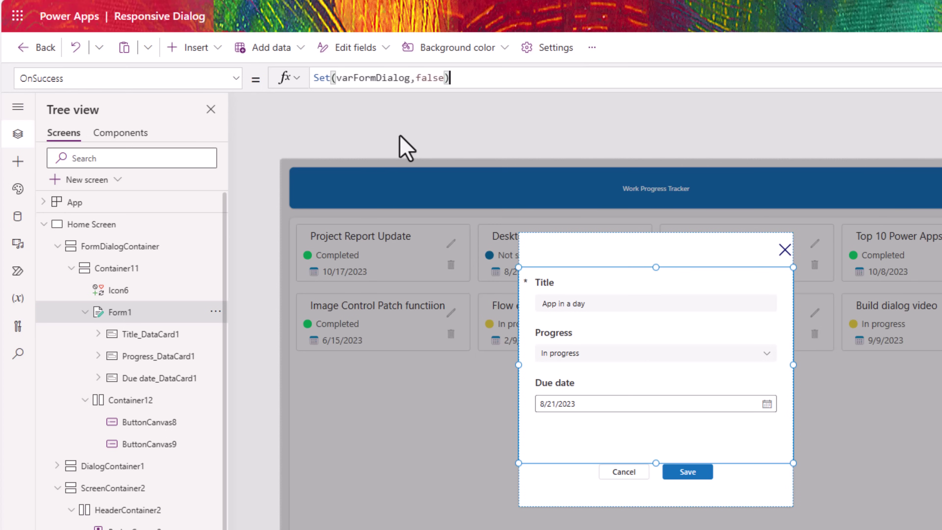
Append ;Notify("Item has been updated successfully",NotificationType.Success,3000) to Form1's OnSuccess formula.
{"action": "type", "text": ";Notif"}
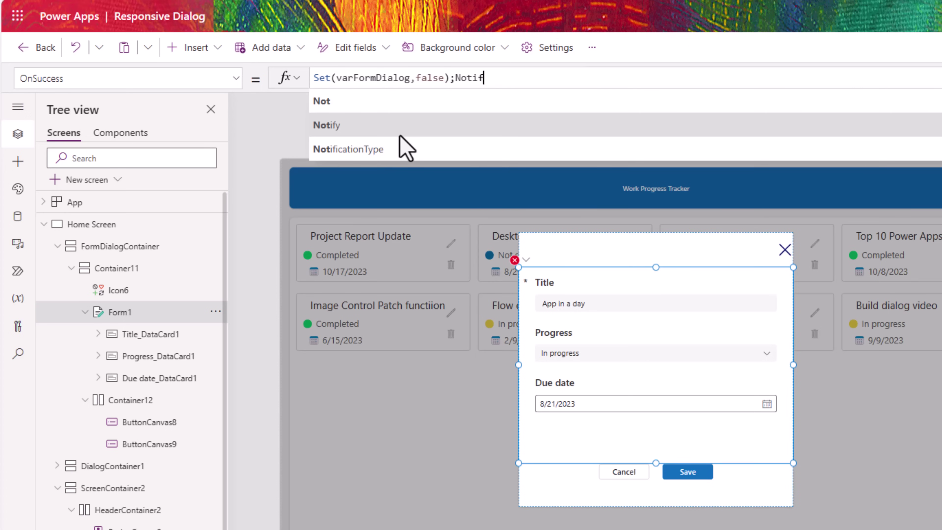
{"action": "type", "text": "y("}
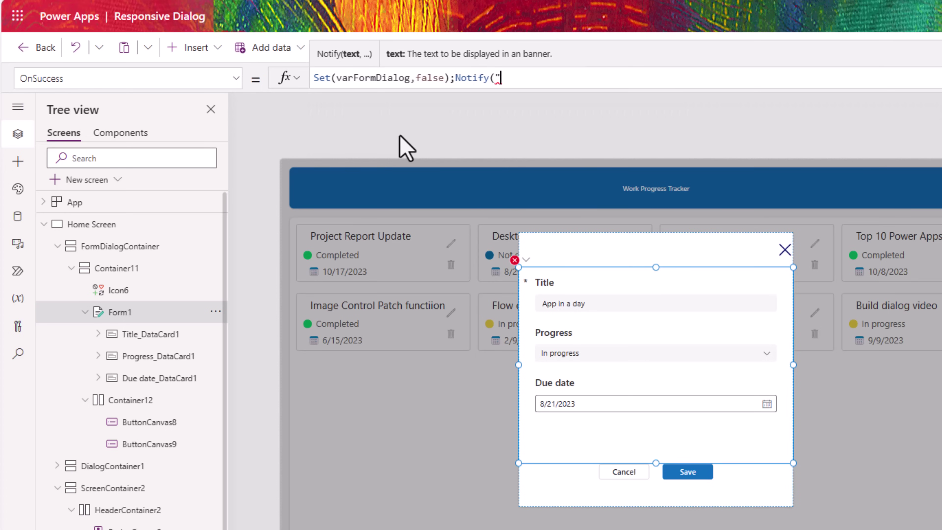
{"action": "type", "text": "\"Item has been updated successfully\""}
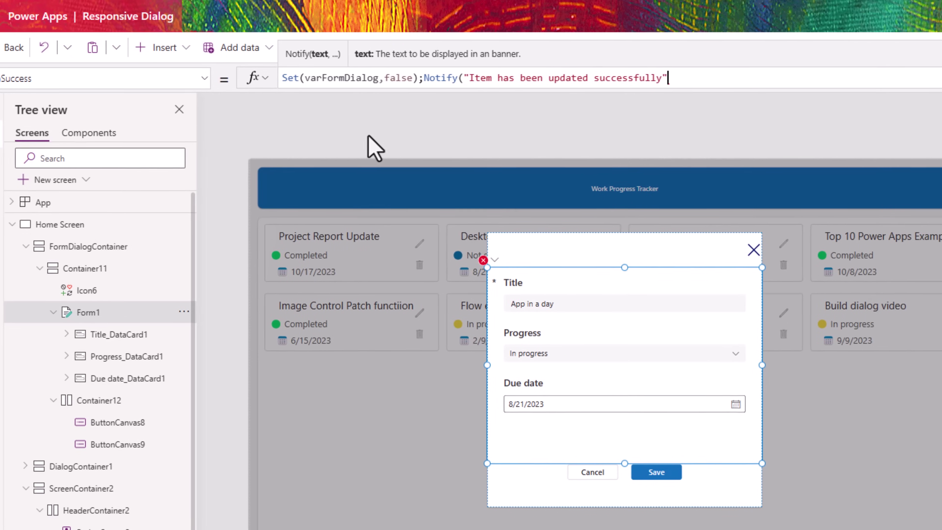
{"action": "type", "text": ","}
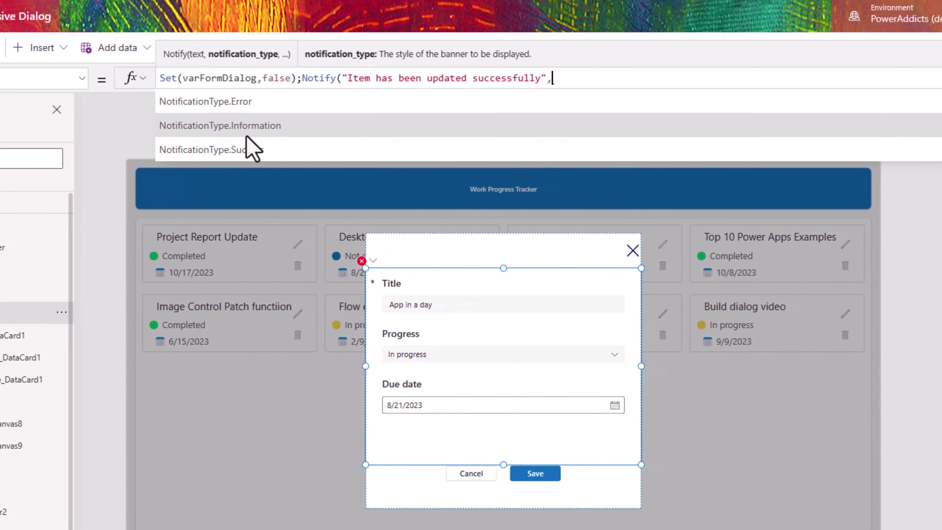
{"action": "left_click", "coordinate": [256, 155]}
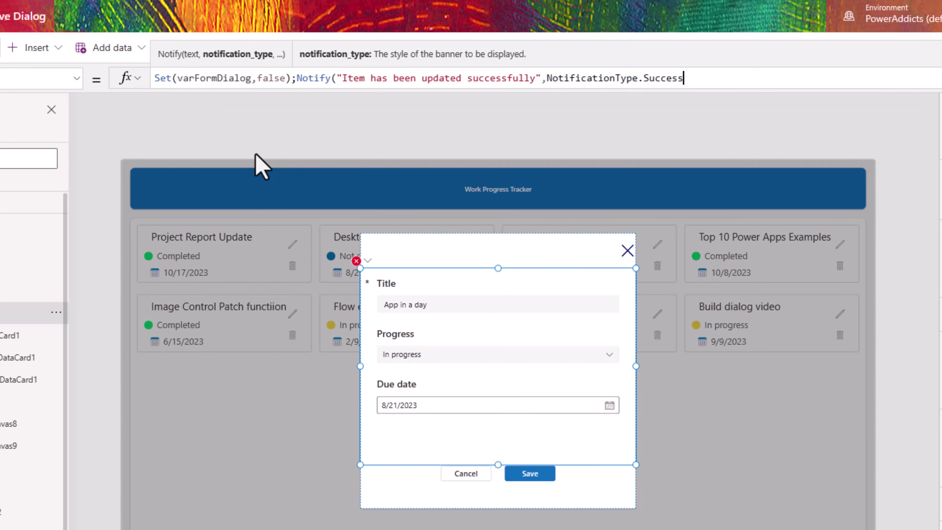
{"action": "type", "text": ",3000"}
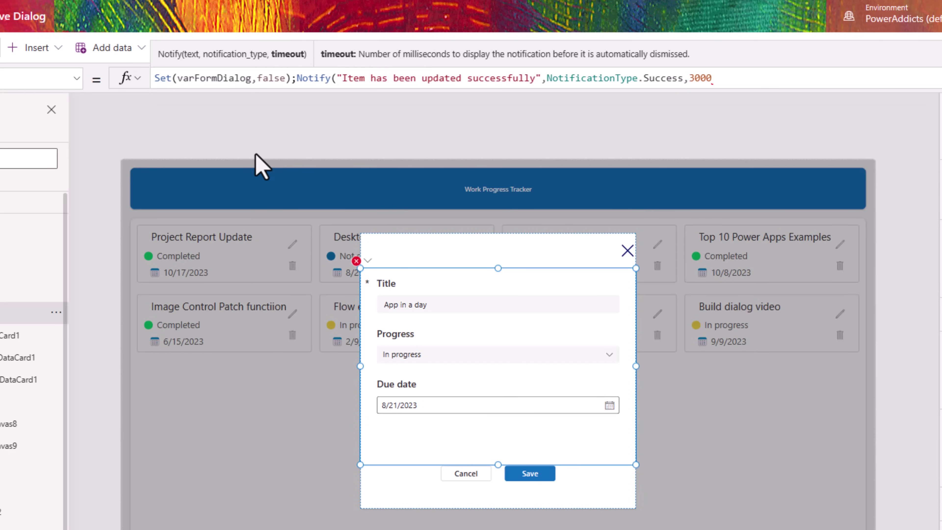
{"action": "type", "text": ")"}
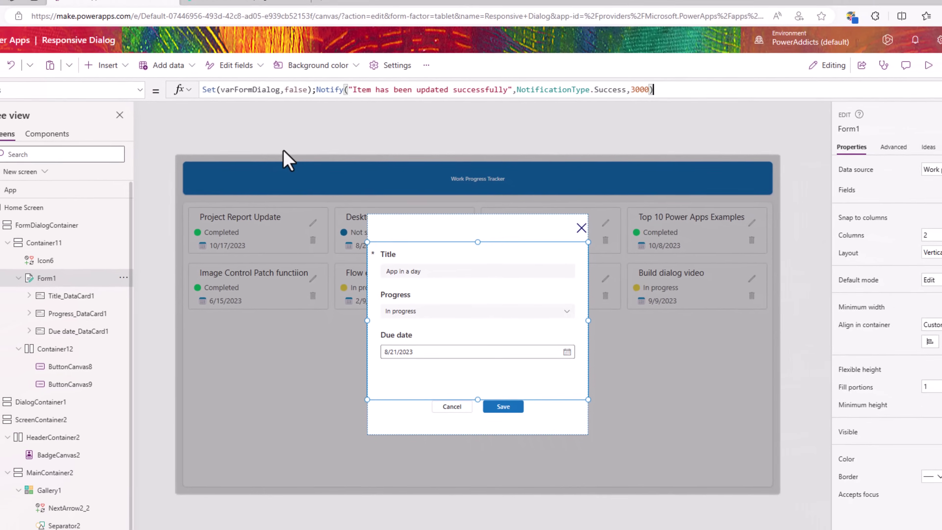
Preview the app and edit the Flow expressions item, setting Progress to Completed and Due date to 2/10/2023, and save it.
{"action": "left_click", "coordinate": [868, 75]}
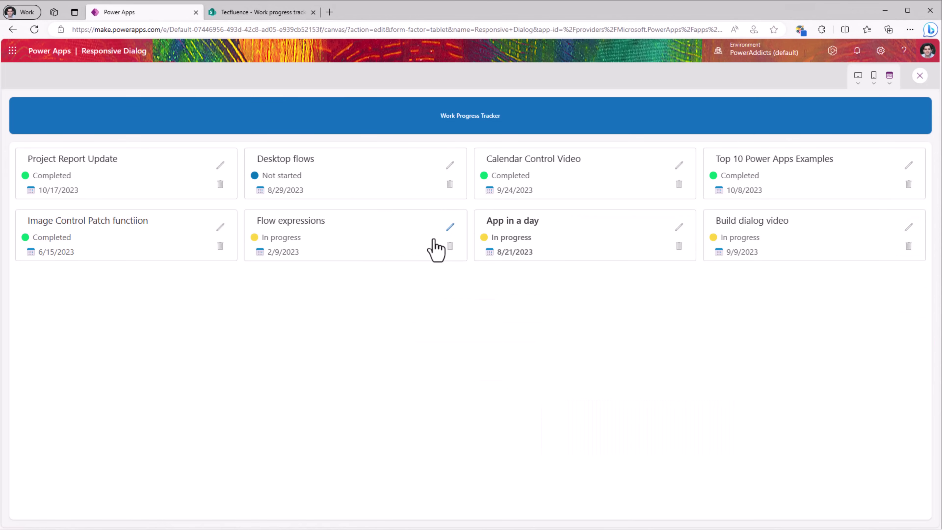
{"action": "left_click", "coordinate": [452, 228]}
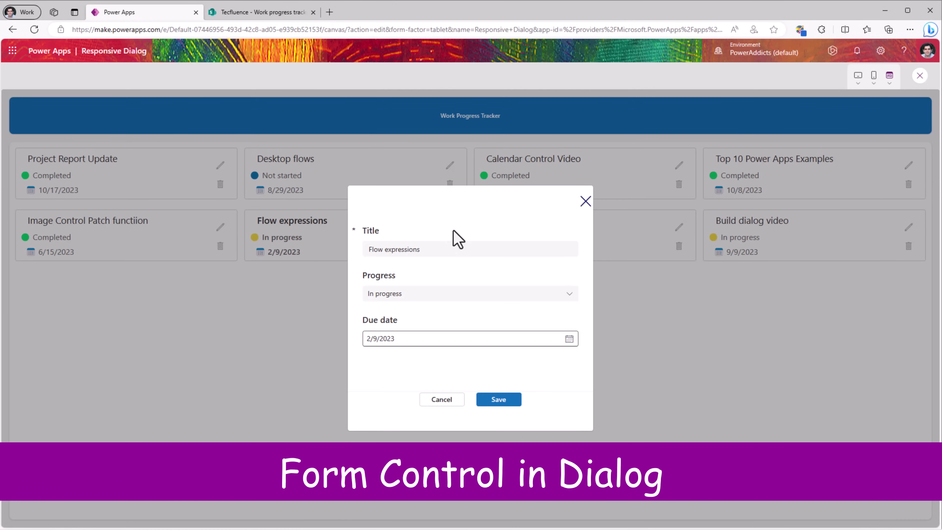
{"action": "left_click", "coordinate": [481, 297]}
{"action": "left_click", "coordinate": [402, 330]}
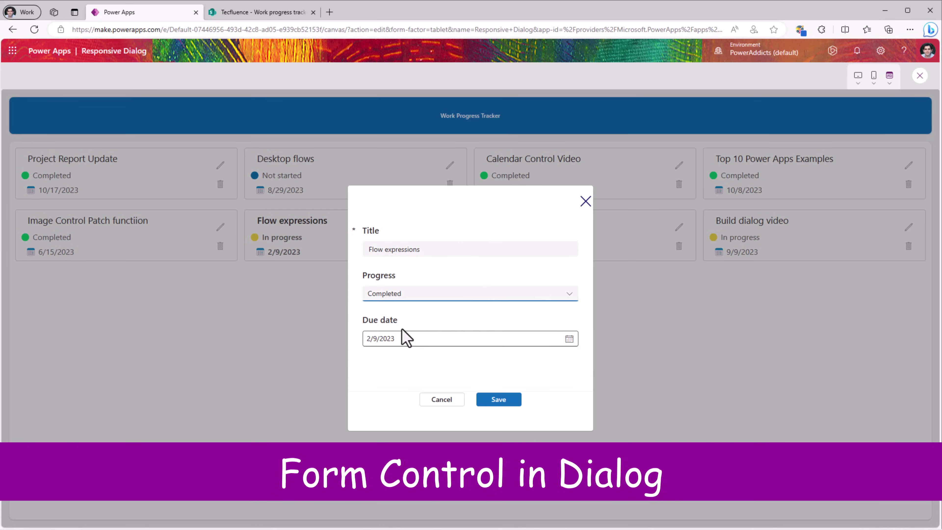
{"action": "left_click", "coordinate": [568, 339]}
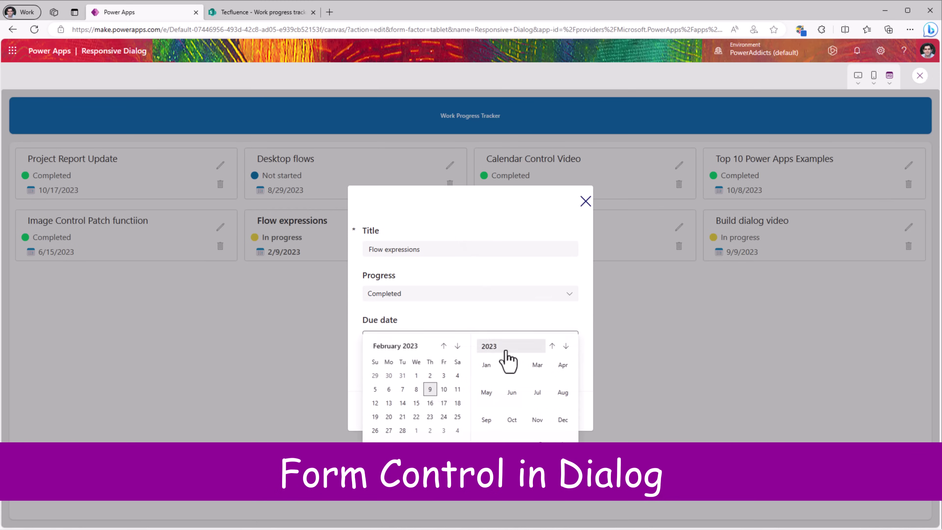
{"action": "left_click", "coordinate": [443, 389]}
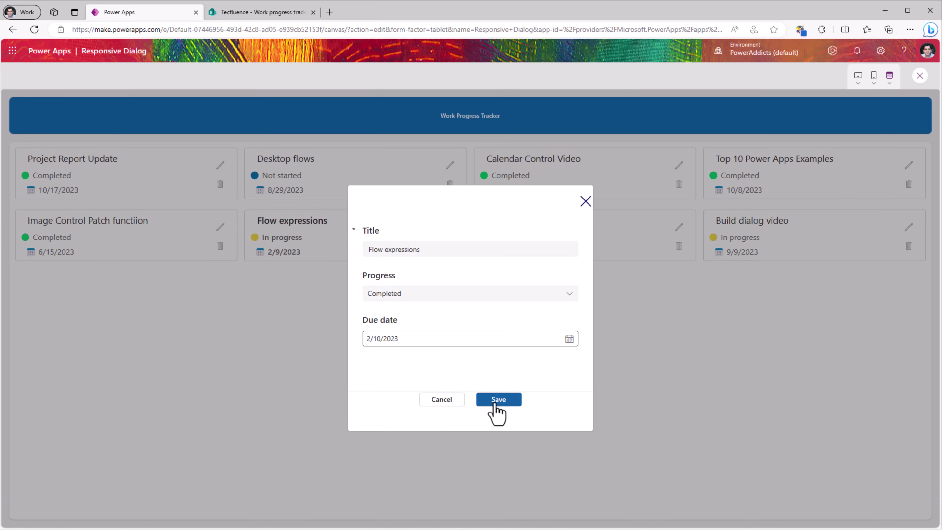
{"action": "left_click", "coordinate": [498, 400]}
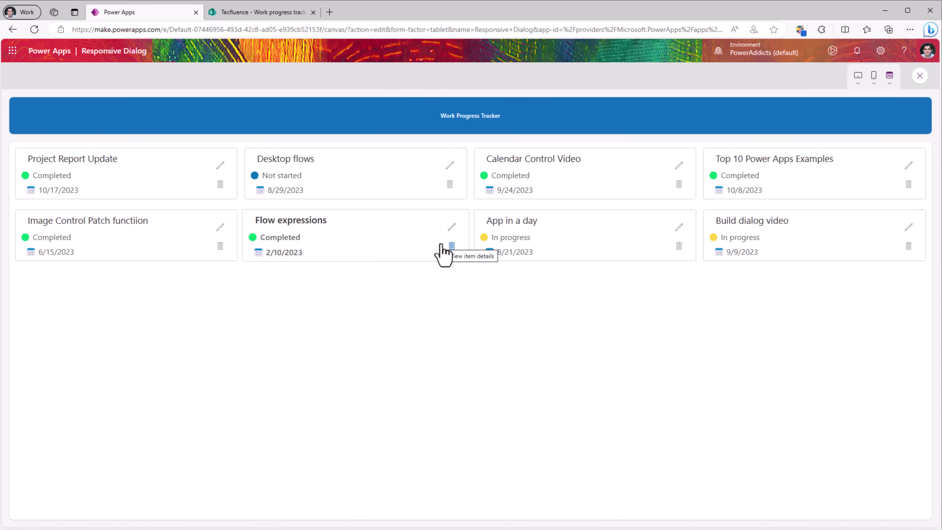
Test the Cancel button by opening the edit dialog for Build dialog video and cancelling it.
{"action": "left_click", "coordinate": [911, 227]}
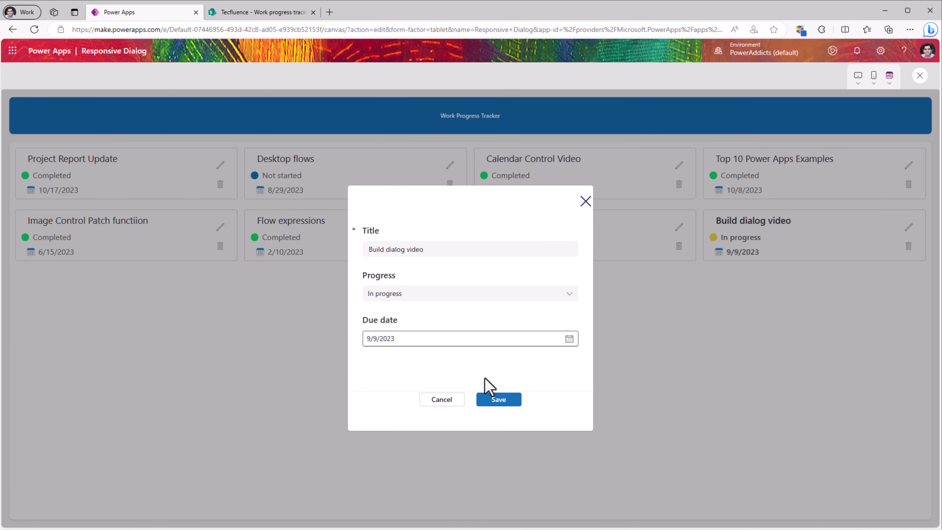
{"action": "left_click", "coordinate": [451, 408]}
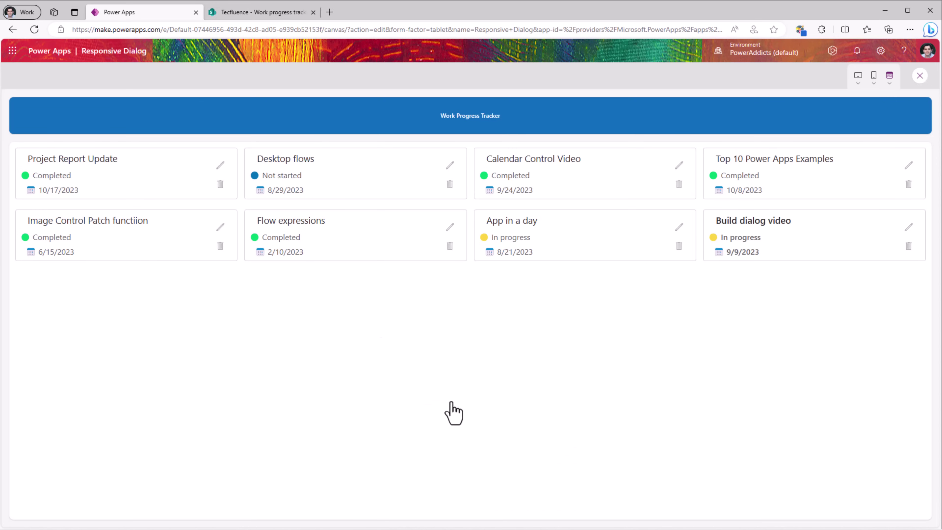
Reopen the edit dialog for Build dialog video and switch the preview to a tablet layout.
{"action": "left_click", "coordinate": [909, 229]}
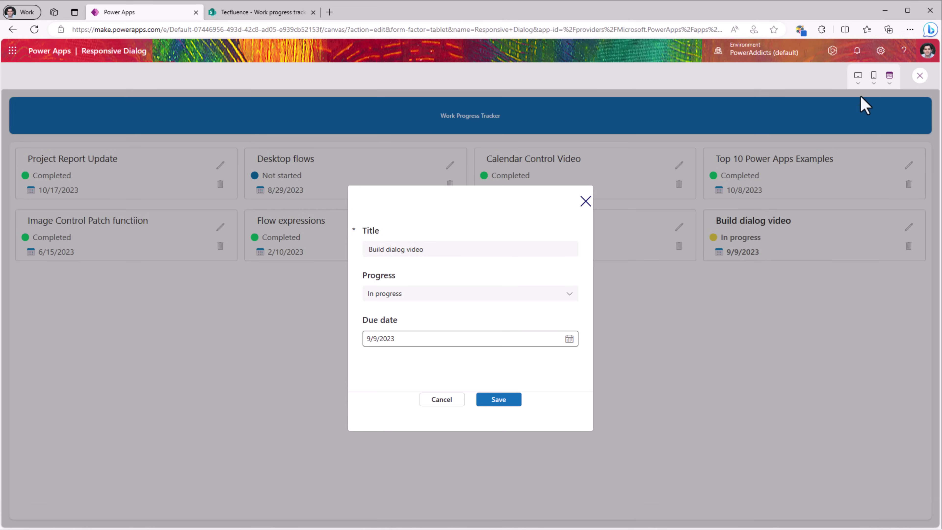
{"action": "left_click", "coordinate": [859, 78]}
{"action": "left_click", "coordinate": [832, 123]}
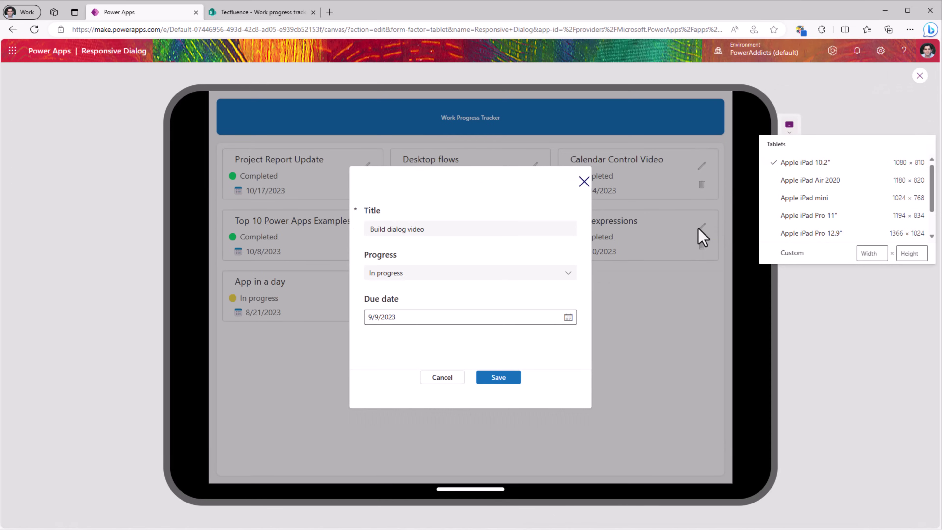
Rotate the tablet preview of the edit dialog to portrait, and switch the preview to the Apple iPhone X.
{"action": "left_click", "coordinate": [807, 299]}
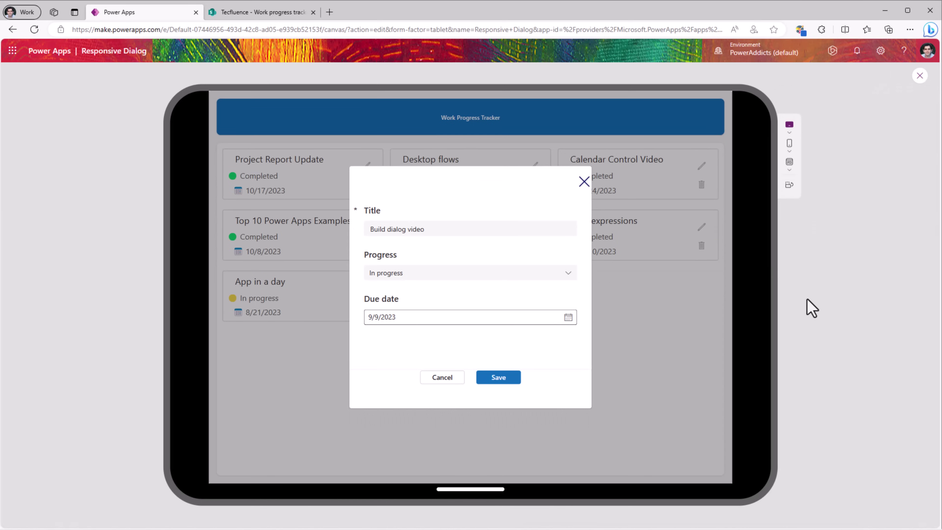
{"action": "left_click", "coordinate": [788, 187]}
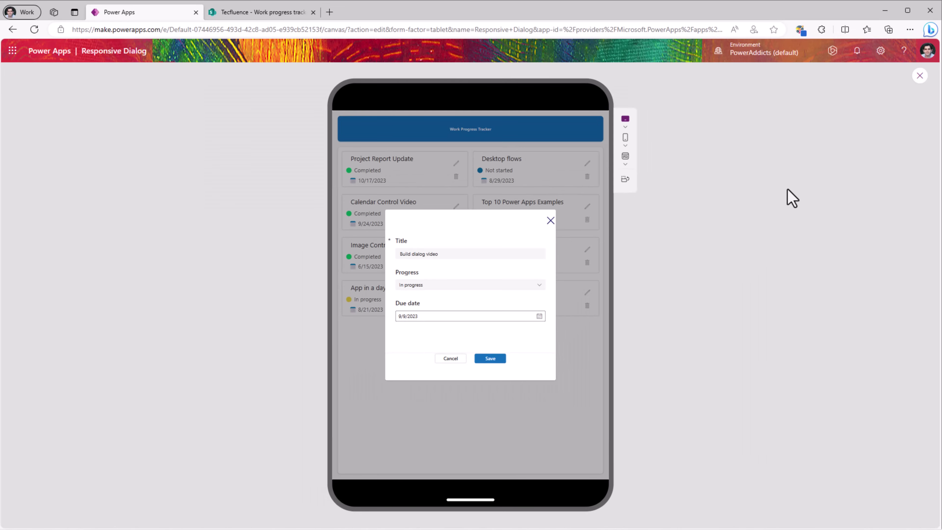
{"action": "left_click", "coordinate": [625, 138]}
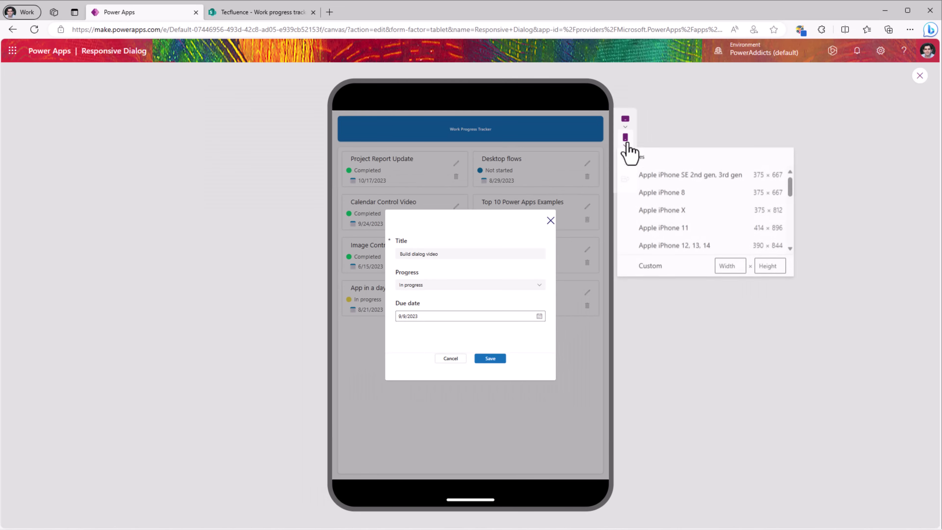
{"action": "left_click", "coordinate": [676, 211]}
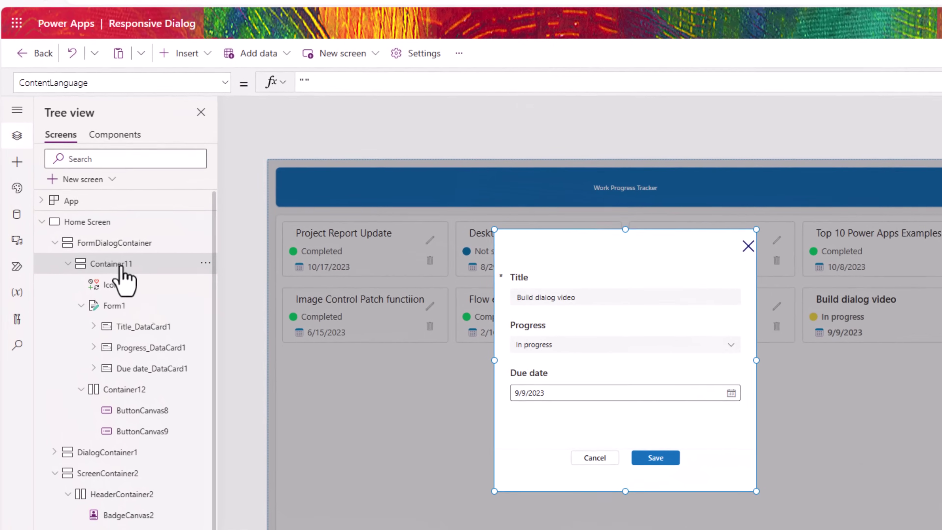
Set Container11's Width to Switch('Home Screen'.Size,1,Parent.Width, 500) and check the dialog in the phone preview.
{"action": "left_click", "coordinate": [113, 83]}
{"action": "type", "text": "Width"}
{"action": "key", "text": "Return"}
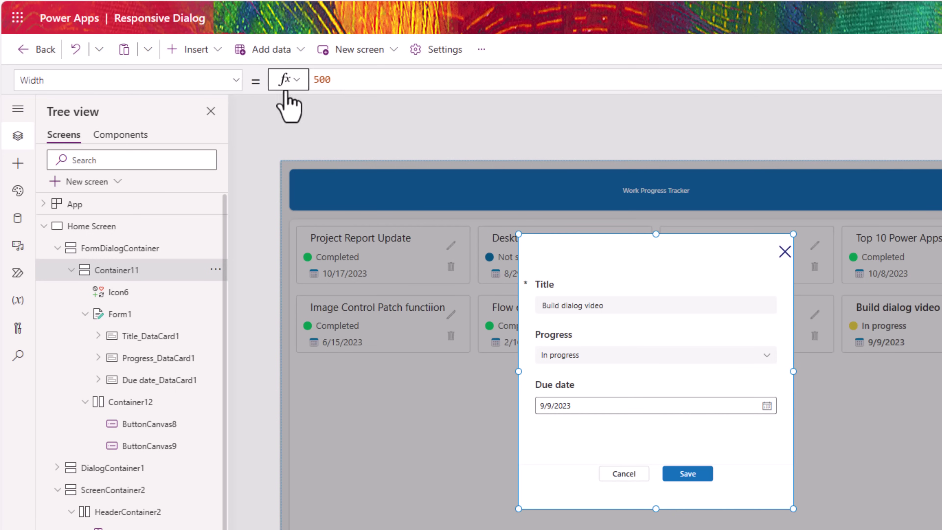
{"action": "left_click", "coordinate": [315, 79]}
{"action": "type", "text": "switch(home"}
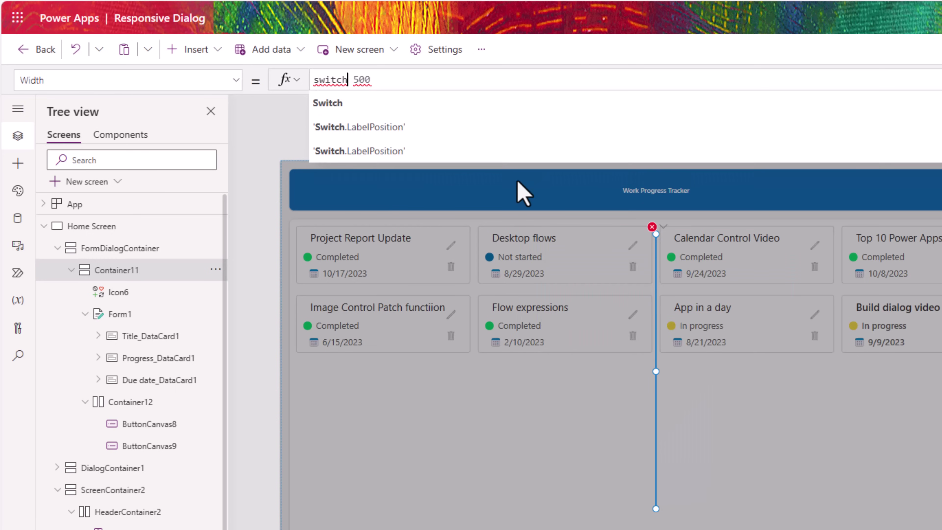
{"action": "key", "text": "Tab"}
{"action": "type", "text": ".Size"}
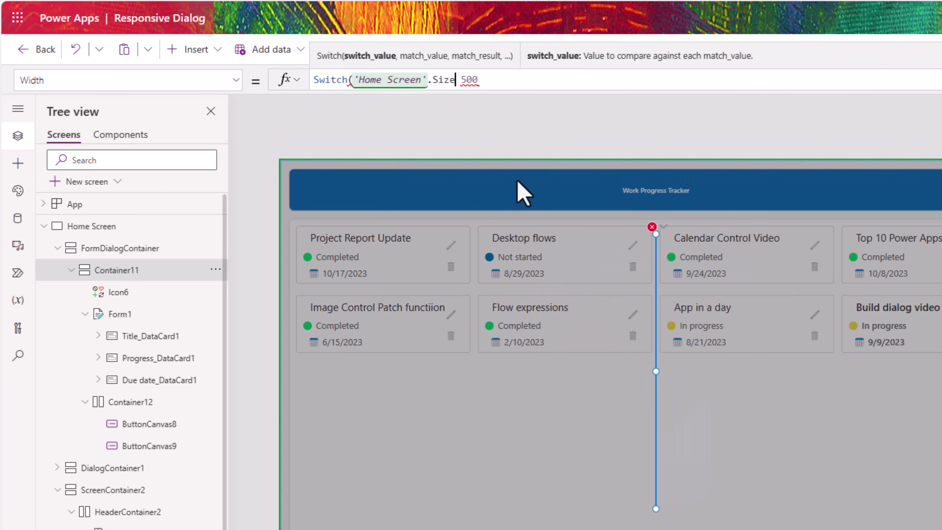
{"action": "type", "text": ", "}
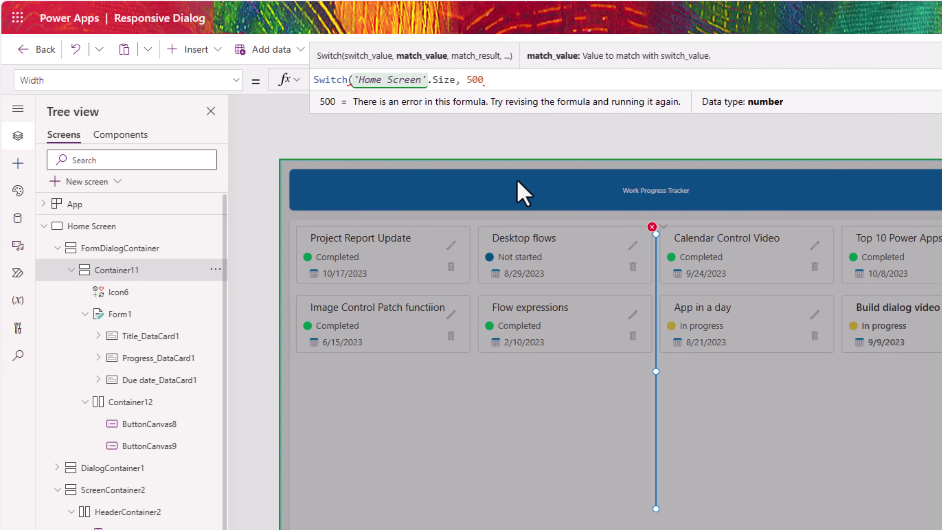
{"action": "type", "text": "1,Parent."}
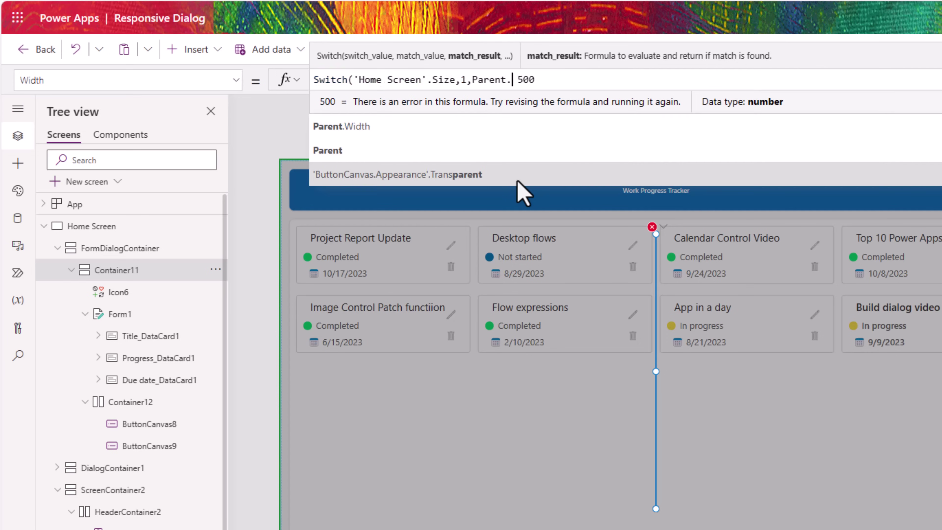
{"action": "type", "text": "w"}
{"action": "key", "text": "Tab"}
{"action": "type", "text": ","}
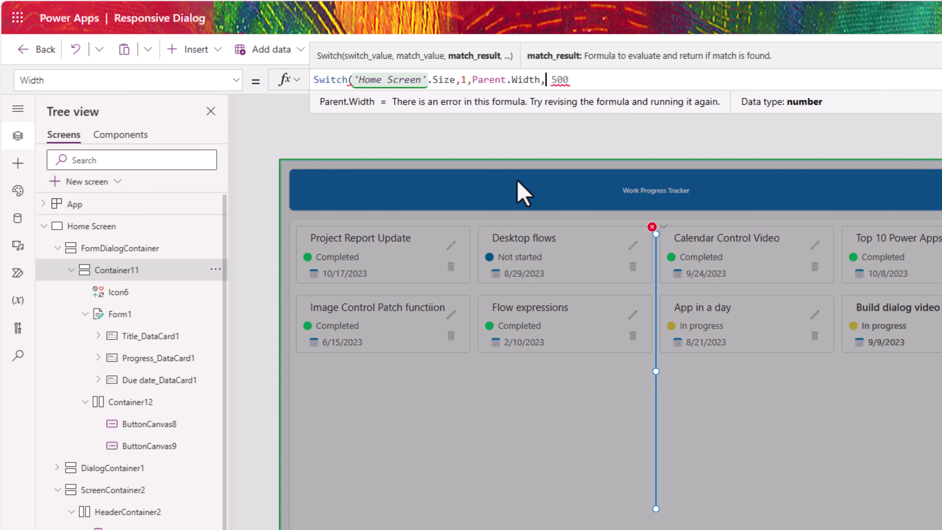
{"action": "left_click", "coordinate": [588, 86]}
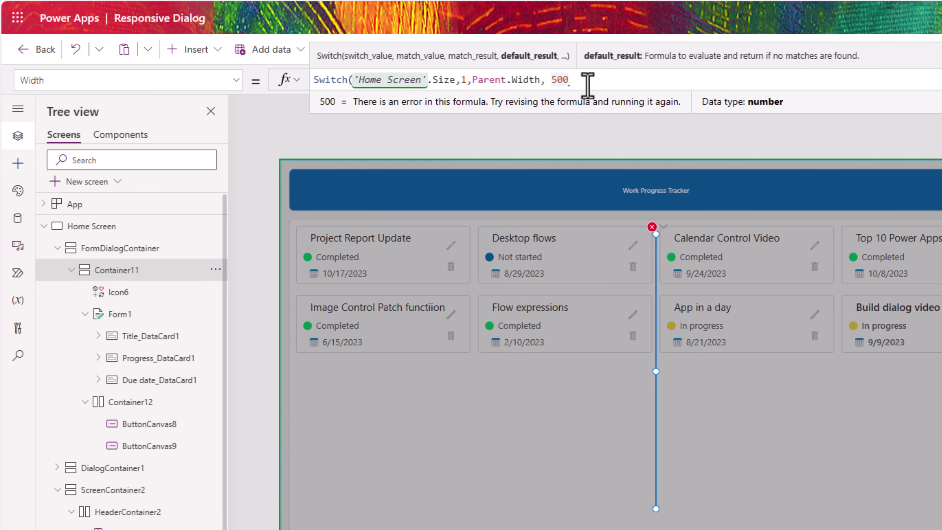
{"action": "type", "text": ")"}
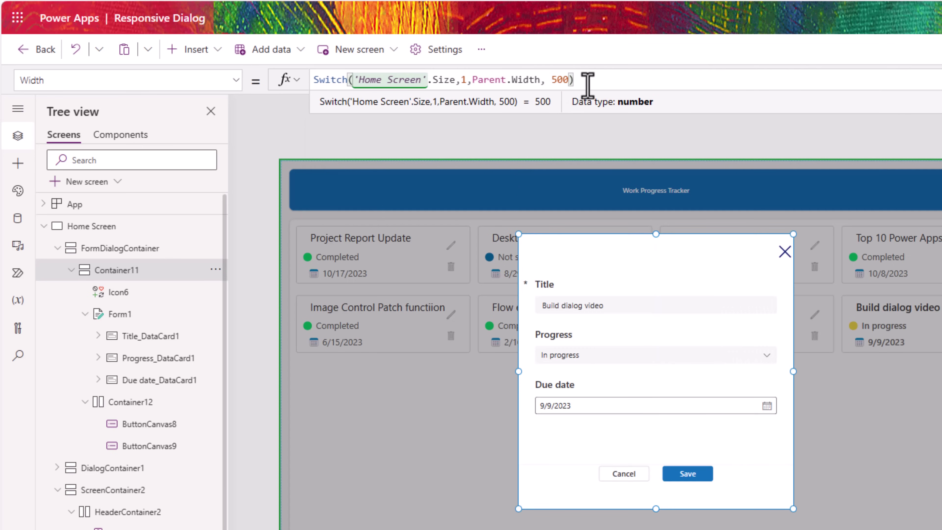
{"action": "left_click", "coordinate": [878, 72]}
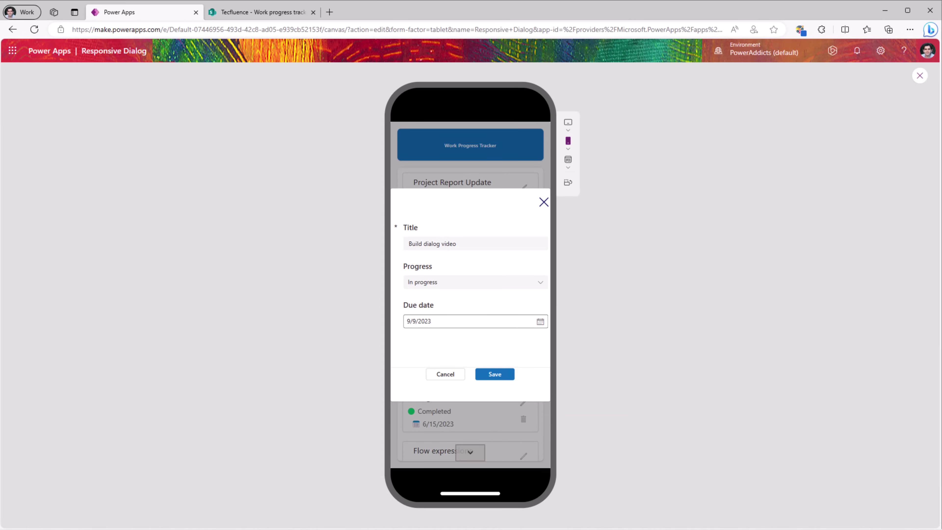
{"action": "left_click", "coordinate": [920, 76]}
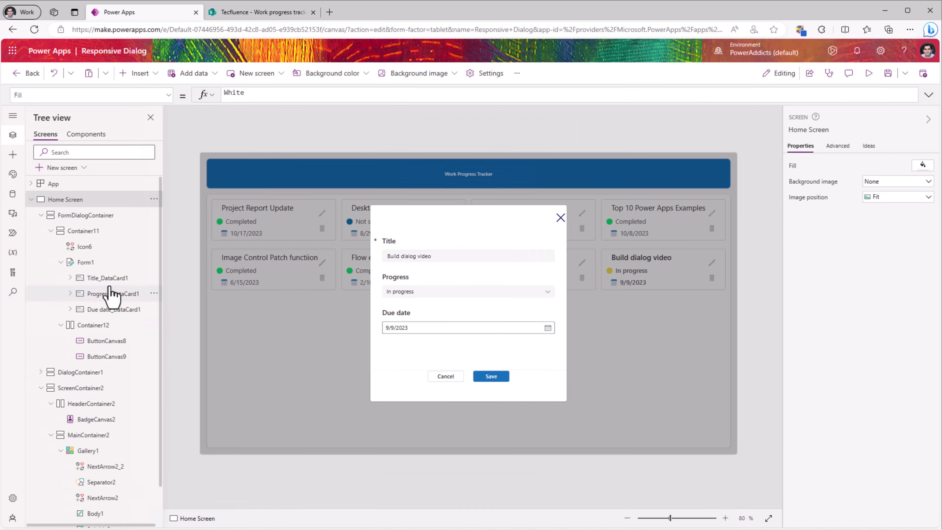
Turn on Width fit for the Title, Progress and Due date data cards of Form1.
{"action": "left_click", "coordinate": [108, 278]}
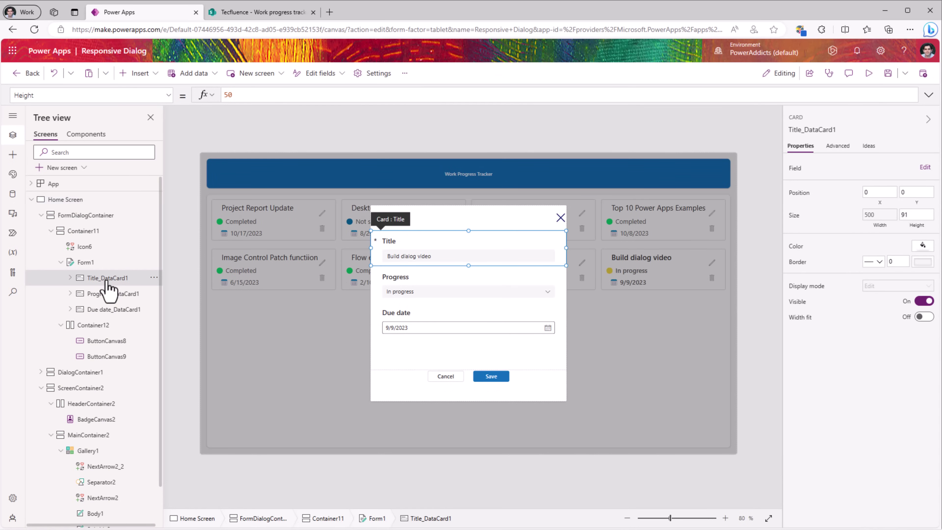
{"action": "left_click", "coordinate": [924, 316]}
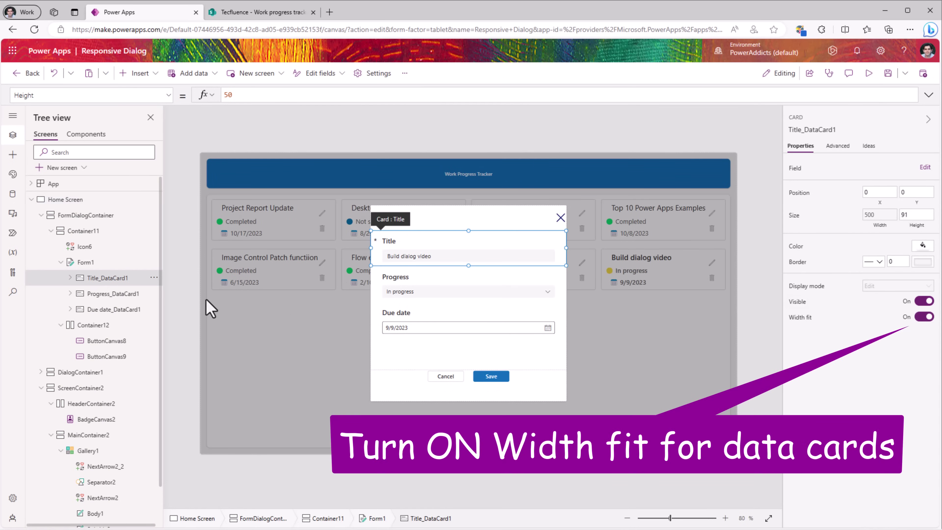
{"action": "left_click", "coordinate": [107, 294]}
{"action": "left_click", "coordinate": [924, 317]}
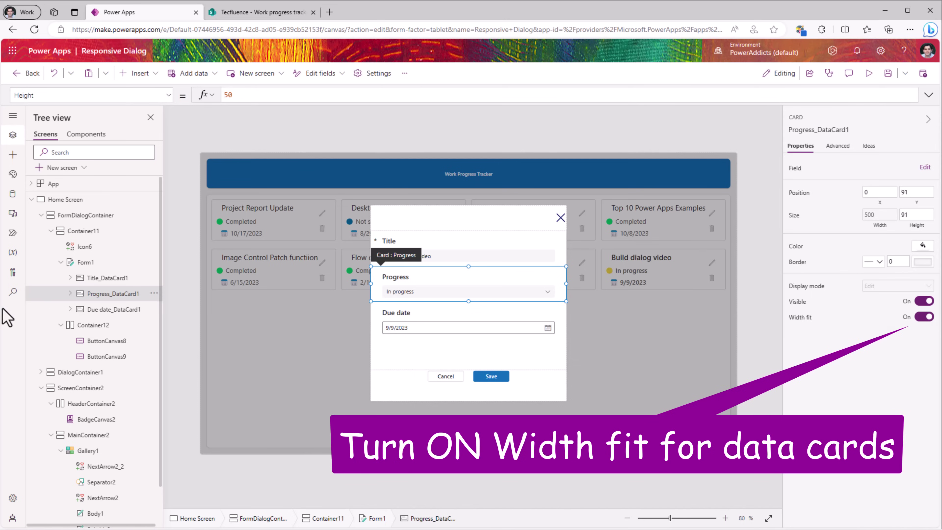
{"action": "left_click", "coordinate": [112, 309]}
{"action": "left_click", "coordinate": [924, 316]}
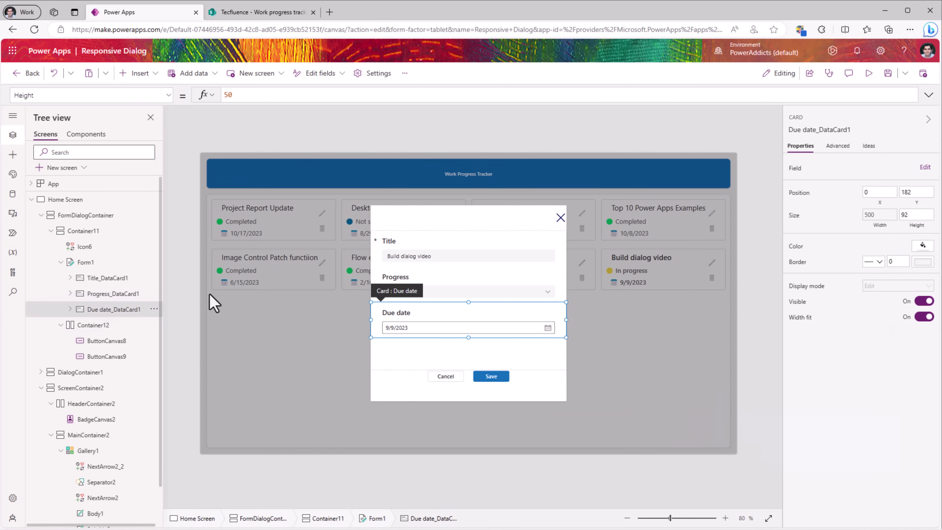
Preview the edit dialog on the phone and rotate it to landscape to check whether the dialog fits.
{"action": "left_click", "coordinate": [869, 73]}
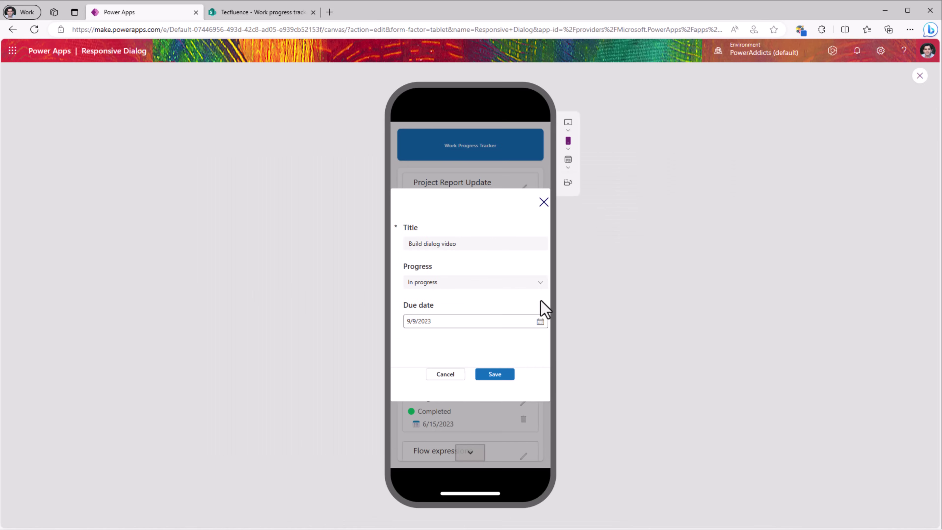
{"action": "left_click", "coordinate": [568, 182]}
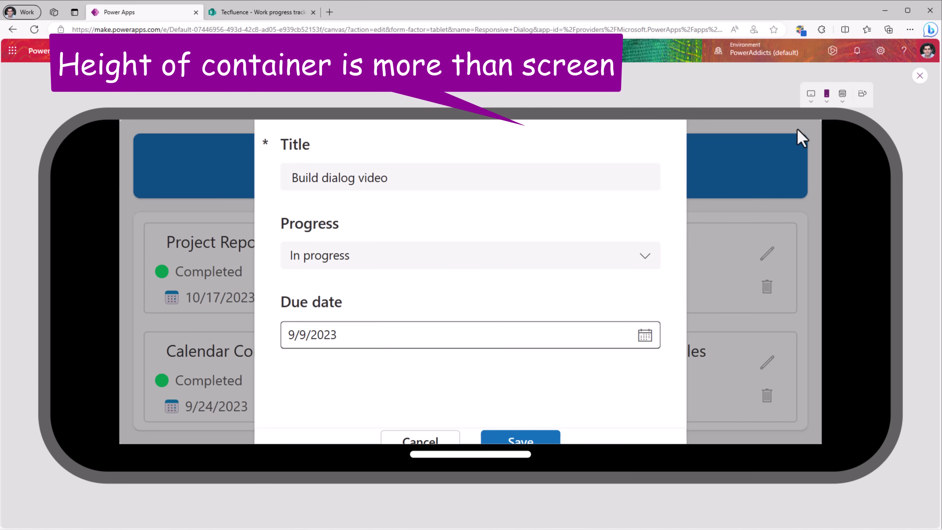
{"action": "left_click", "coordinate": [919, 76]}
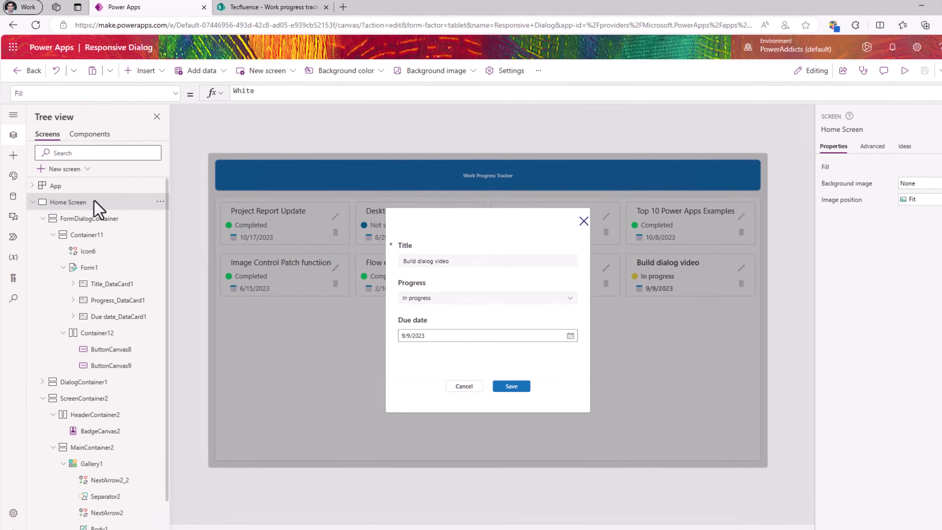
Set Container11's Height to Switch('Home Screen'.Size,1,Parent.Height,2,Parent.Height, 500).
{"action": "left_click", "coordinate": [74, 230]}
{"action": "left_click", "coordinate": [86, 95]}
{"action": "type", "text": "Height"}
{"action": "key", "text": "Tab"}
{"action": "left_click", "coordinate": [315, 79]}
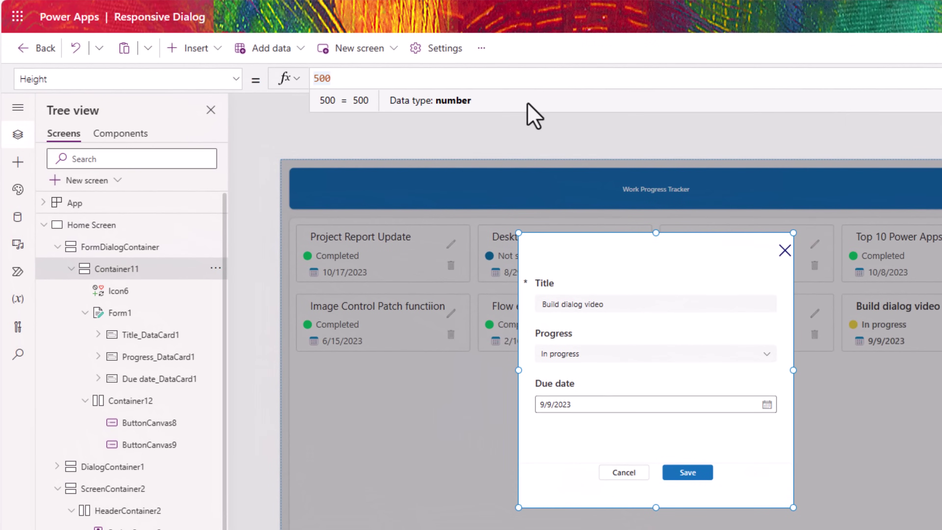
{"action": "type", "text": "Switch('Home Screen'.Size,1, "}
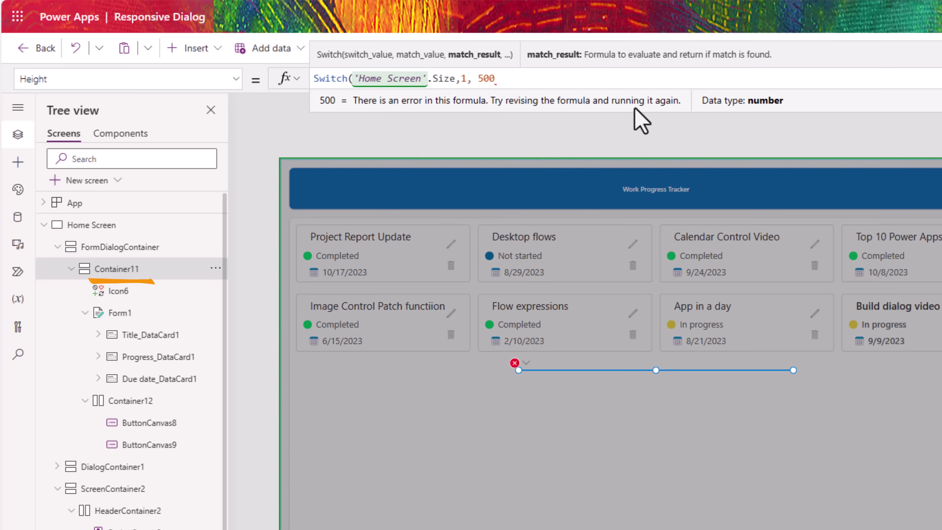
{"action": "type", "text": "Parent.Height"}
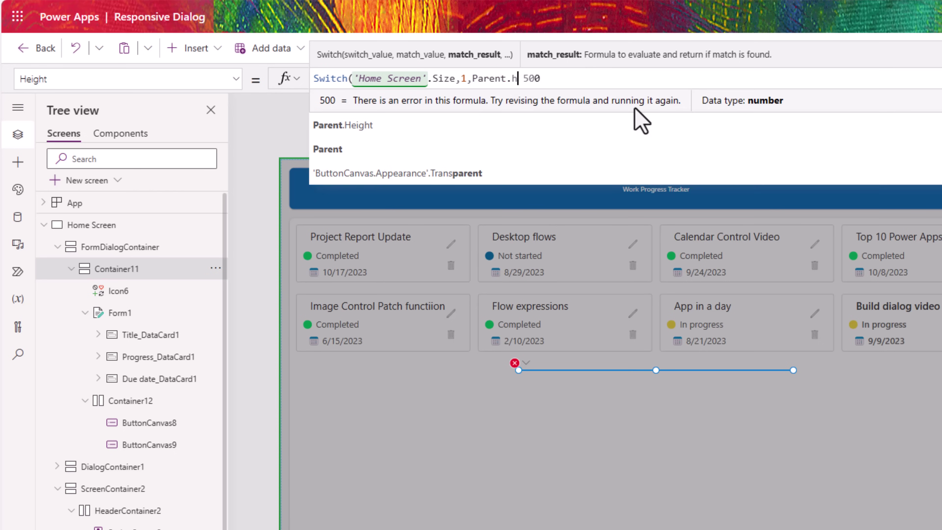
{"action": "type", "text": ","}
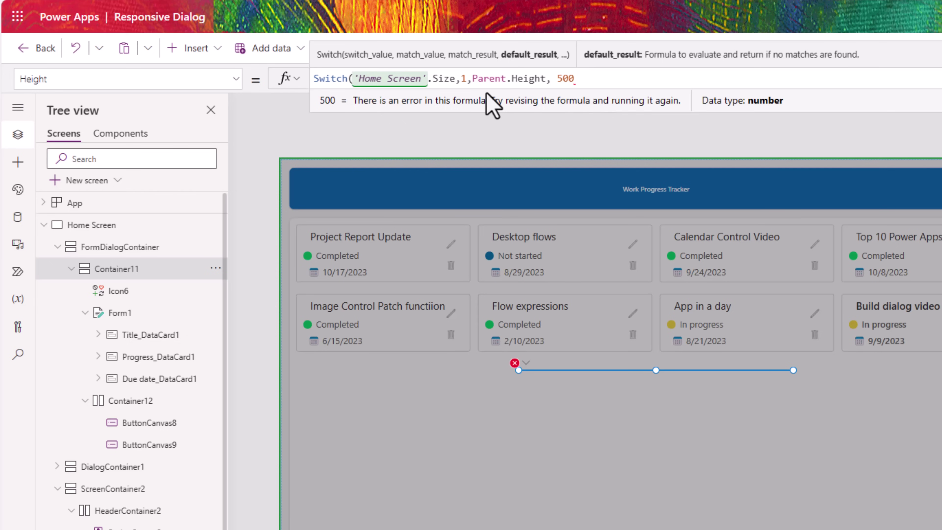
{"action": "type", "text": " 5002,"}
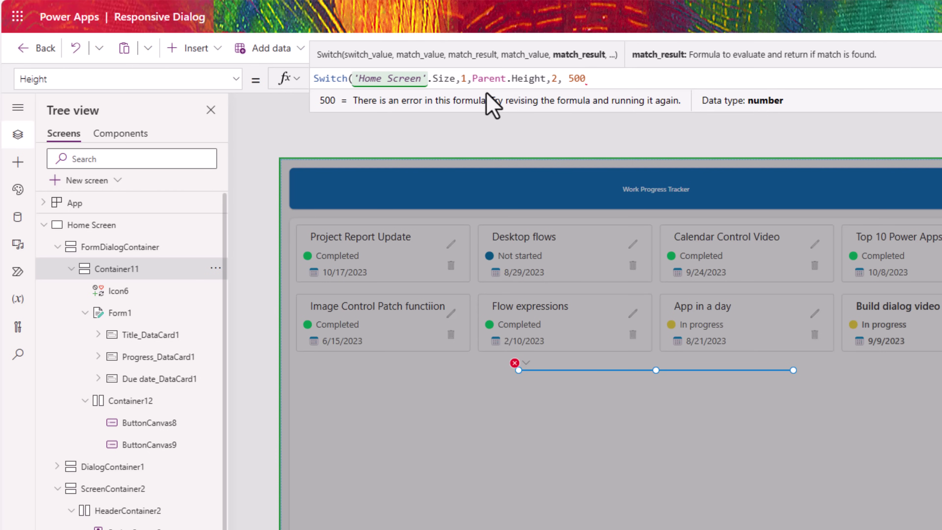
{"action": "type", "text": "Parent.Height"}
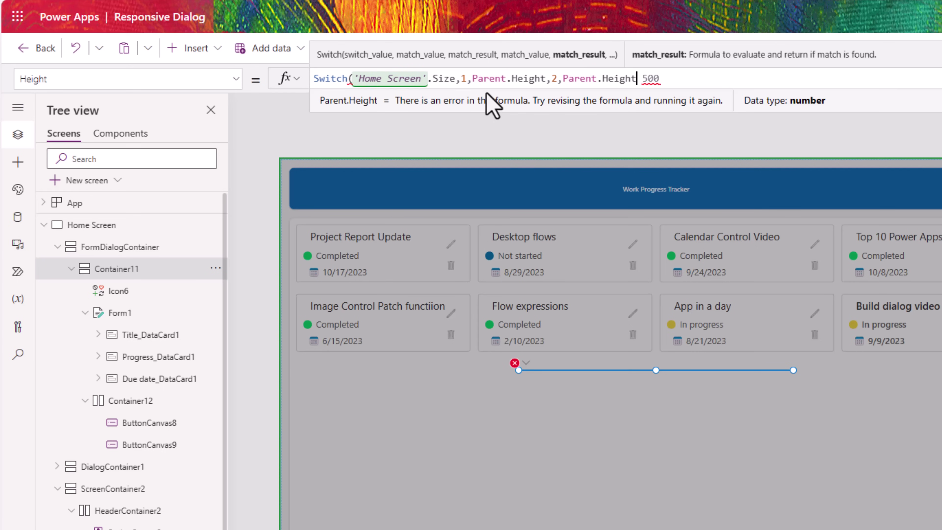
{"action": "type", "text": ","}
{"action": "left_click", "coordinate": [692, 79]}
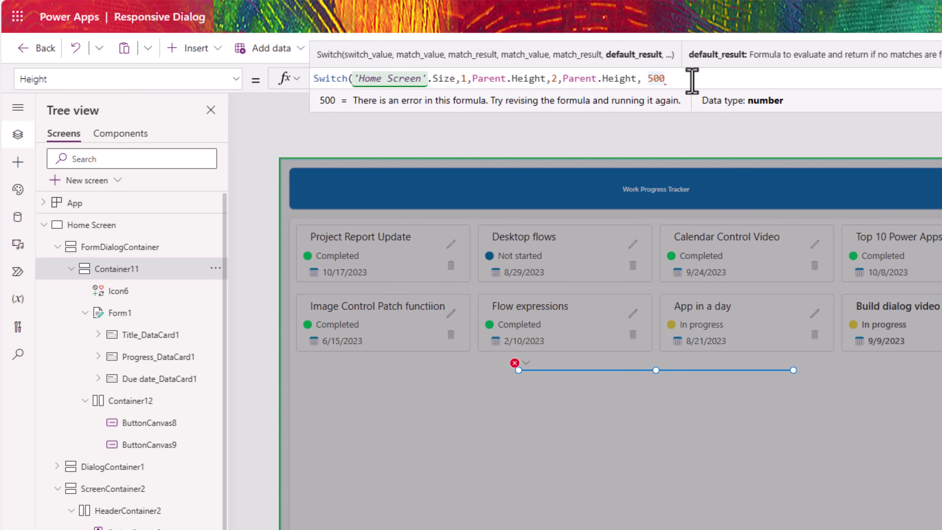
{"action": "type", "text": ")"}
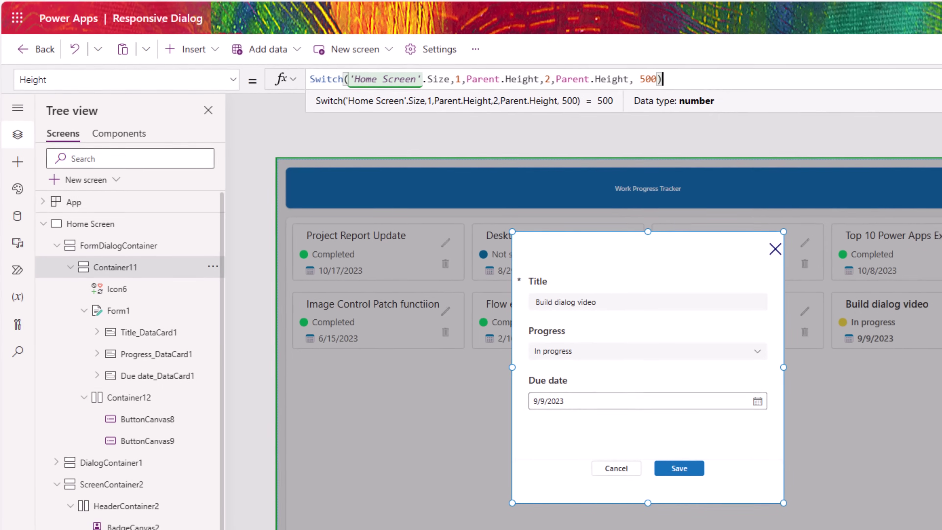
Preview the dialog on the landscape phone again and check that the form's fields can be scrolled.
{"action": "key", "text": "F5"}
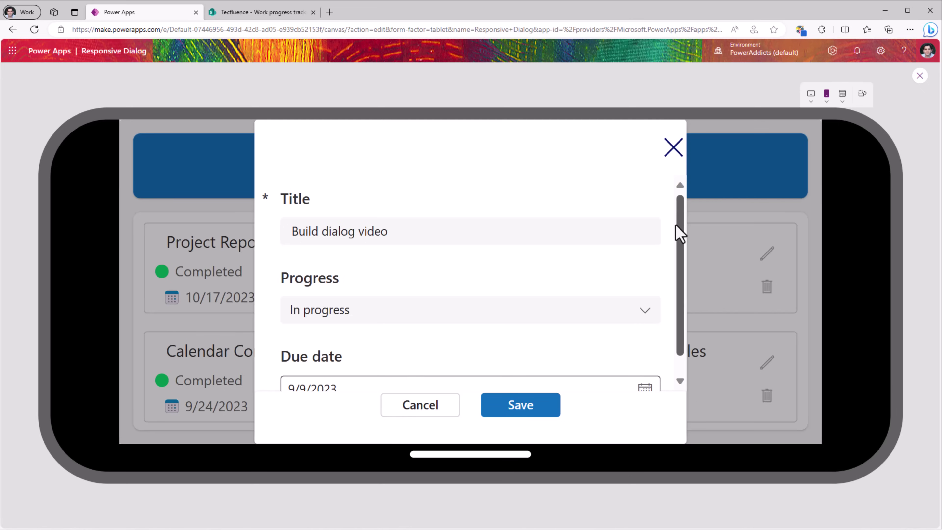
{"action": "mouse_move", "coordinate": [680, 231]}
{"action": "left_mouse_down"}
{"action": "mouse_move", "coordinate": [681, 268]}
{"action": "mouse_move", "coordinate": [680, 218]}
{"action": "left_mouse_up"}
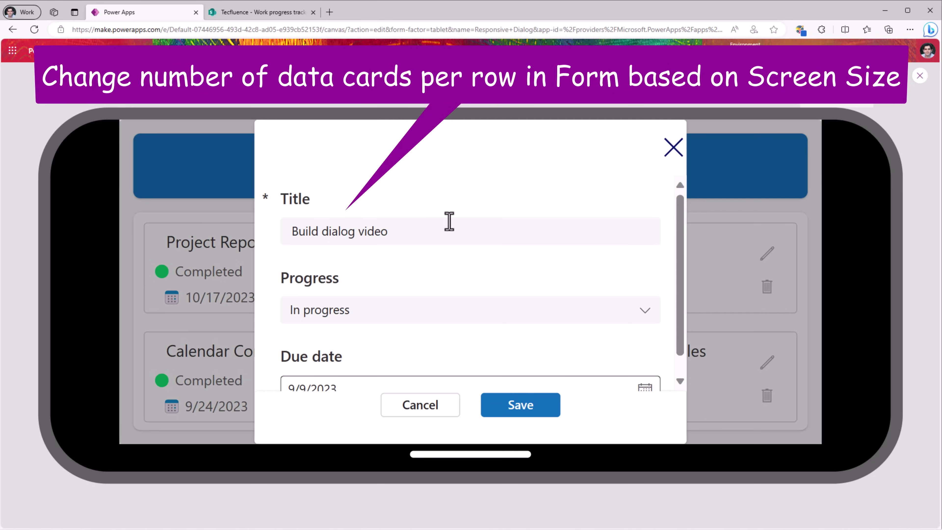
{"action": "left_click", "coordinate": [920, 76]}
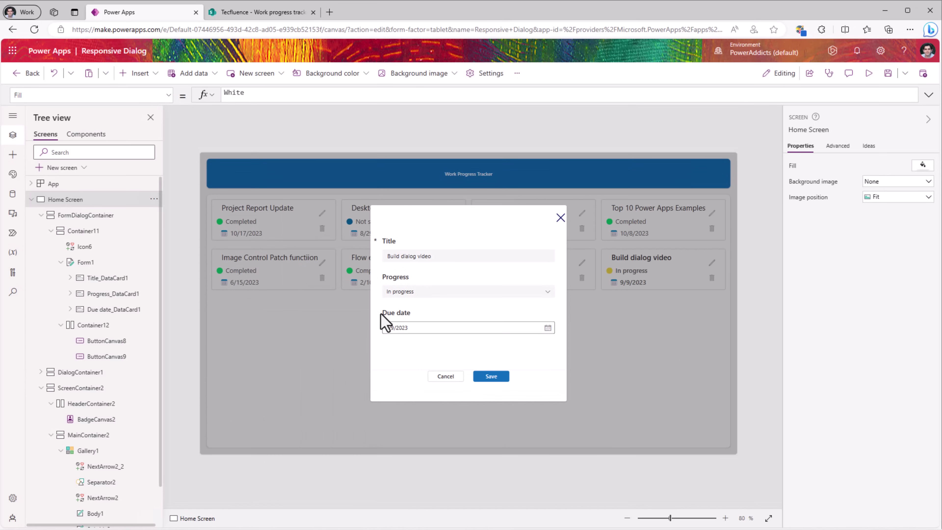
Set the number of columns in Form1 to 2.
{"action": "left_click", "coordinate": [89, 263]}
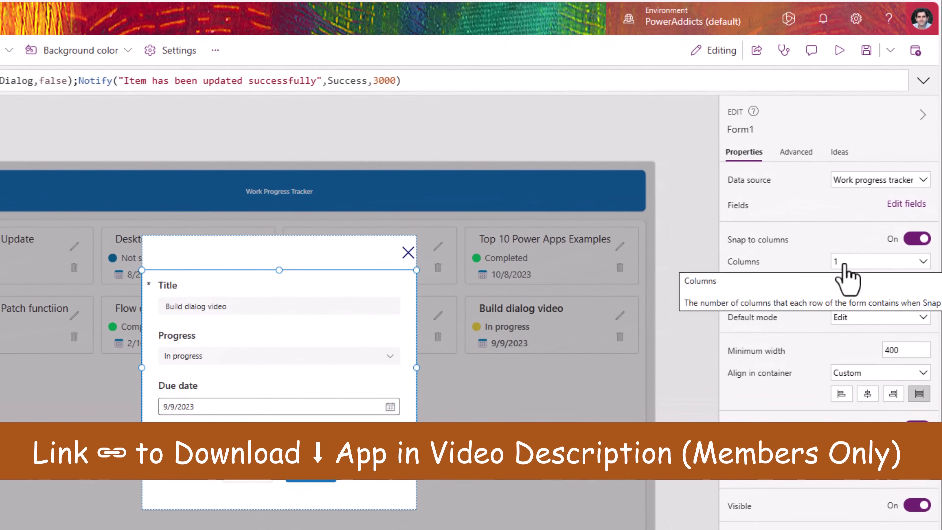
{"action": "left_click", "coordinate": [840, 262]}
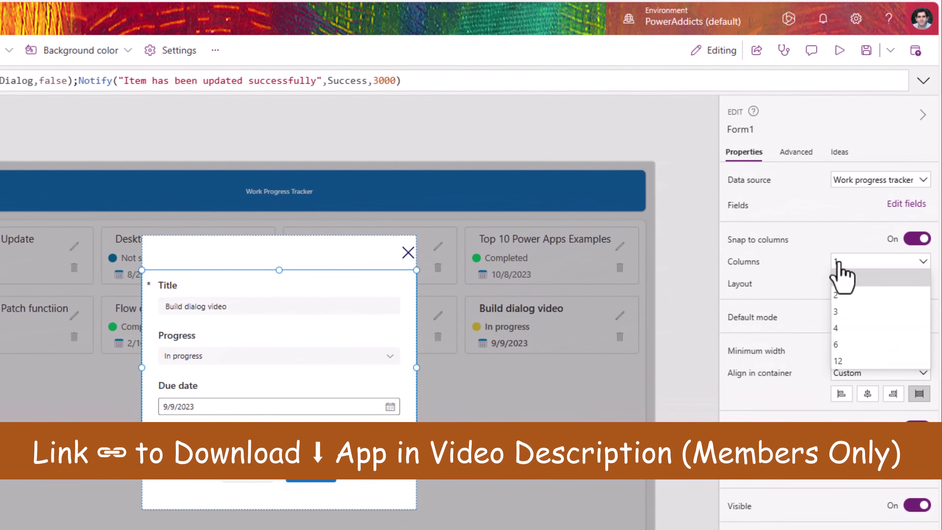
{"action": "left_click", "coordinate": [855, 296]}
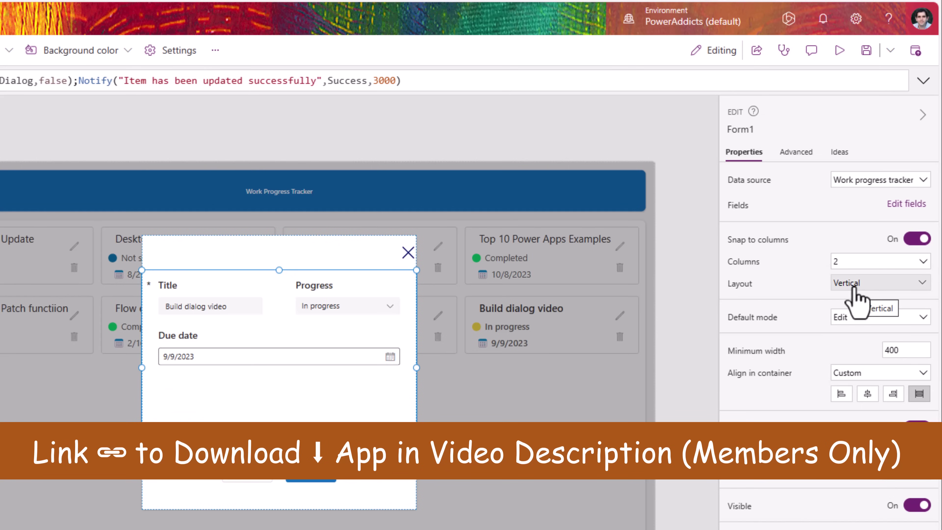
Preview the two-column edit dialog on the phone in landscape and portrait, and at full window size.
{"action": "left_click", "coordinate": [840, 50]}
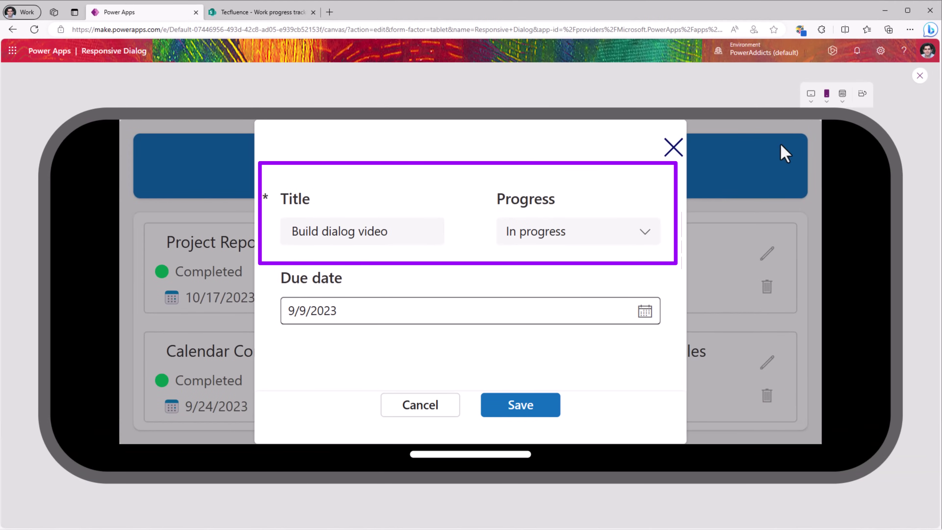
{"action": "left_click", "coordinate": [861, 96]}
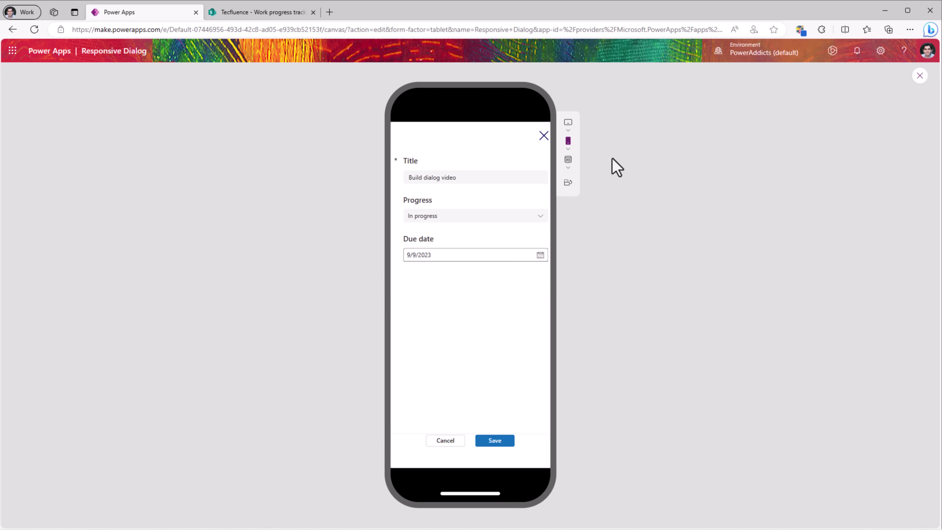
{"action": "left_click", "coordinate": [568, 167]}
{"action": "left_click", "coordinate": [587, 179]}
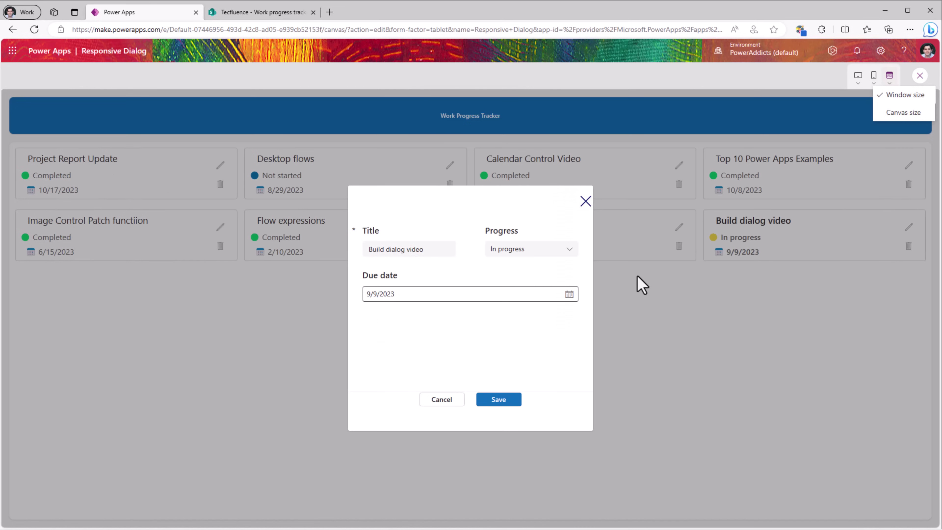
Check the dialog on the Apple iPad 10.2" and the Apple iPhone 8, viewing each in both orientations.
{"action": "left_click", "coordinate": [858, 76]}
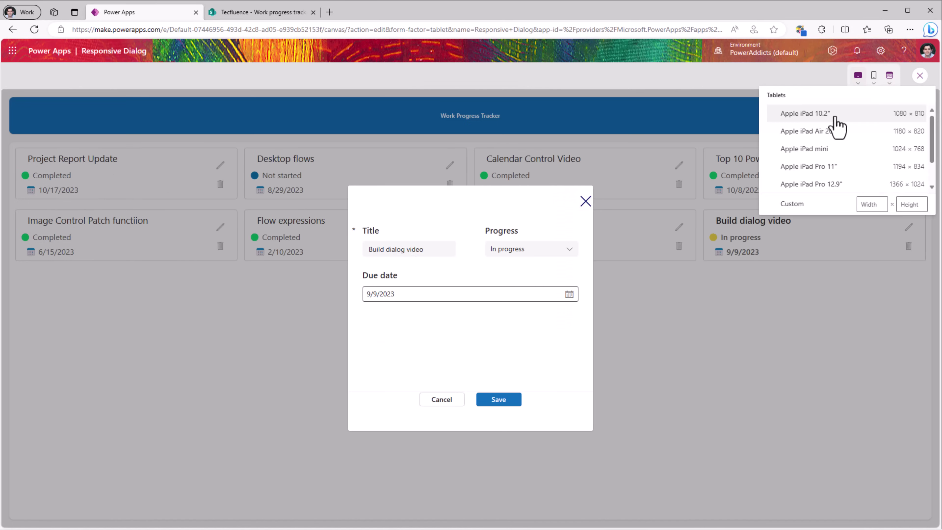
{"action": "left_click", "coordinate": [835, 118]}
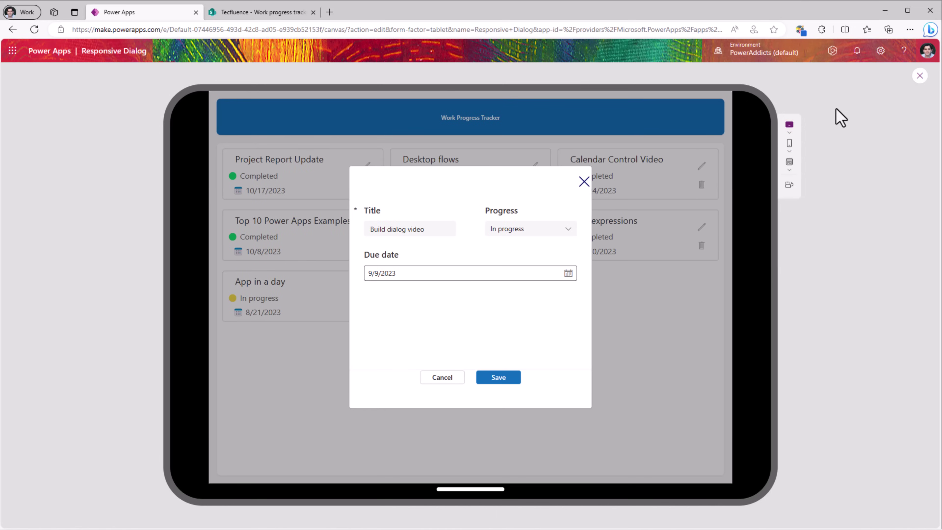
{"action": "left_click", "coordinate": [790, 184]}
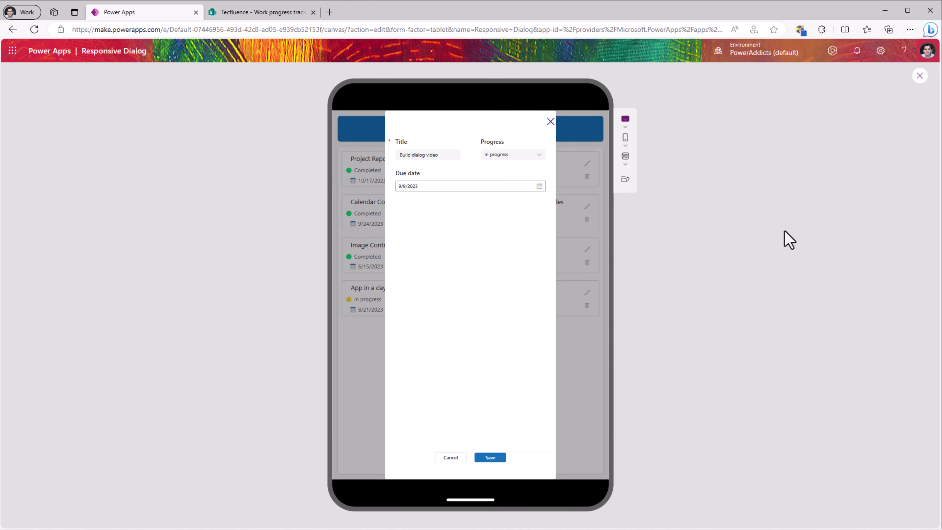
{"action": "left_click", "coordinate": [626, 138]}
{"action": "left_click", "coordinate": [655, 195]}
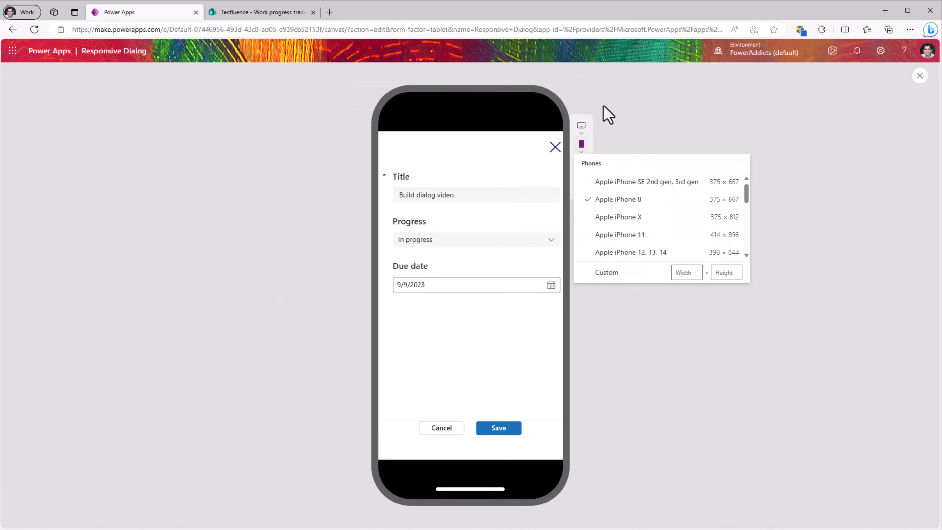
{"action": "left_click", "coordinate": [581, 185]}
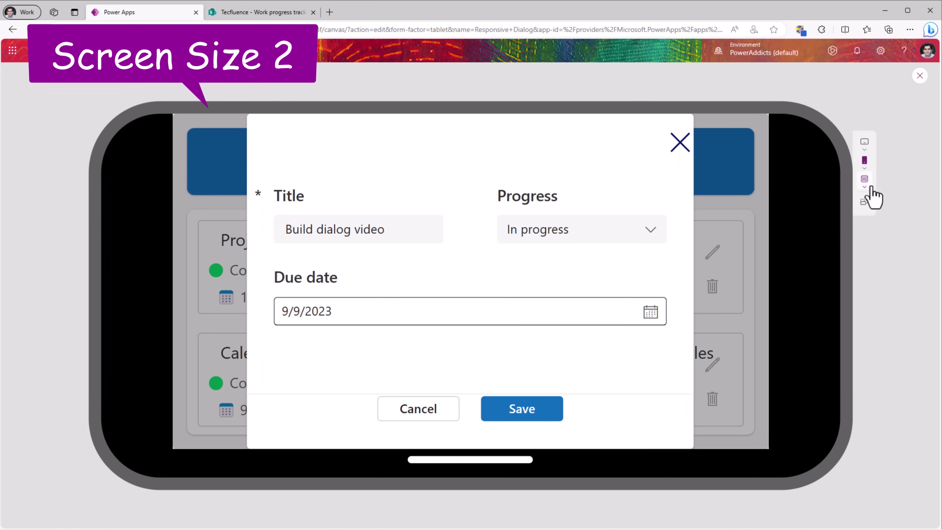
Preview the dialog on the Apple iPad Air 2020 in portrait to check its height, and return to editing.
{"action": "left_click", "coordinate": [865, 182]}
{"action": "left_click", "coordinate": [866, 148]}
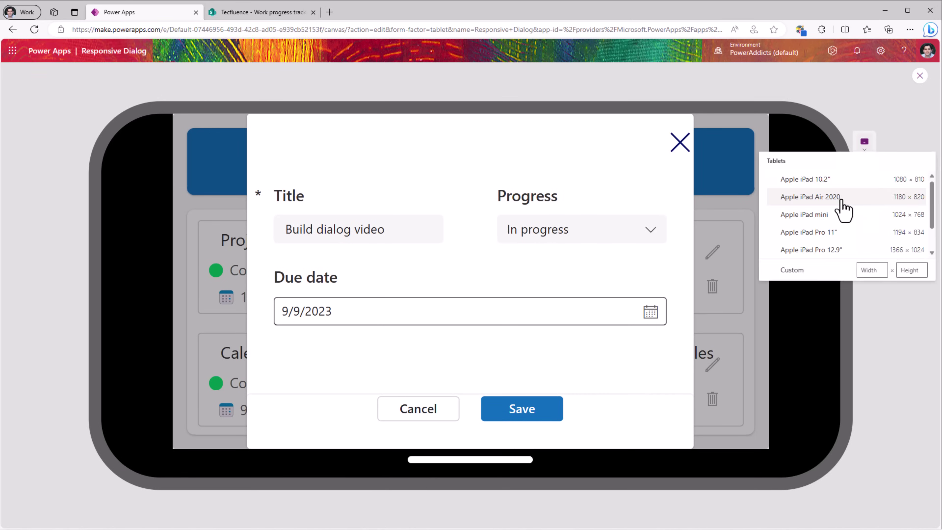
{"action": "left_click", "coordinate": [869, 193]}
{"action": "left_click", "coordinate": [790, 188]}
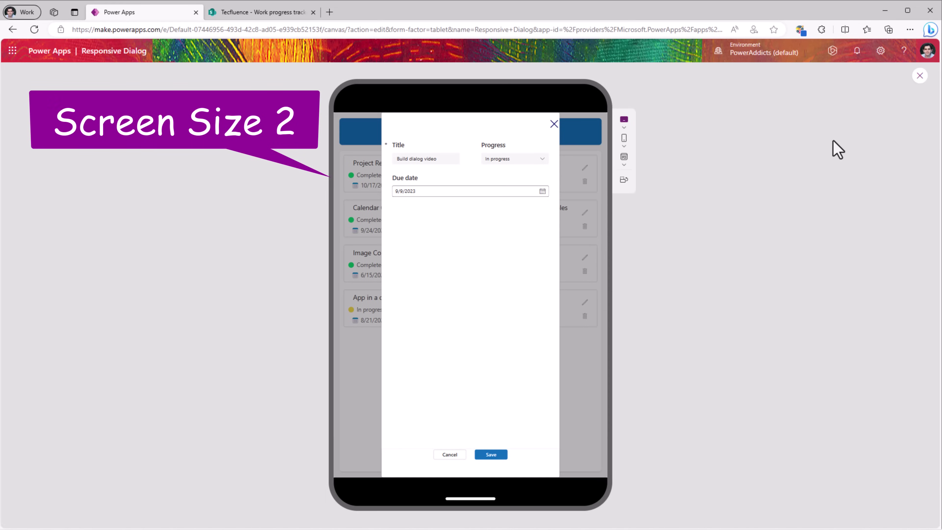
{"action": "left_click", "coordinate": [920, 76]}
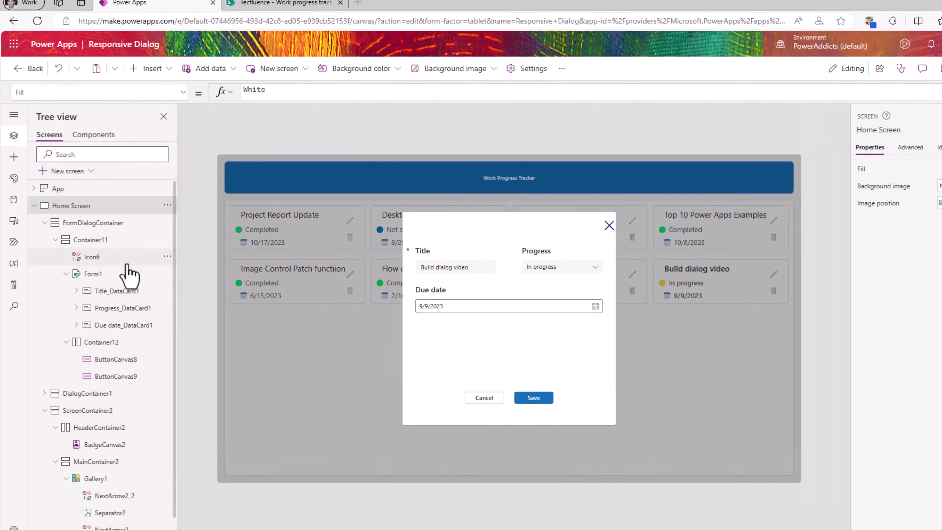
Set Container11's Height to Switch('Home Screen'.Size,1,Parent.Height,2,Min(Parent.Height,500), 500).
{"action": "left_click", "coordinate": [93, 234]}
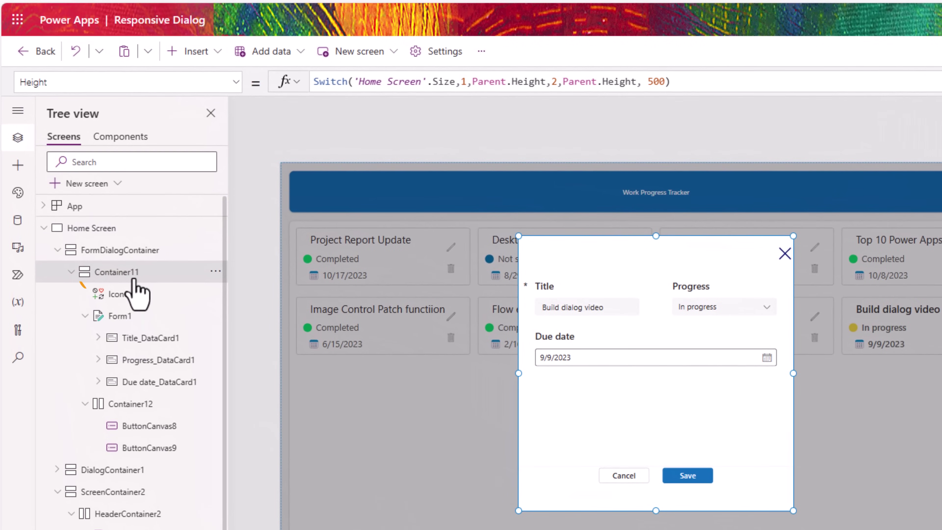
{"action": "double_click", "coordinate": [554, 82]}
{"action": "left_click_drag", "start_coordinate": [563, 82], "coordinate": [631, 87]}
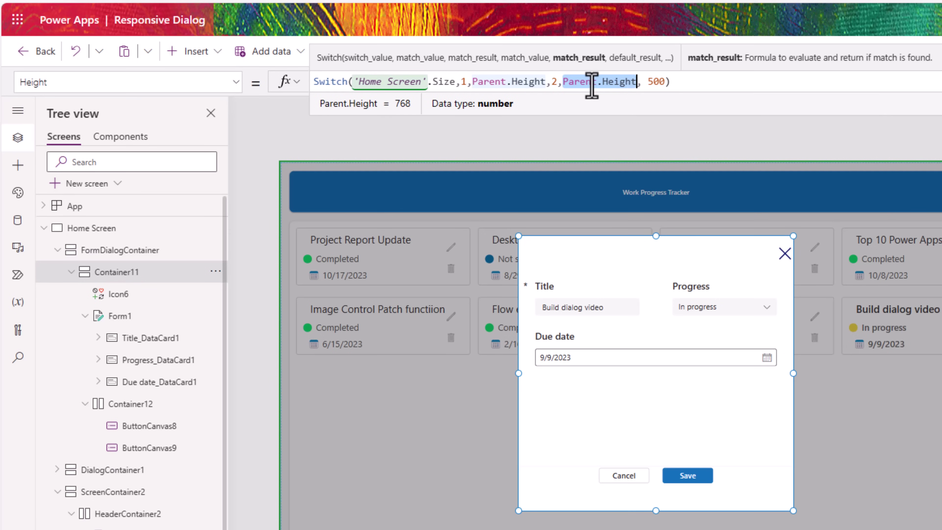
{"action": "left_click", "coordinate": [561, 82]}
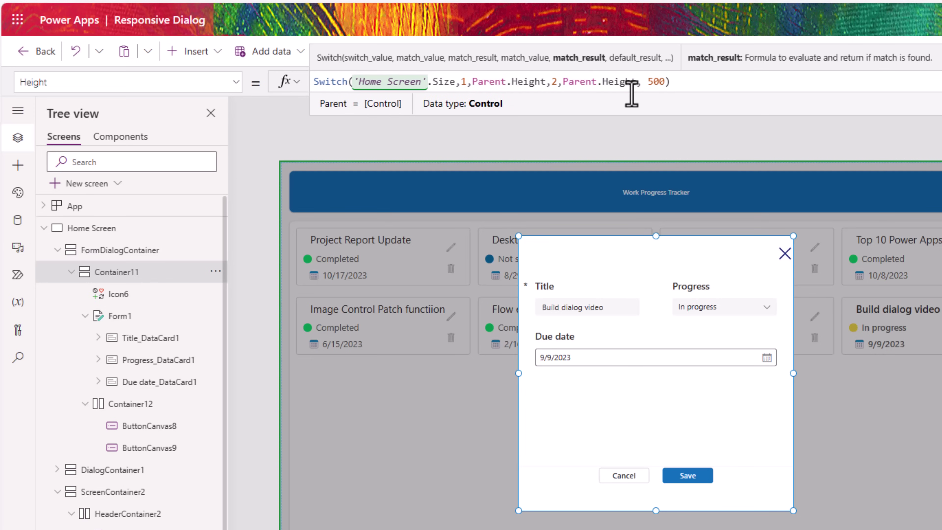
{"action": "type", "text": "Min("}
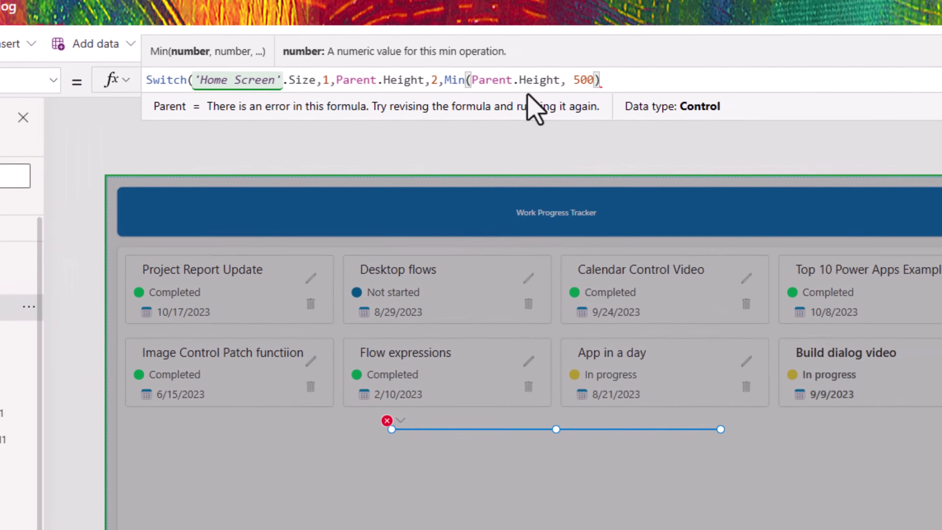
{"action": "left_click", "coordinate": [568, 87]}
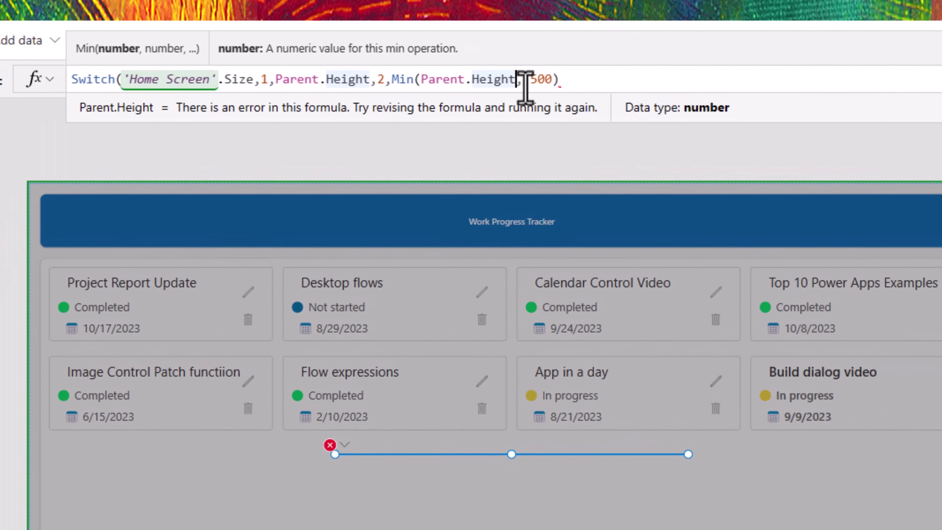
{"action": "type", "text": ",500)"}
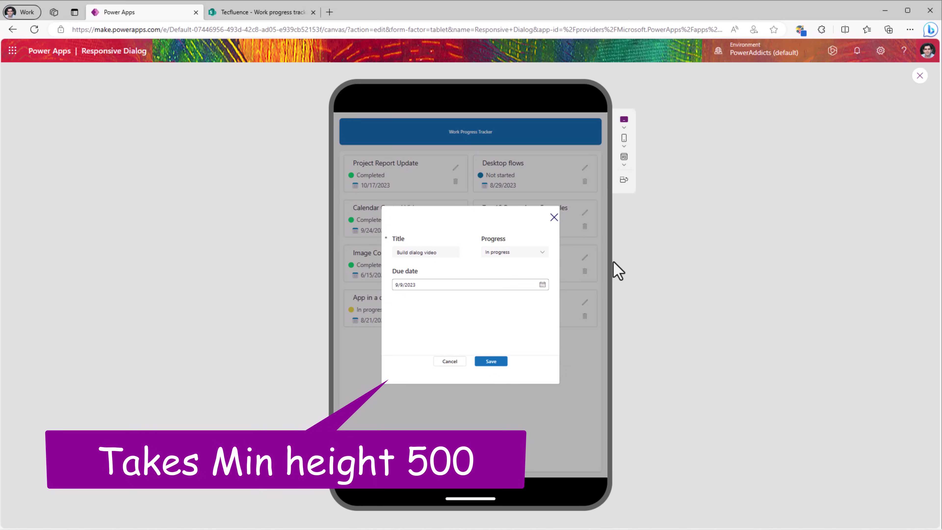
Preview the dialog's height on the Apple iPhone X, rotate the device, and return to editing.
{"action": "left_click", "coordinate": [624, 145]}
{"action": "left_click", "coordinate": [673, 214]}
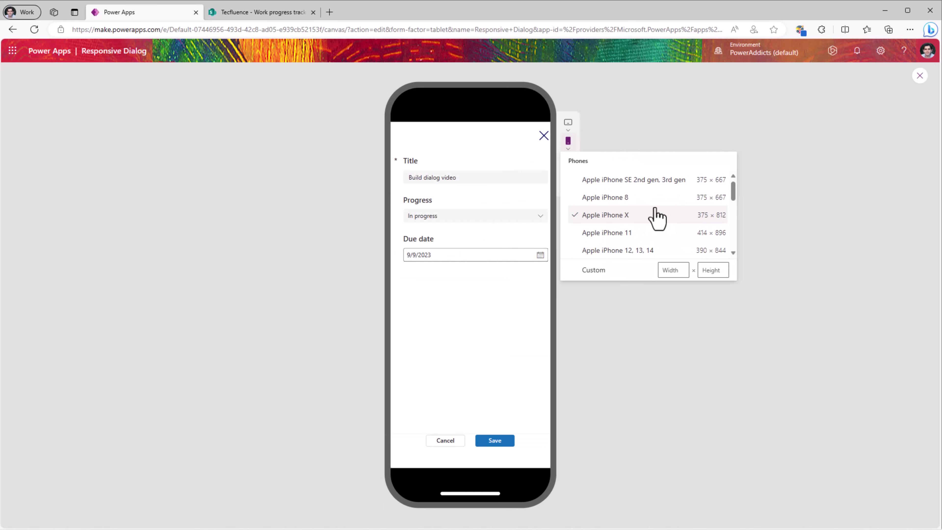
{"action": "left_click", "coordinate": [568, 182]}
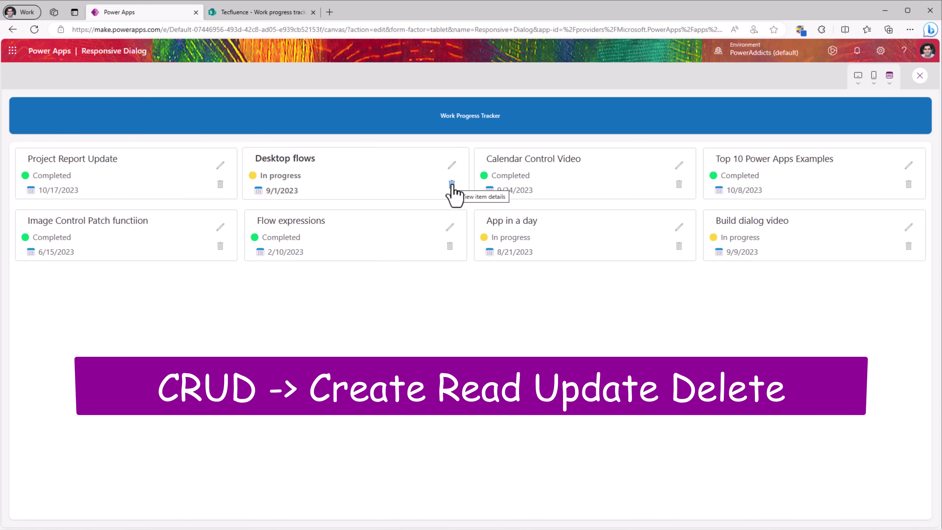
{"action": "left_click", "coordinate": [920, 76]}
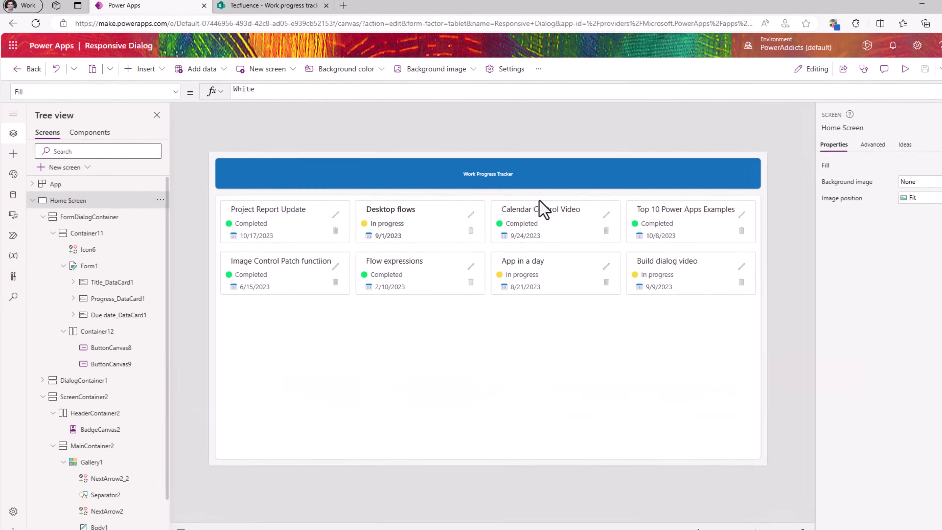
Insert a classic Add icon into HeaderContainer2 beside the Work Progress Tracker title.
{"action": "left_click", "coordinate": [102, 419]}
{"action": "left_click", "coordinate": [116, 435]}
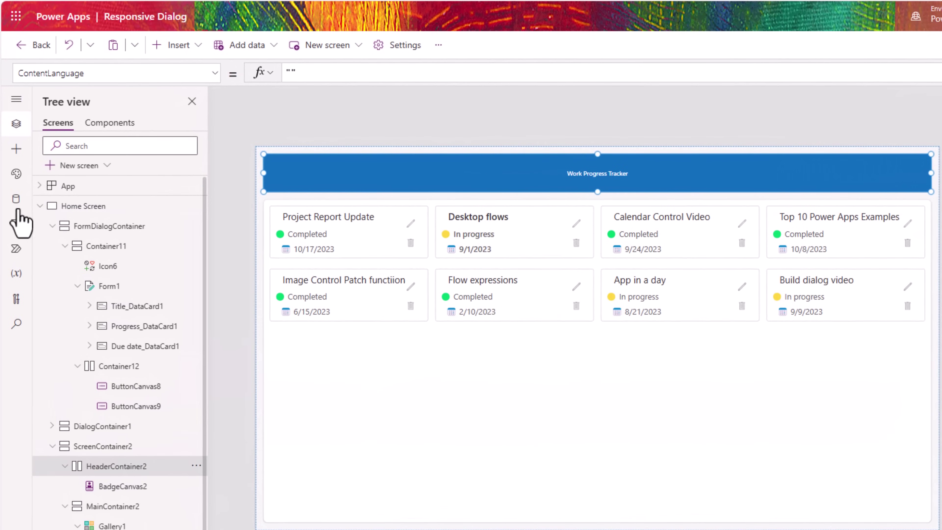
{"action": "left_click", "coordinate": [17, 149]}
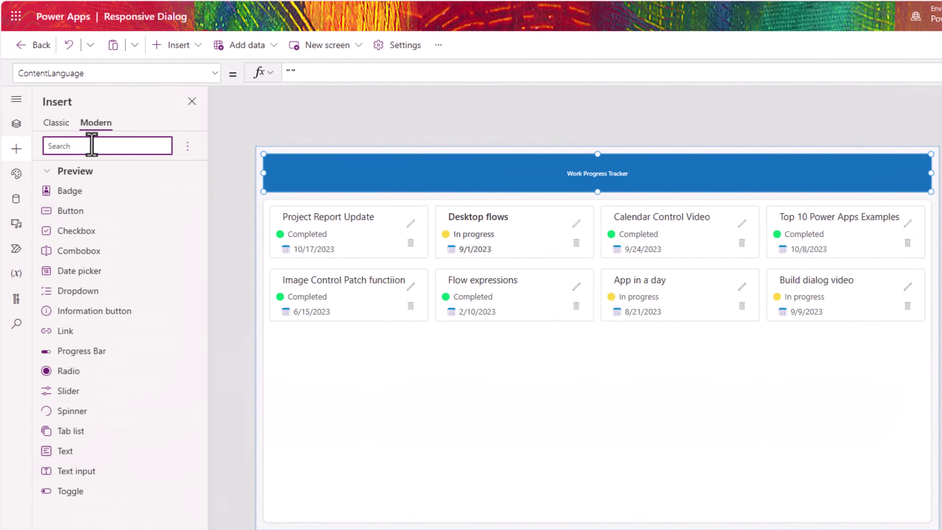
{"action": "left_click", "coordinate": [55, 122]}
{"action": "left_click", "coordinate": [75, 146]}
{"action": "type", "text": "add"}
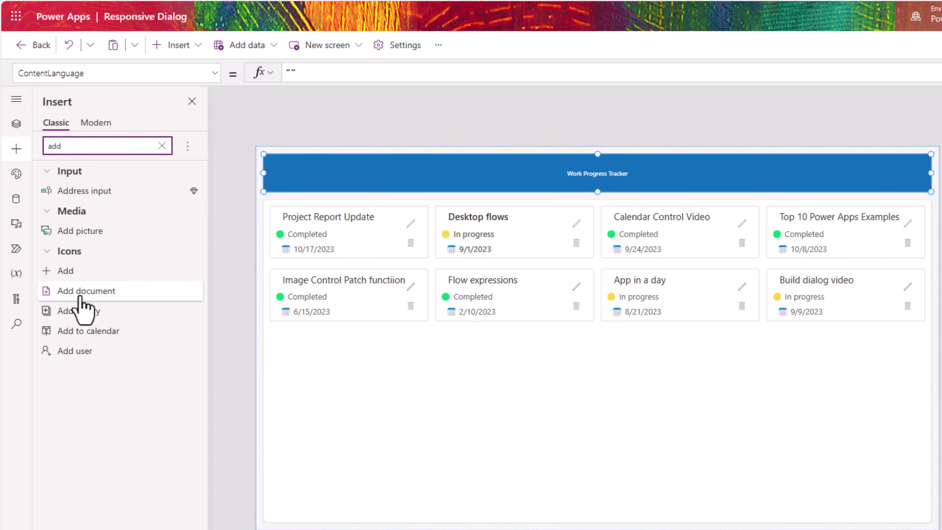
{"action": "left_click", "coordinate": [66, 271]}
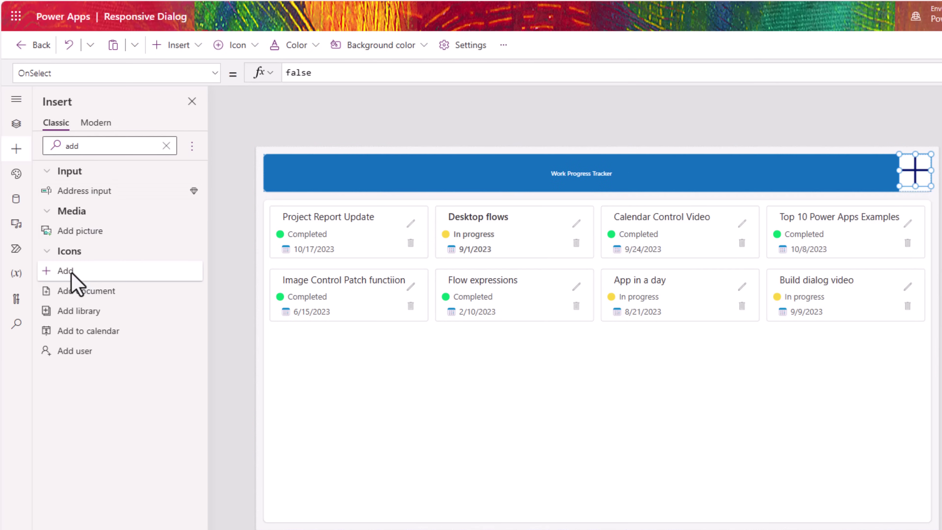
{"action": "left_click", "coordinate": [16, 125]}
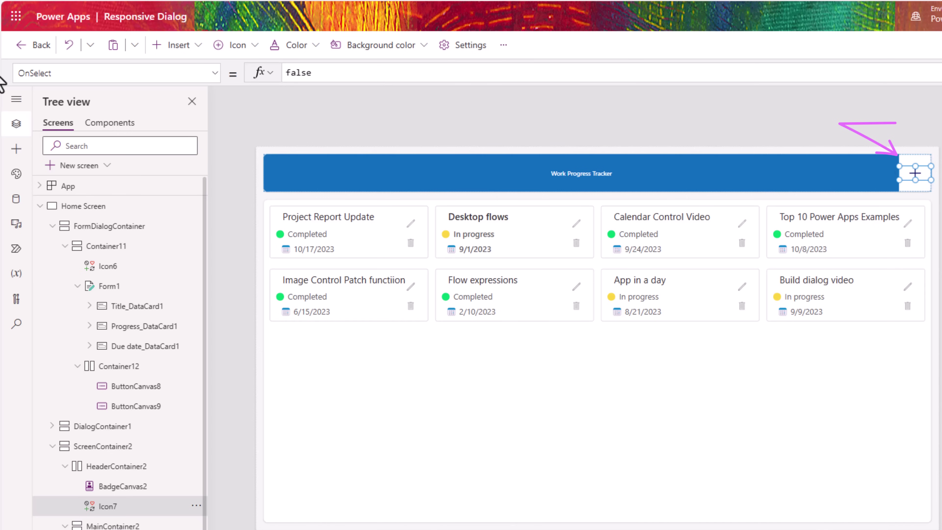
Set the header Add icon's OnSelect to NewForm(Form1);Set(varFormDialog,true).
{"action": "double_click", "coordinate": [331, 73]}
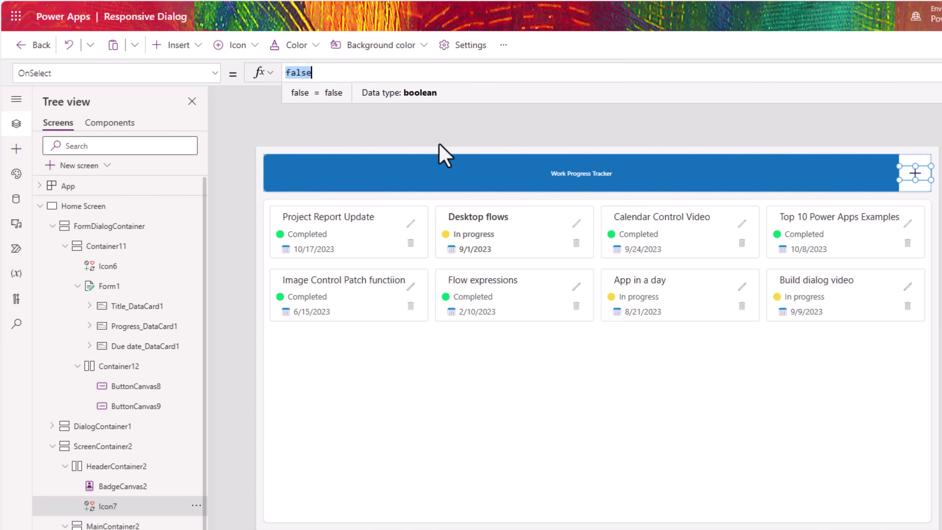
{"action": "type", "text": "NewForm("}
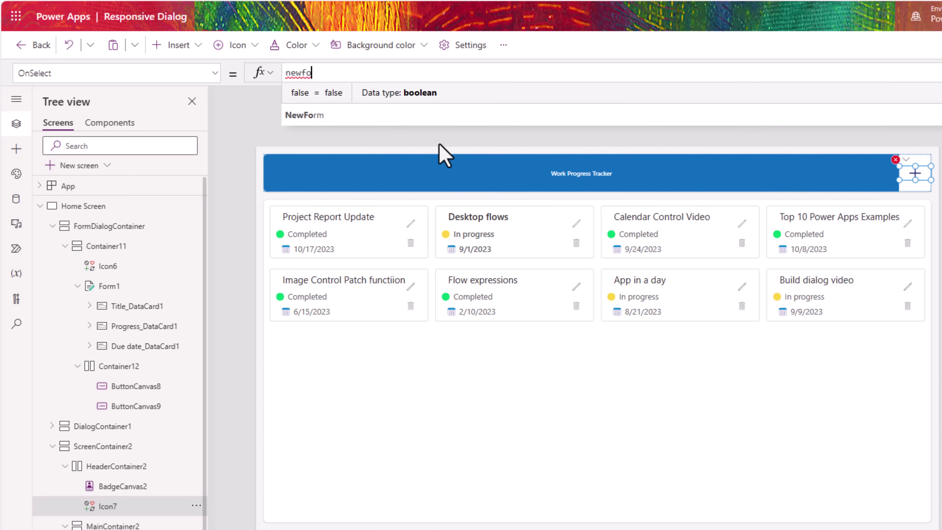
{"action": "type", "text": "Form1"}
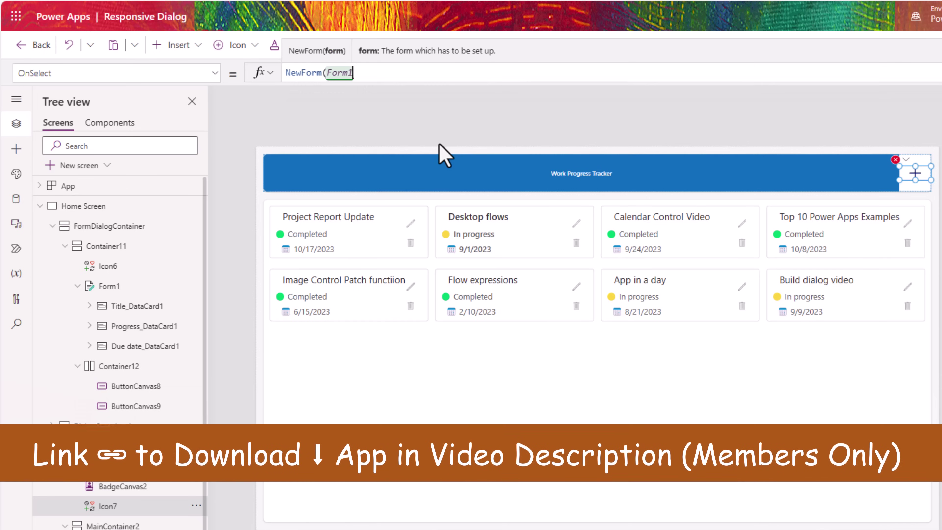
{"action": "type", "text": ");"}
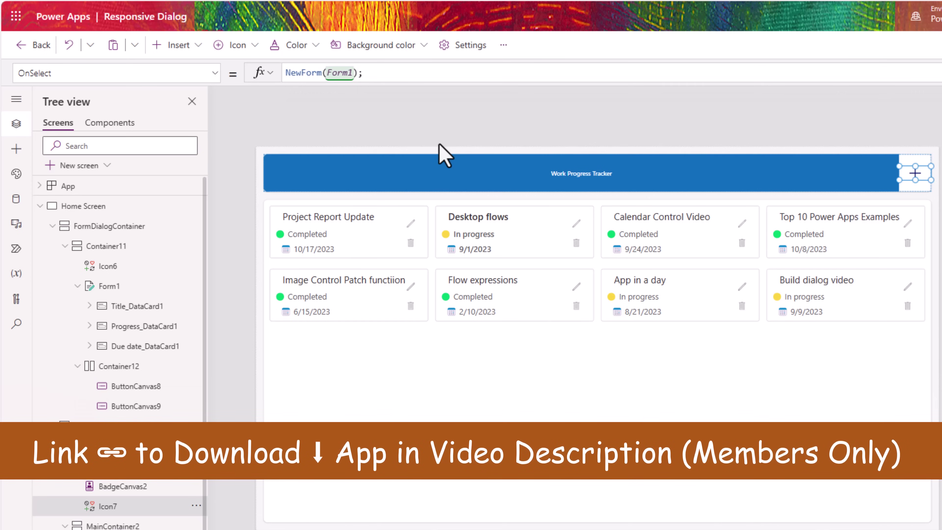
{"action": "type", "text": "Set(var"}
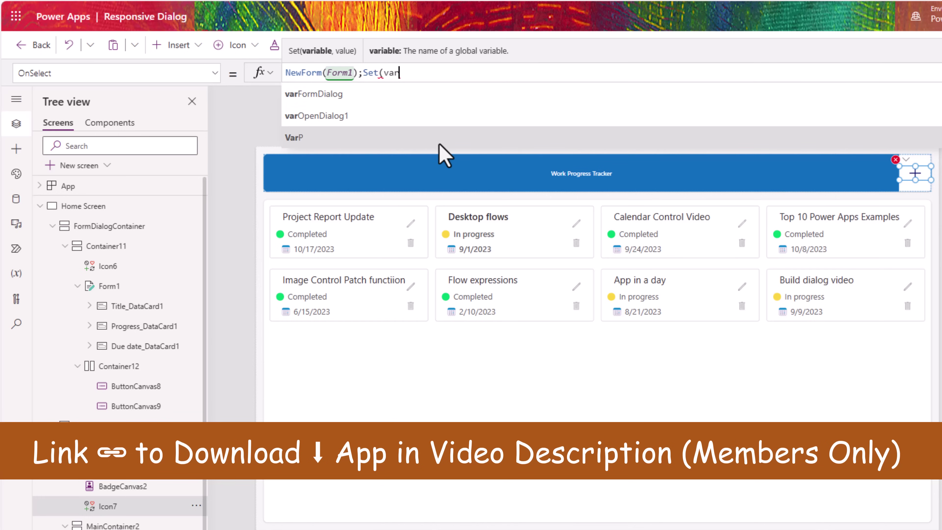
{"action": "key", "text": "Tab"}
{"action": "type", "text": ",true)"}
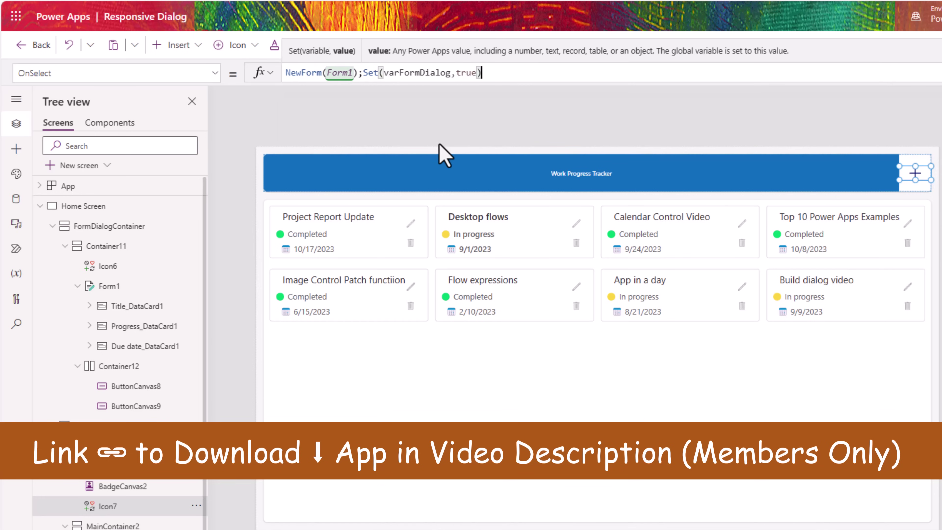
{"action": "left_click", "coordinate": [612, 367]}
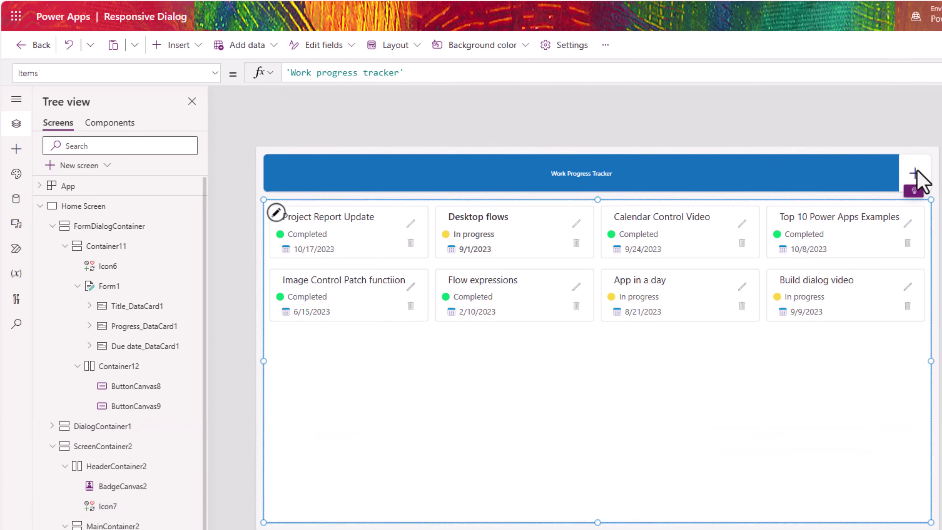
Test the header Add icon by opening a new blank form and trying to save it without a title.
{"action": "left_click", "coordinate": [915, 174]}
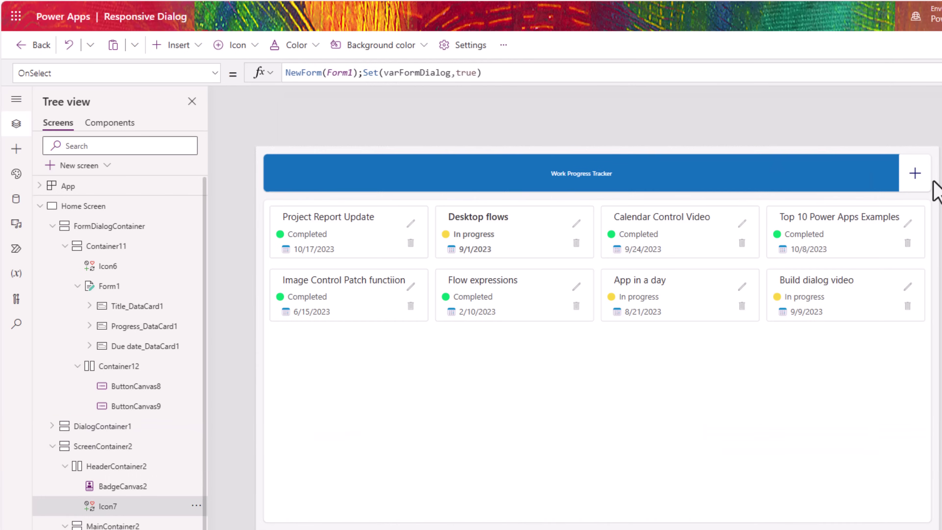
{"action": "left_click", "coordinate": [917, 177], "text": "alt"}
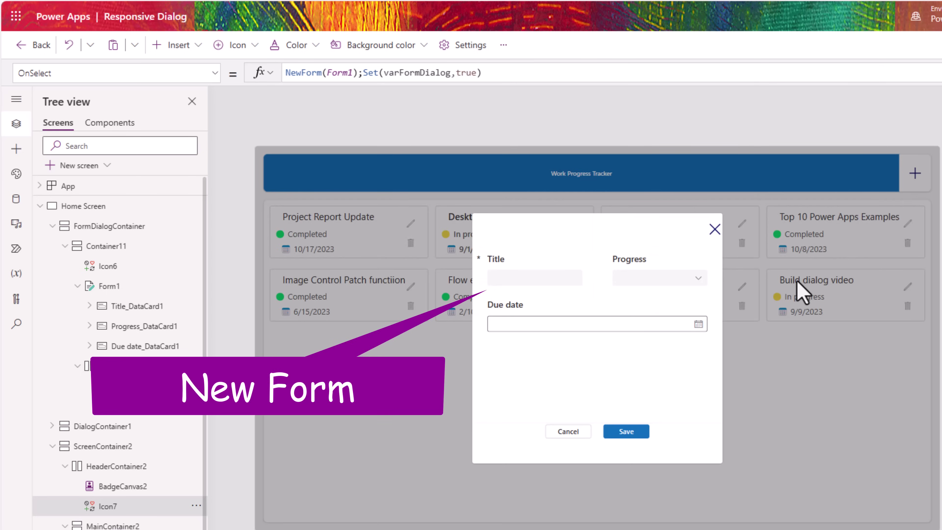
{"action": "left_click", "coordinate": [634, 436], "text": "alt"}
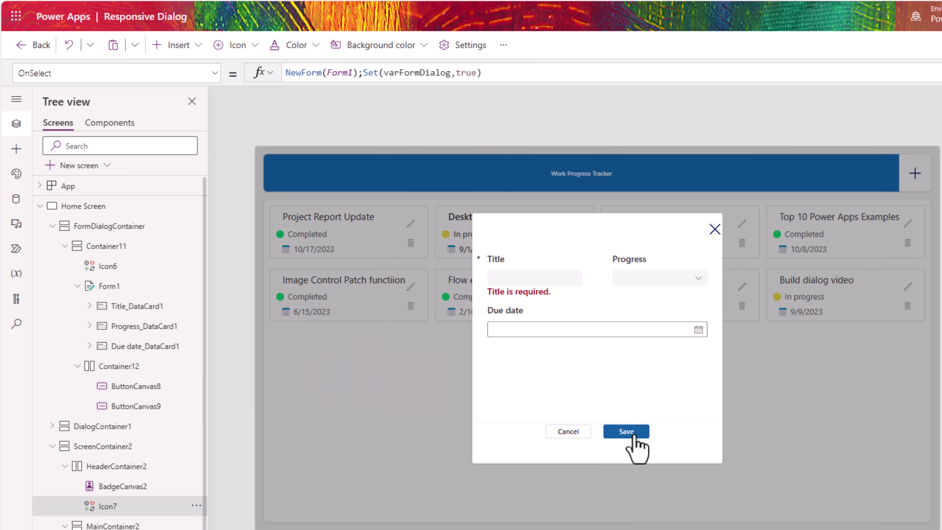
Close the blank form, test the gallery's edit icon on the Desktop flows item, and close the dialog again.
{"action": "left_click", "coordinate": [714, 229], "text": "alt"}
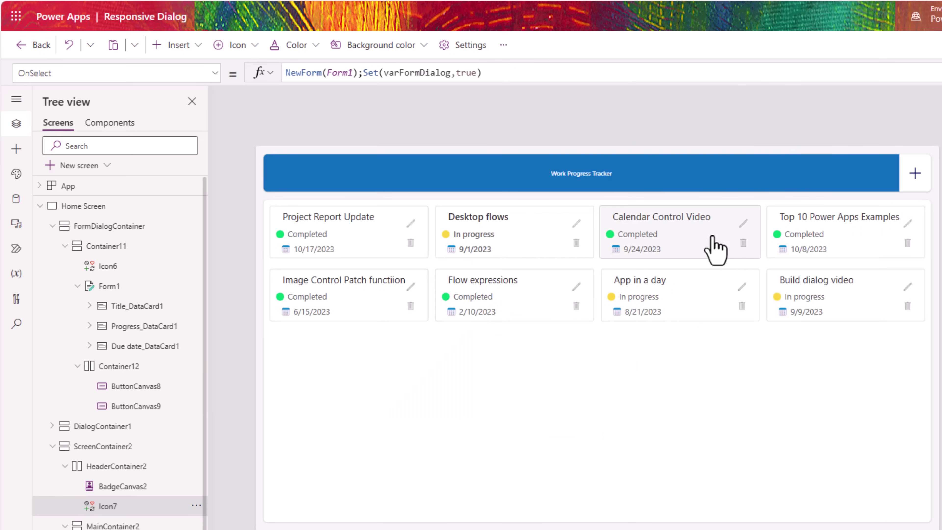
{"action": "left_click", "coordinate": [577, 226], "text": "alt"}
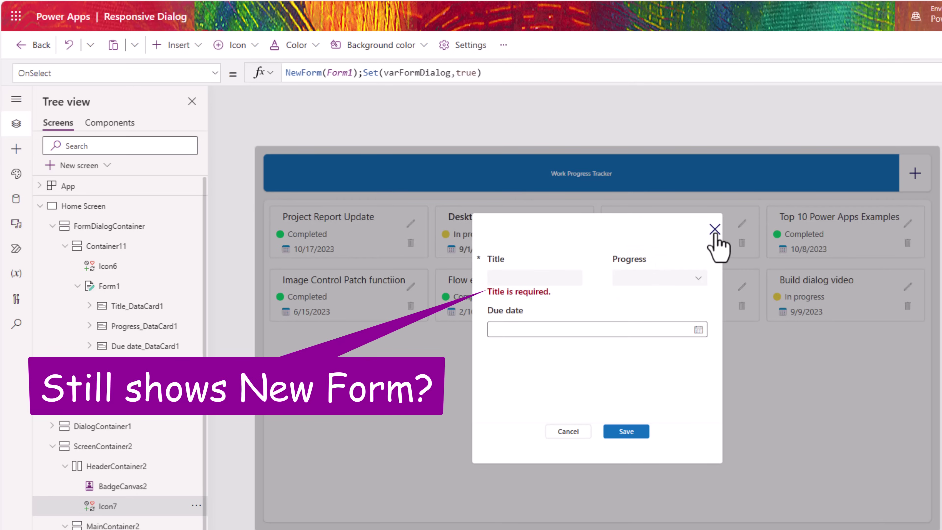
{"action": "left_click", "coordinate": [714, 228], "text": "alt"}
Set the gallery edit icon's OnSelect to EditForm(Form1); Set(varFormDialog,true).
{"action": "left_click", "coordinate": [411, 223]}
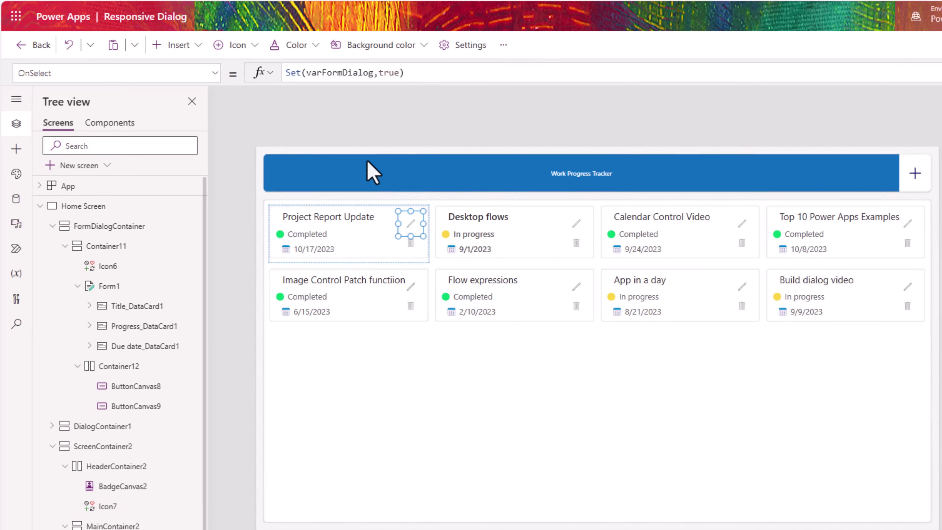
{"action": "left_click", "coordinate": [288, 74]}
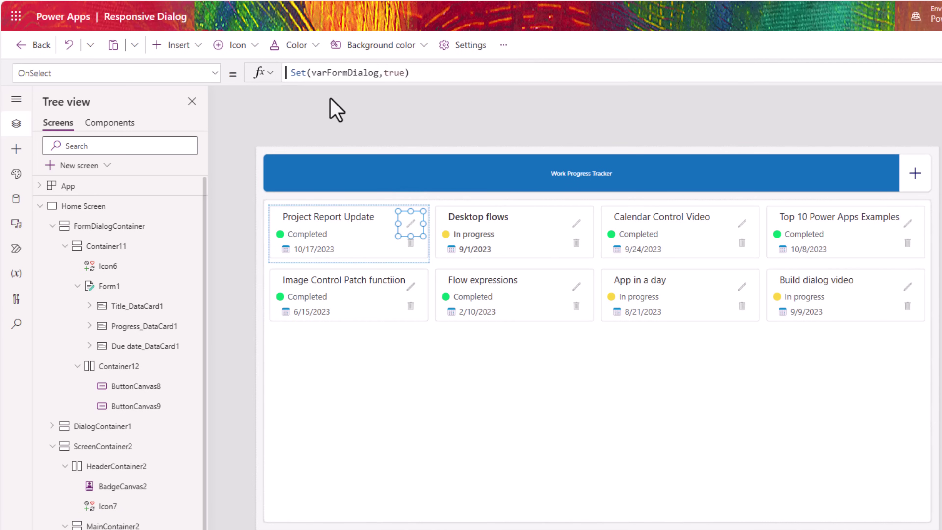
{"action": "type", "text": "editfo"}
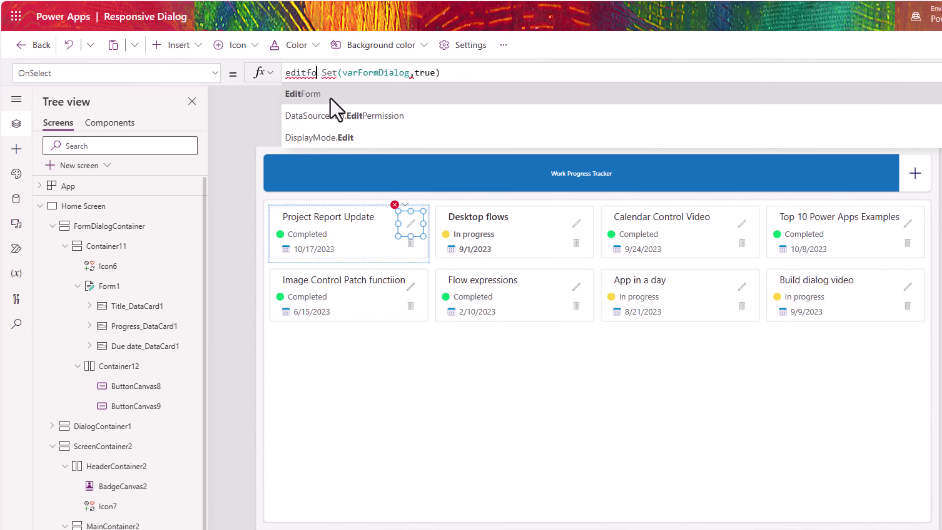
{"action": "key", "text": "Tab"}
{"action": "type", "text": "(form"}
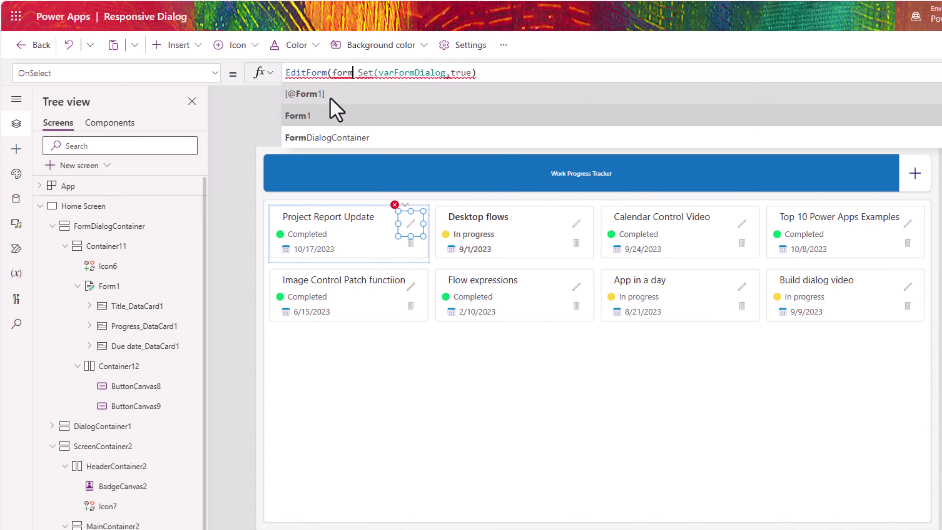
{"action": "left_click", "coordinate": [335, 111]}
{"action": "type", "text": ");"}
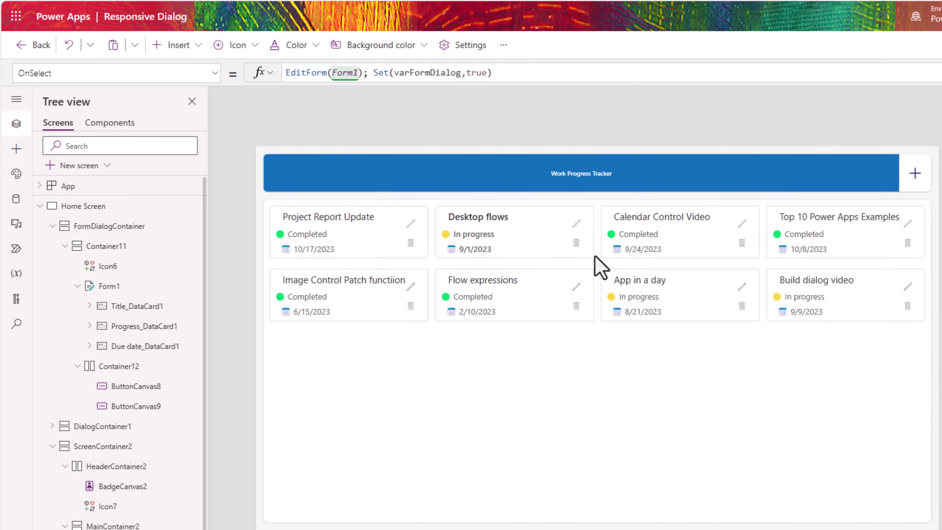
Edit the Flow expressions item, setting Progress to Blocked and Due date to 11/15/2023, and save it.
{"action": "left_click", "coordinate": [580, 299], "text": "alt"}
{"action": "left_click", "coordinate": [662, 279]}
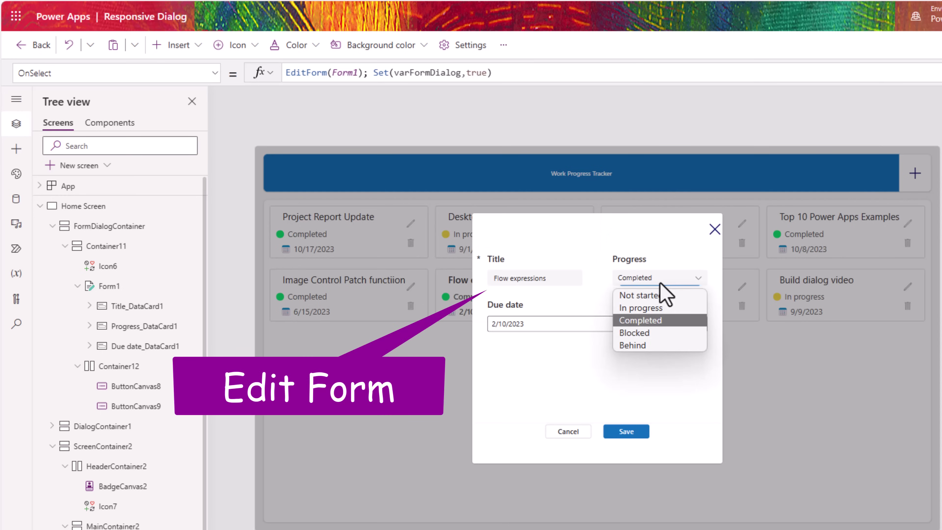
{"action": "left_click", "coordinate": [645, 334]}
{"action": "left_click", "coordinate": [687, 326]}
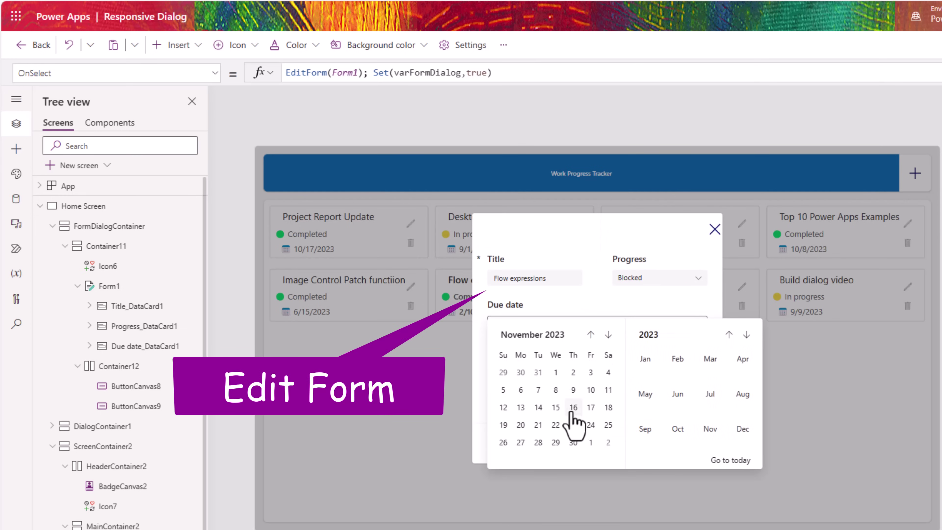
{"action": "left_click", "coordinate": [572, 417]}
{"action": "left_click", "coordinate": [627, 432]}
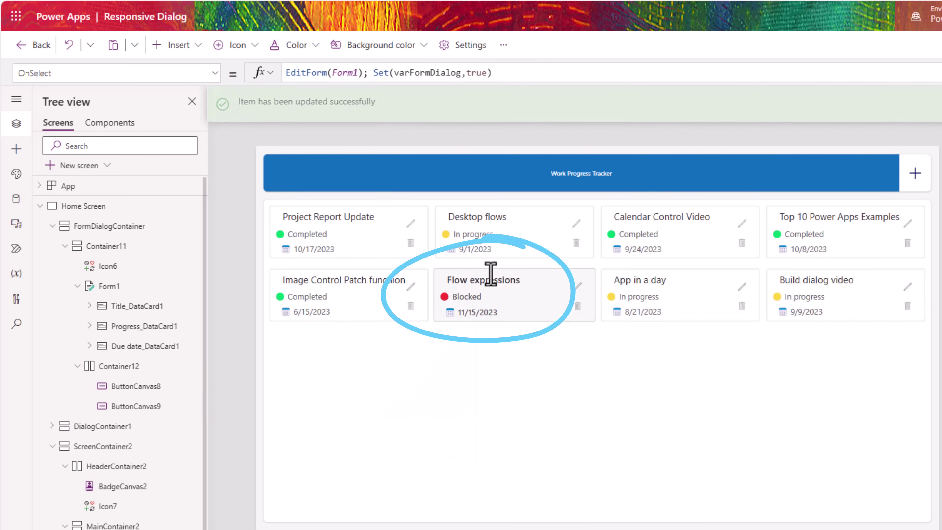
Add a new item titled Project documentation with Progress Not started and Due date 9/28/2023, and save it.
{"action": "left_click", "coordinate": [915, 174]}
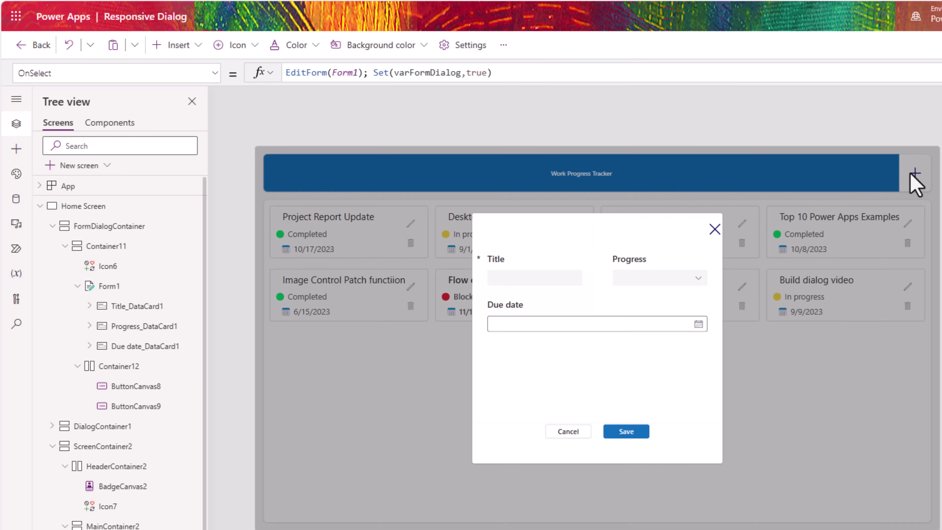
{"action": "left_click", "coordinate": [554, 281]}
{"action": "type", "text": "Project documentation"}
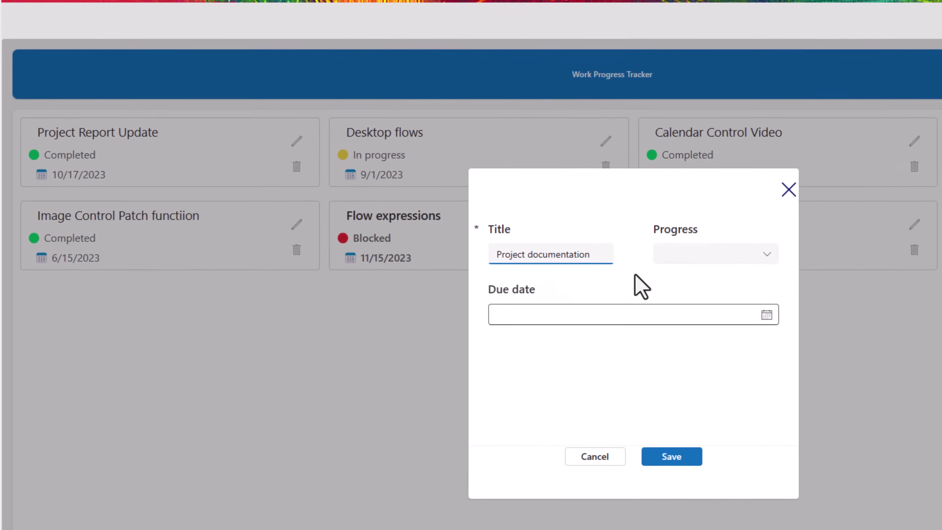
{"action": "left_click", "coordinate": [664, 276]}
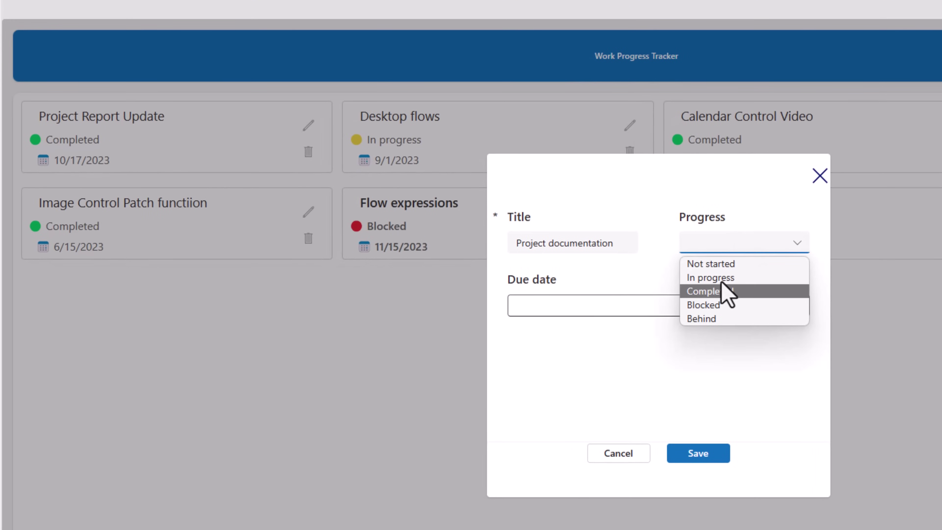
{"action": "left_click", "coordinate": [717, 264]}
{"action": "left_click", "coordinate": [796, 306]}
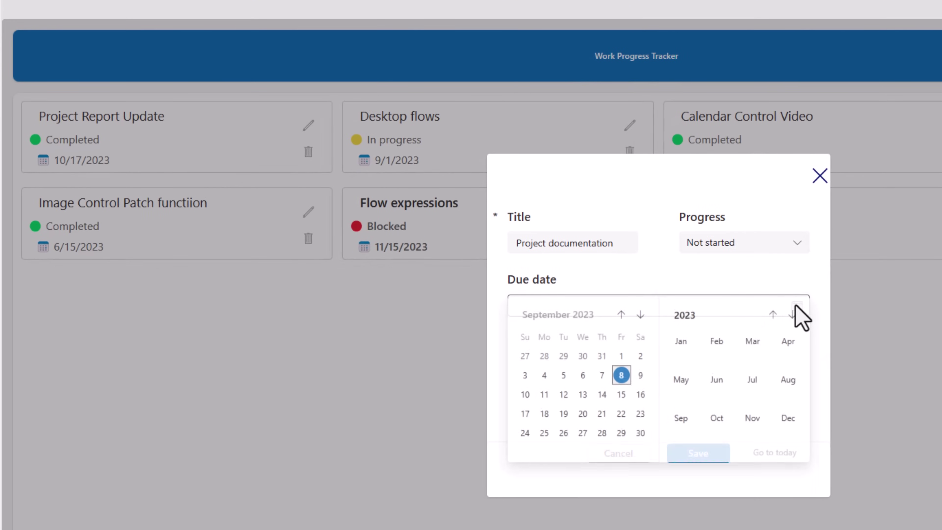
{"action": "left_click", "coordinate": [618, 432]}
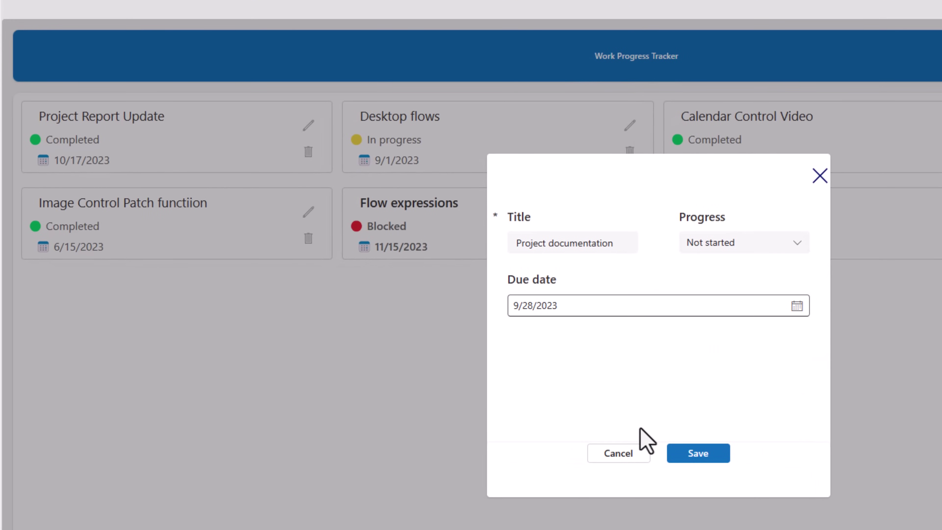
{"action": "left_click", "coordinate": [691, 457]}
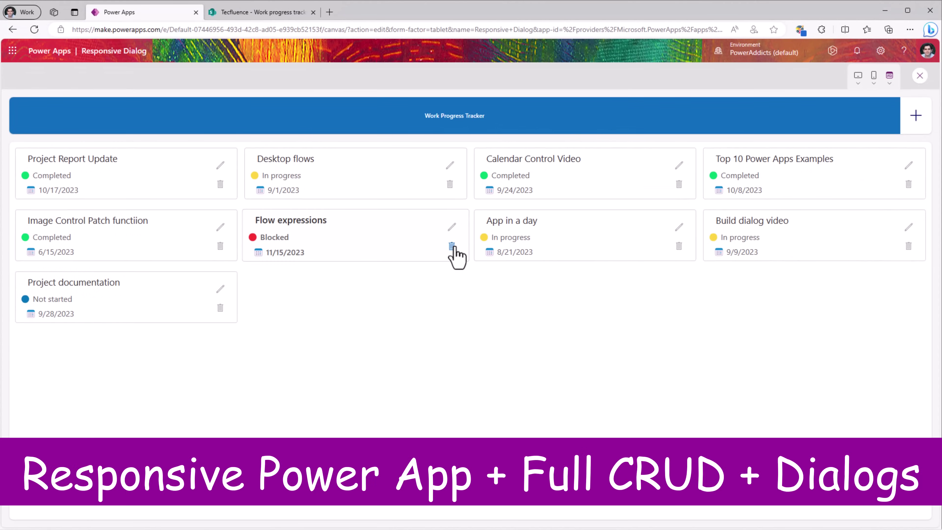
Open and dismiss the Flow expressions delete dialog in preview, and check its edit form on a phone with the device rotated.
{"action": "left_click", "coordinate": [451, 245]}
{"action": "left_click", "coordinate": [585, 275]}
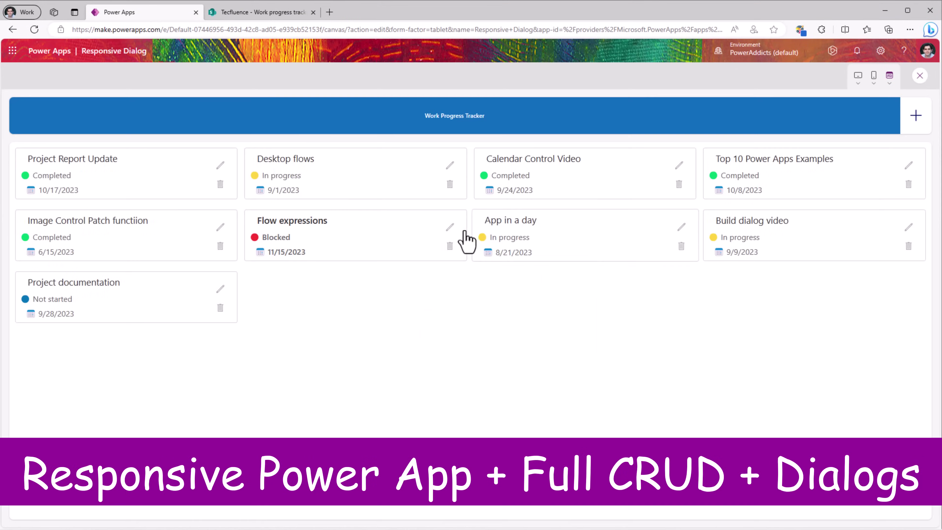
{"action": "left_click", "coordinate": [451, 229]}
{"action": "left_click", "coordinate": [873, 82]}
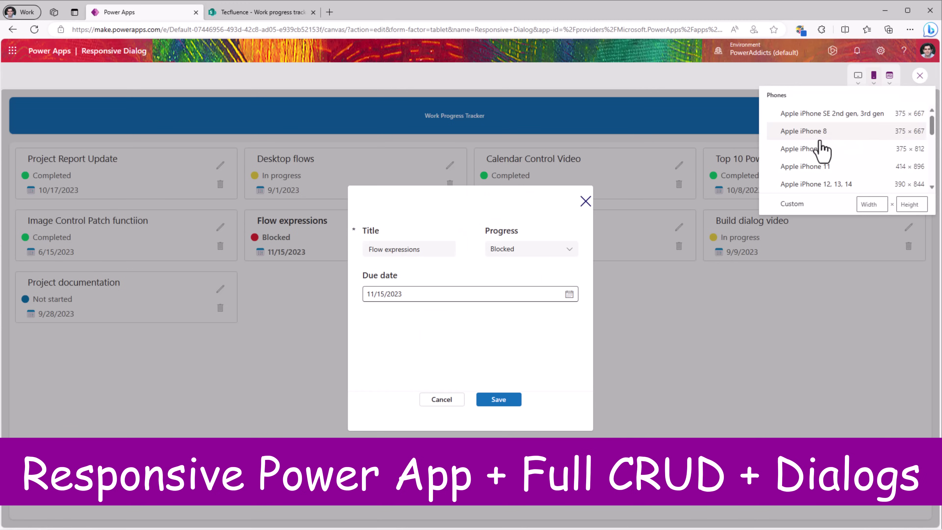
{"action": "left_click", "coordinate": [618, 142]}
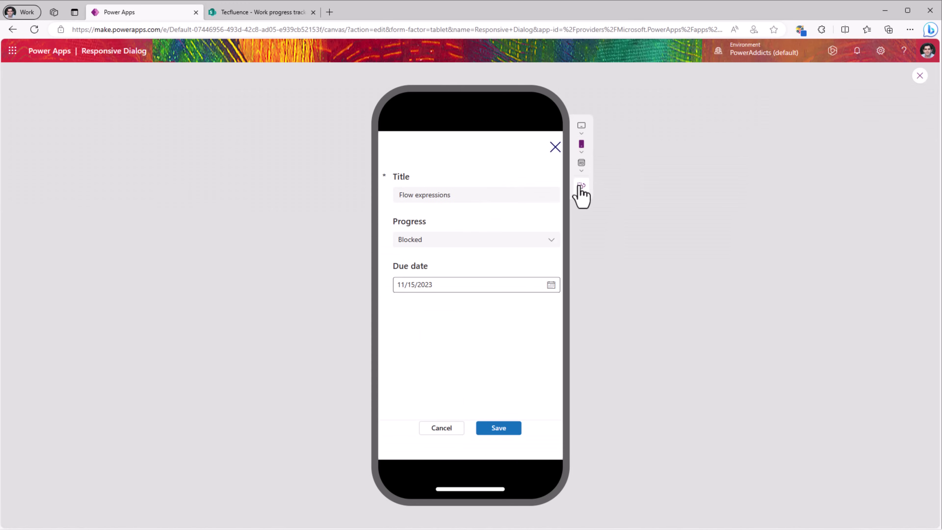
{"action": "left_click", "coordinate": [581, 185]}
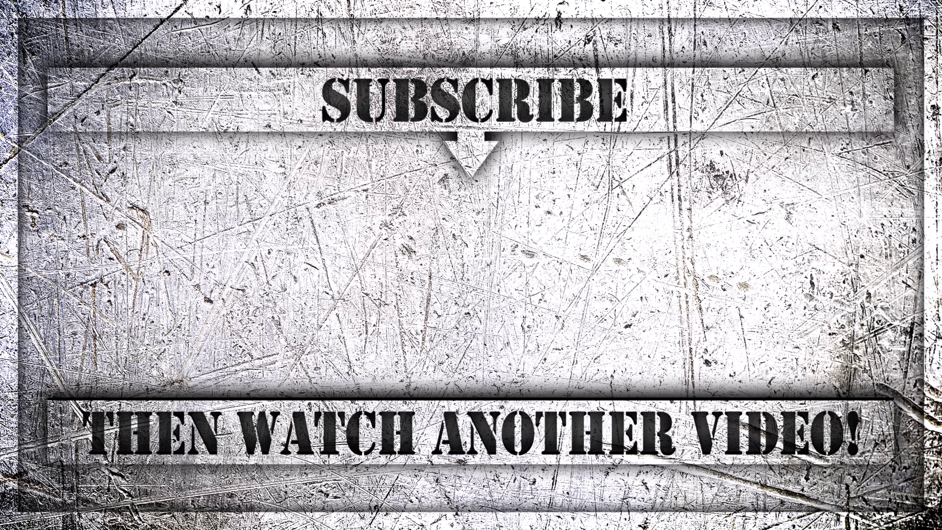